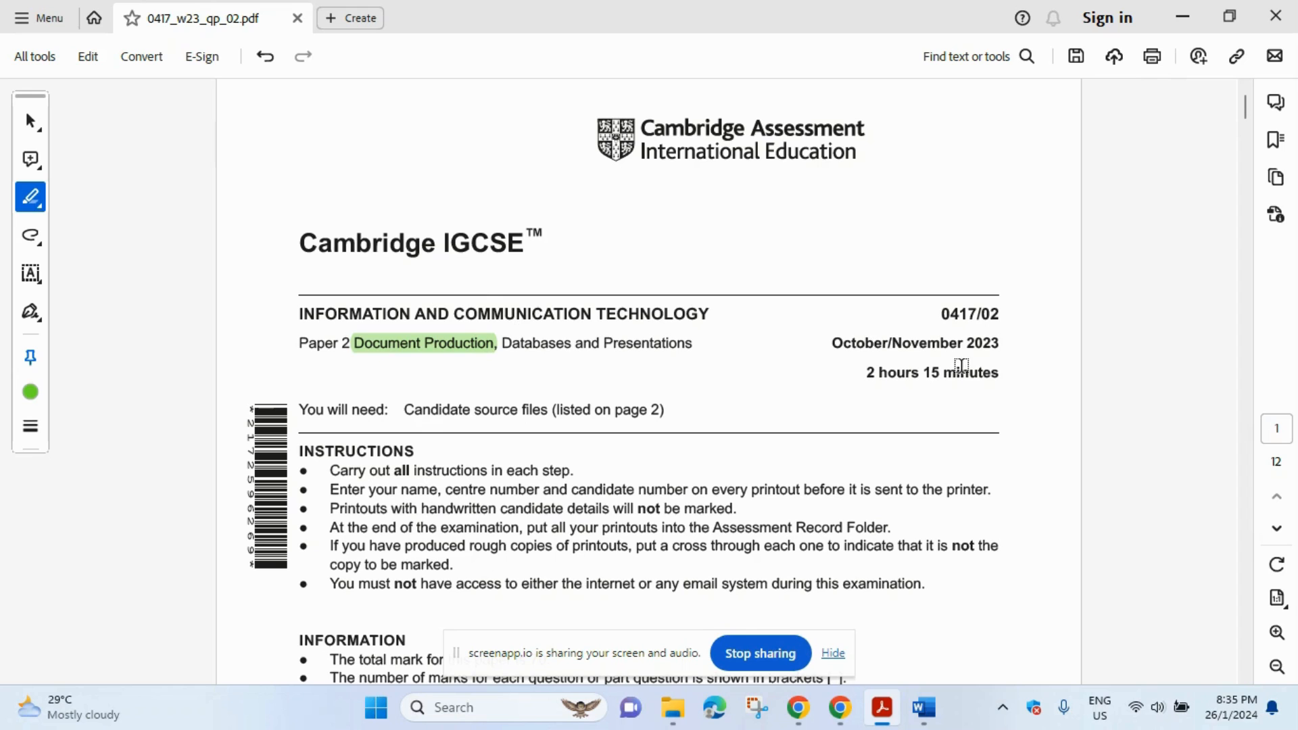
- Highlight 'October/November 2023', 'n2302evidence.rtf' and 'your name, centre number and candidate number' in green
drag(840, 346, 992, 346)
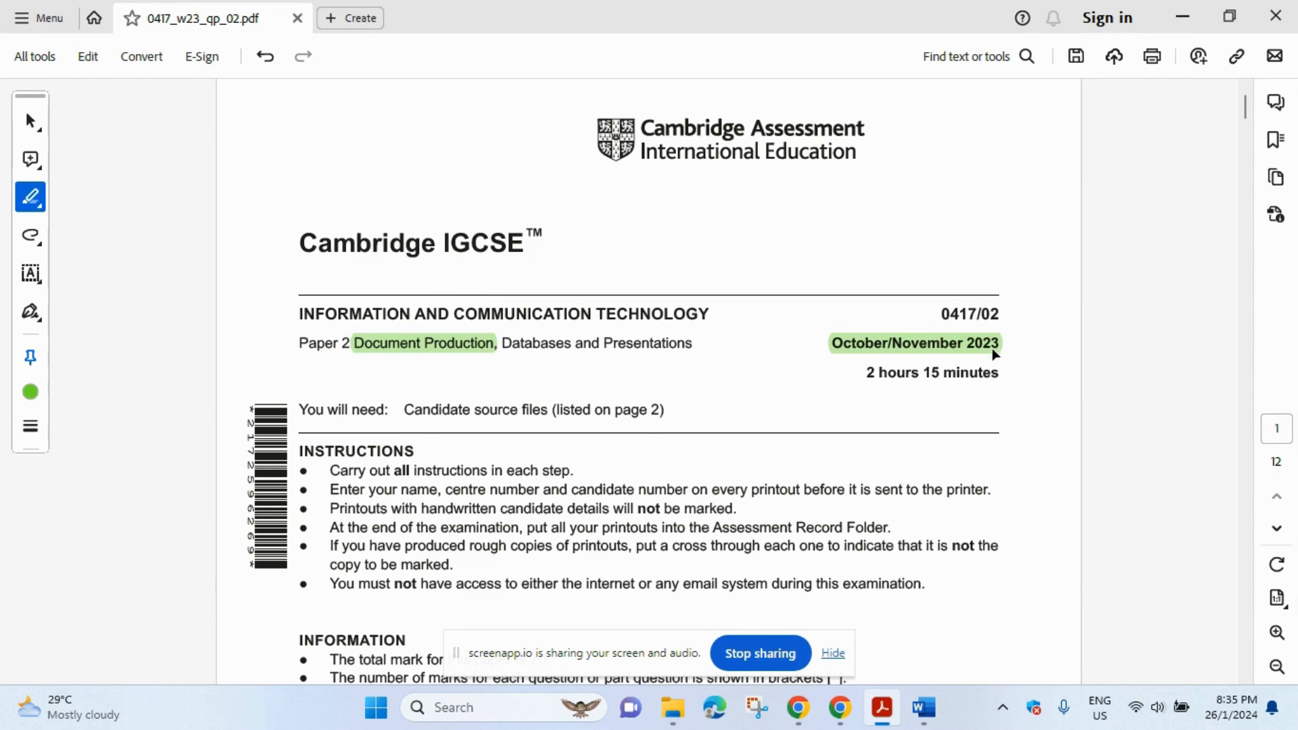
scroll(991, 348, down, 5)
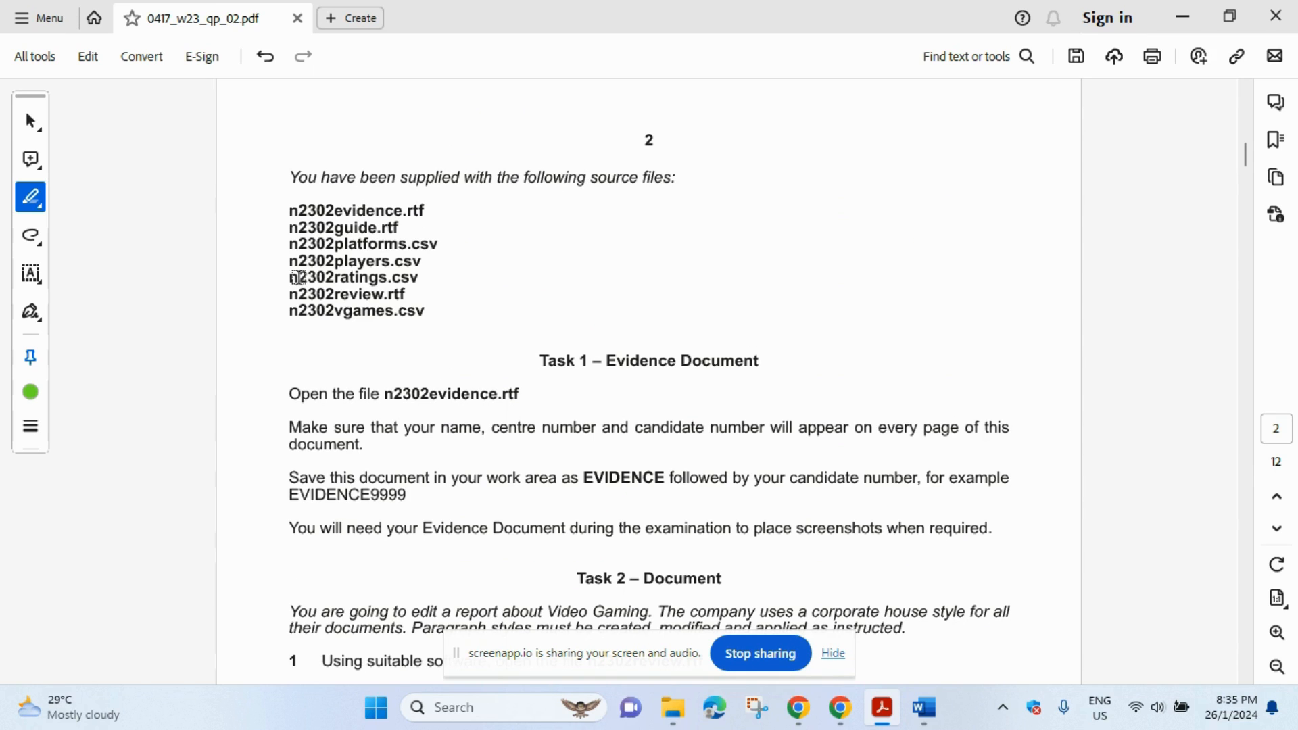
scroll(414, 223, down, 1)
scroll(412, 227, down, 2)
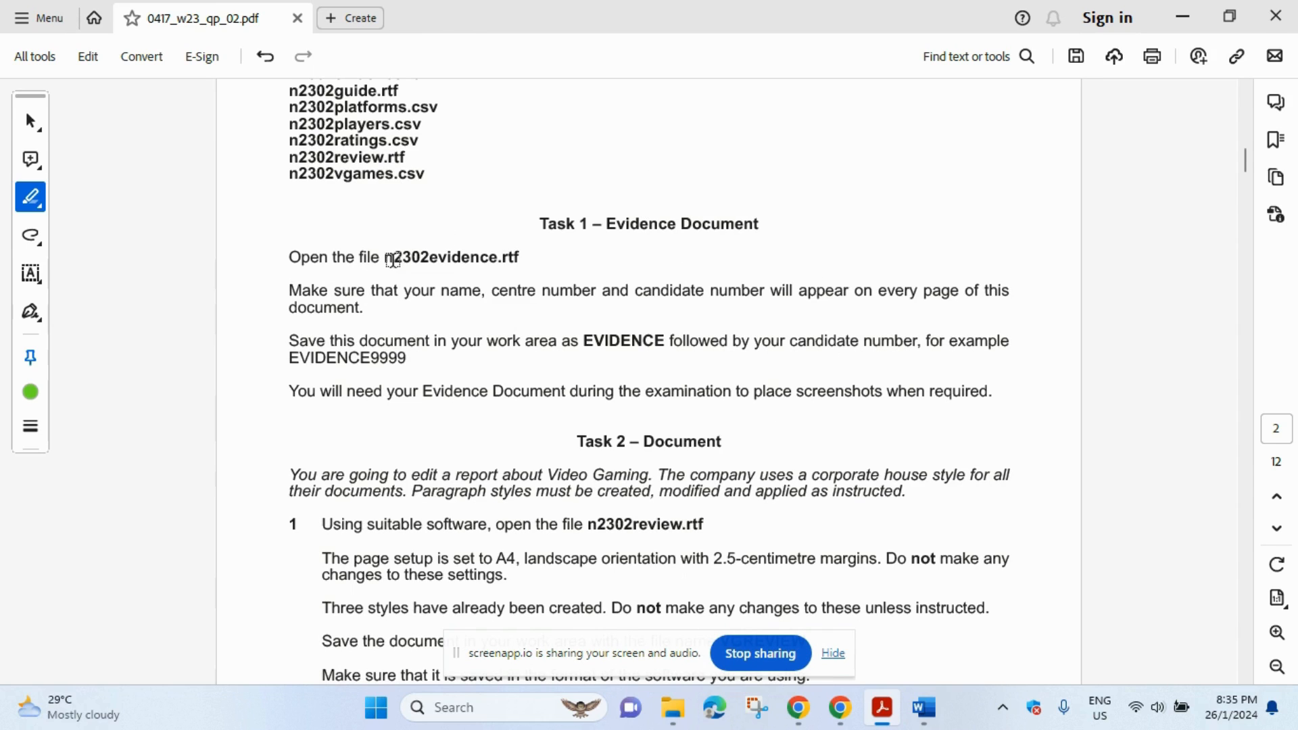
drag(393, 260, 518, 257)
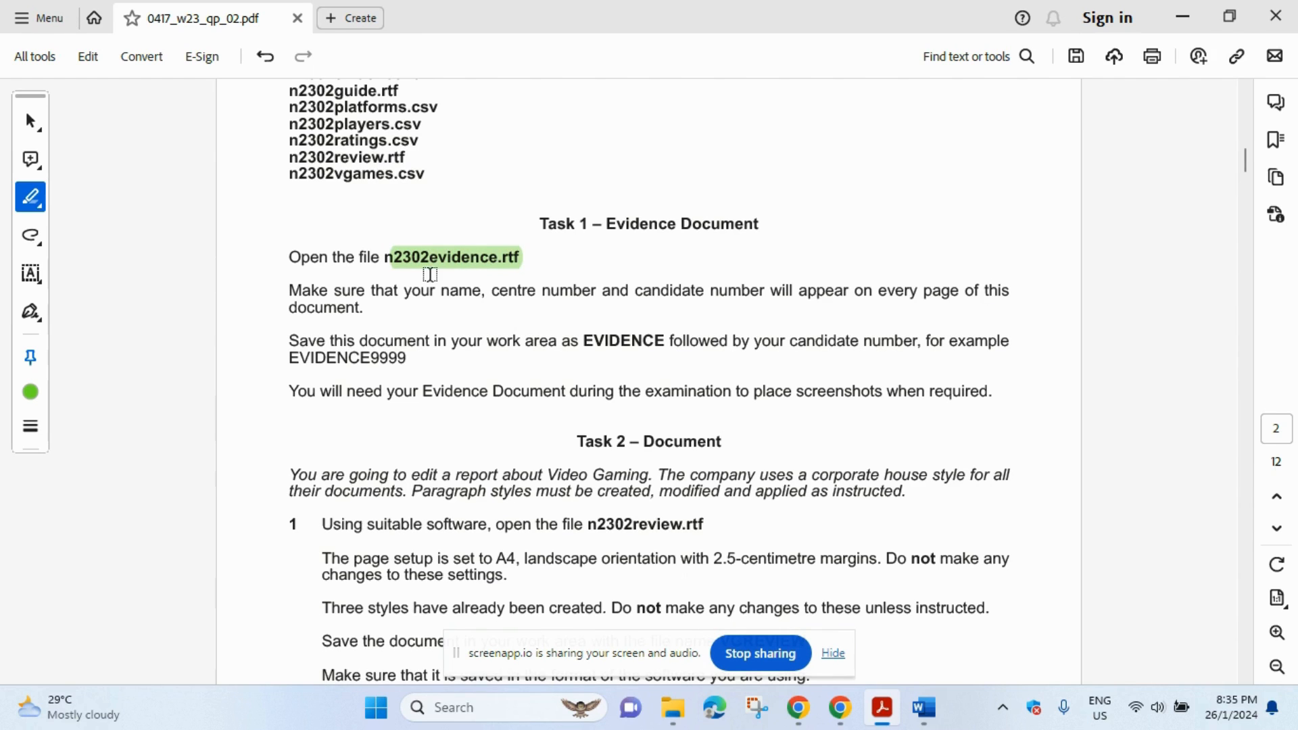
drag(406, 292, 756, 304)
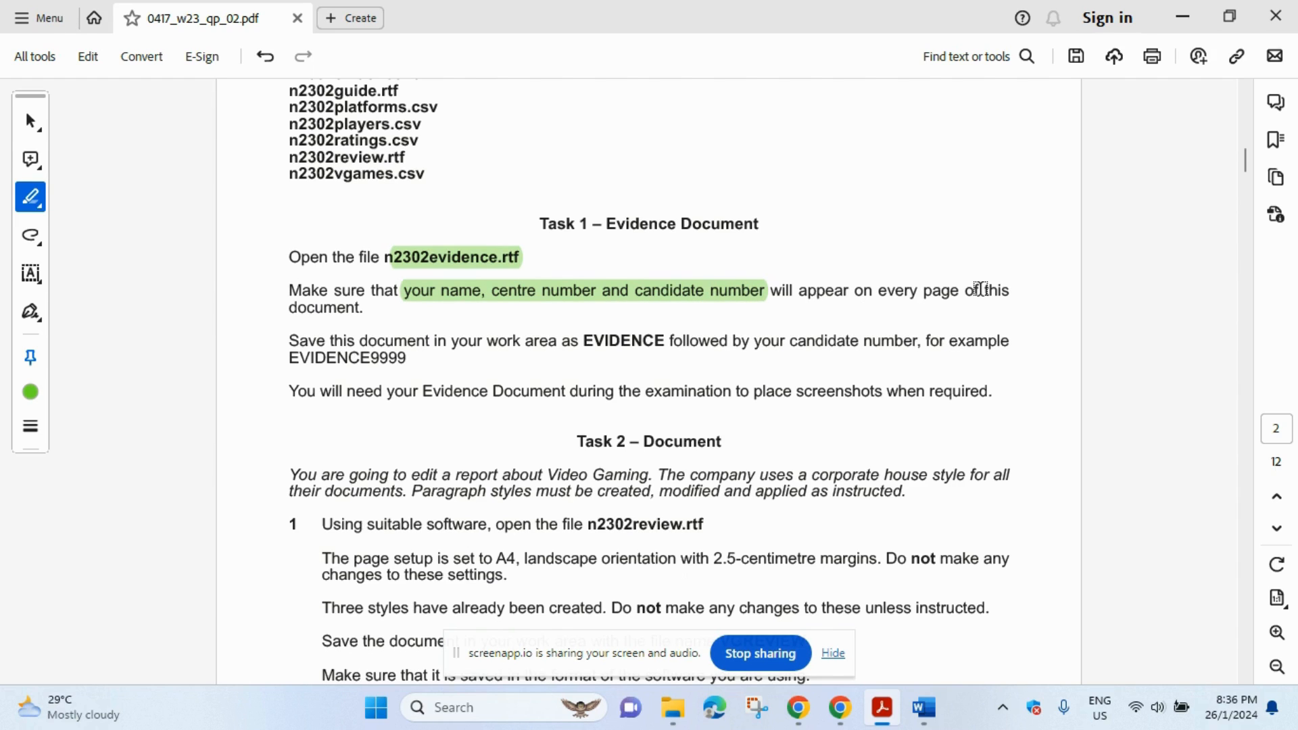
- Open n2302evidence.rtf from the confidential source files folder in File Explorer
click(691, 706)
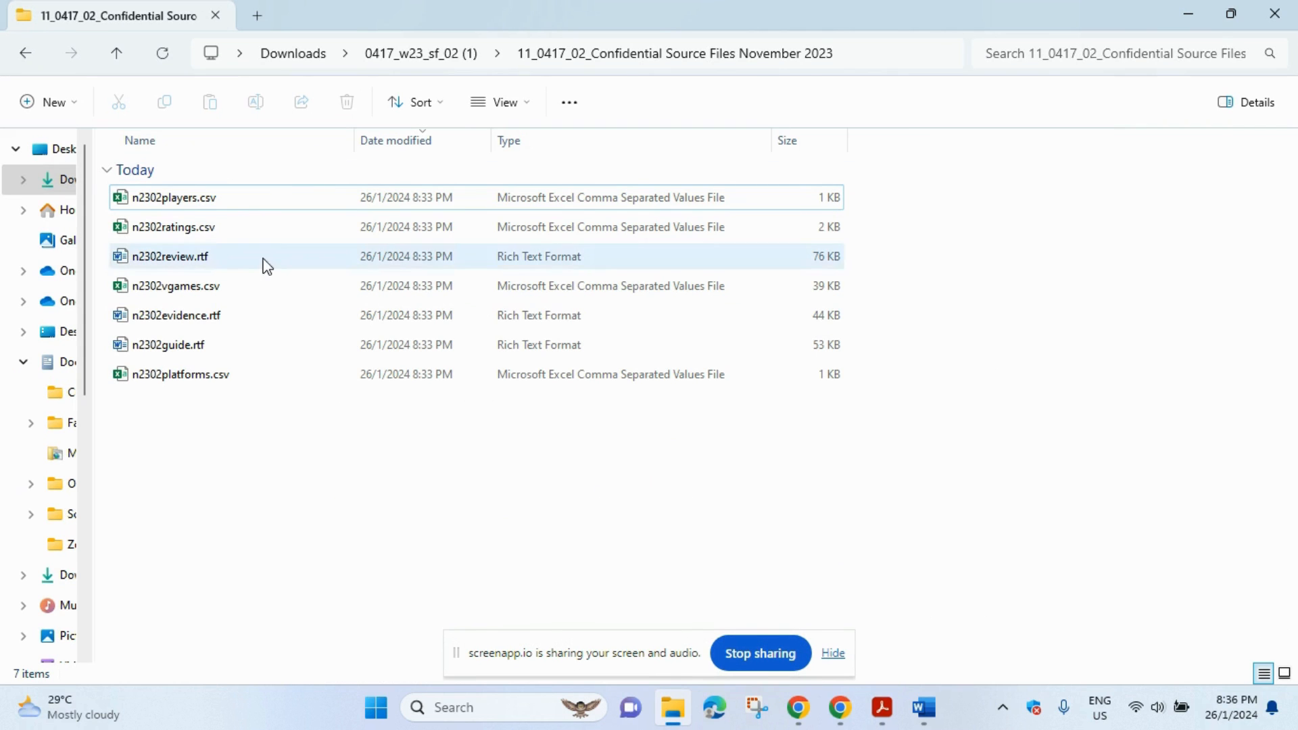
click(231, 319)
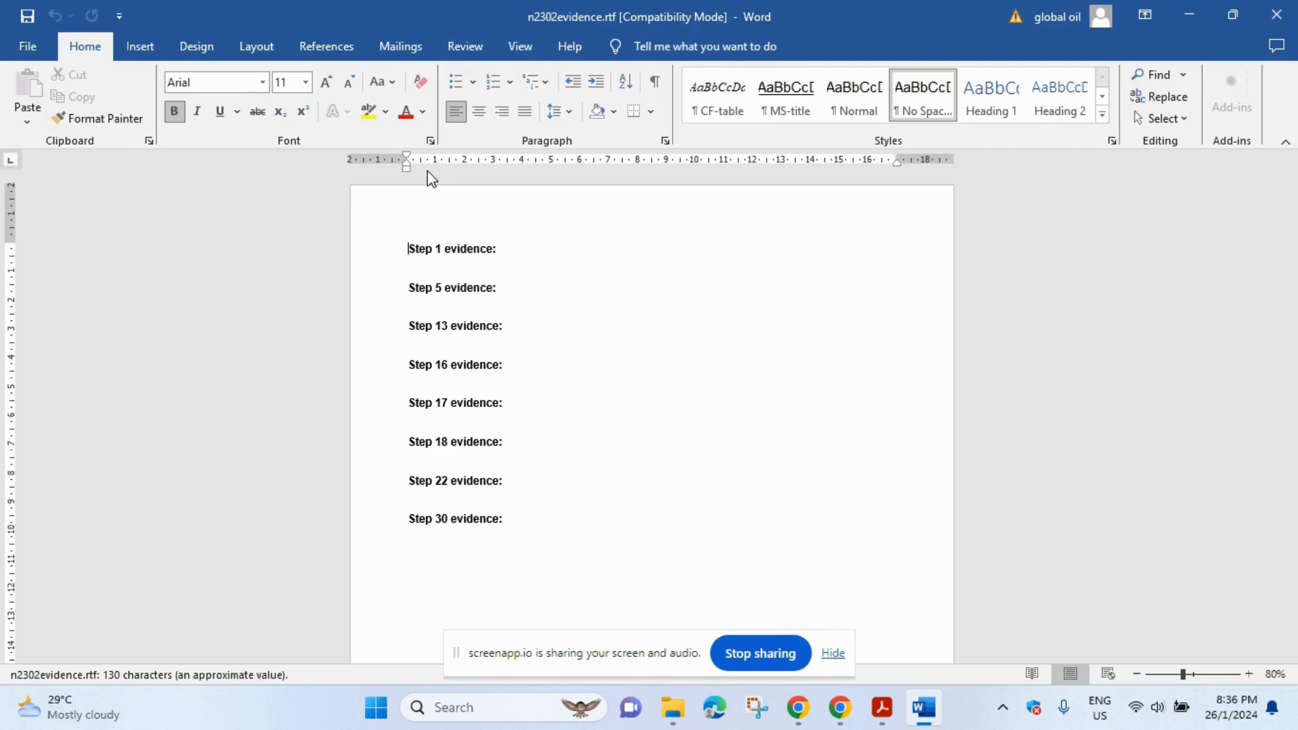
- Add a Blank header holding the candidate's name and candidate number, then close the header
click(140, 48)
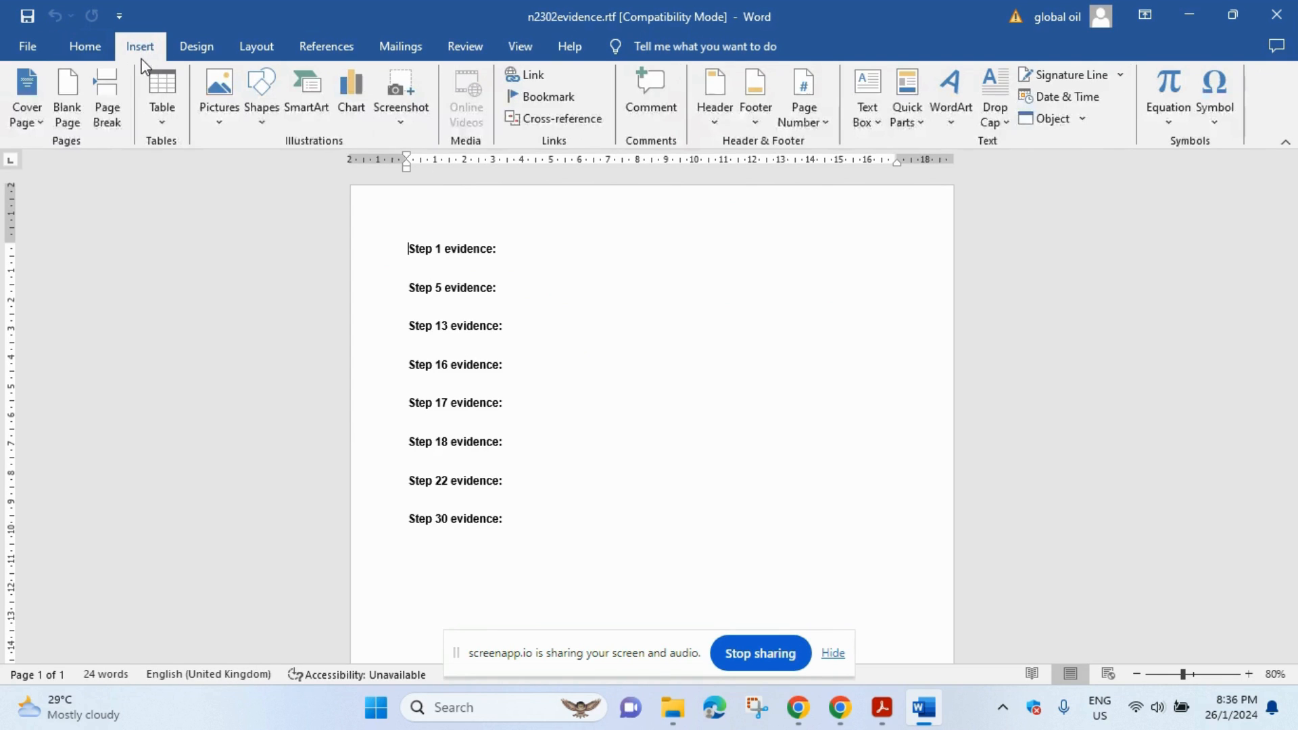
click(714, 101)
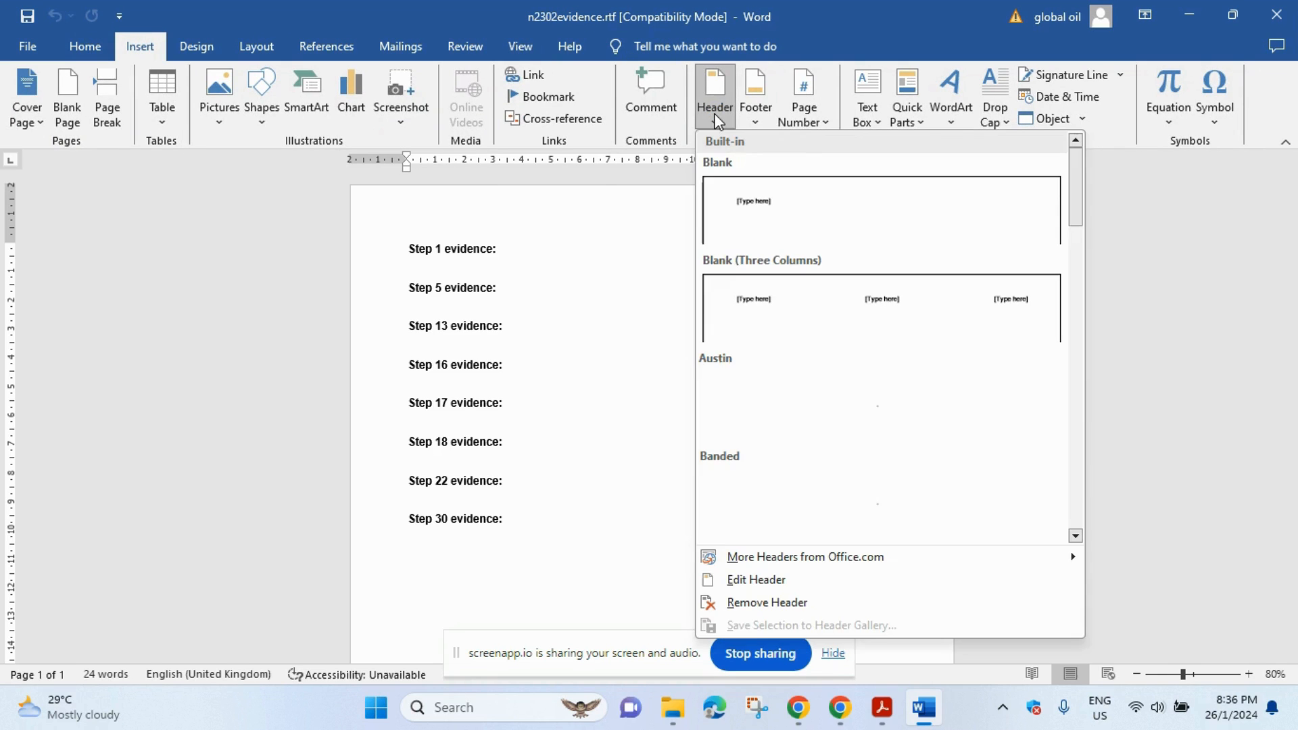
click(800, 217)
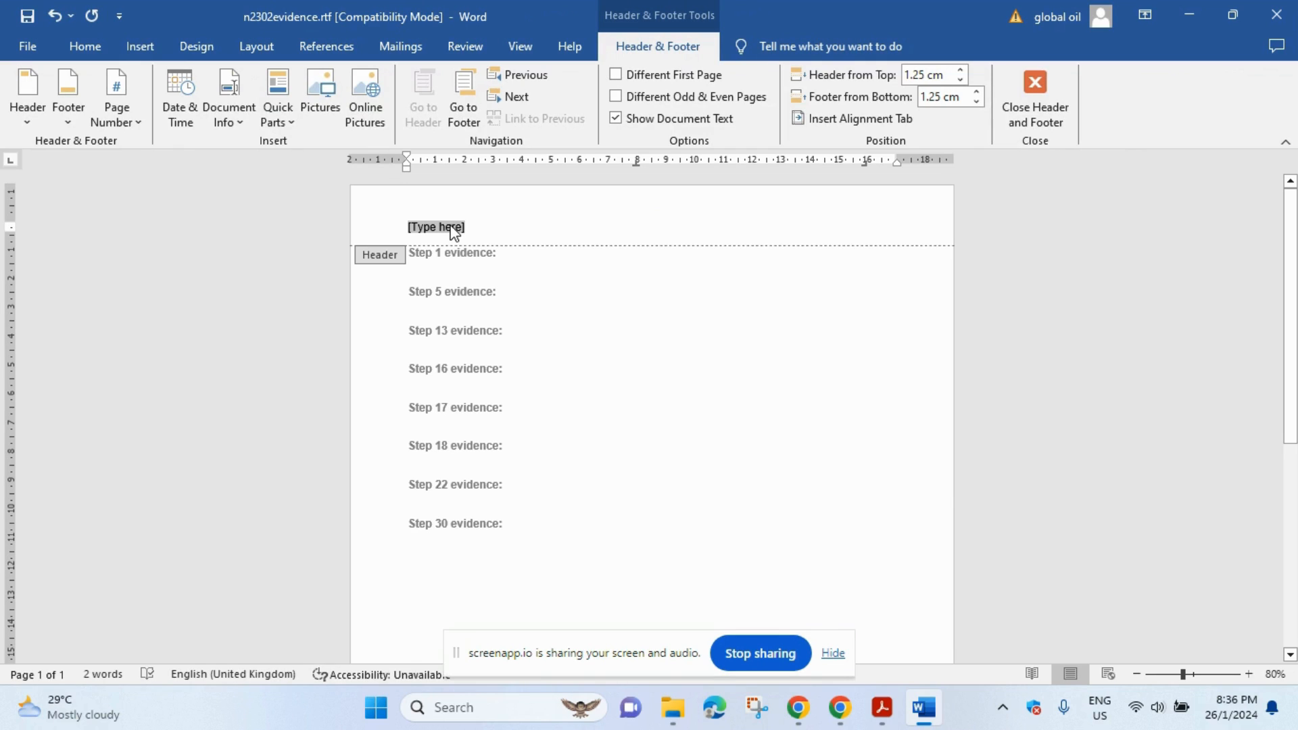
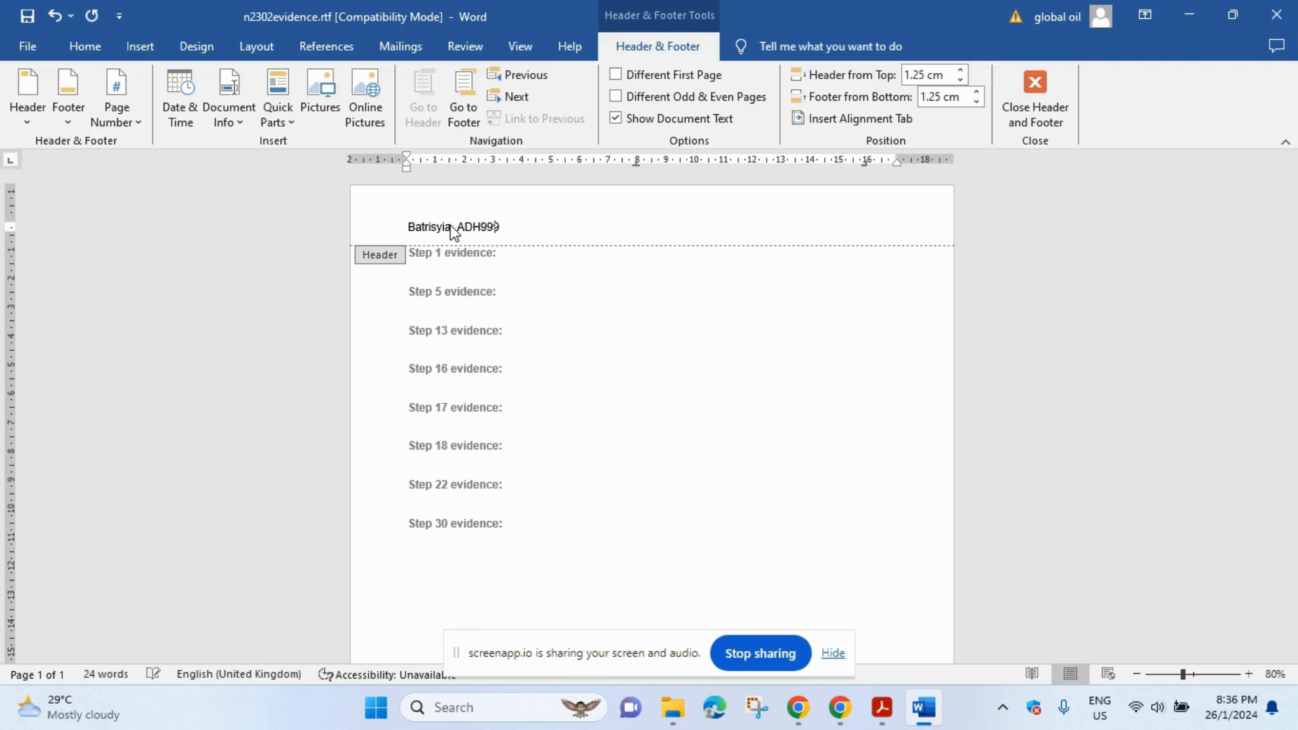
double_click(636, 308)
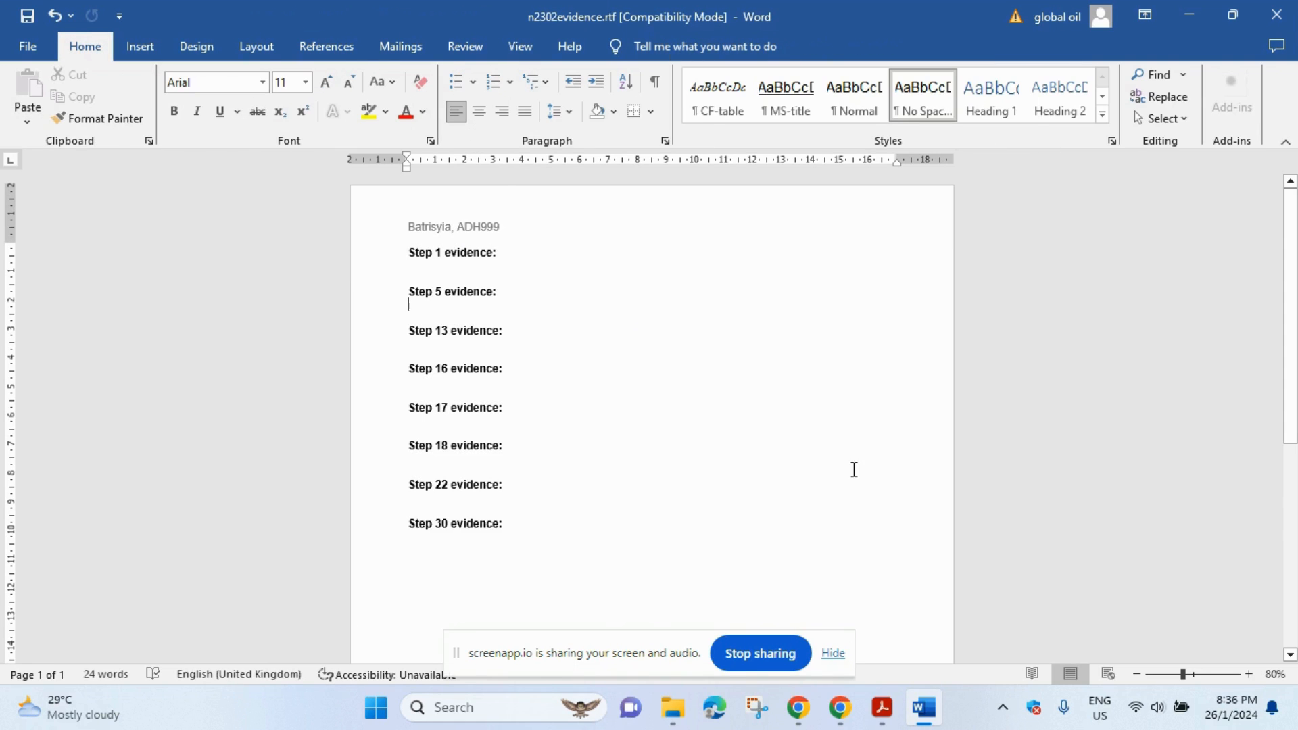
click(881, 707)
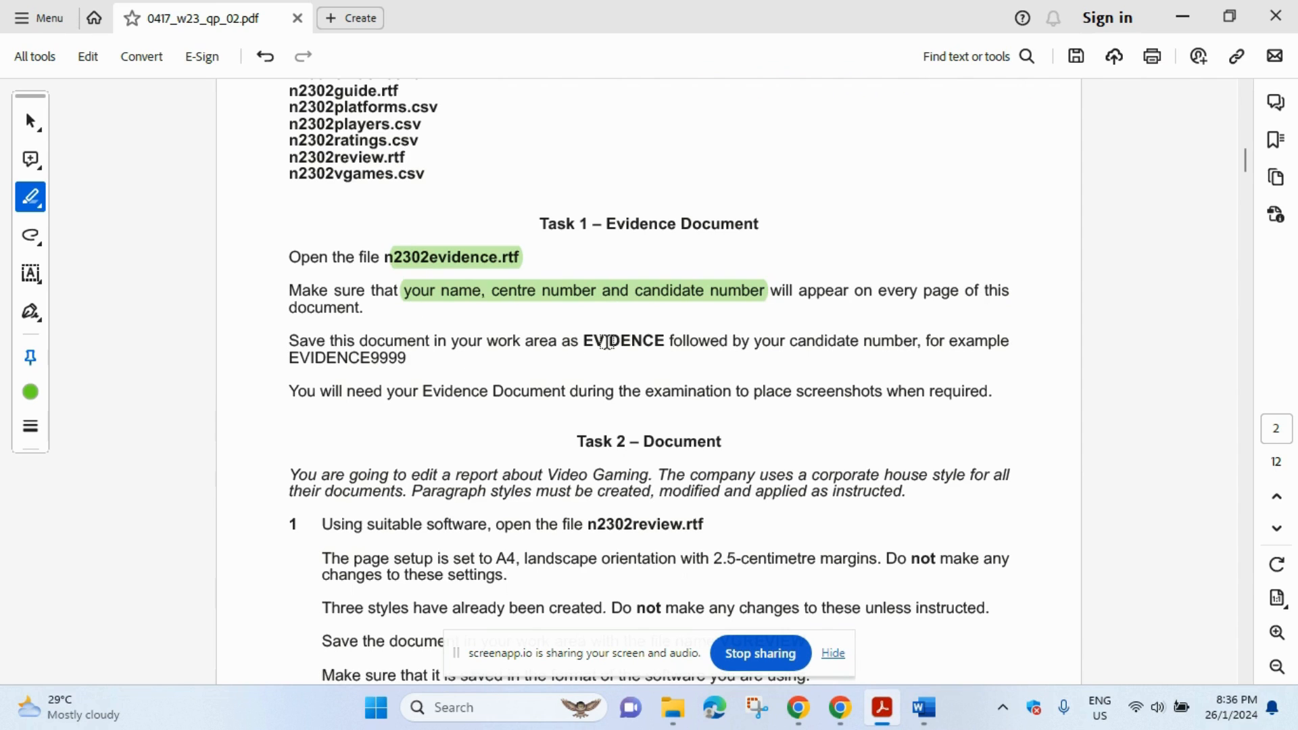
- Highlight 'EVIDENCE followed by your candidate number' in green, then go back to Word
drag(585, 338, 913, 350)
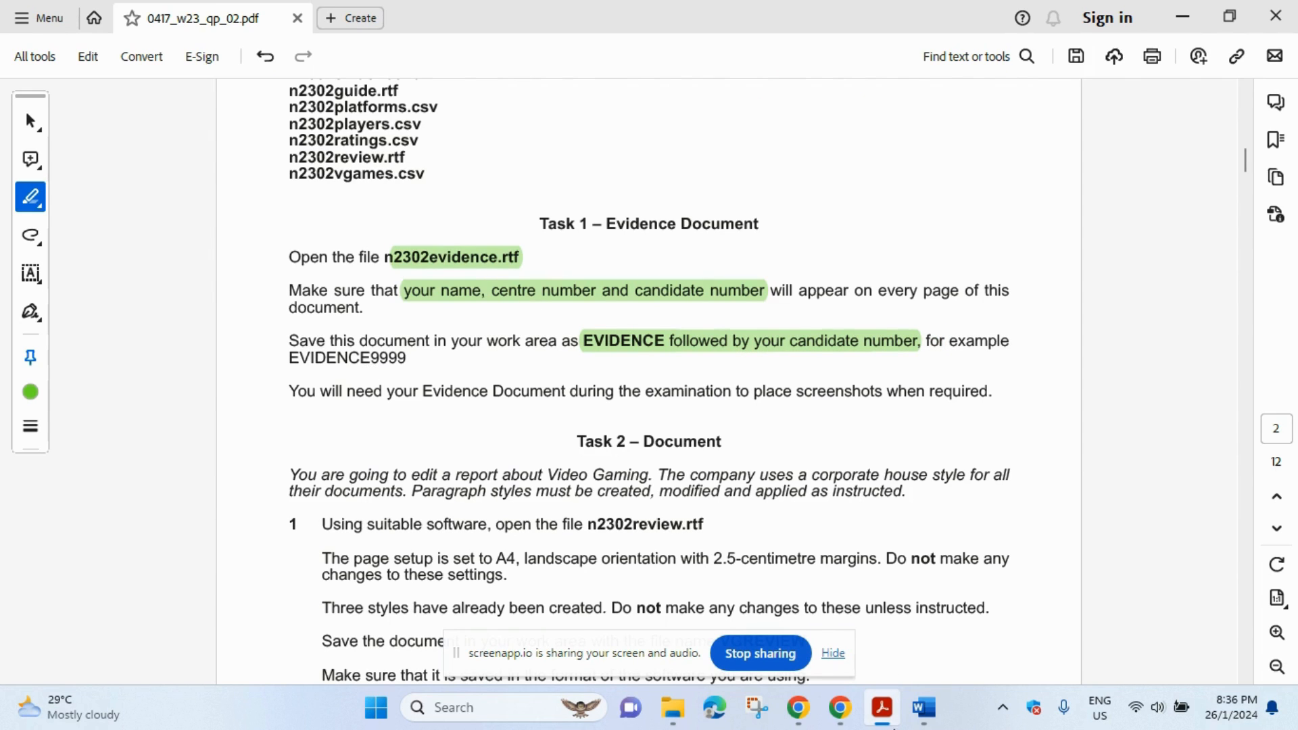
click(922, 709)
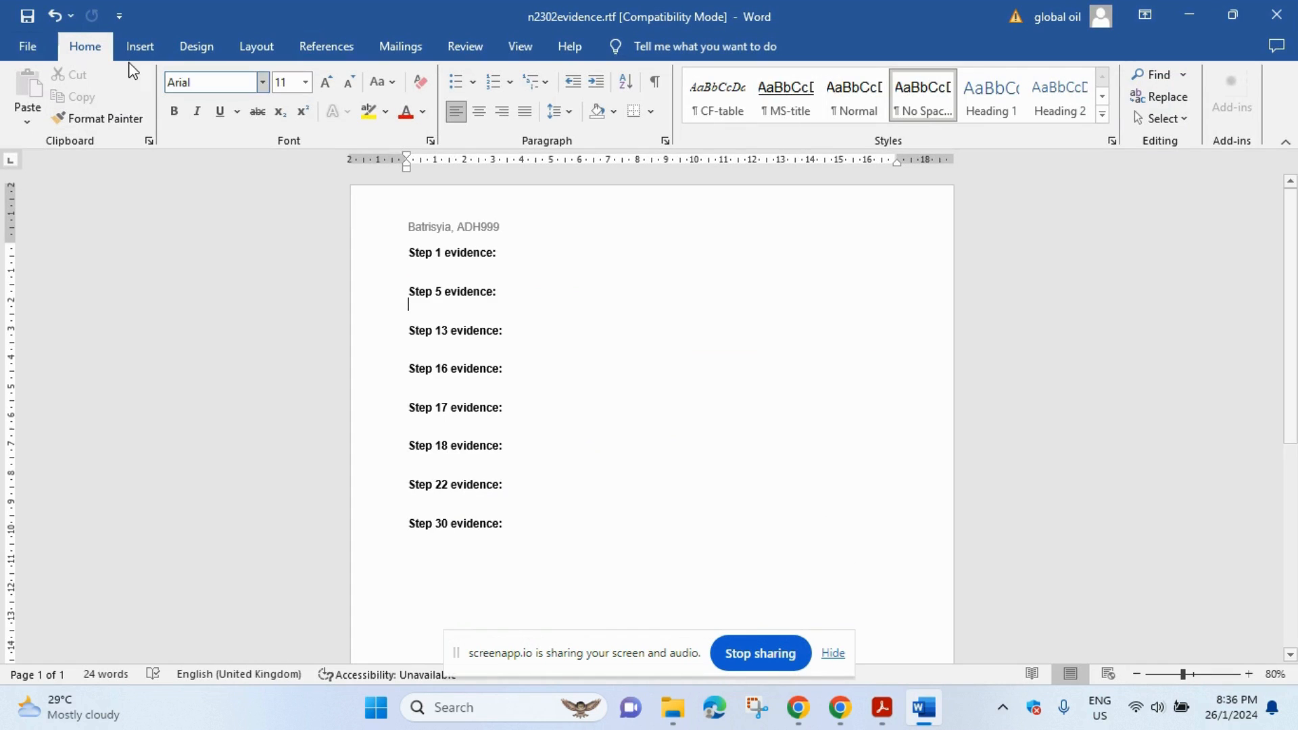
- Name the file EVIDENCE plus the candidate number, saving into Downloads > 0417_w23_sf_02 (1) > source files
click(21, 52)
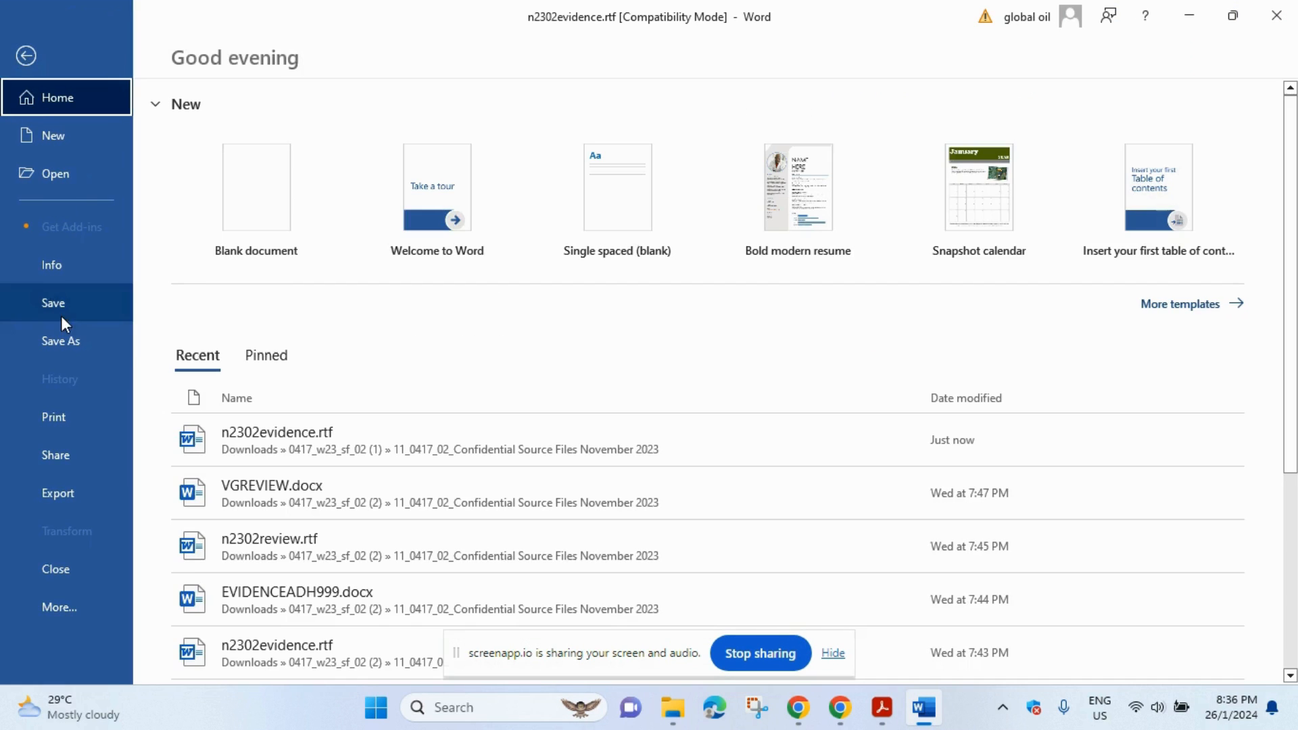
click(65, 334)
click(284, 344)
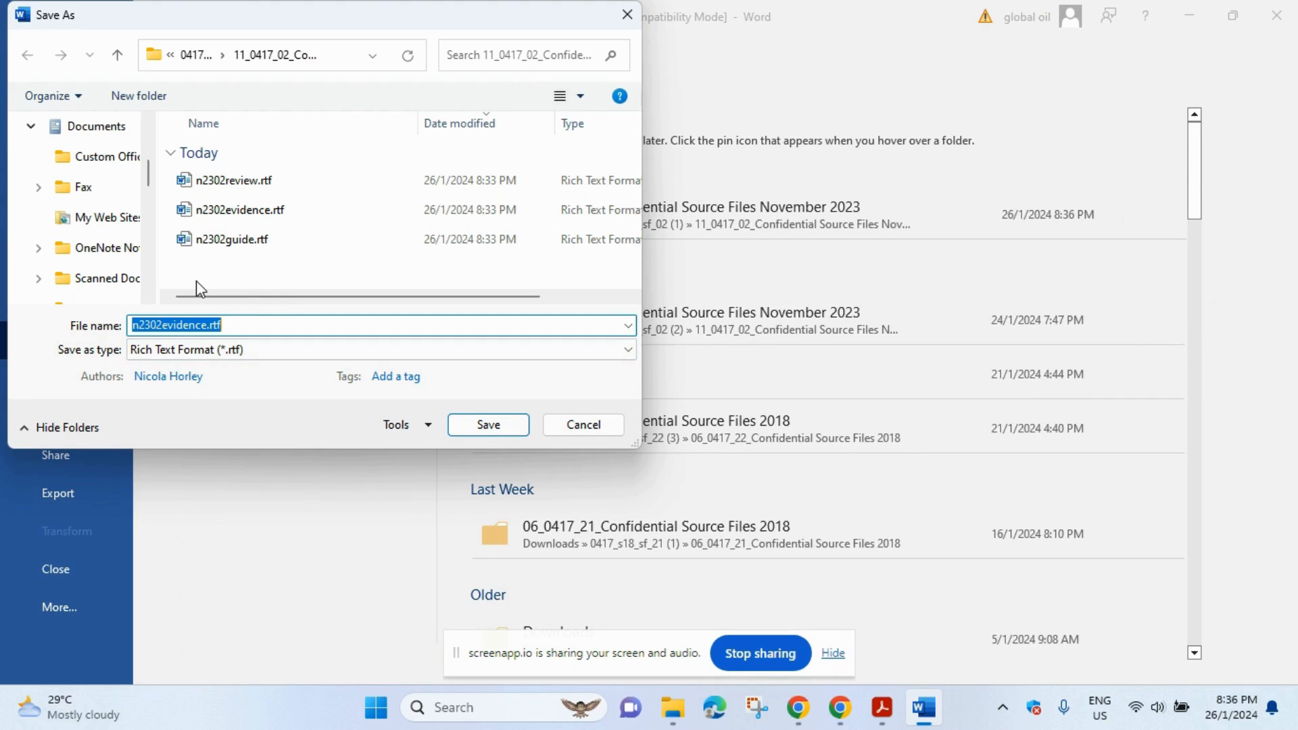
text(EVIDENCEADH999)
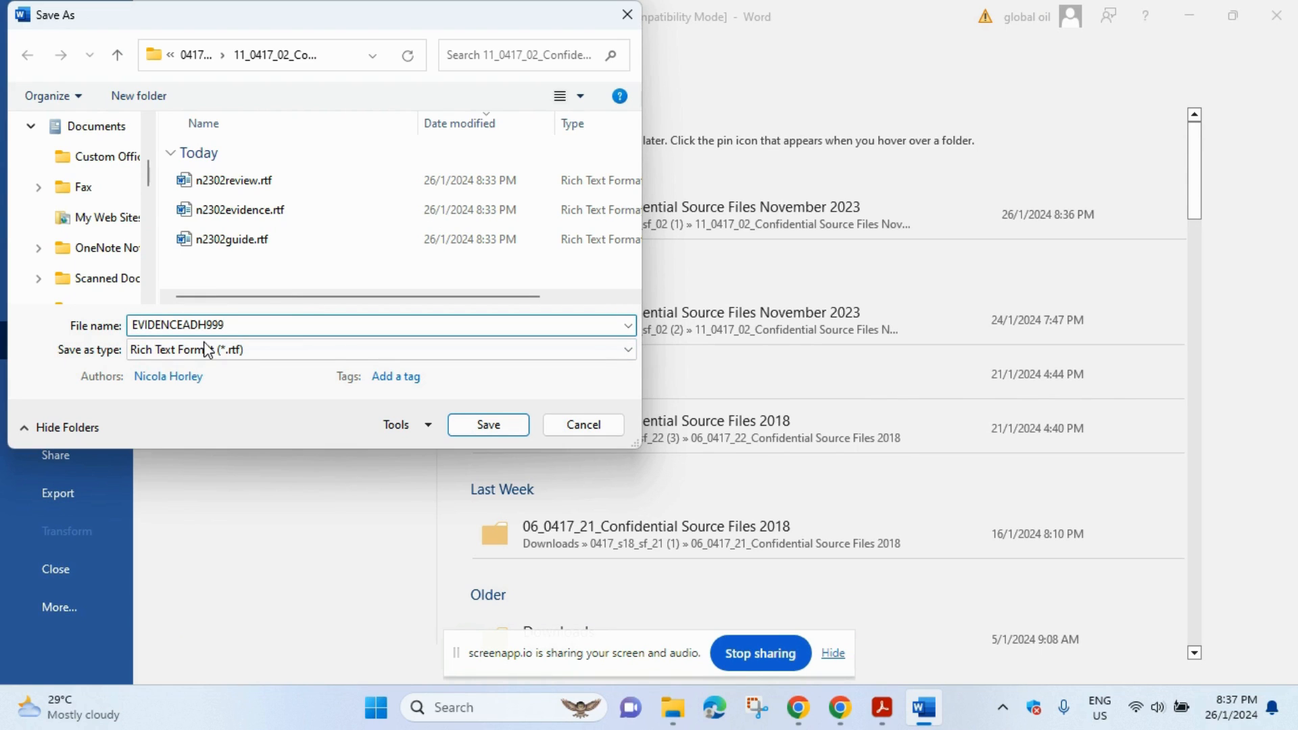
scroll(31, 223, up, 5)
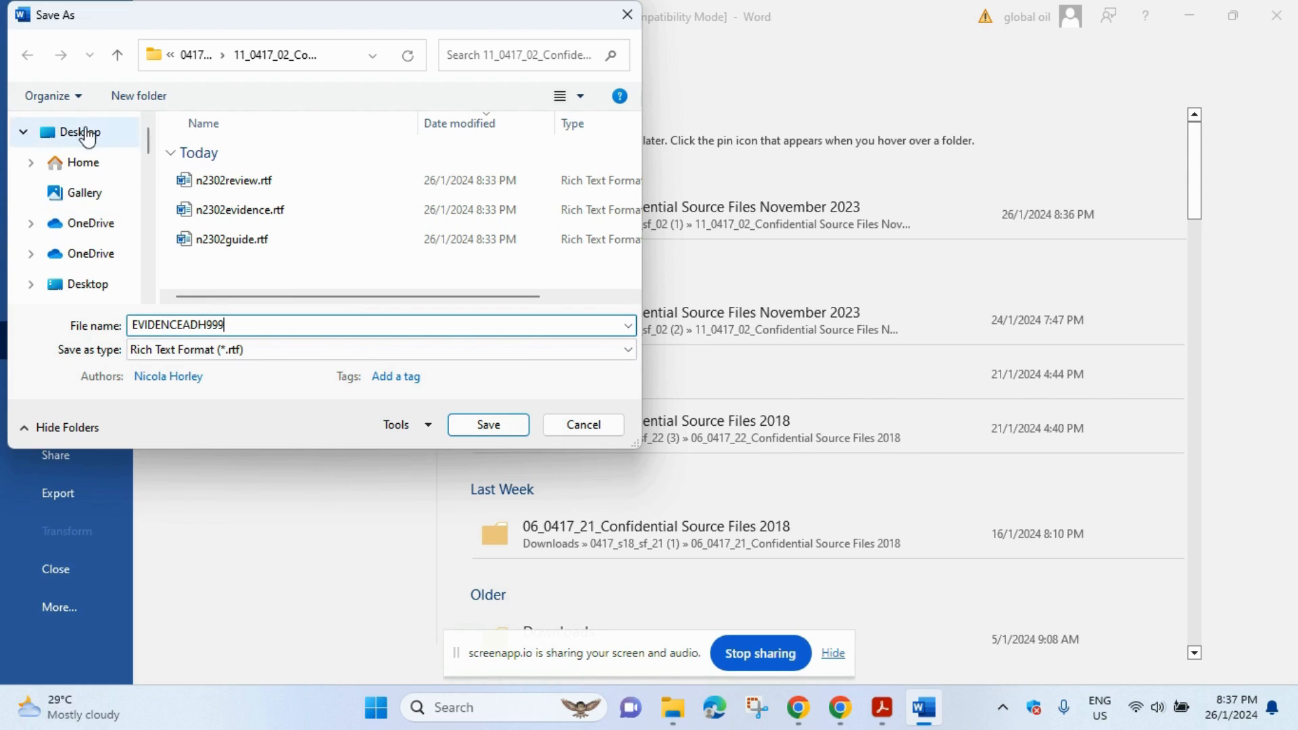
click(86, 164)
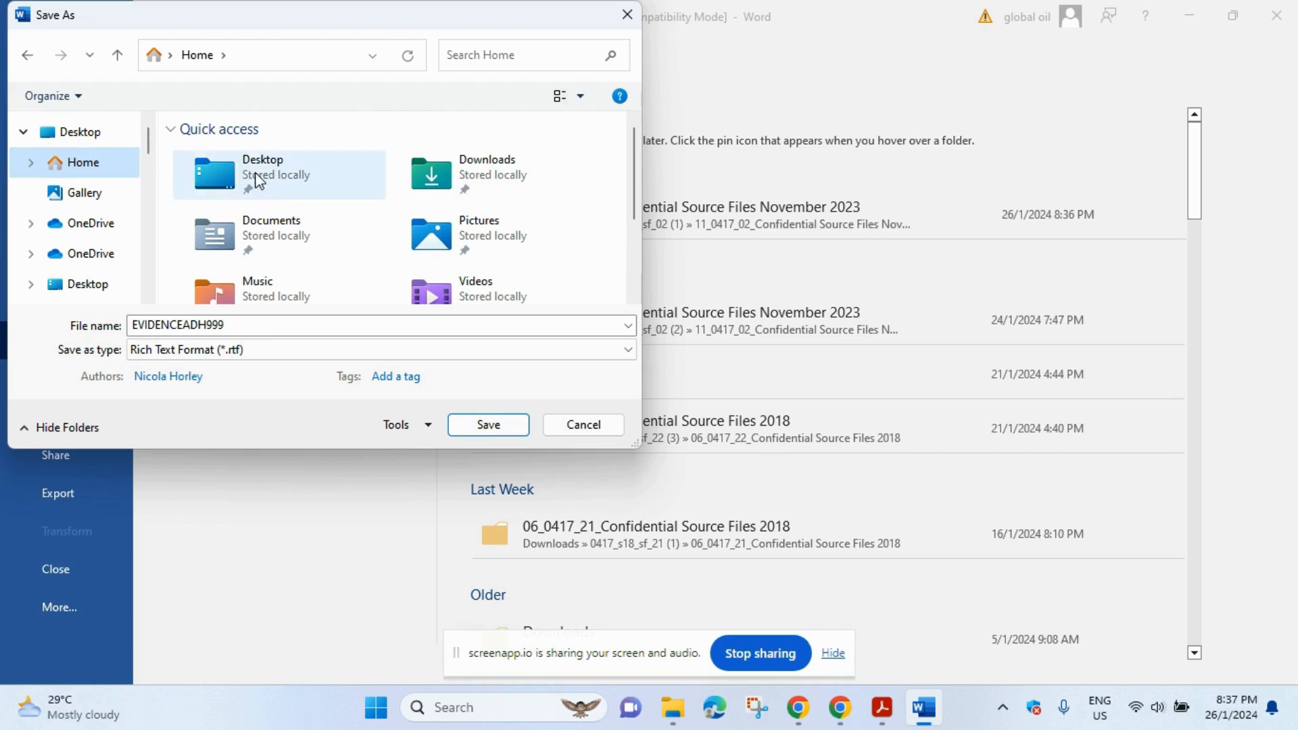
click(475, 192)
double_click(469, 183)
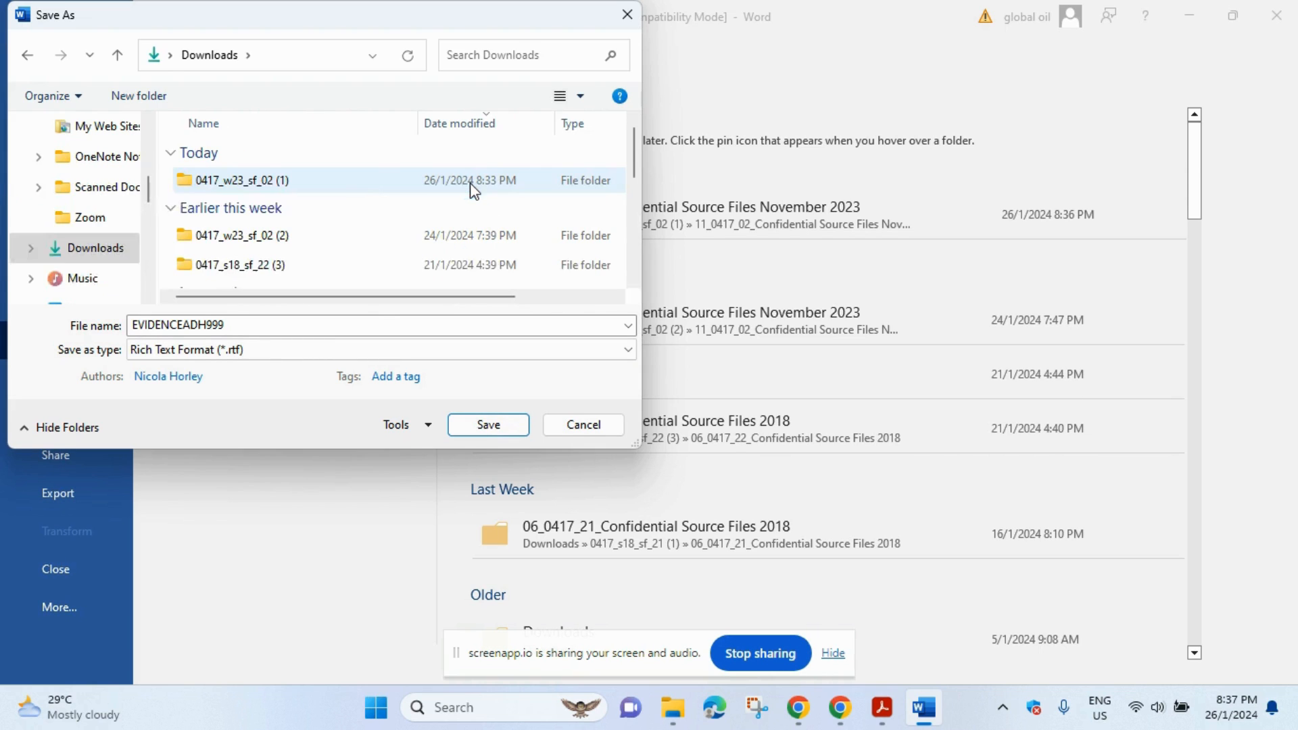
double_click(363, 178)
double_click(365, 183)
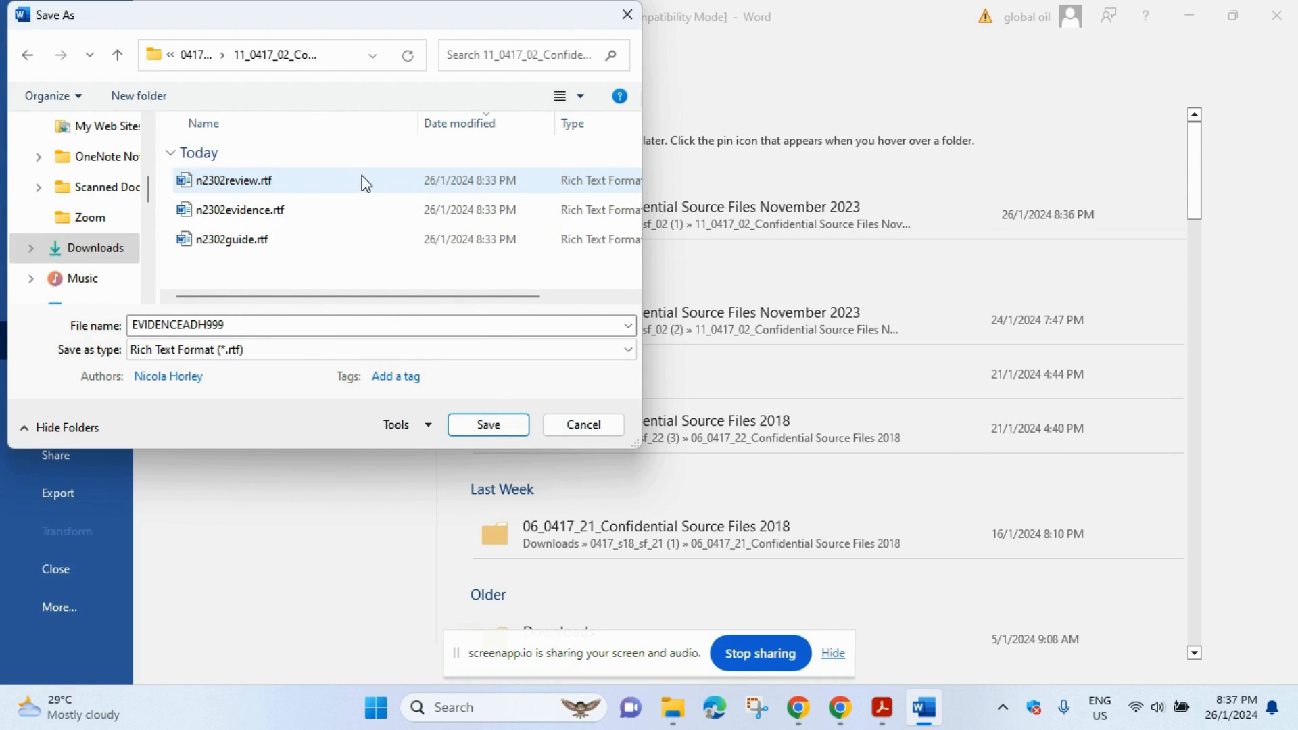
- Save it as a Word Document (*.docx), accepting the upgrade to the newest file format
click(436, 351)
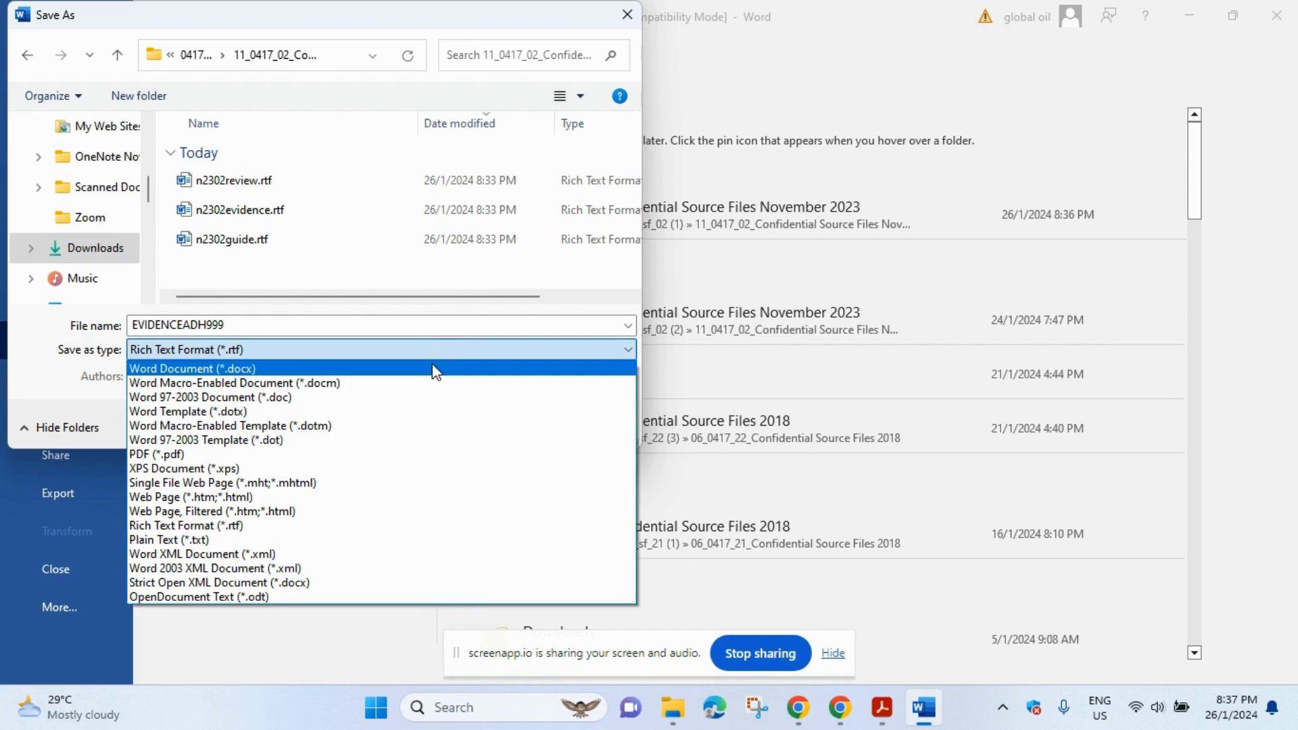
click(435, 366)
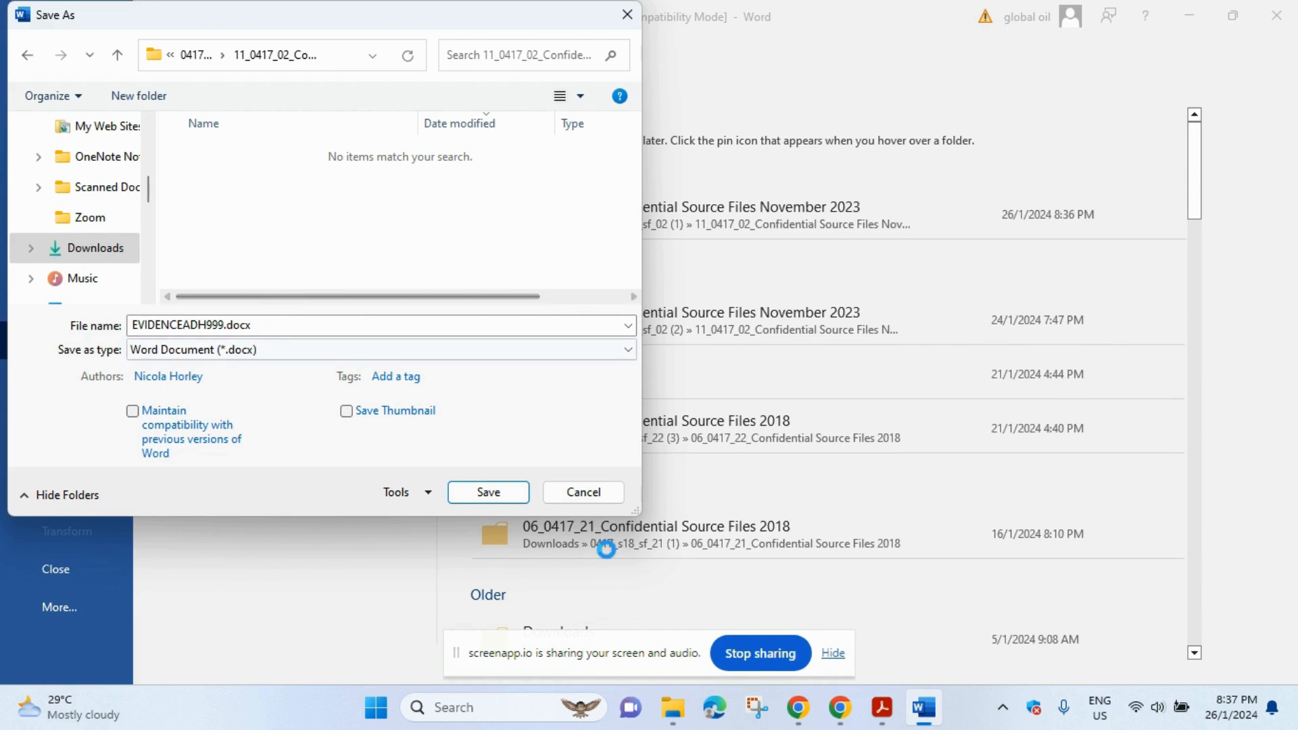
click(503, 492)
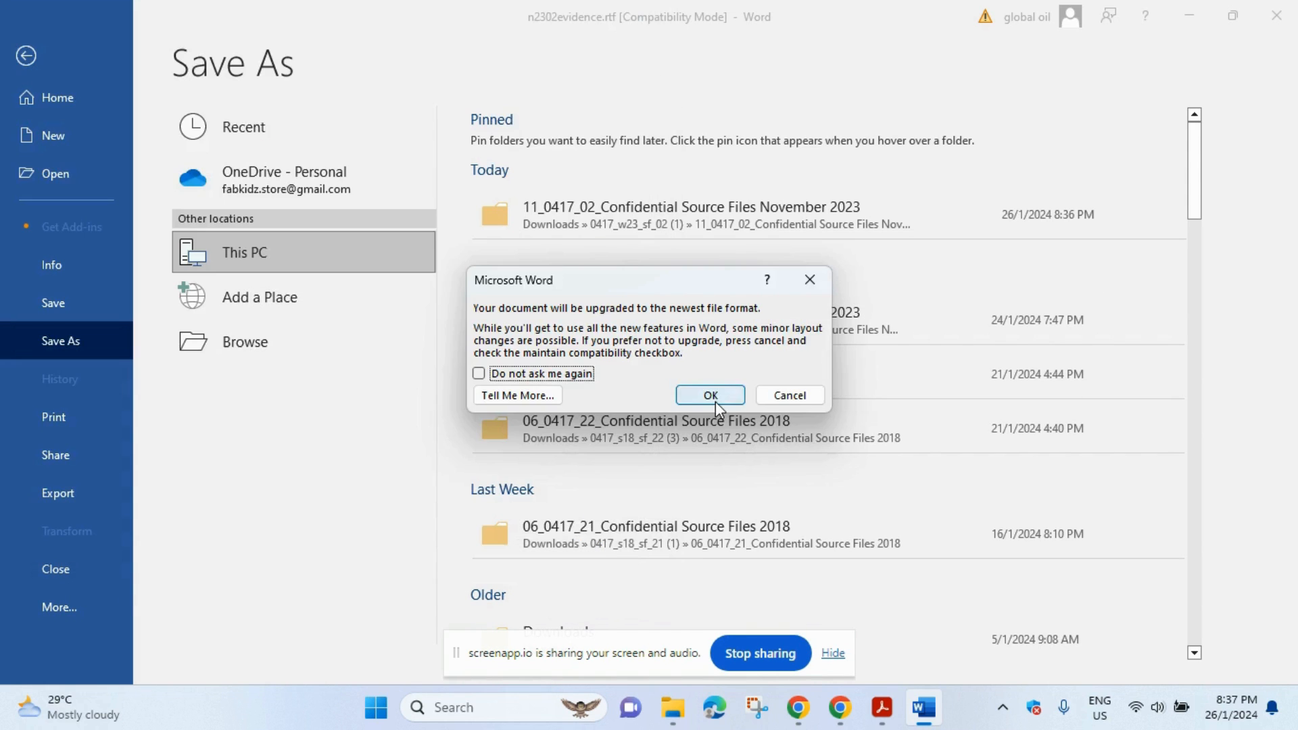
click(716, 401)
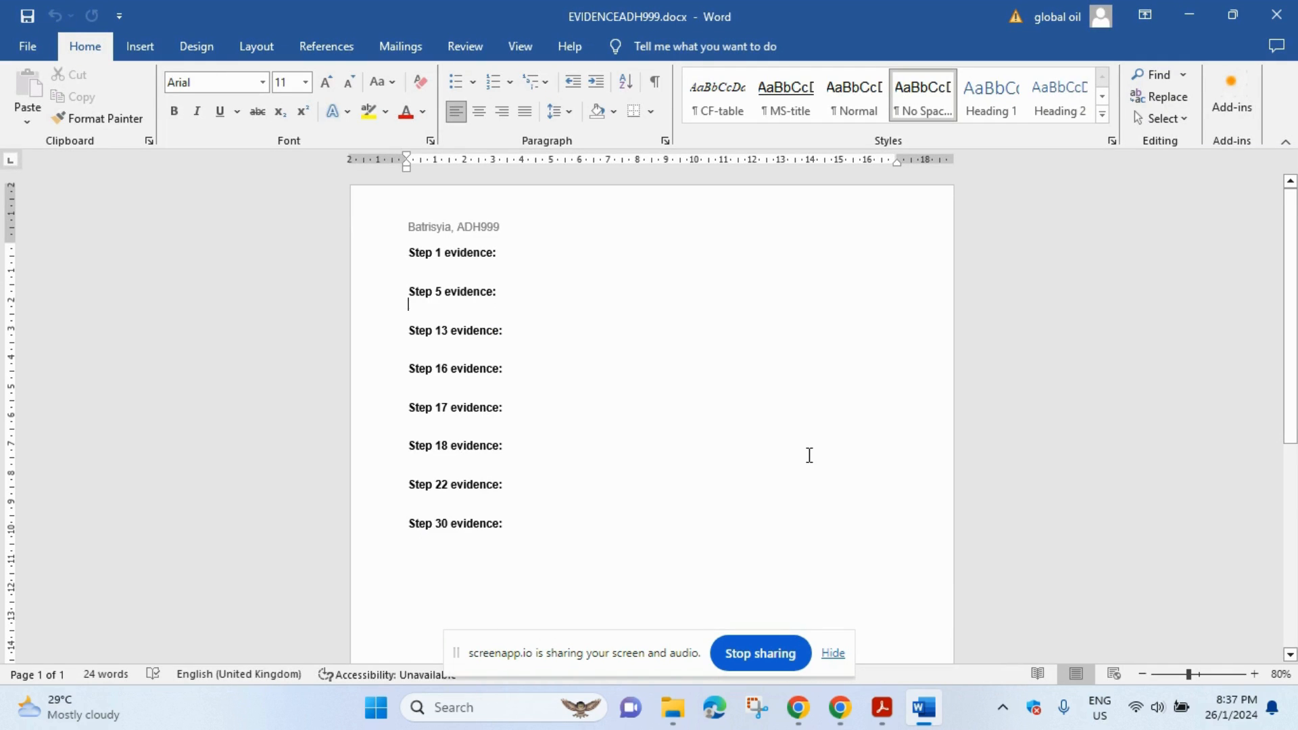
mouse_move(885, 718)
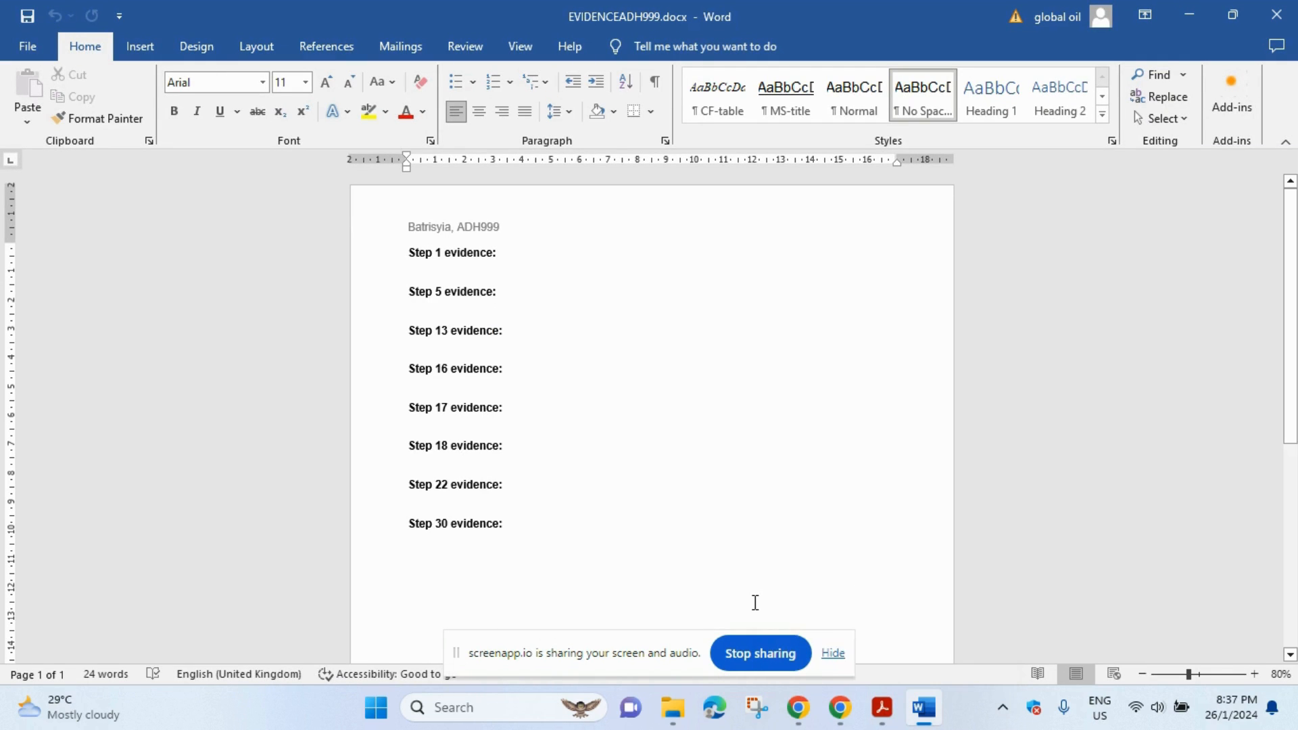
click(833, 653)
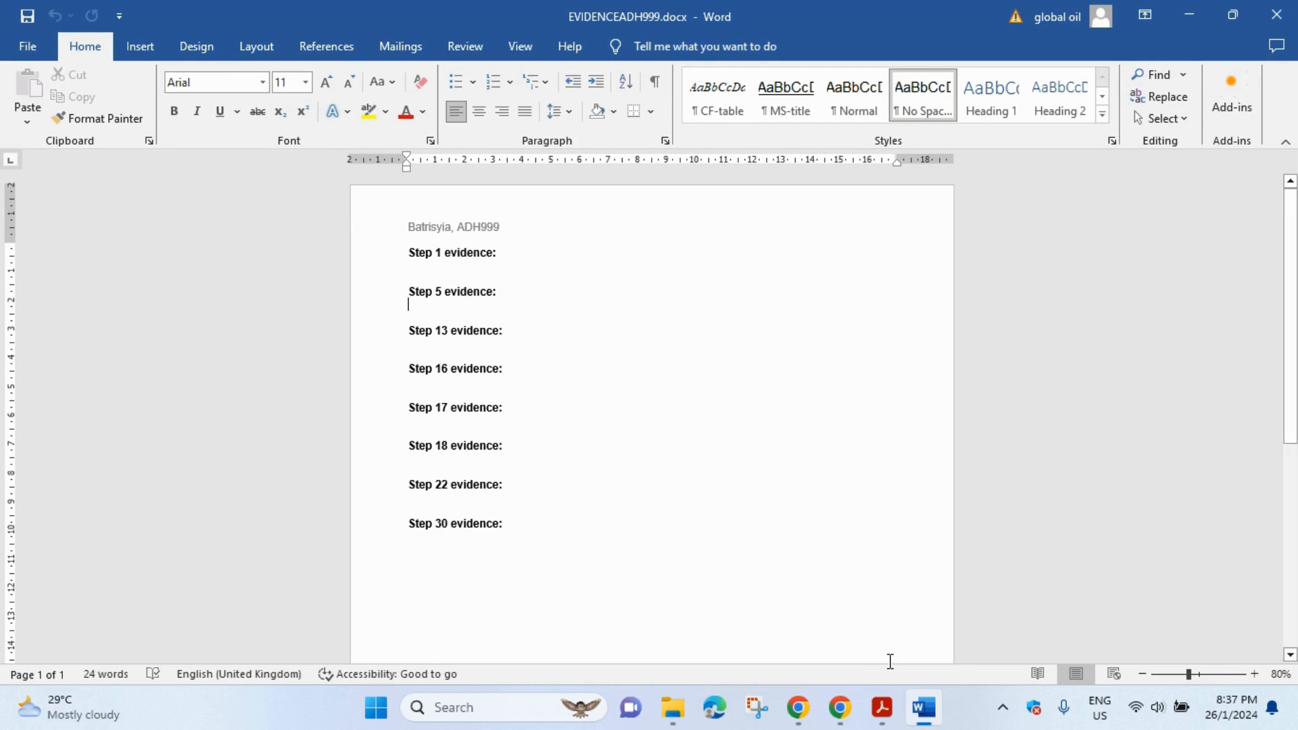
click(885, 707)
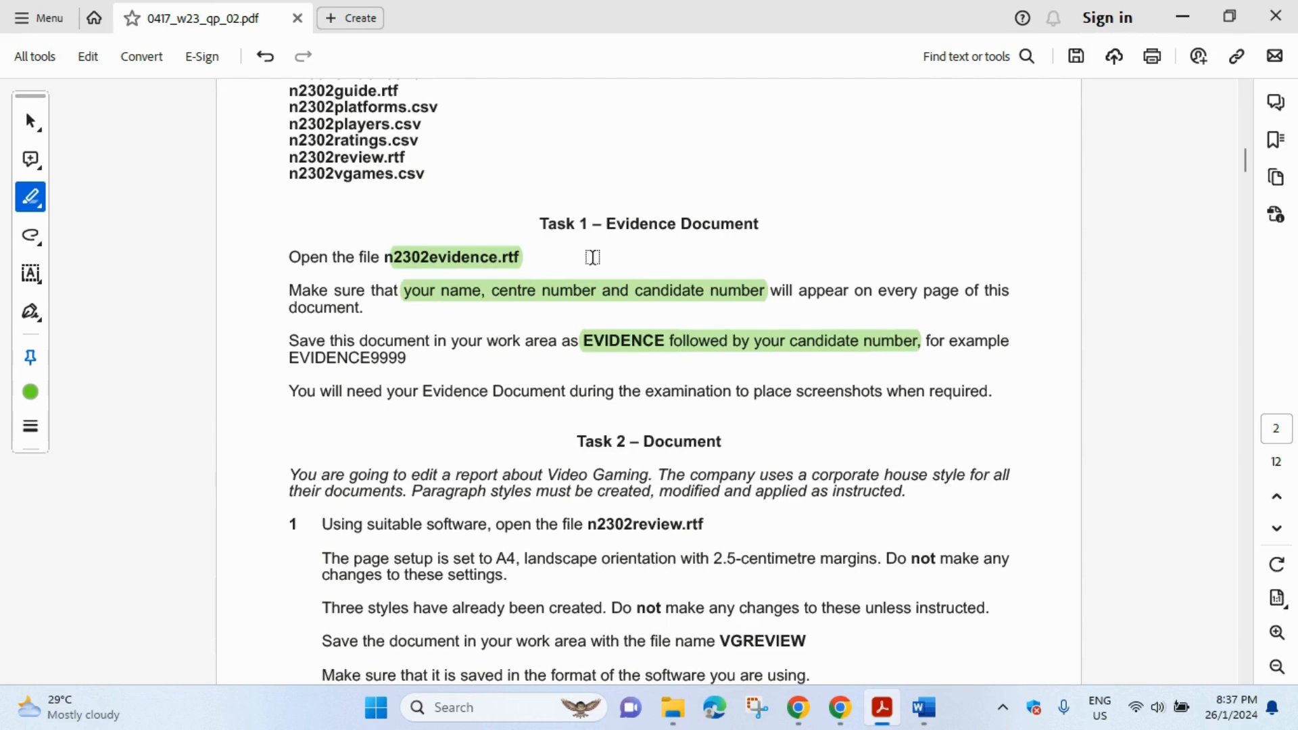
- Scroll to Task 2 and highlight n2302review.rtf and VGREVIEW in question 1 in green
scroll(586, 256, down, 3)
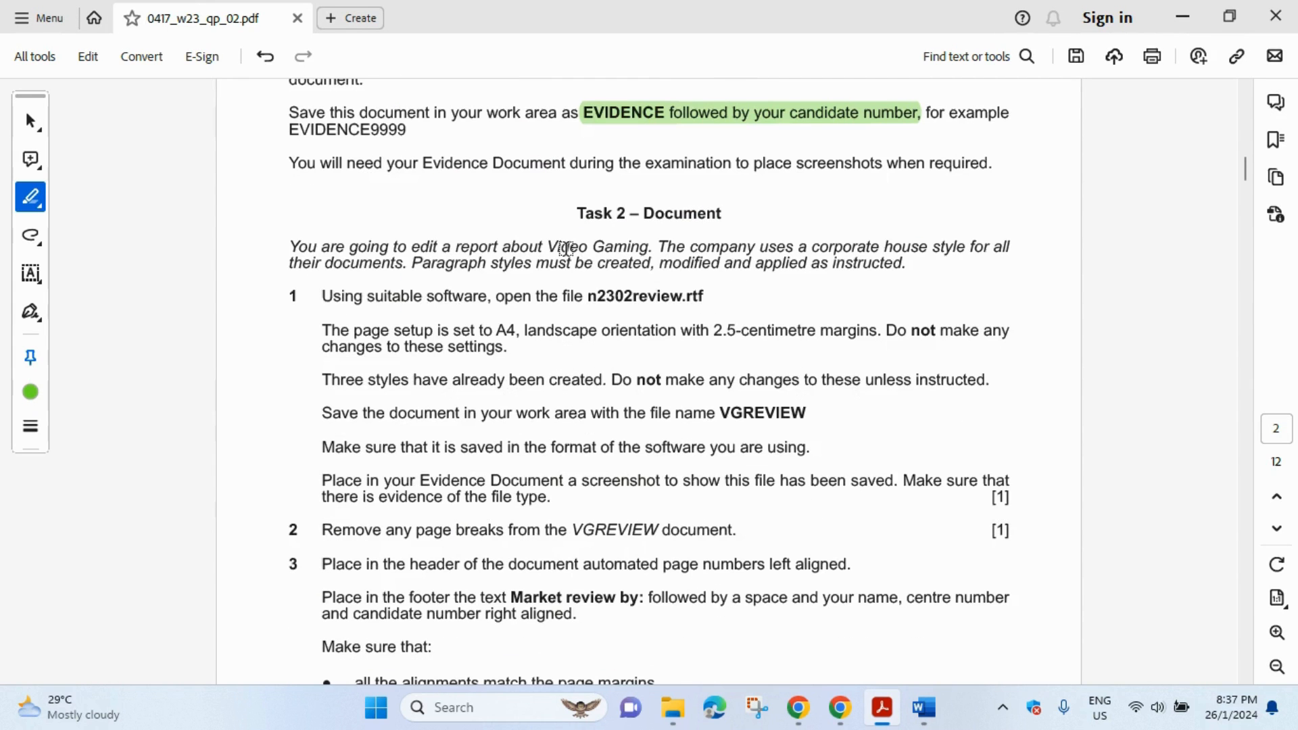
scroll(501, 252, down, 1)
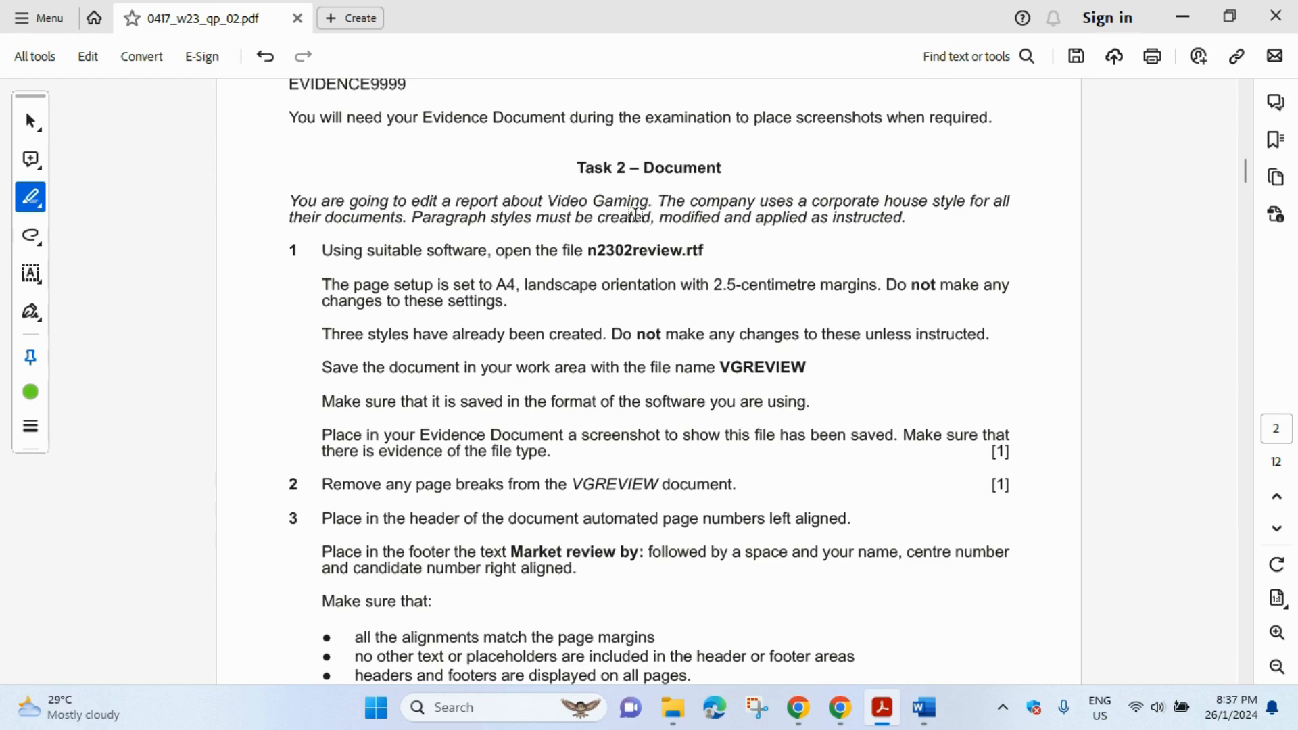
scroll(636, 214, down, 1)
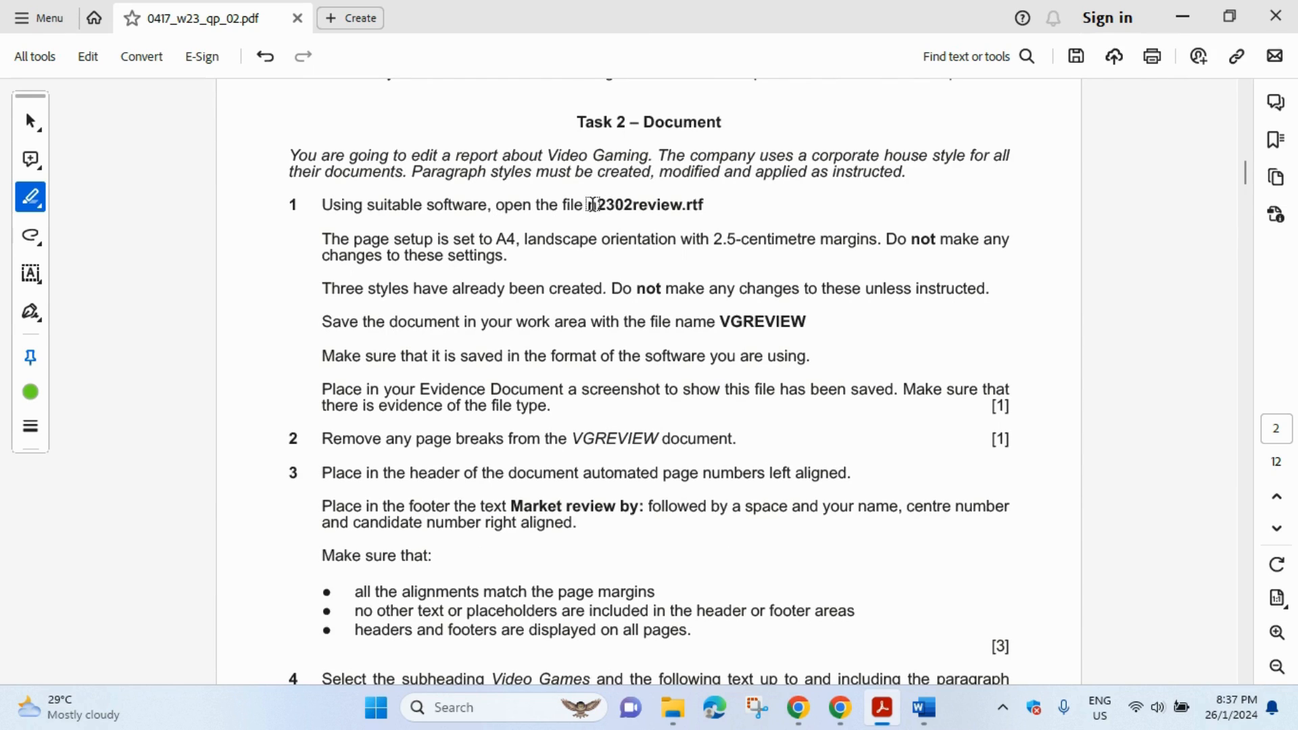
drag(587, 205, 706, 205)
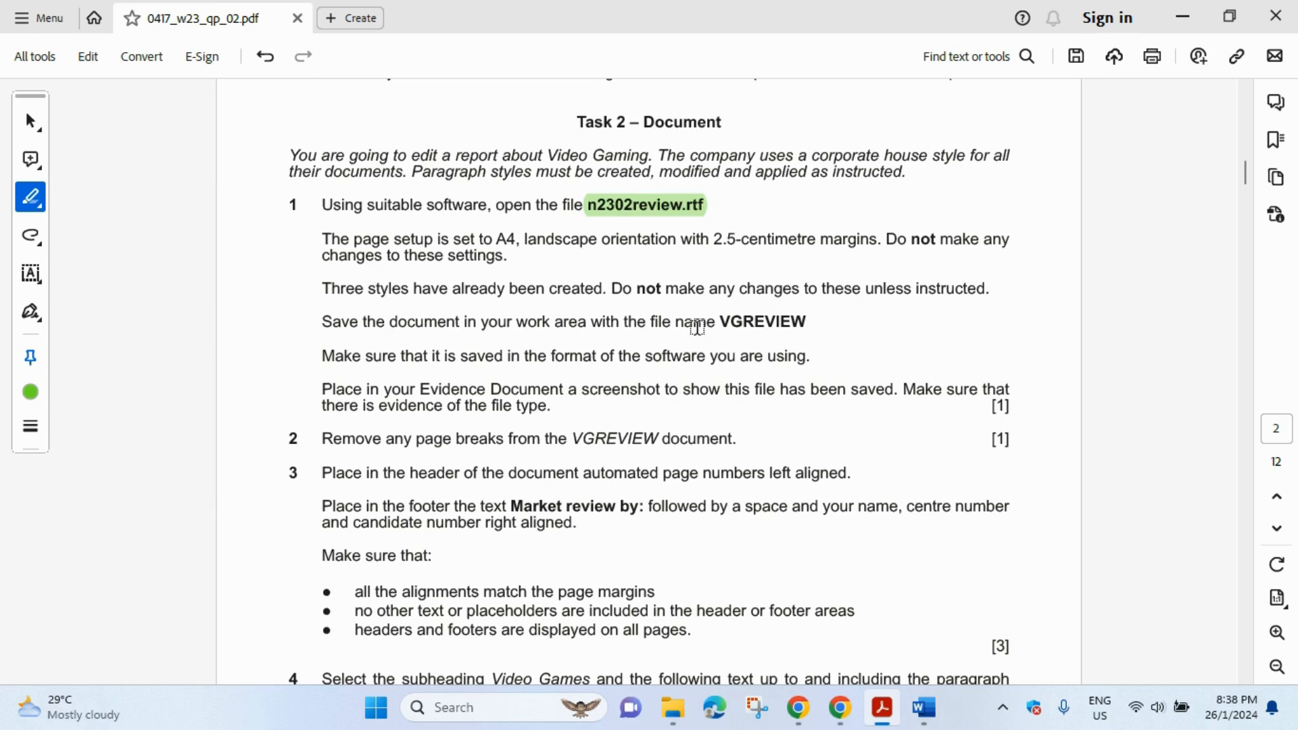
drag(725, 319, 820, 321)
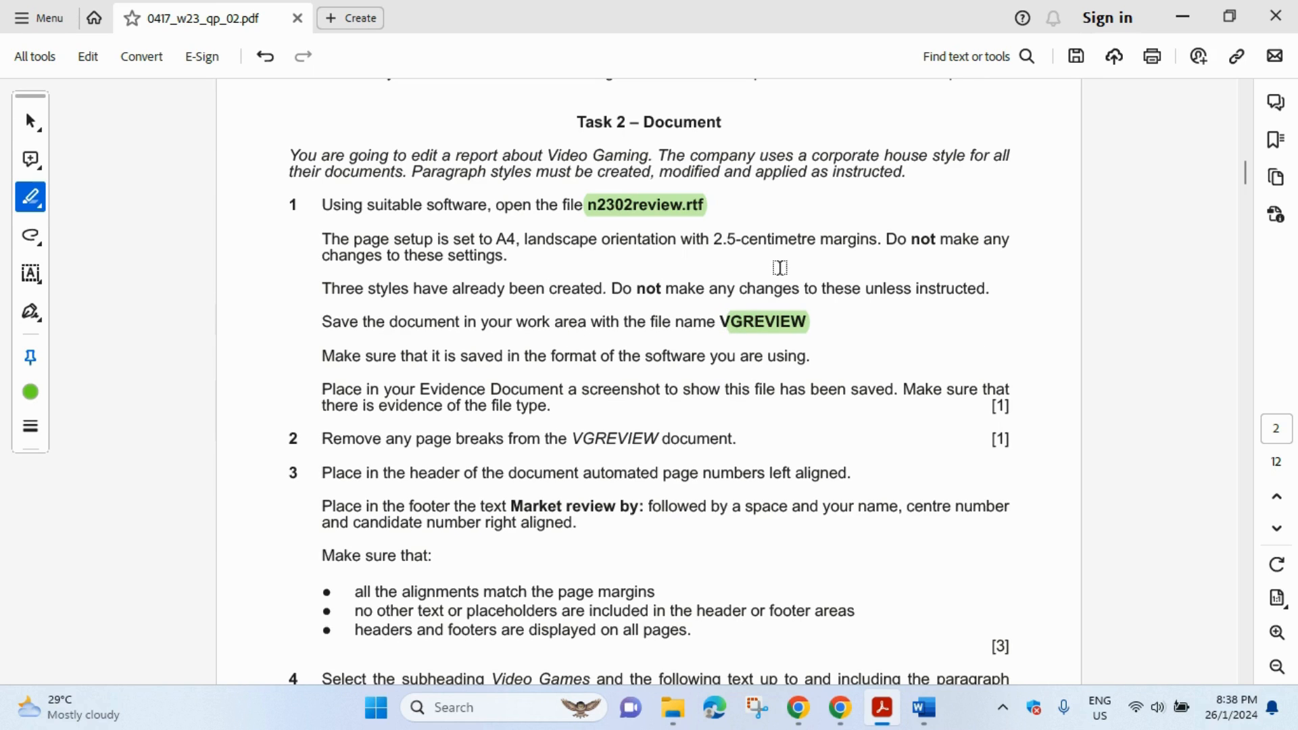
- Open n2302review.rtf from the source files folder in File Explorer
click(673, 708)
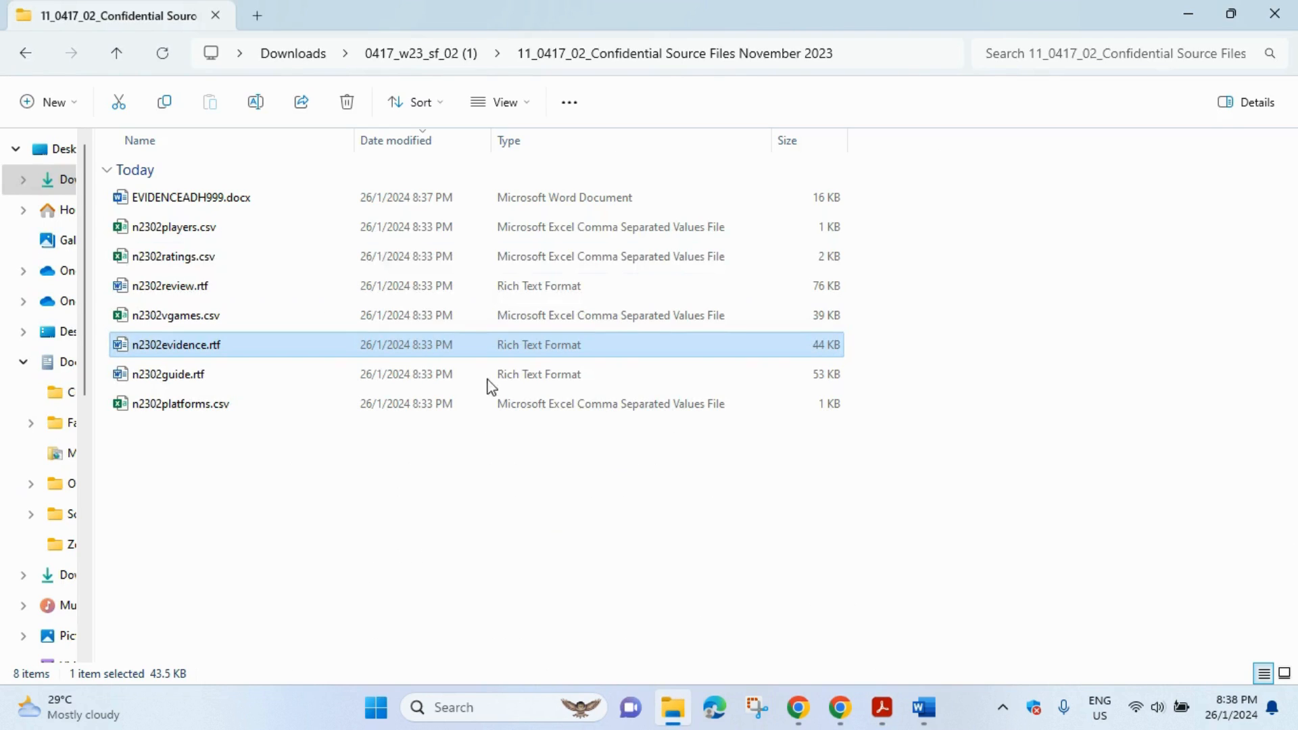
click(182, 288)
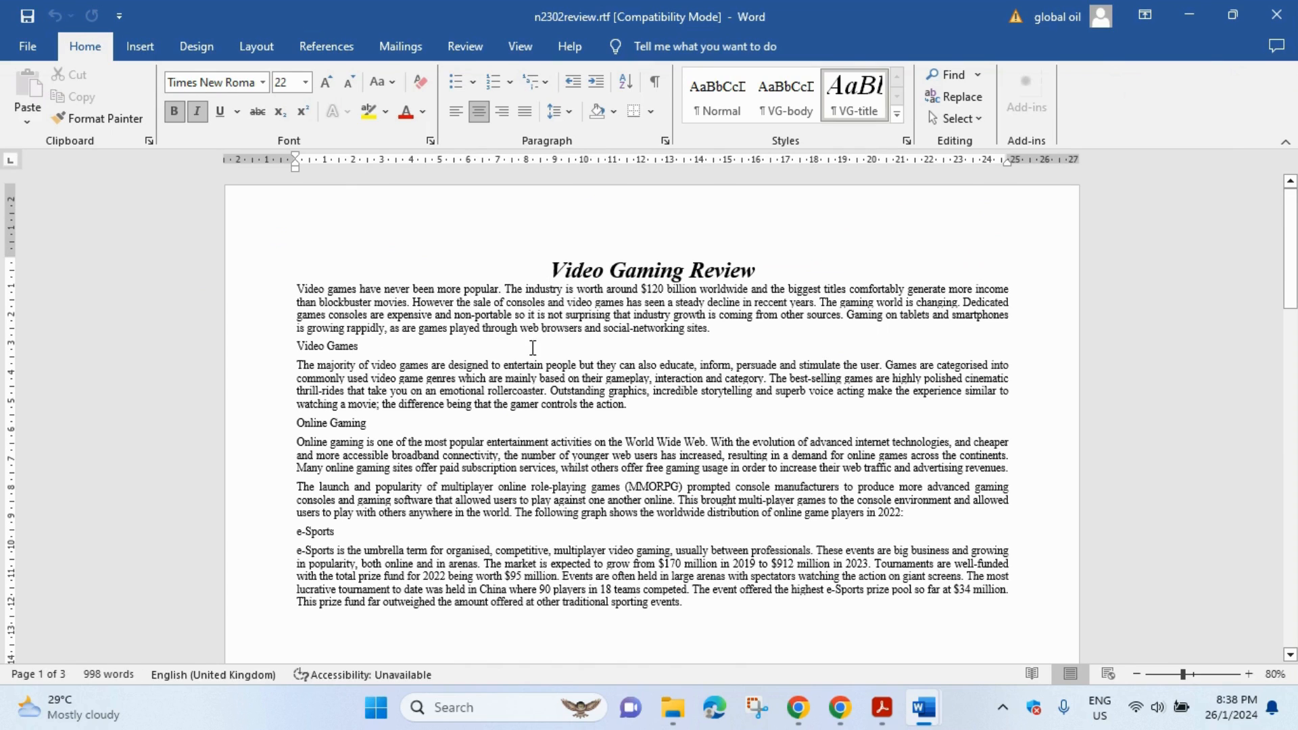
- Start Save As for the review and enter VGREVIEW as the file name
click(27, 46)
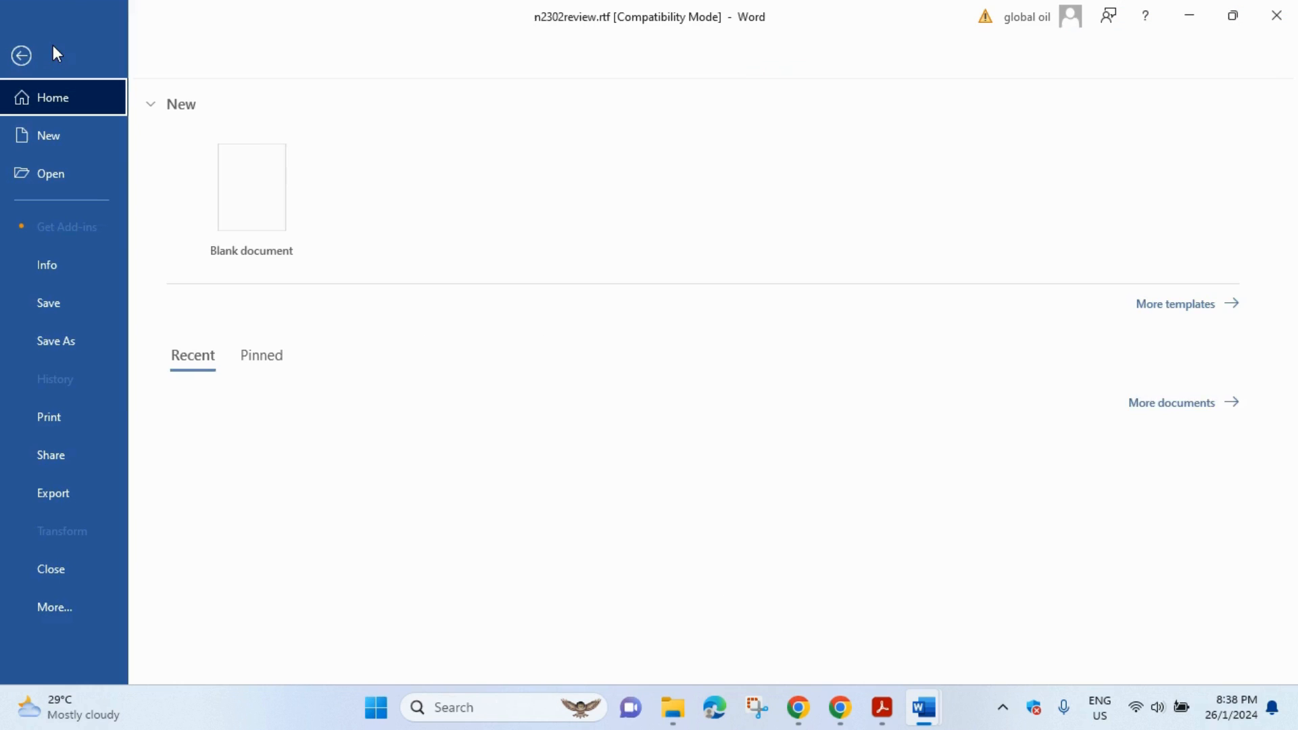
click(83, 343)
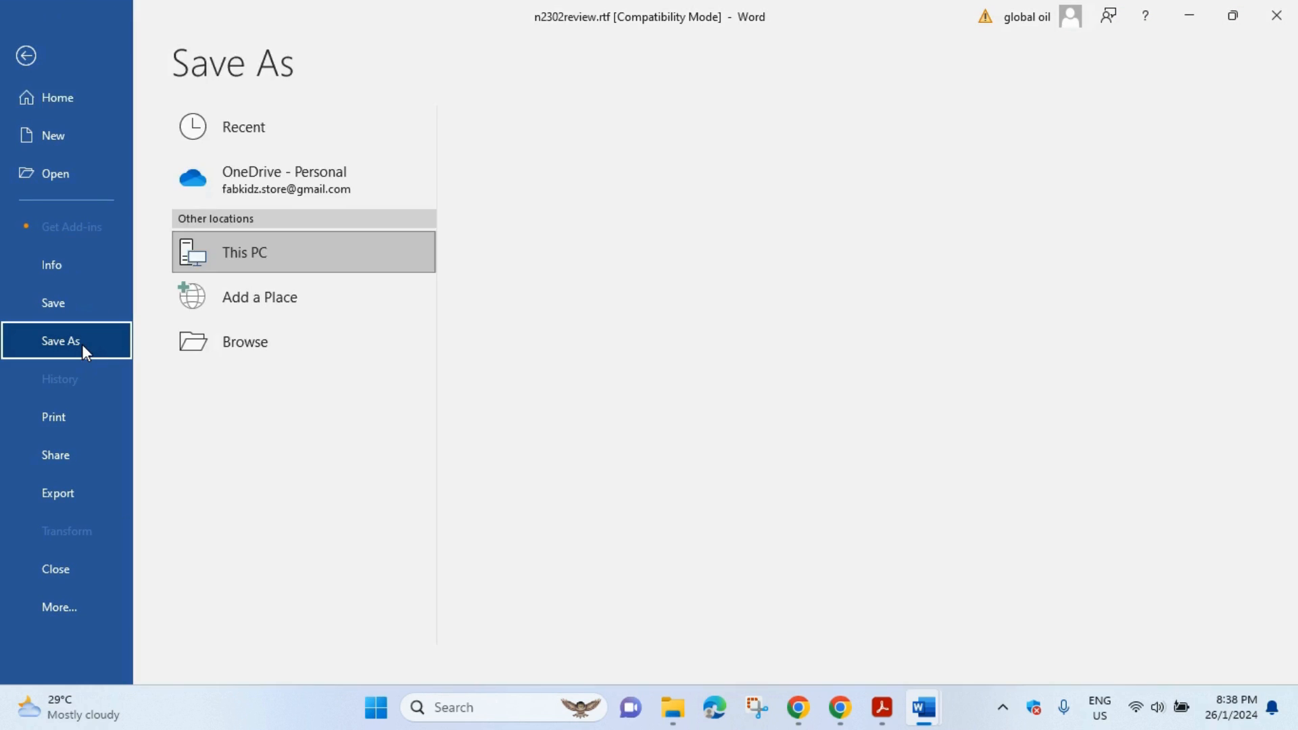
click(292, 352)
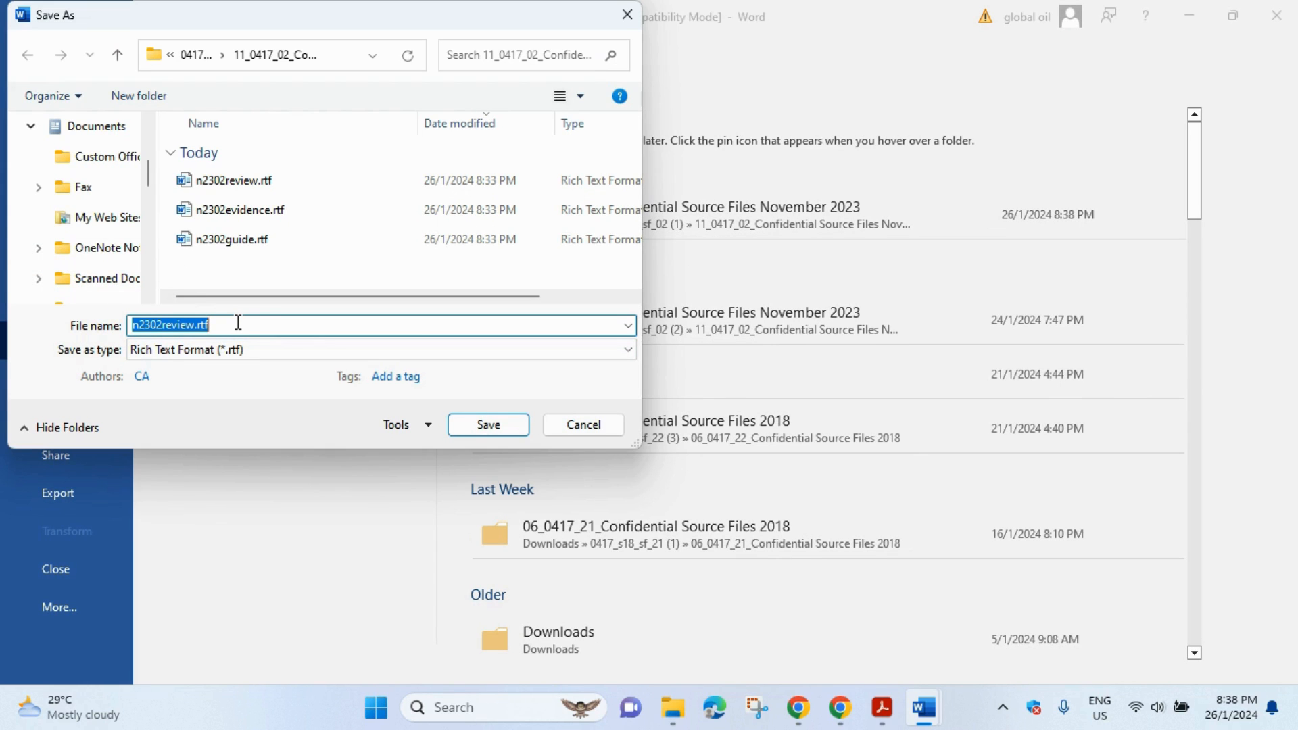
text(VGREVIEW)
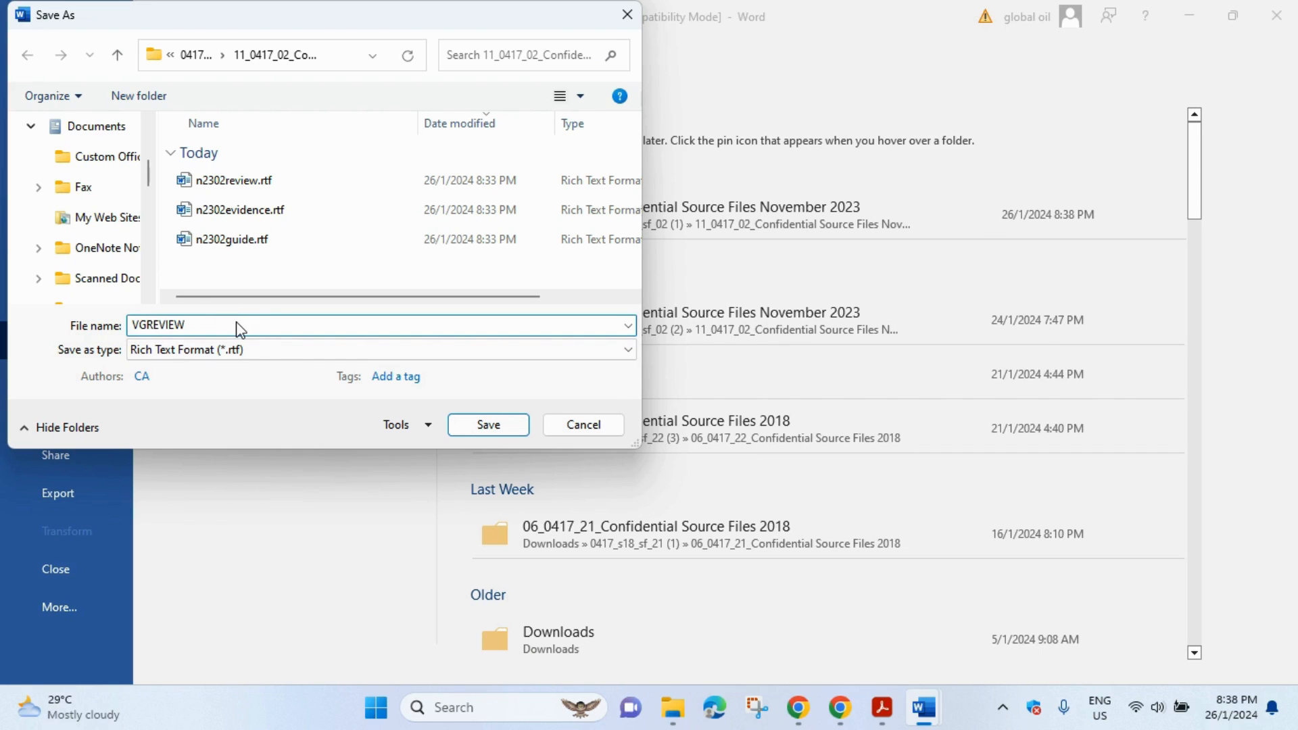
click(882, 707)
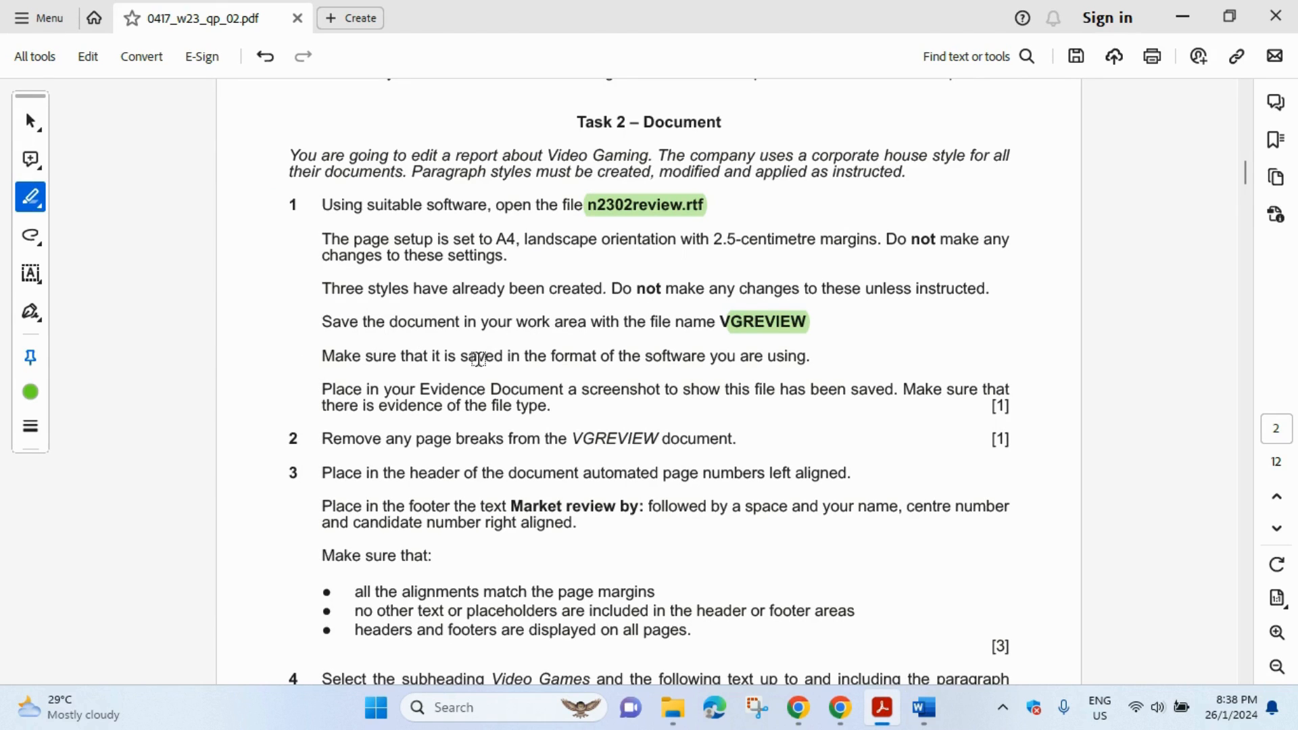
- In question 1, highlight 'saved in the format of the software you are using' and 'evidence of the file type'
drag(462, 356, 791, 363)
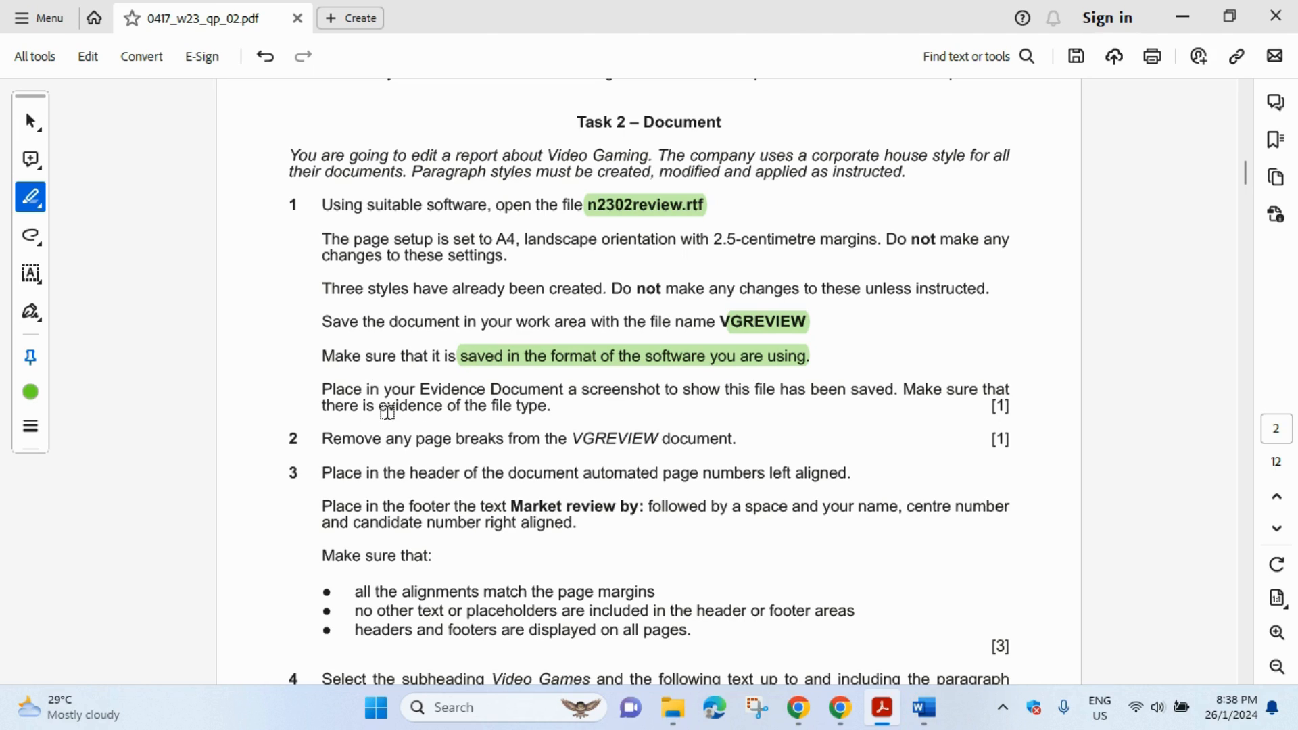
drag(381, 406, 543, 417)
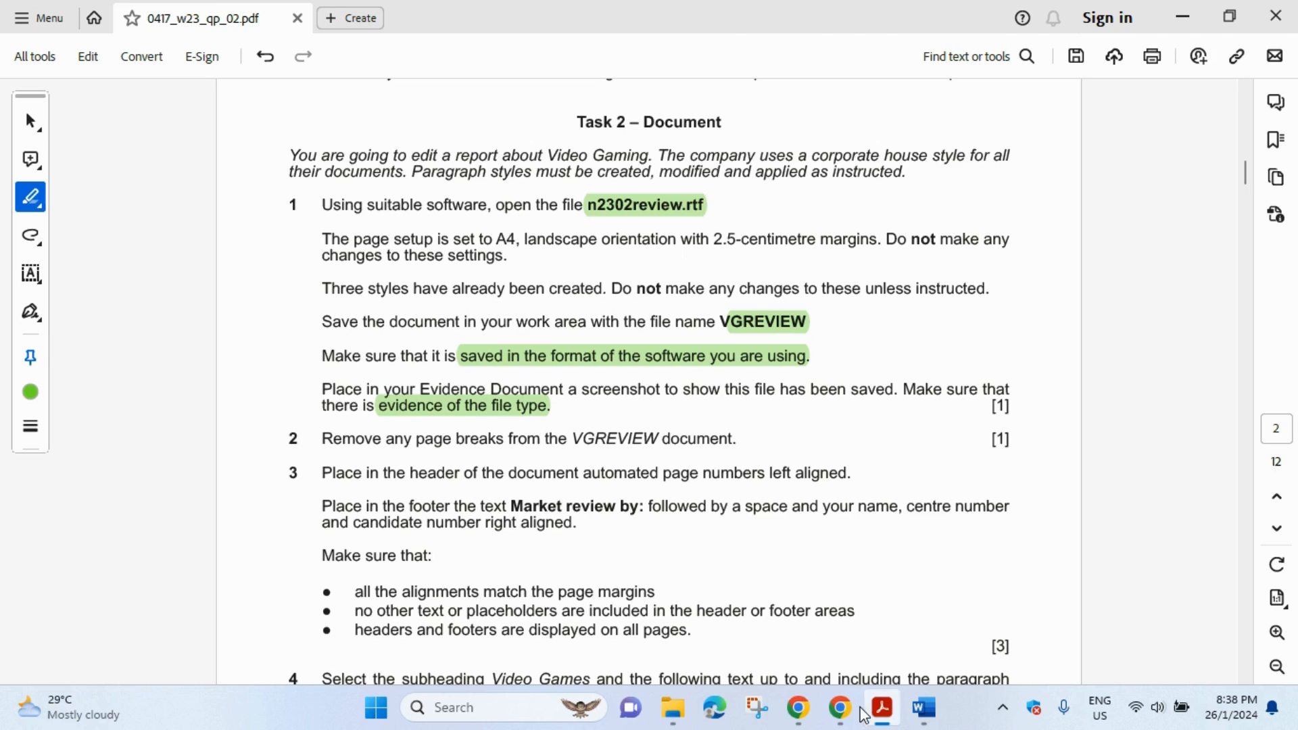
- Save VGREVIEW as a Word Document (*.docx), confirming the upgrade to the newest format
mouse_move(945, 709)
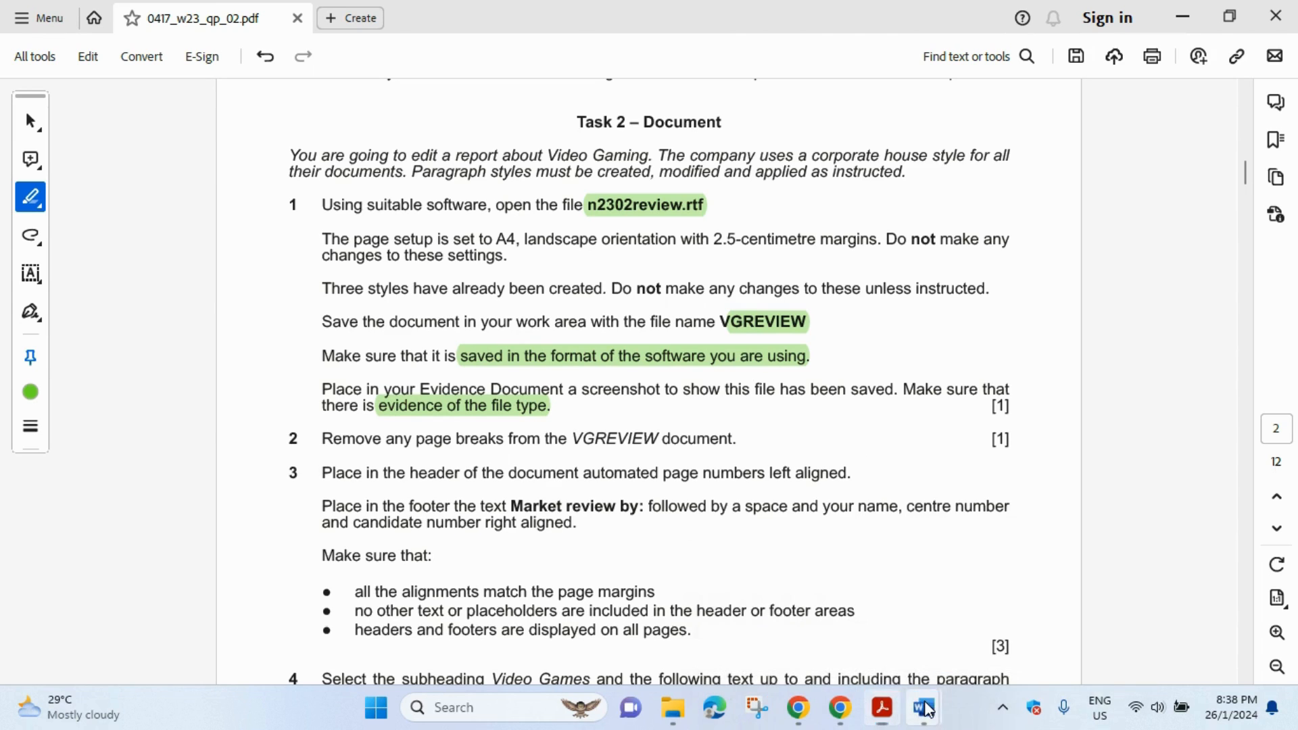
click(979, 632)
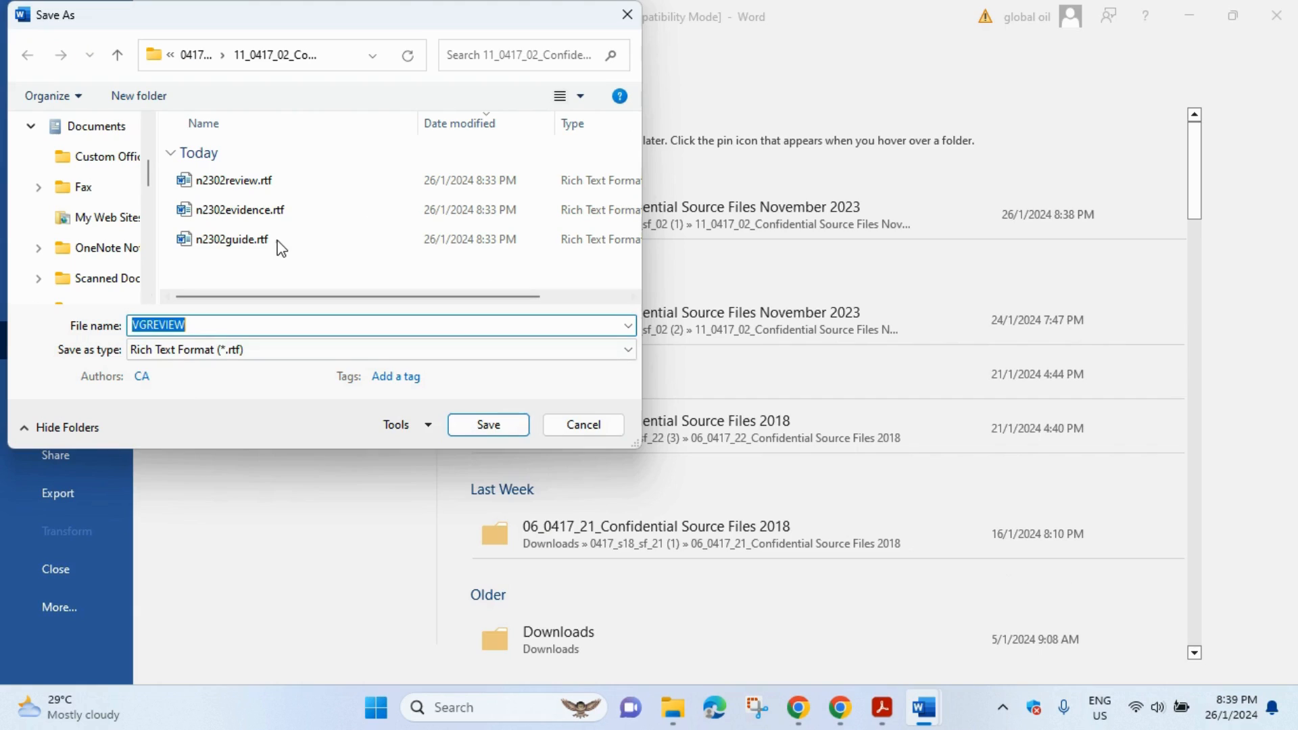
click(237, 353)
click(234, 368)
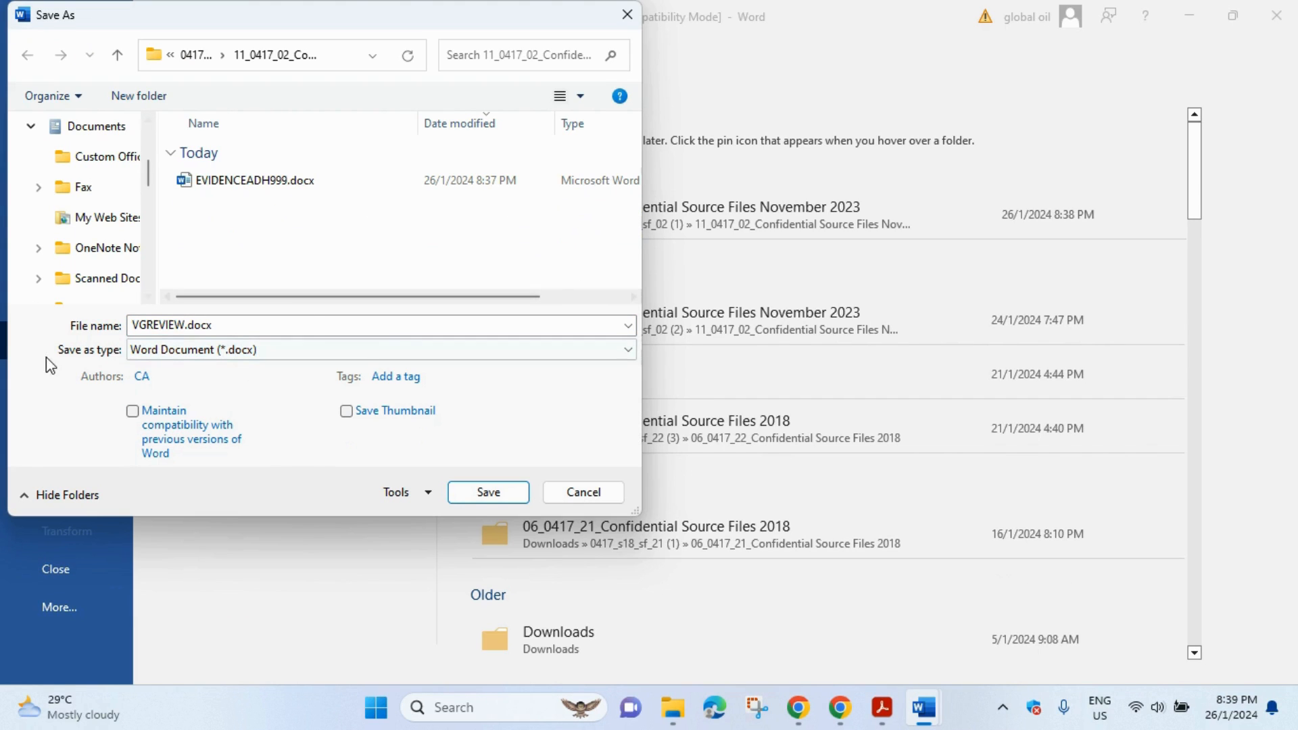
click(496, 497)
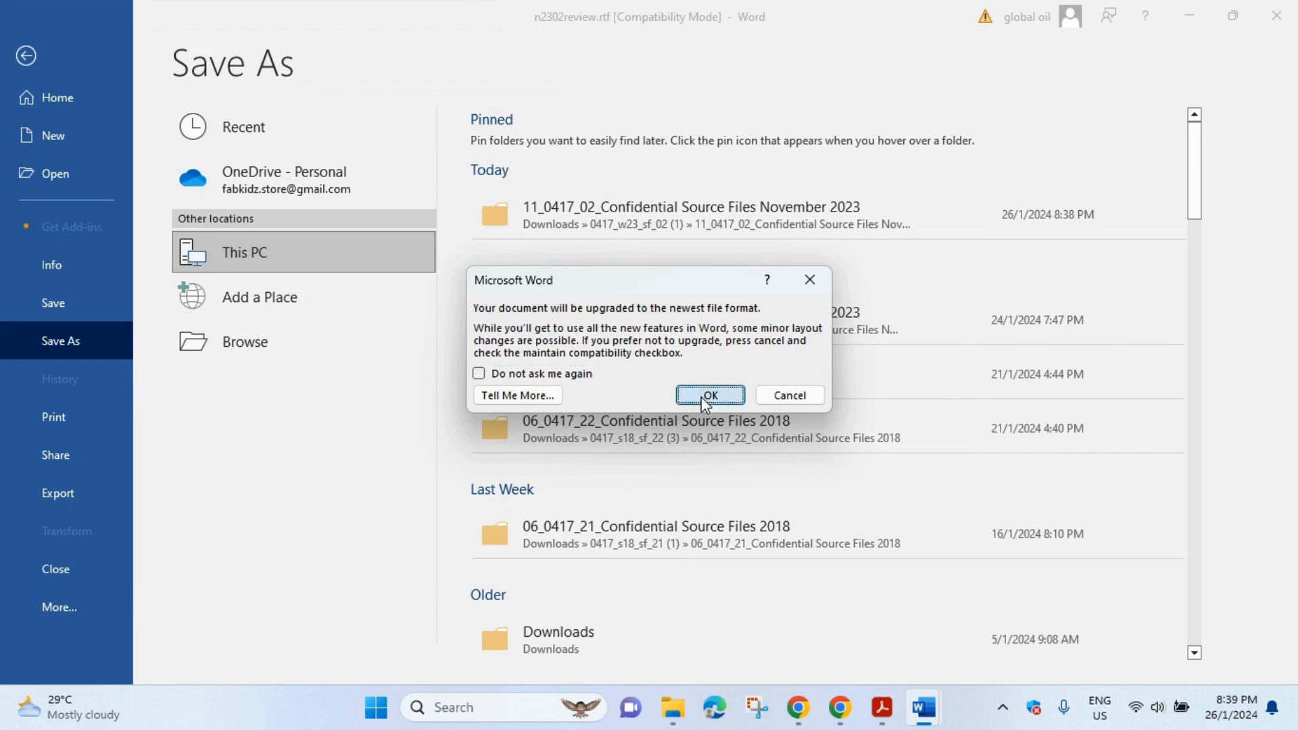
click(707, 396)
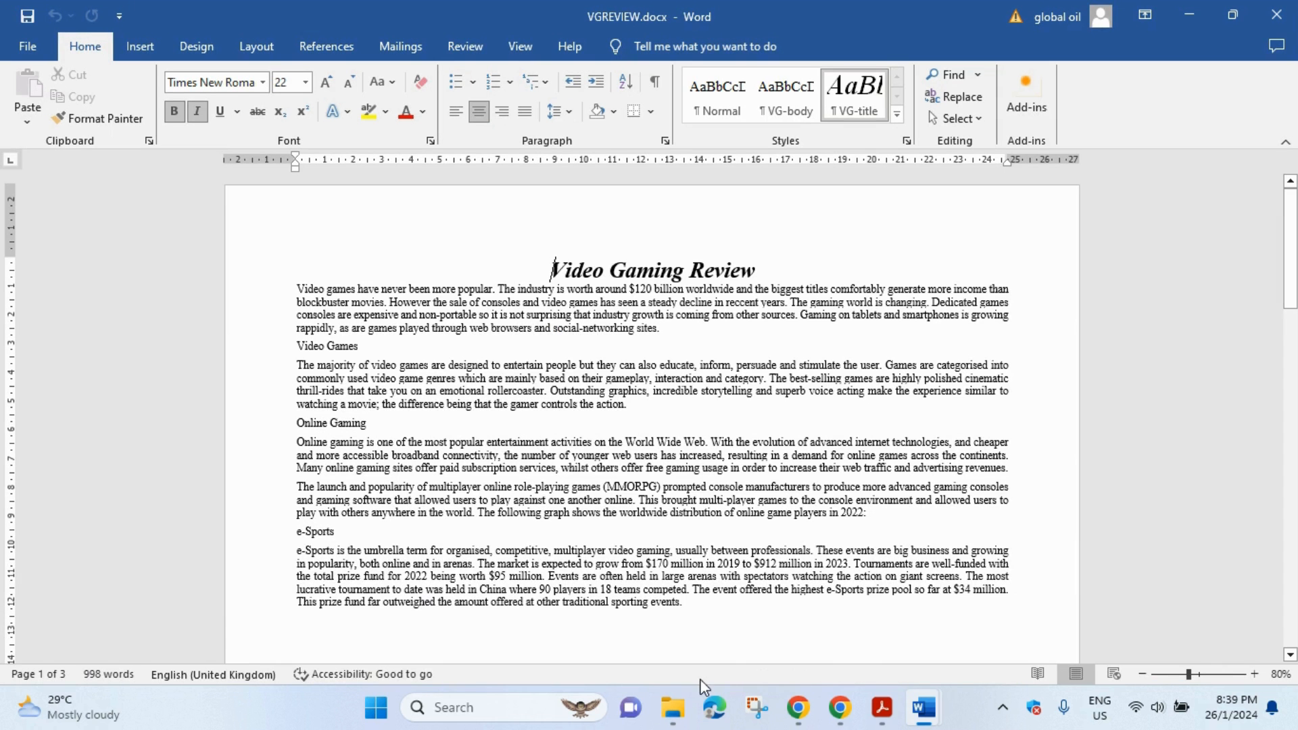
click(680, 719)
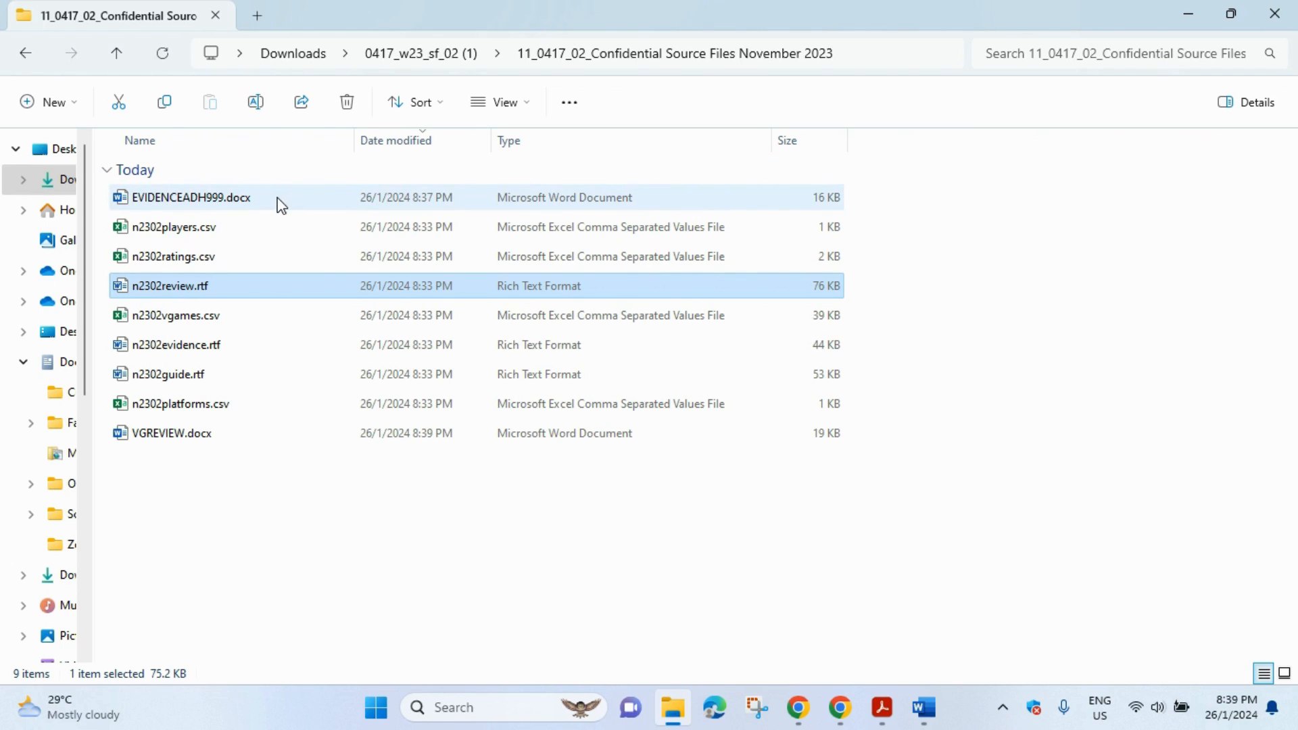
- Select VGREVIEW.docx in the folder and screenshot the file listing with Win+Shift+S
click(227, 438)
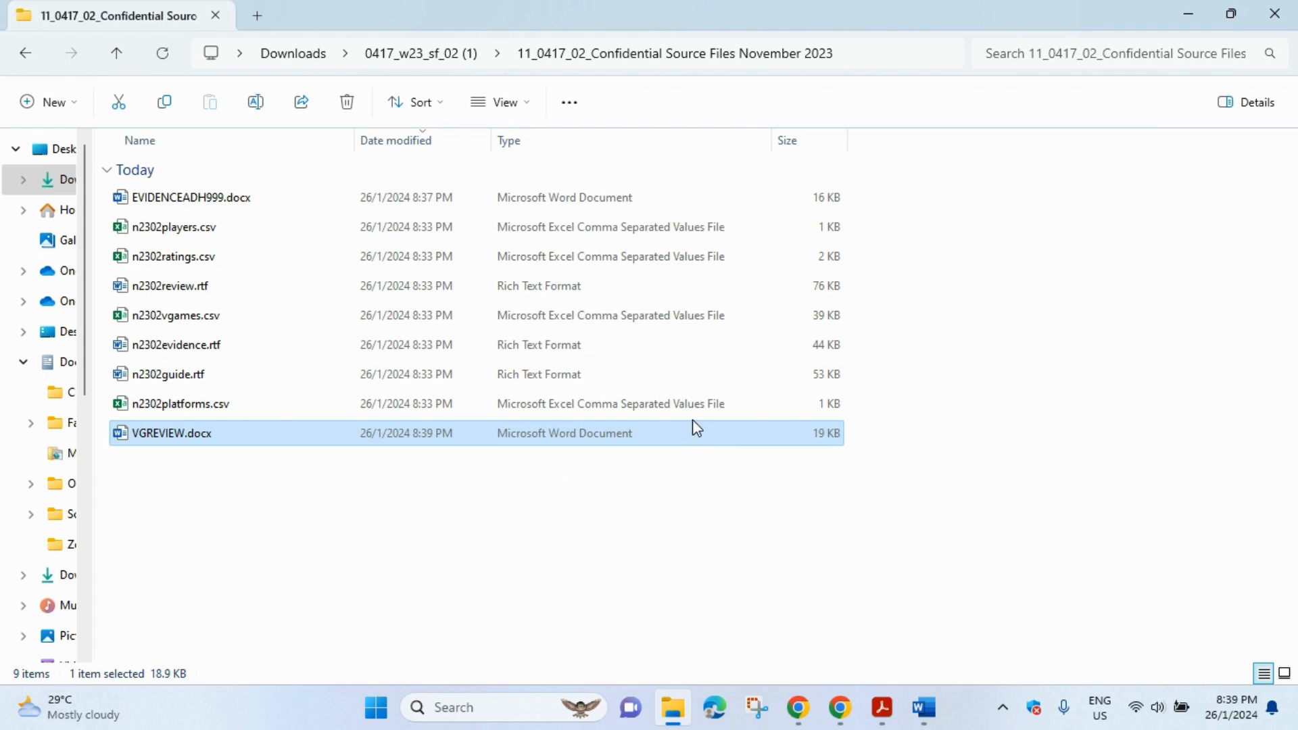
key(super+shift+s)
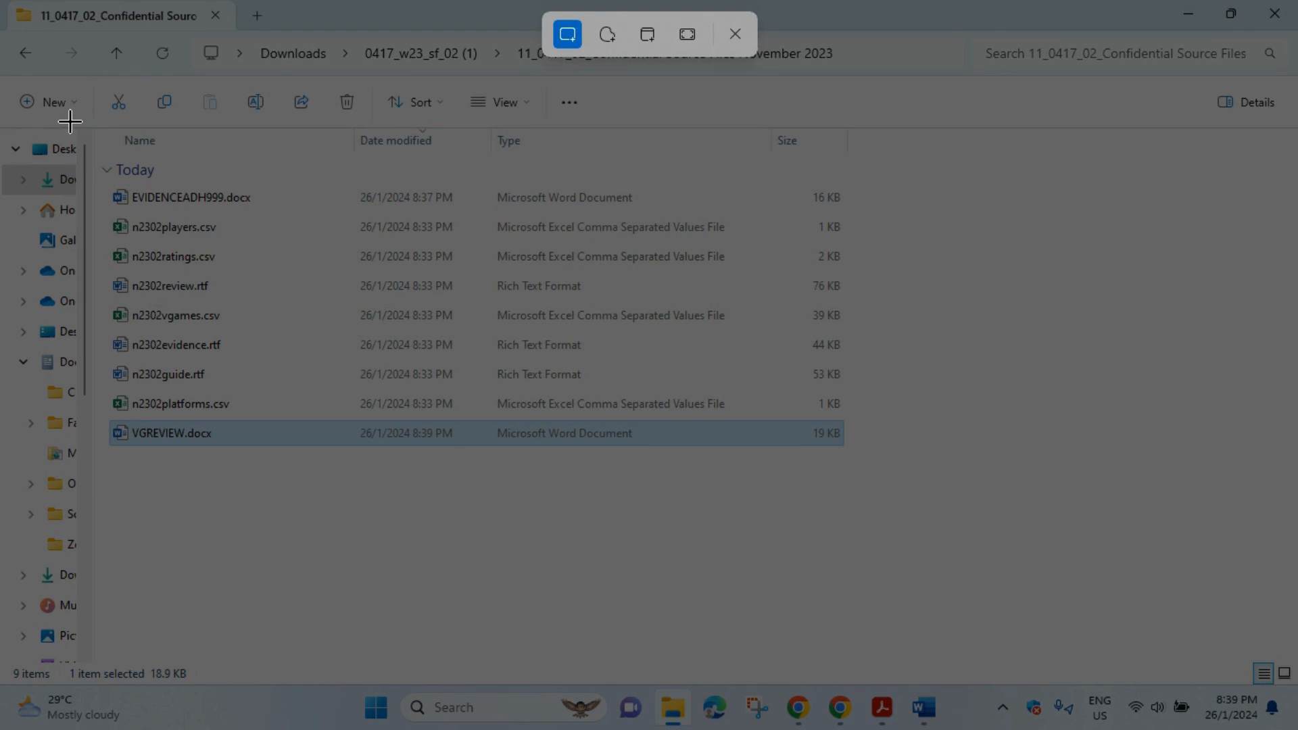
drag(70, 122, 874, 500)
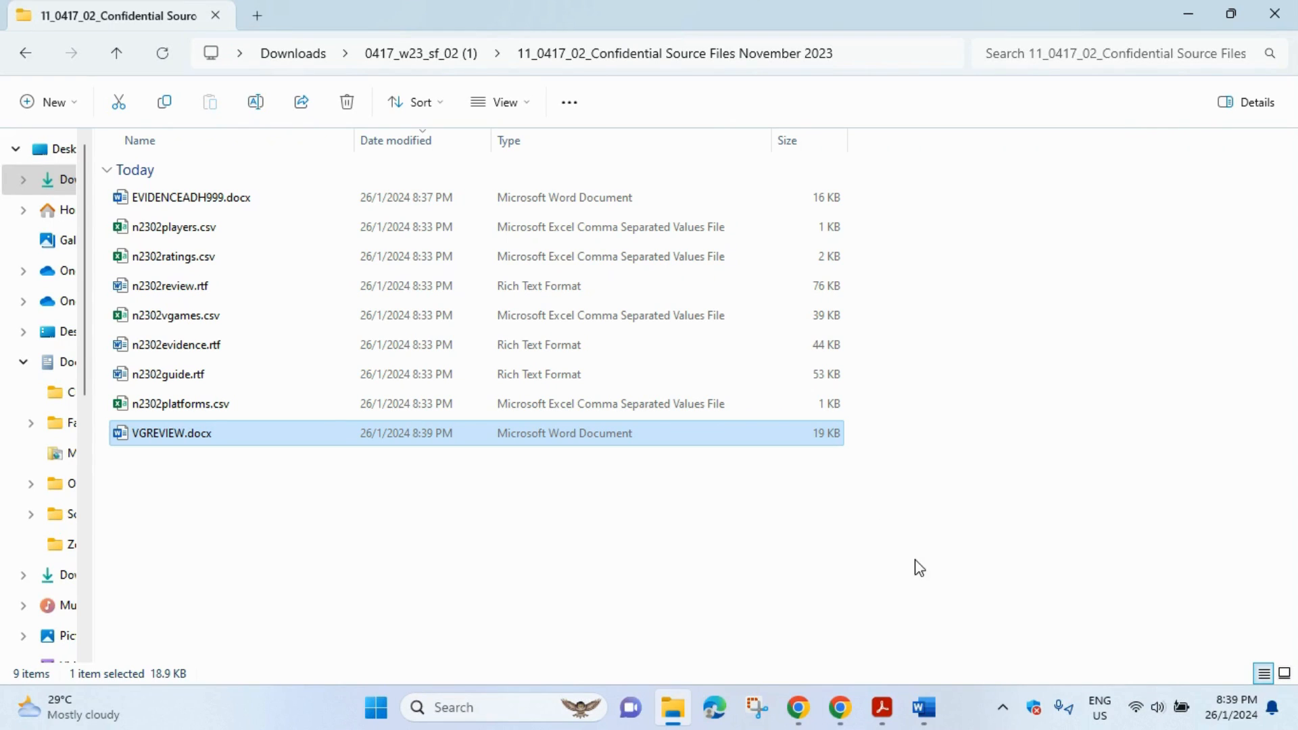
- Paste the VGREVIEW.docx folder screenshot under Step 1 evidence in the evidence document
mouse_move(923, 707)
click(899, 655)
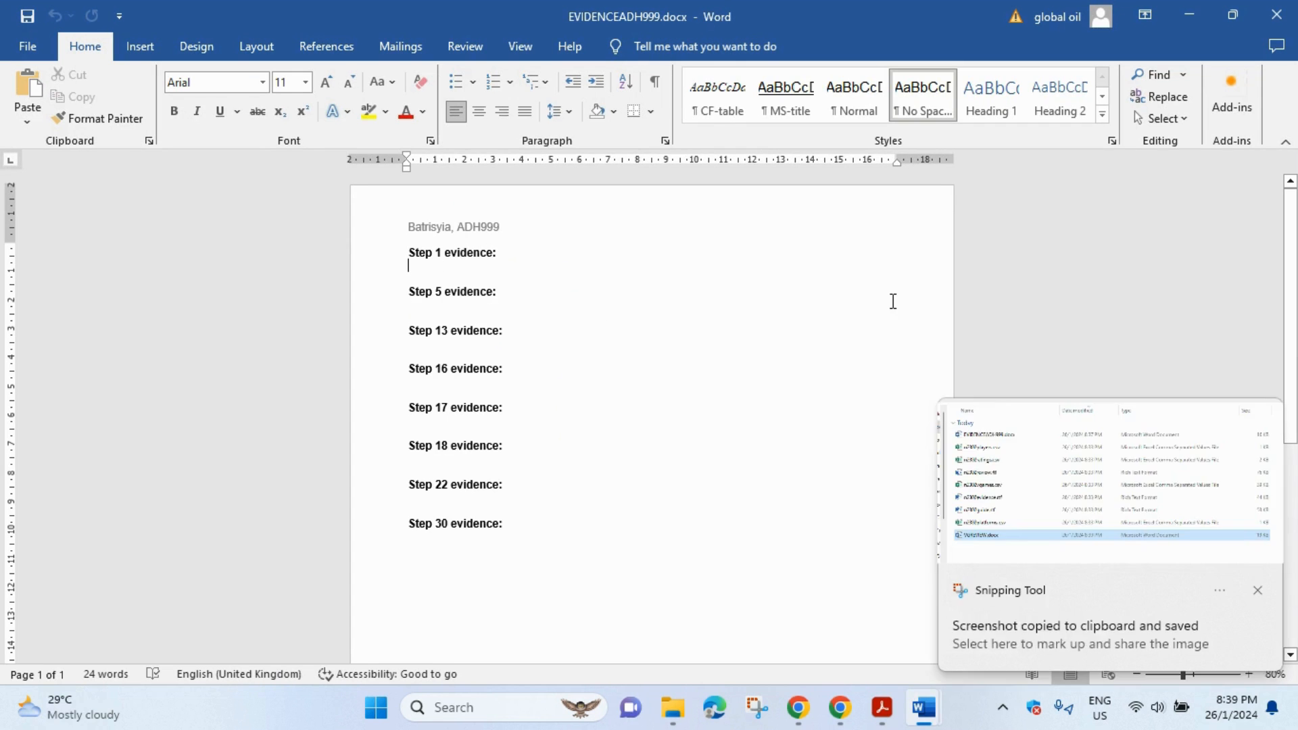
key(ctrl+v)
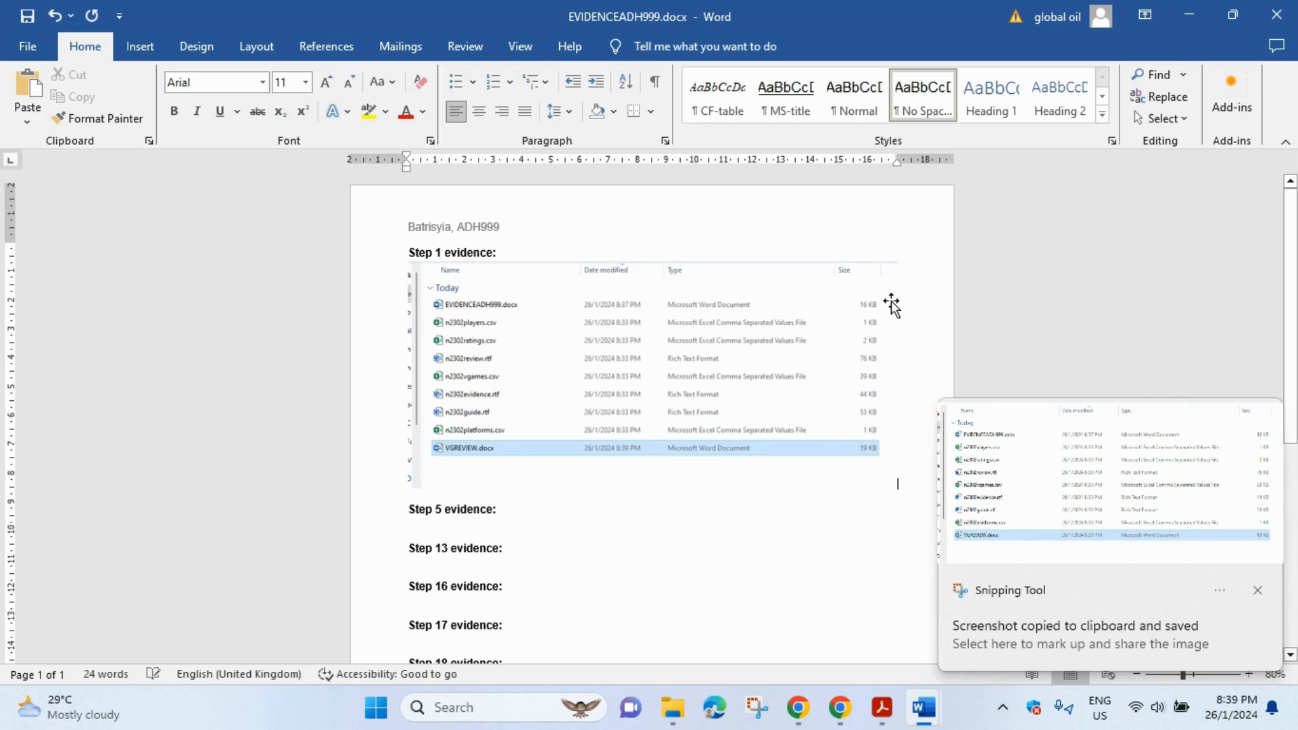
click(881, 707)
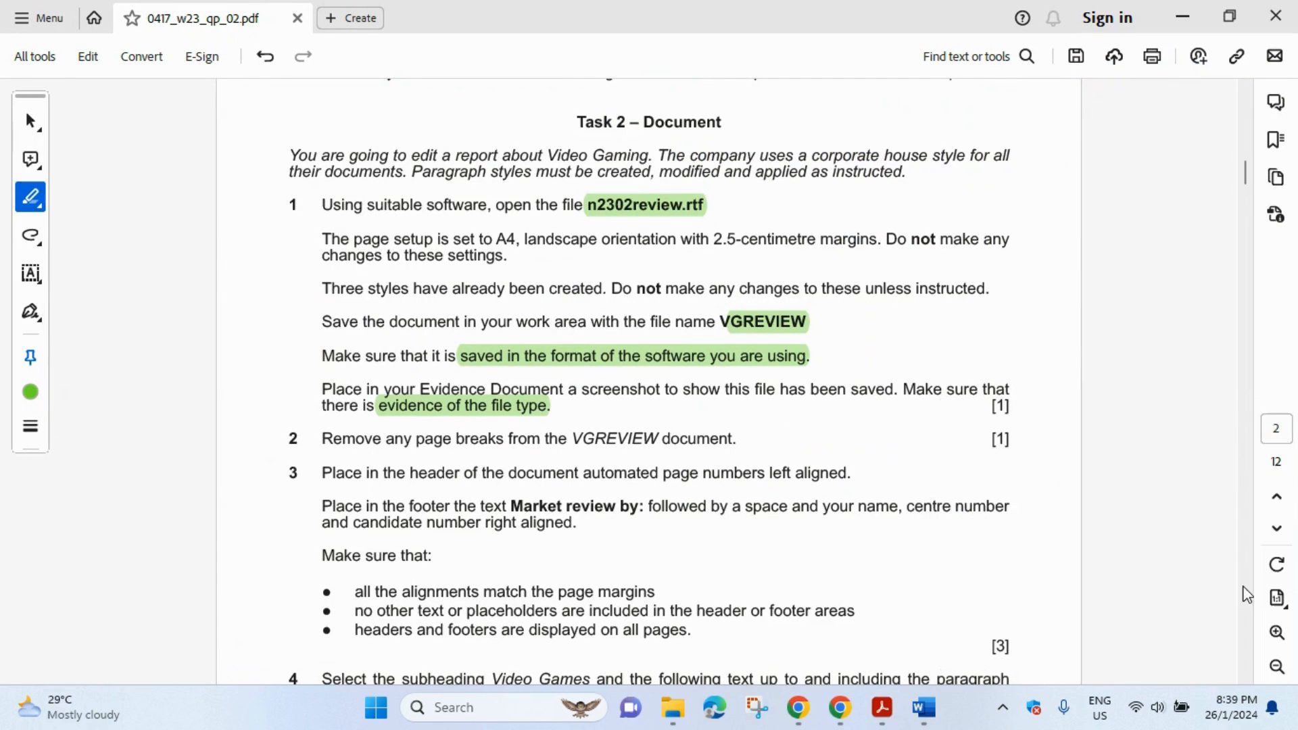
- Highlight 'page breaks' in question 2 of the exam paper PDF
scroll(740, 409, down, 3)
scroll(740, 409, down, 1)
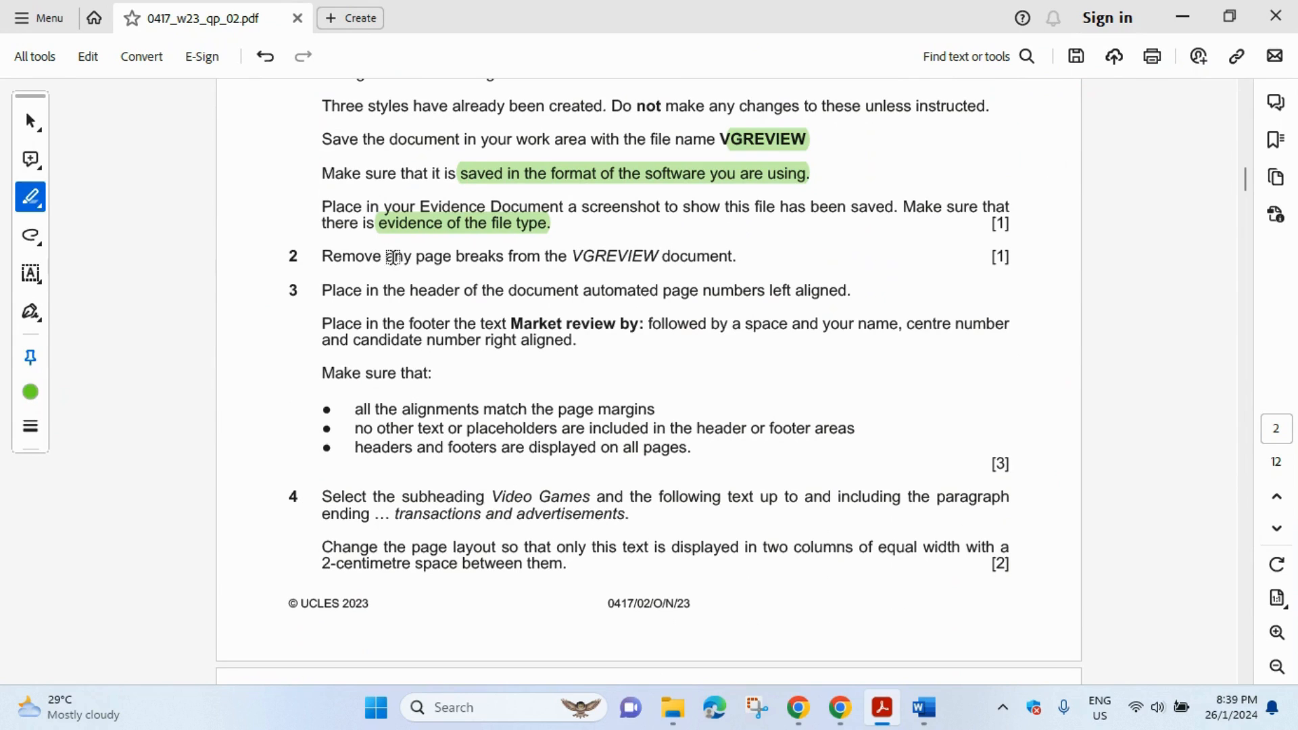
drag(415, 256, 505, 260)
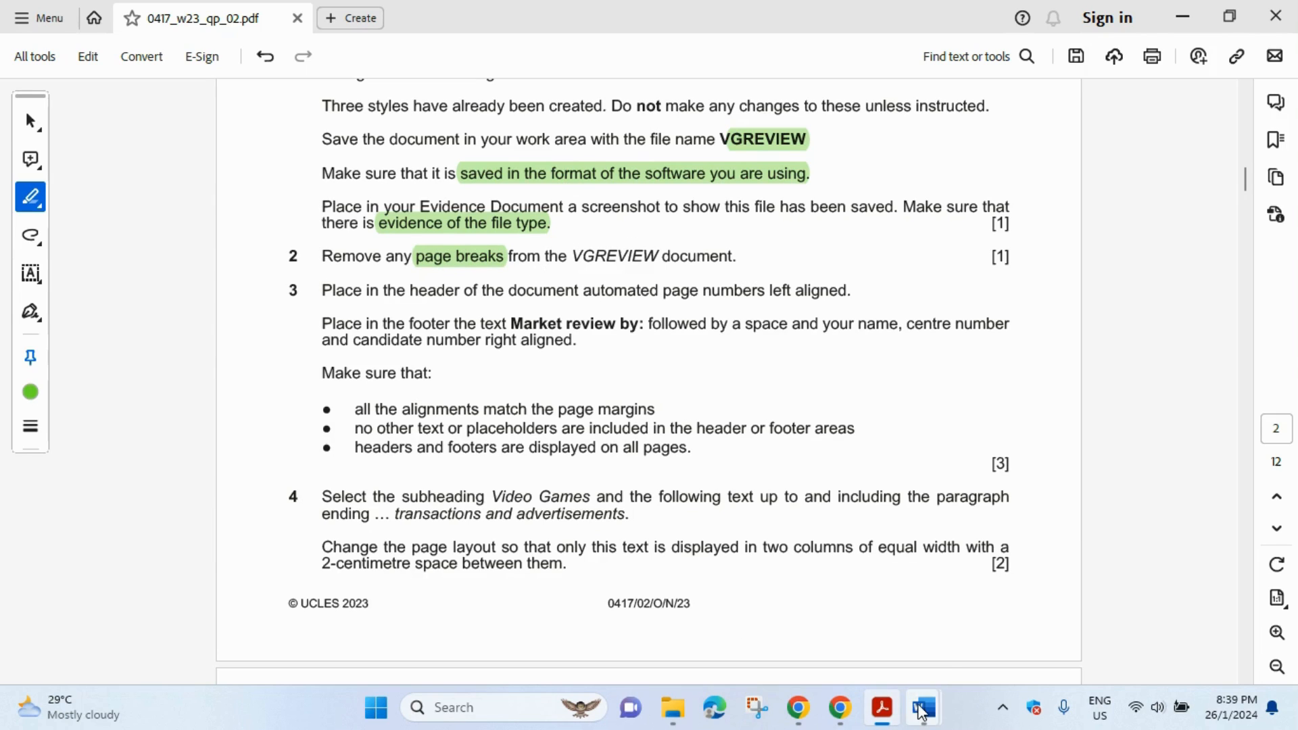
mouse_move(914, 714)
click(1026, 618)
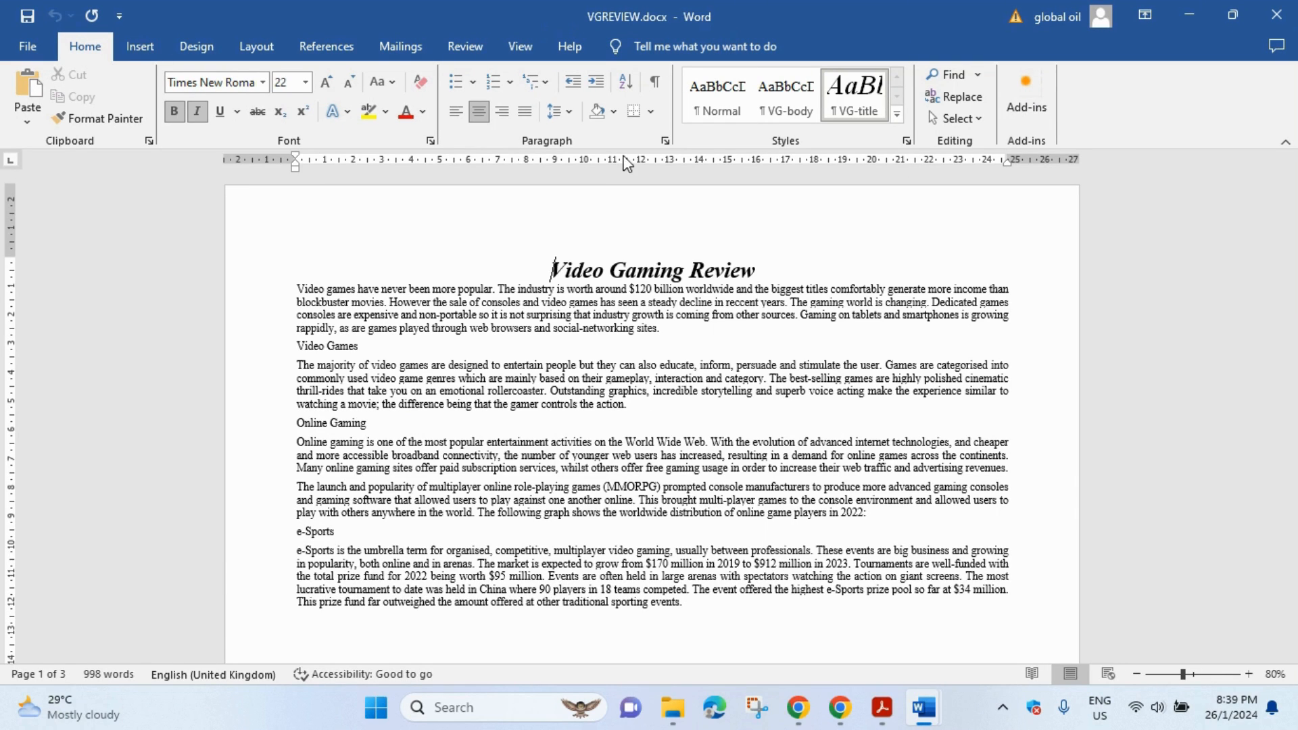
- Show formatting marks and delete the page break after the e-Sports paragraph
click(655, 86)
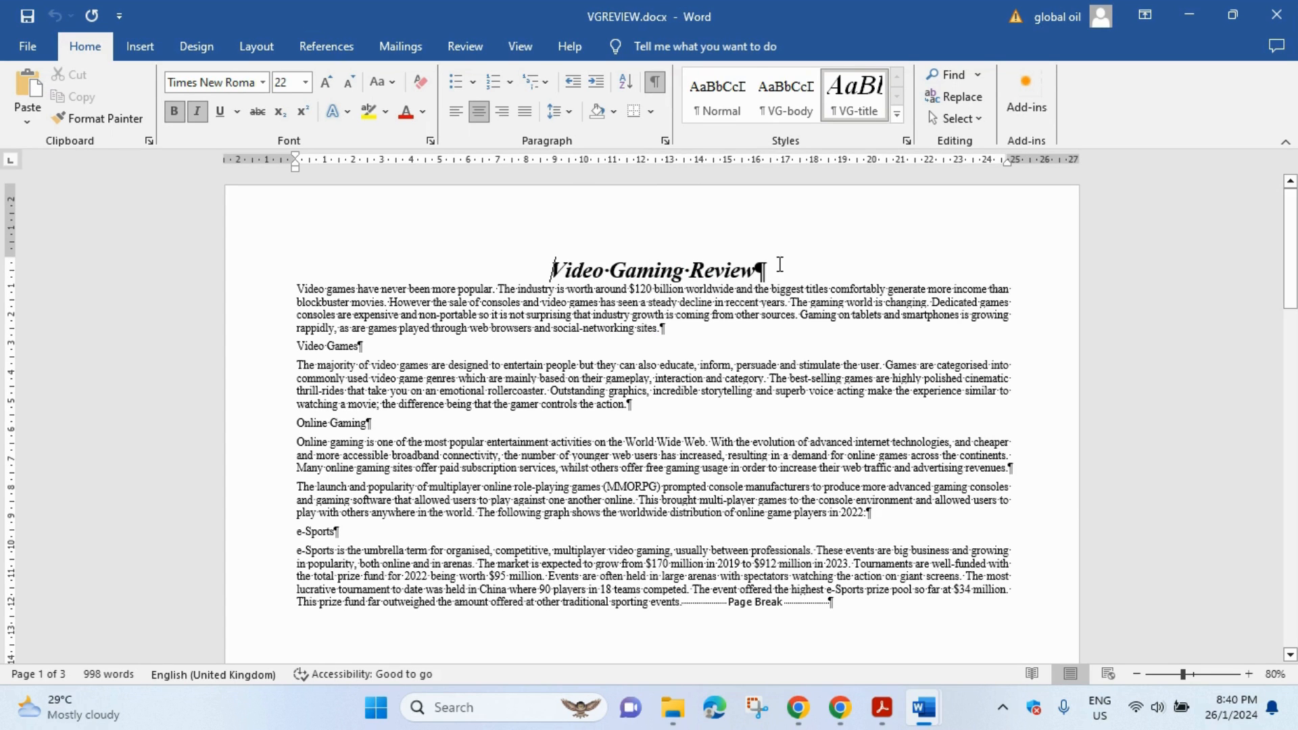
scroll(804, 309, down, 3)
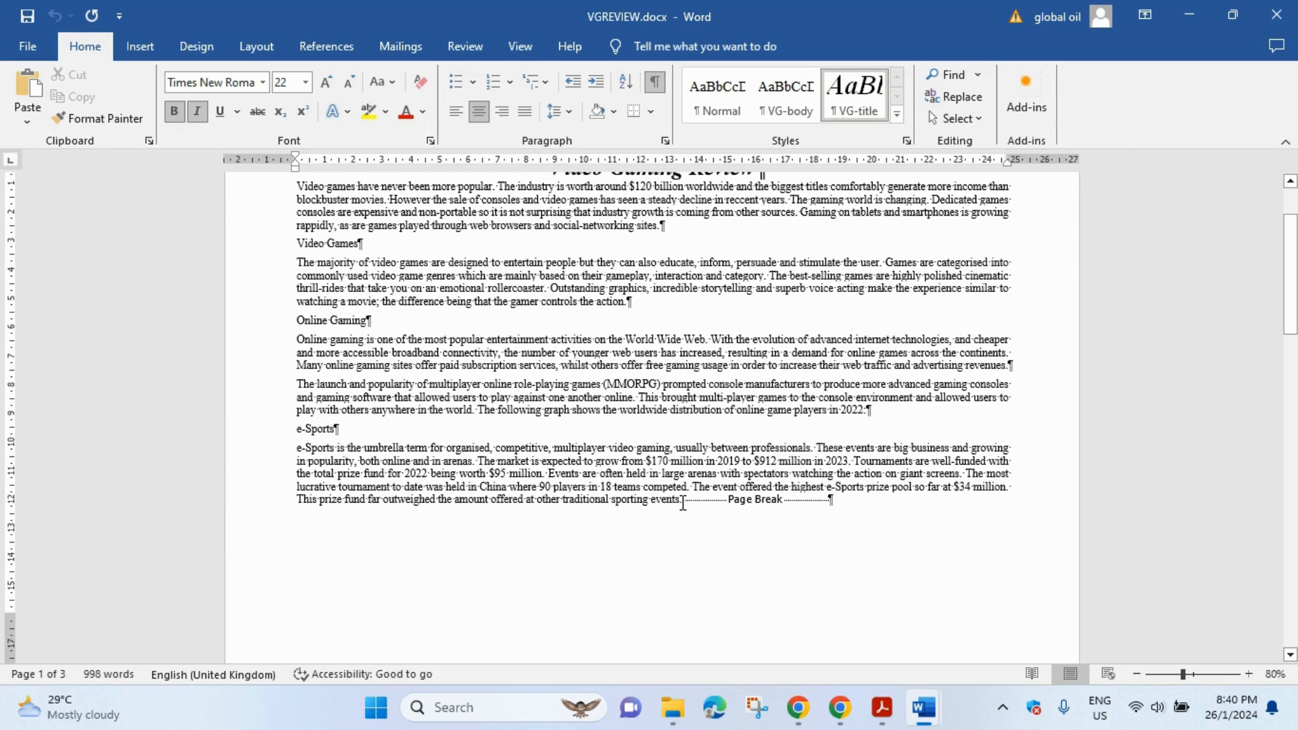
drag(686, 503, 718, 504)
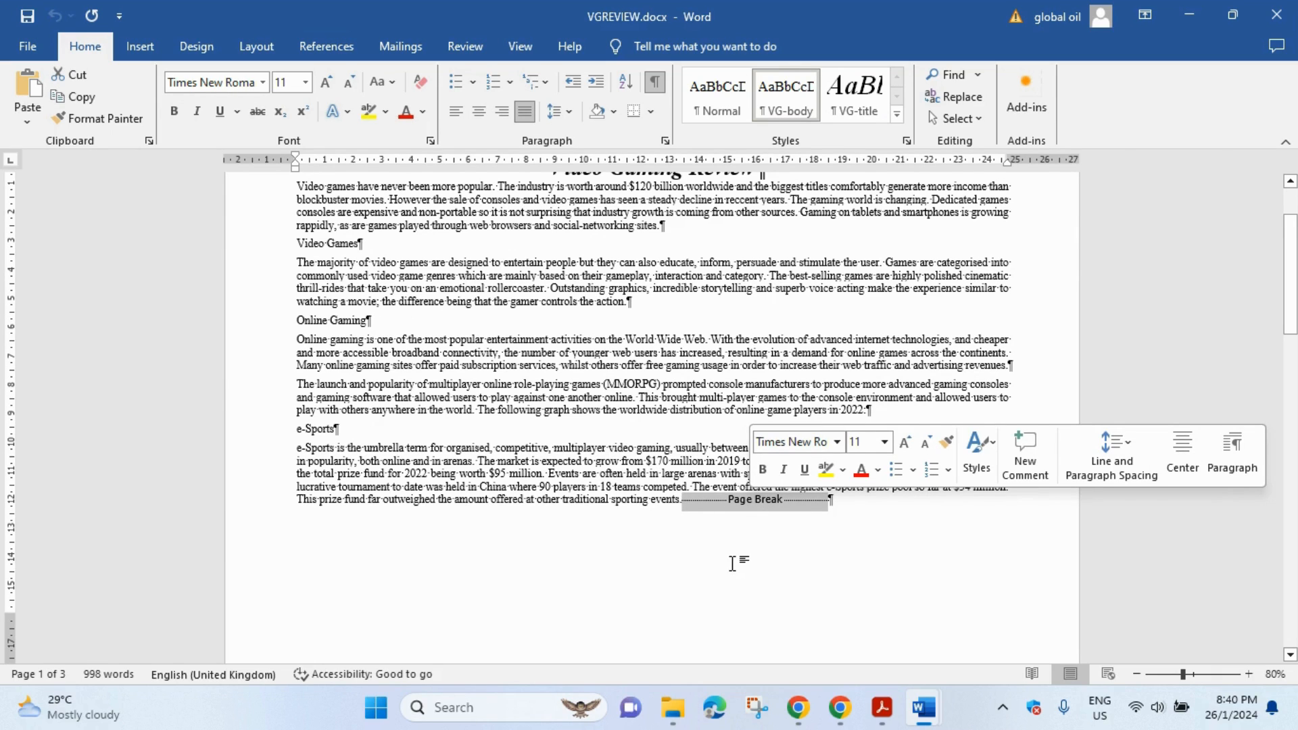
key(Delete)
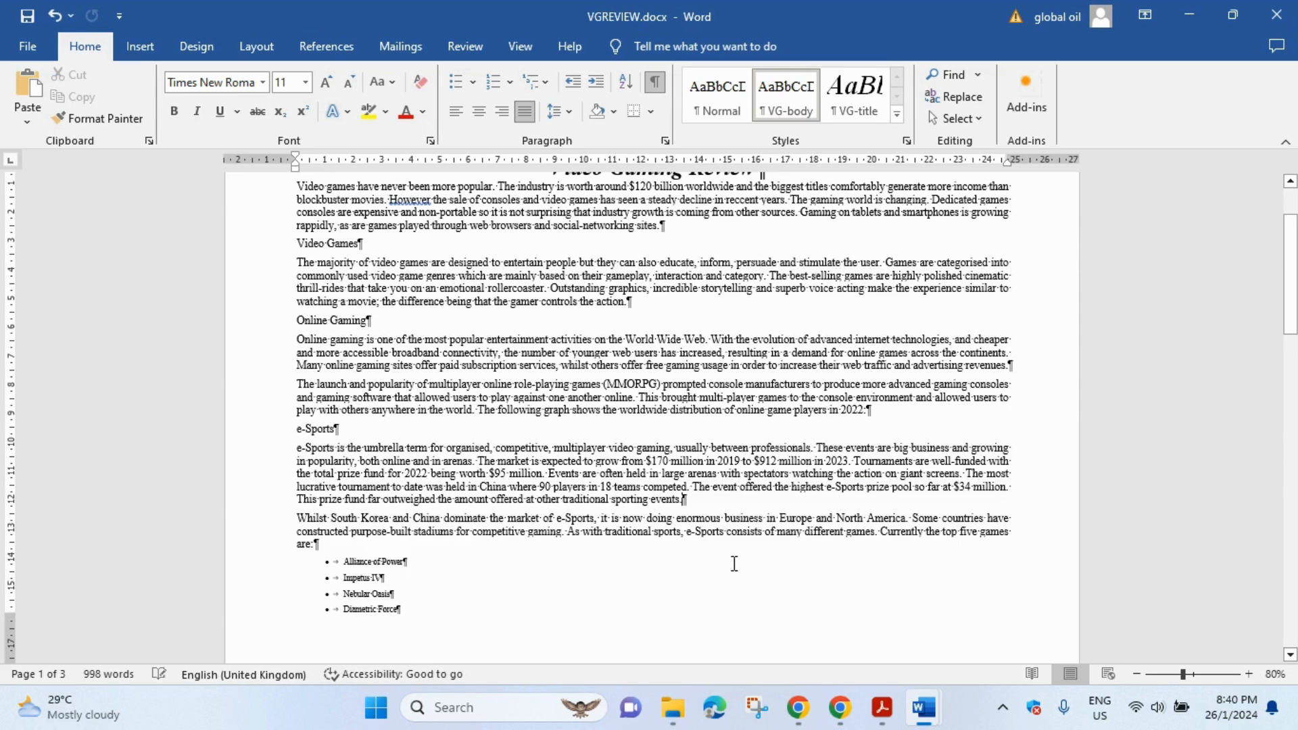
- Delete the page break after the mobile gaming paragraph and hide formatting marks
scroll(715, 489, down, 2)
scroll(715, 489, down, 8)
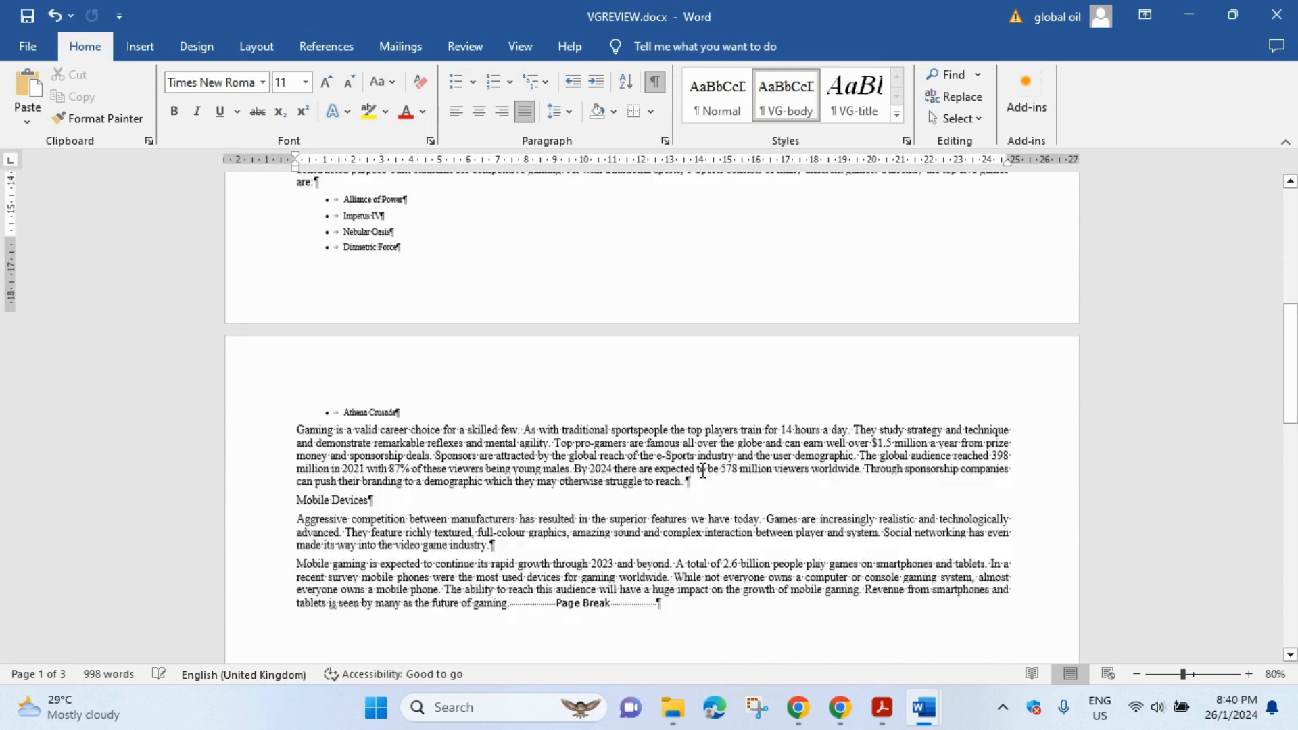
scroll(703, 470, down, 1)
click(598, 523)
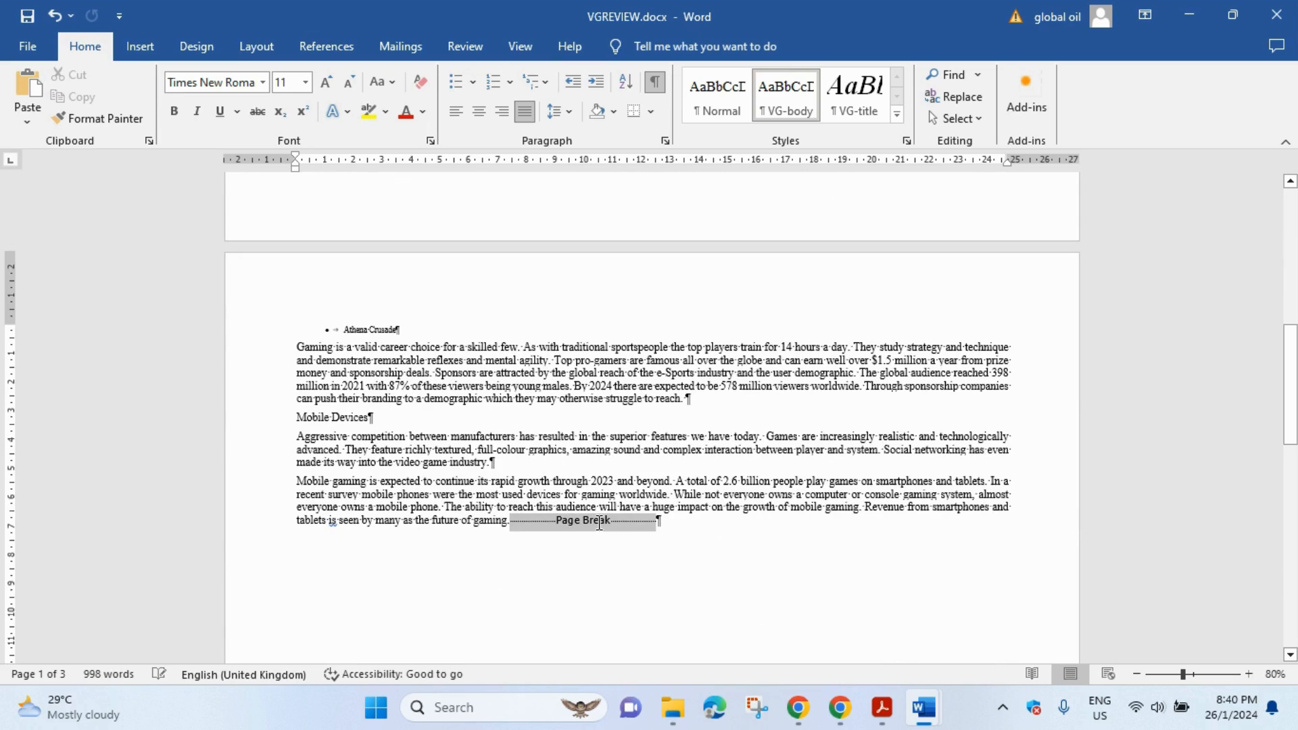
key(Delete)
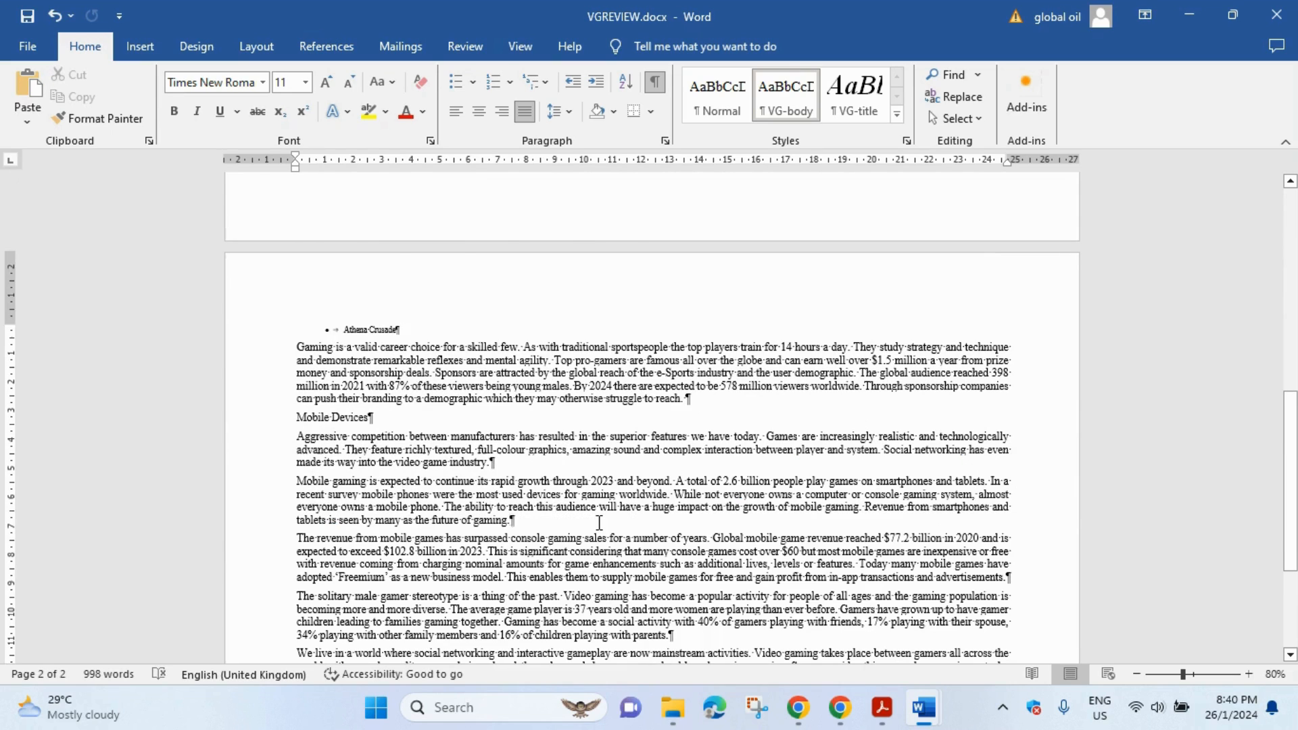
scroll(602, 513, down, 5)
scroll(603, 507, up, 20)
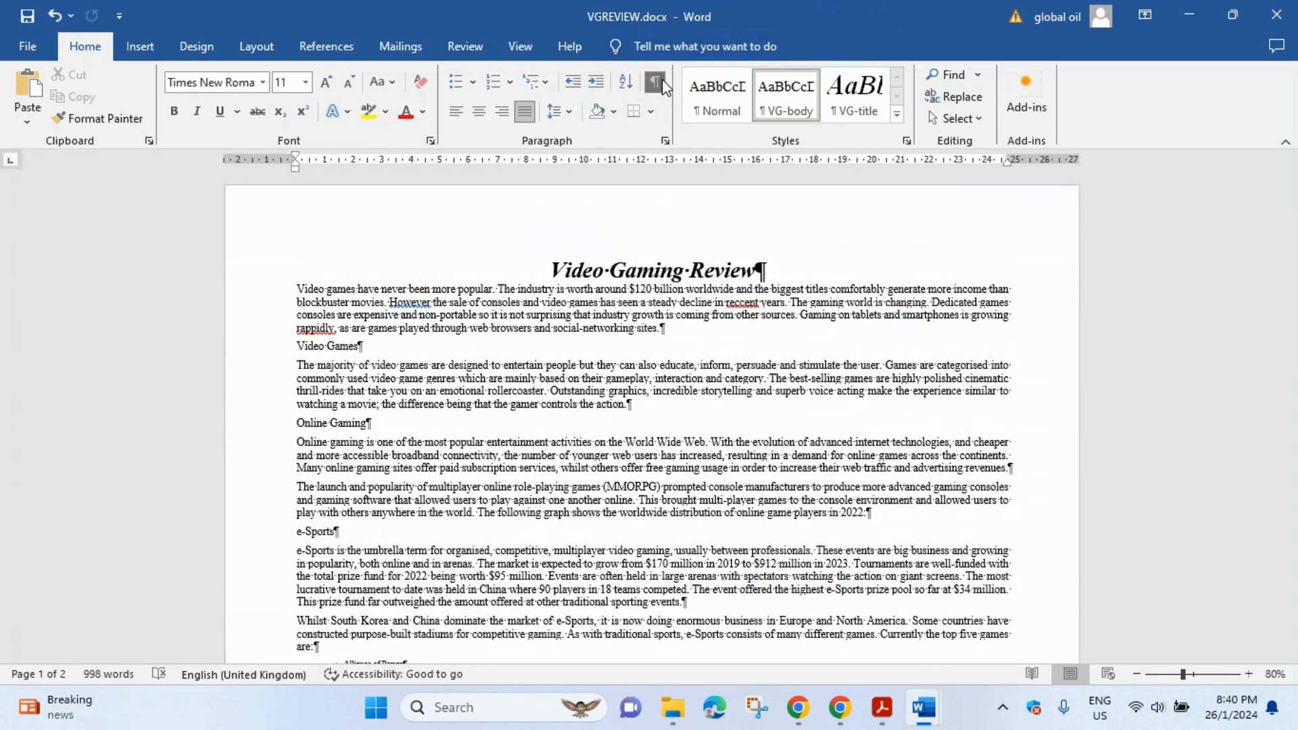
click(655, 82)
click(882, 707)
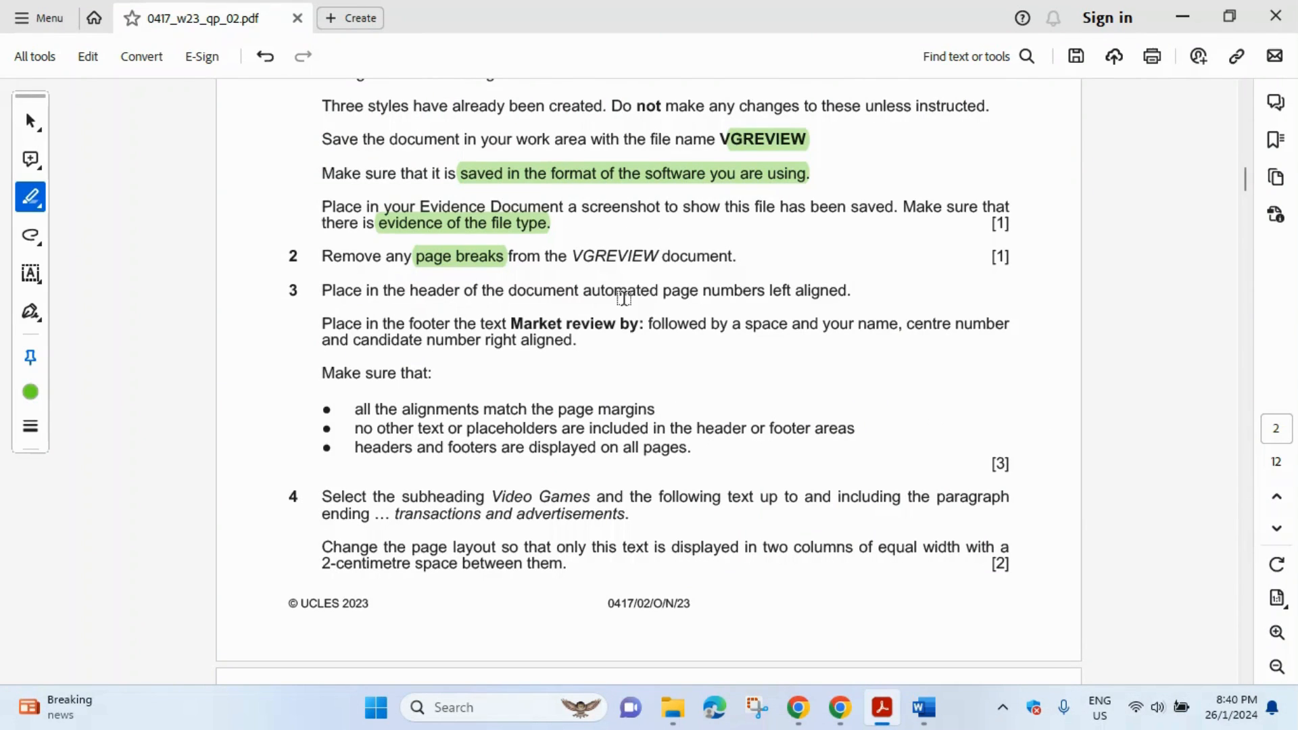
- Highlight 'automated page numbers left' and 'header' in question 3 of the exam paper
drag(585, 292, 788, 293)
double_click(424, 293)
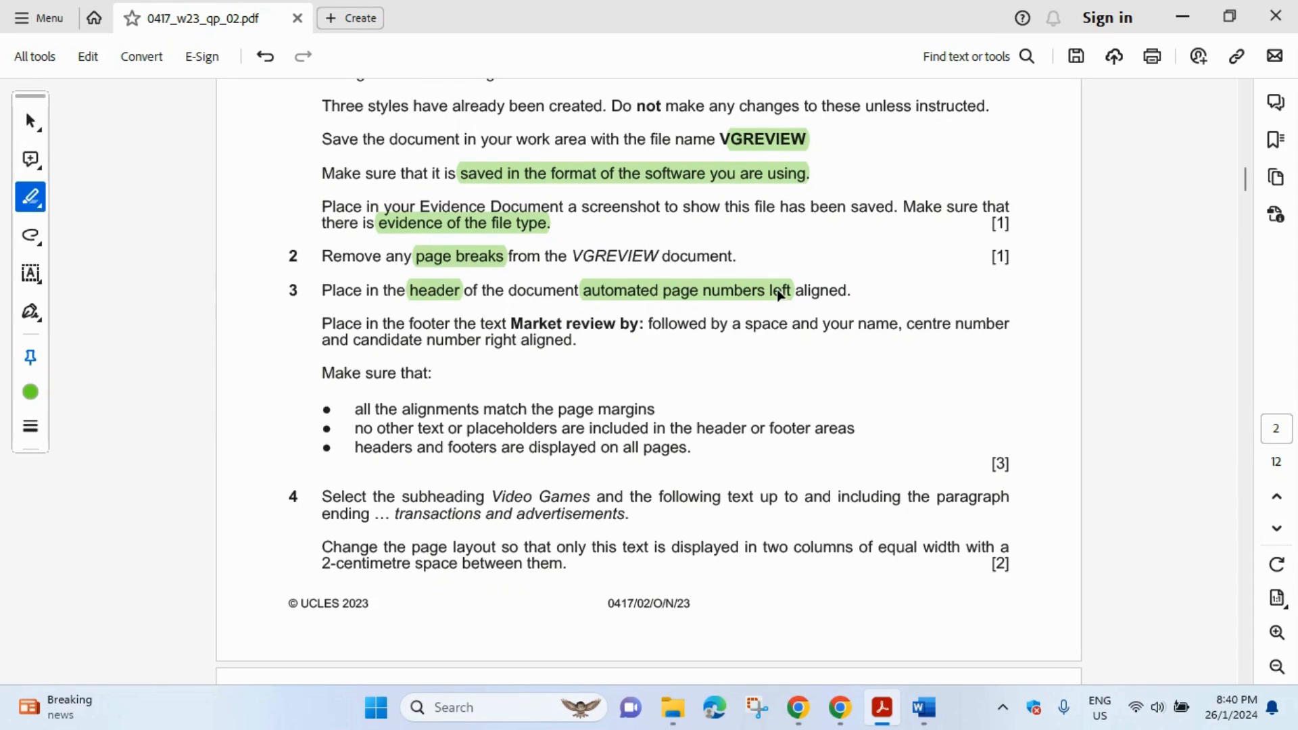
mouse_move(923, 708)
click(994, 634)
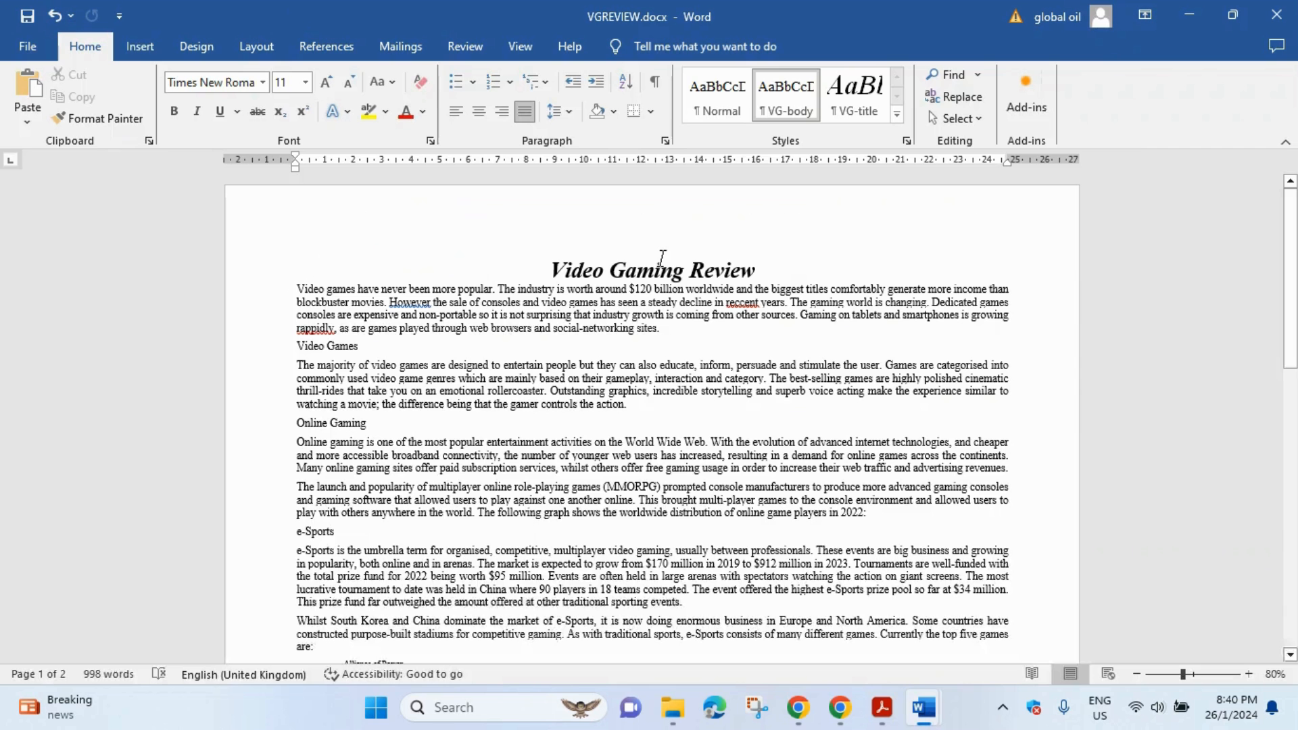
- Insert a Blank (Three Columns) header and select its left placeholder
click(135, 44)
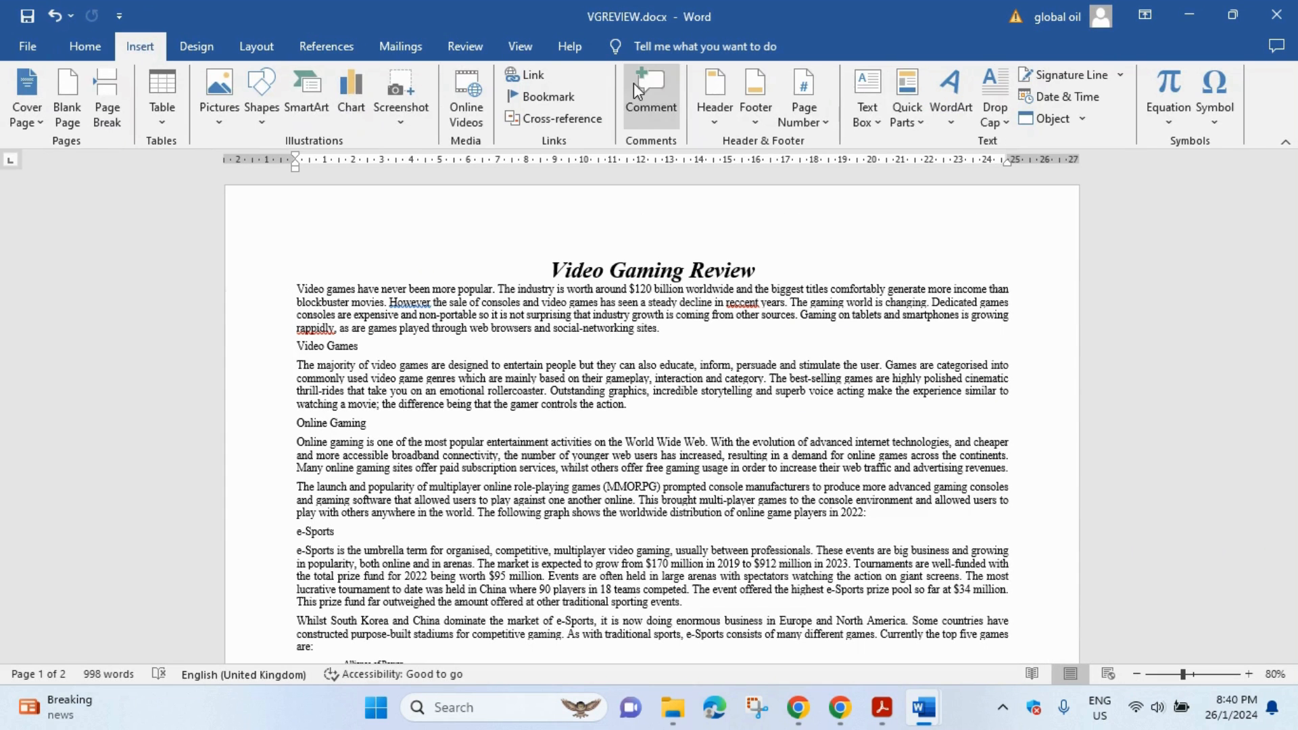
click(715, 107)
click(893, 291)
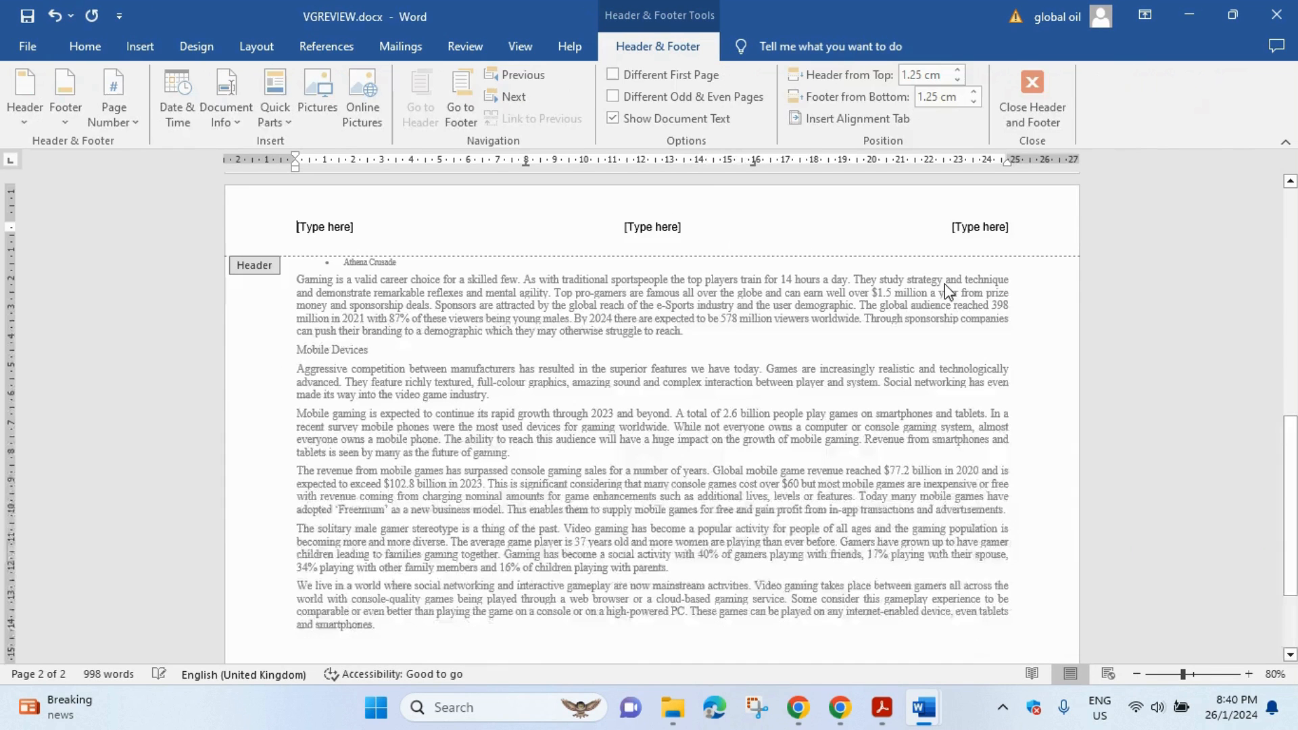
scroll(589, 289, up, 10)
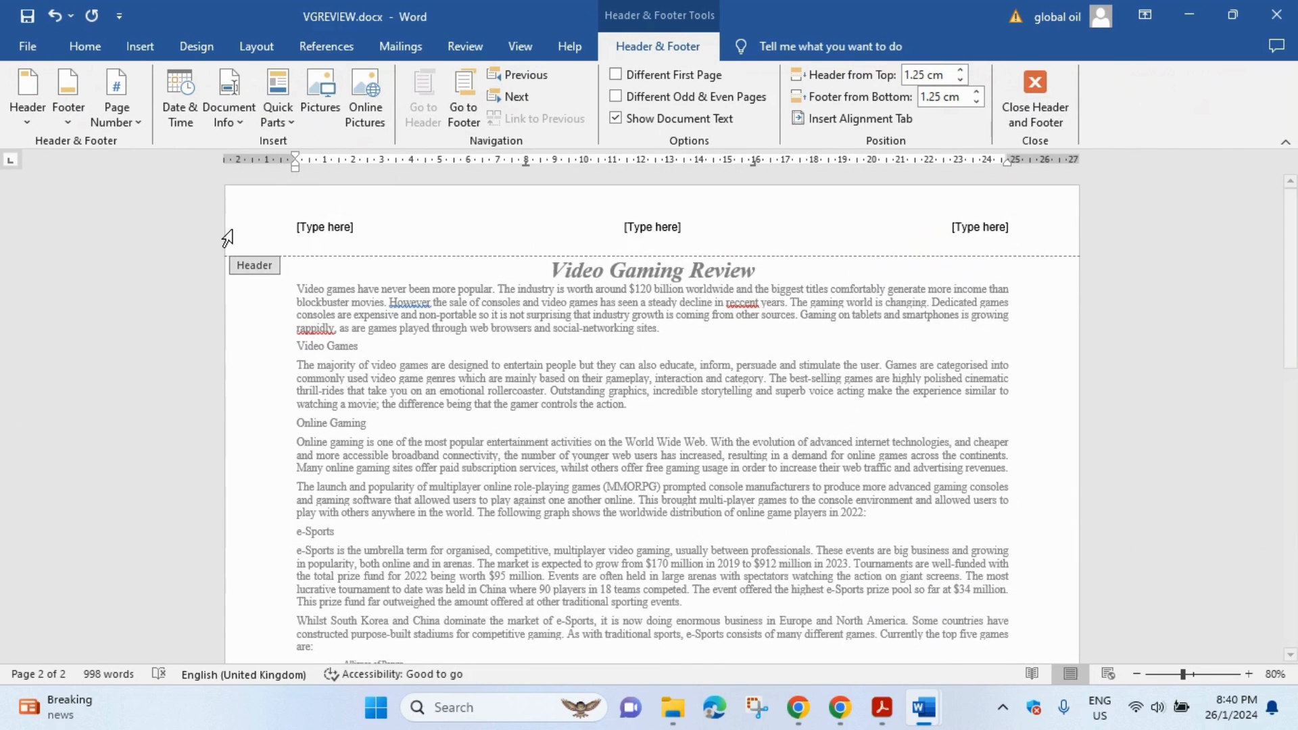
click(332, 230)
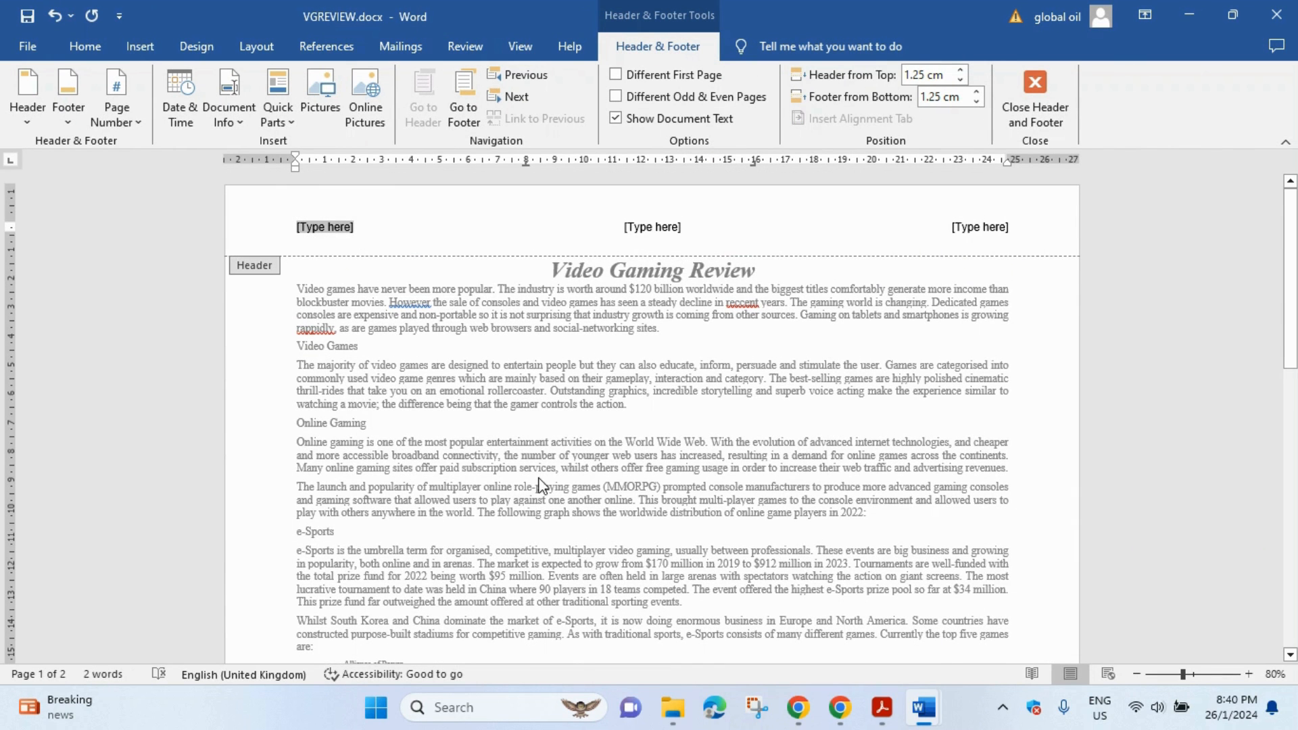
- Put a Plain Number page number at the current position in the header's left field
click(881, 707)
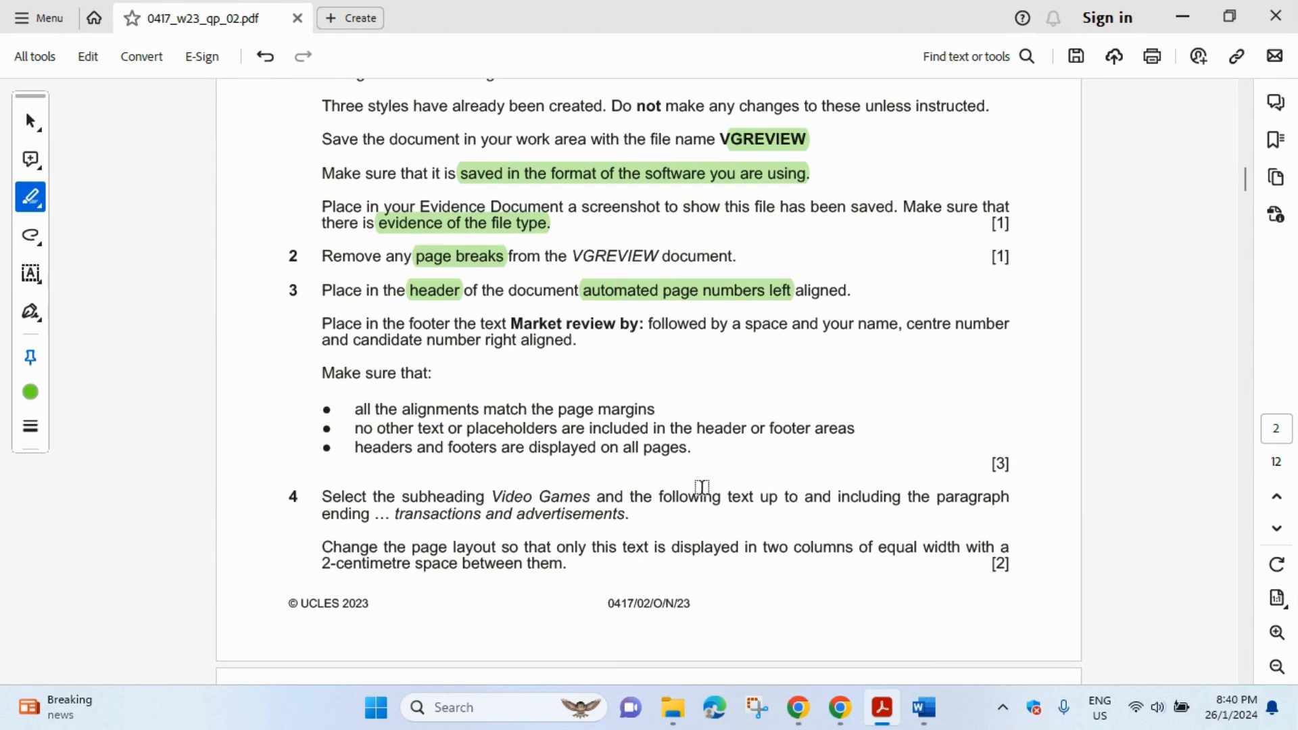
mouse_move(924, 707)
click(987, 666)
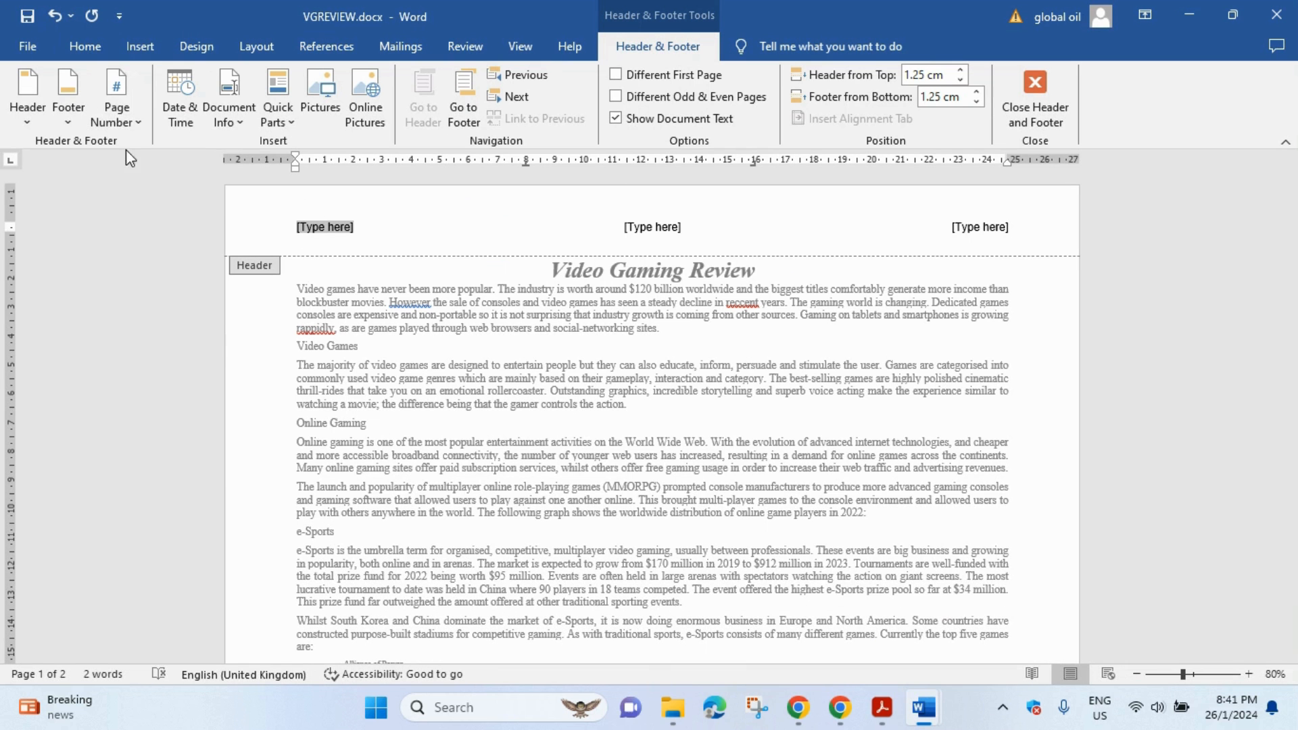
click(127, 109)
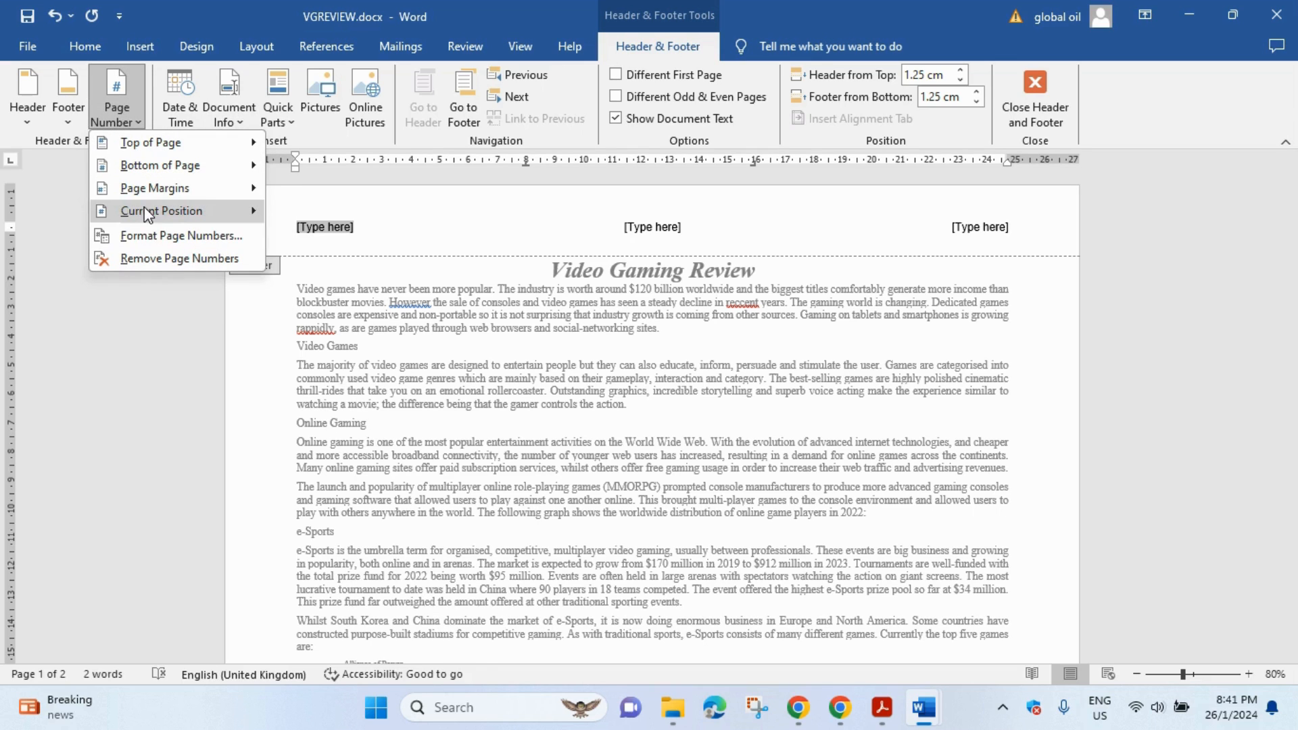
mouse_move(150, 210)
click(327, 279)
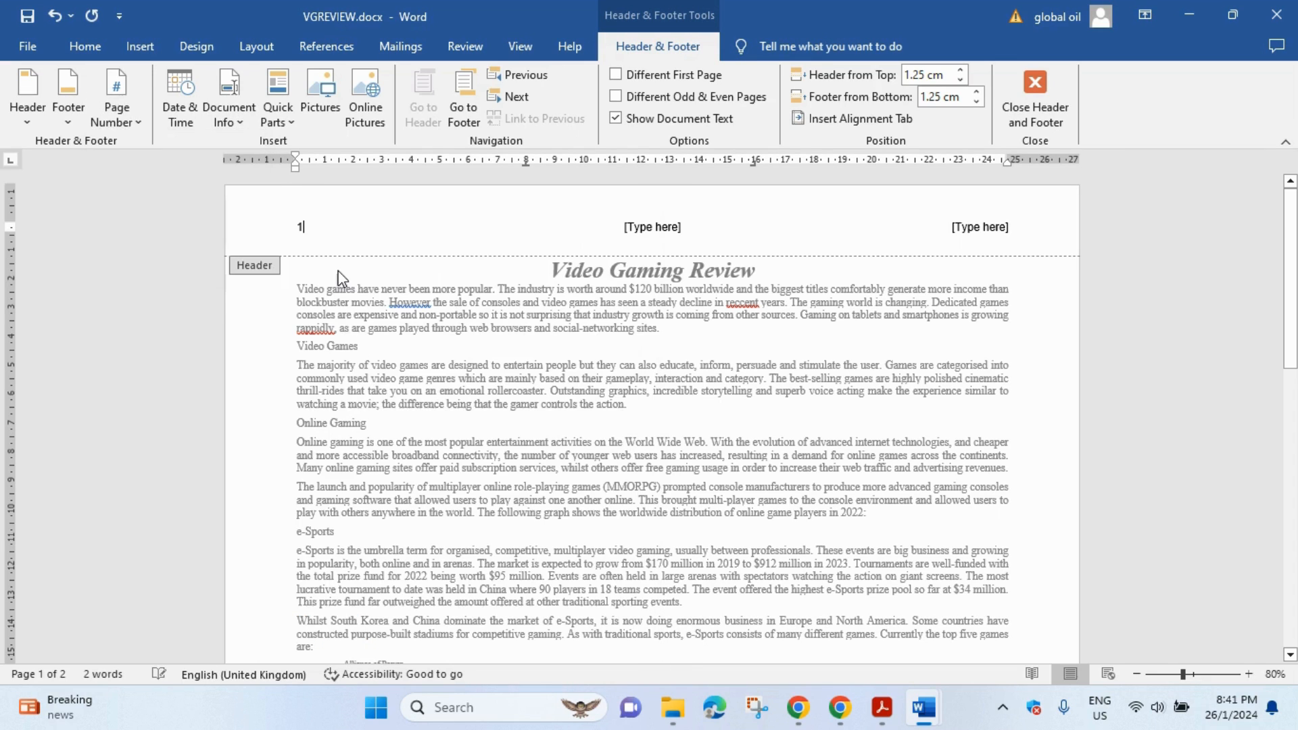
- Delete the centre and right header placeholders
click(657, 234)
key(Delete)
click(986, 227)
key(Delete)
- Highlight 'footer', 'Market review by:' and the name and candidate number requirement in question 3
click(883, 707)
scroll(668, 336, down, 1)
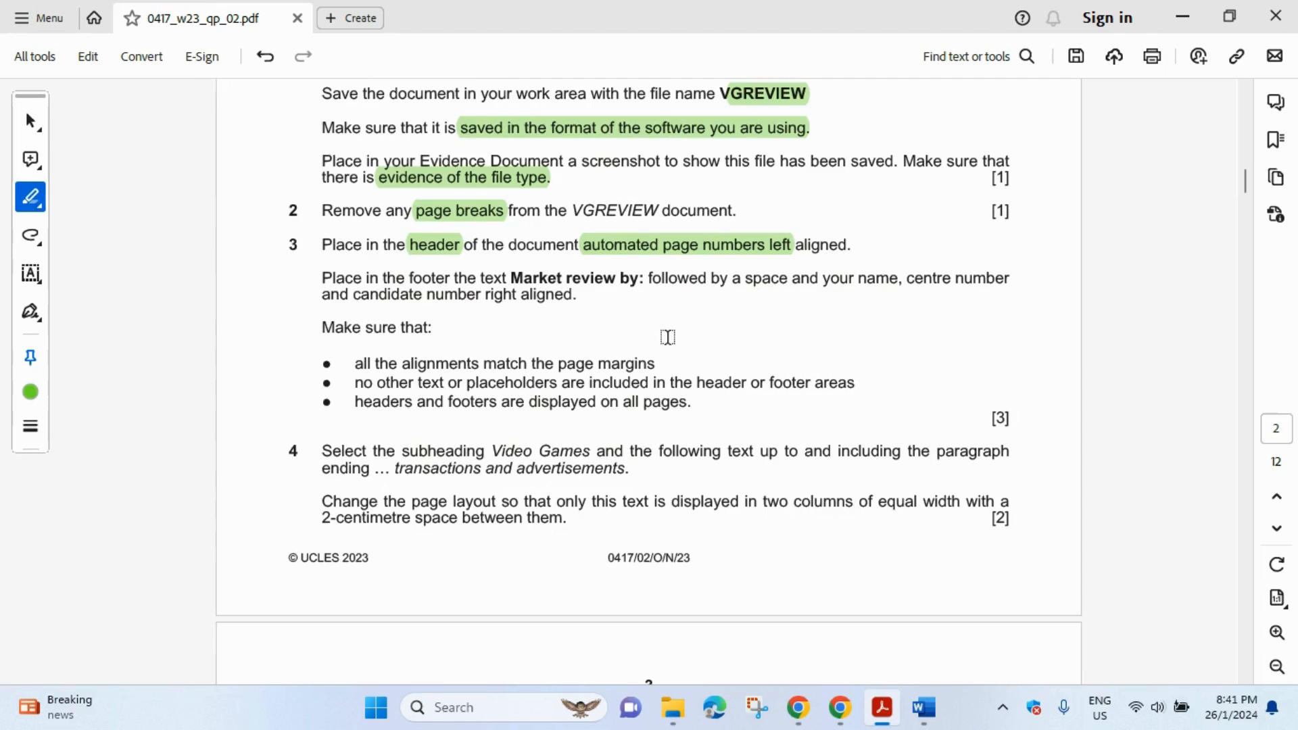
double_click(418, 277)
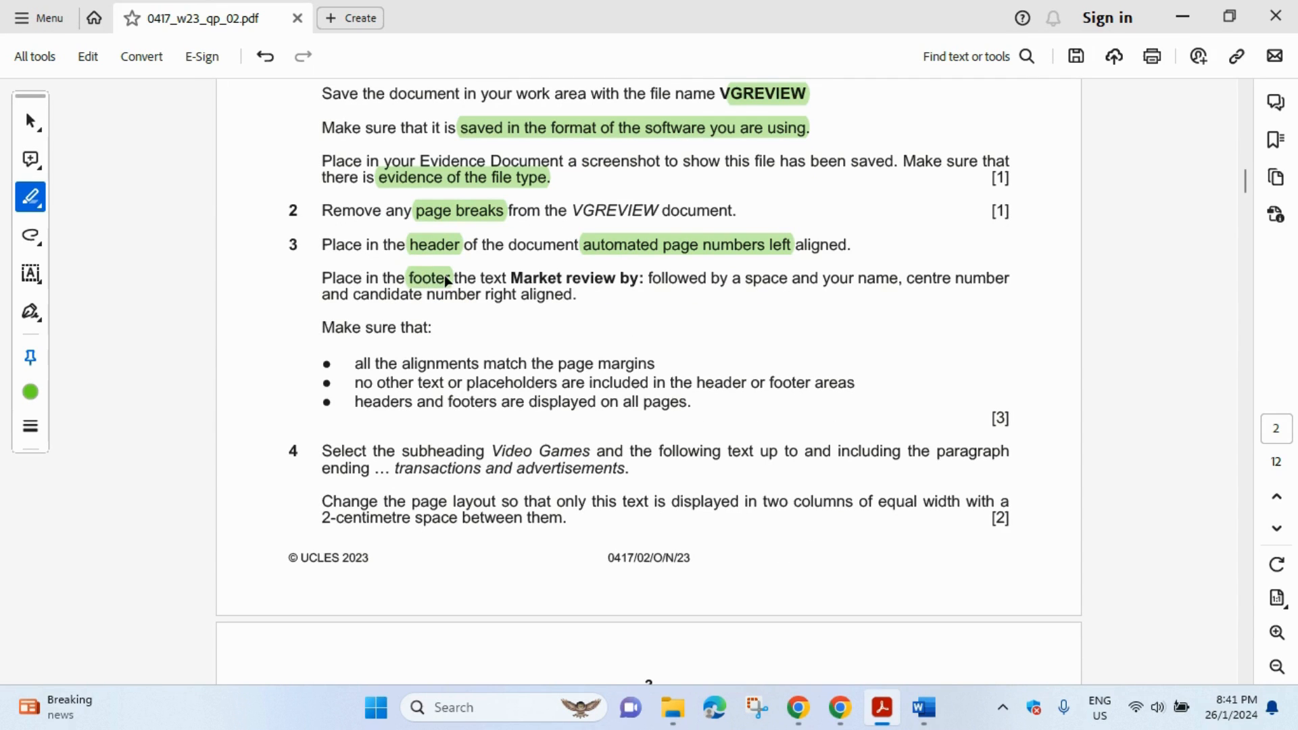
drag(512, 279, 647, 279)
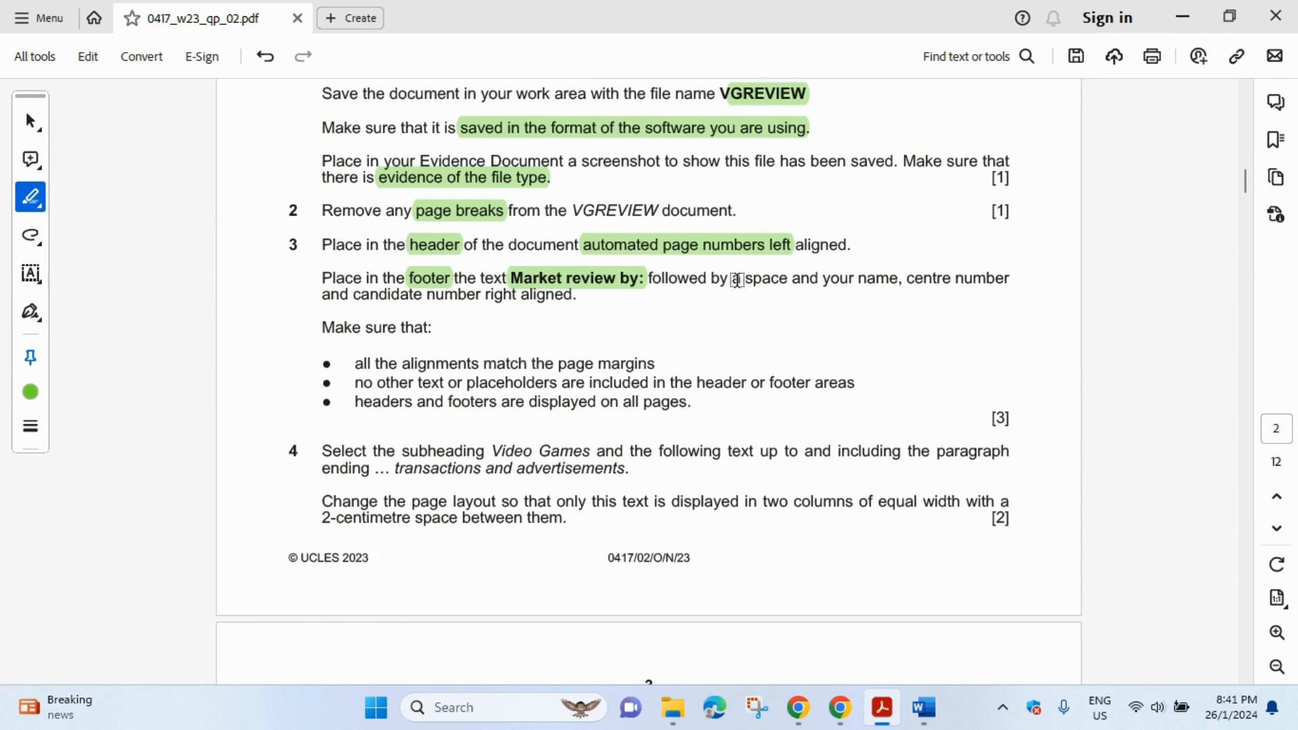
mouse_move(729, 280)
mouse_down()
mouse_move(1000, 280)
mouse_move(523, 301)
mouse_up()
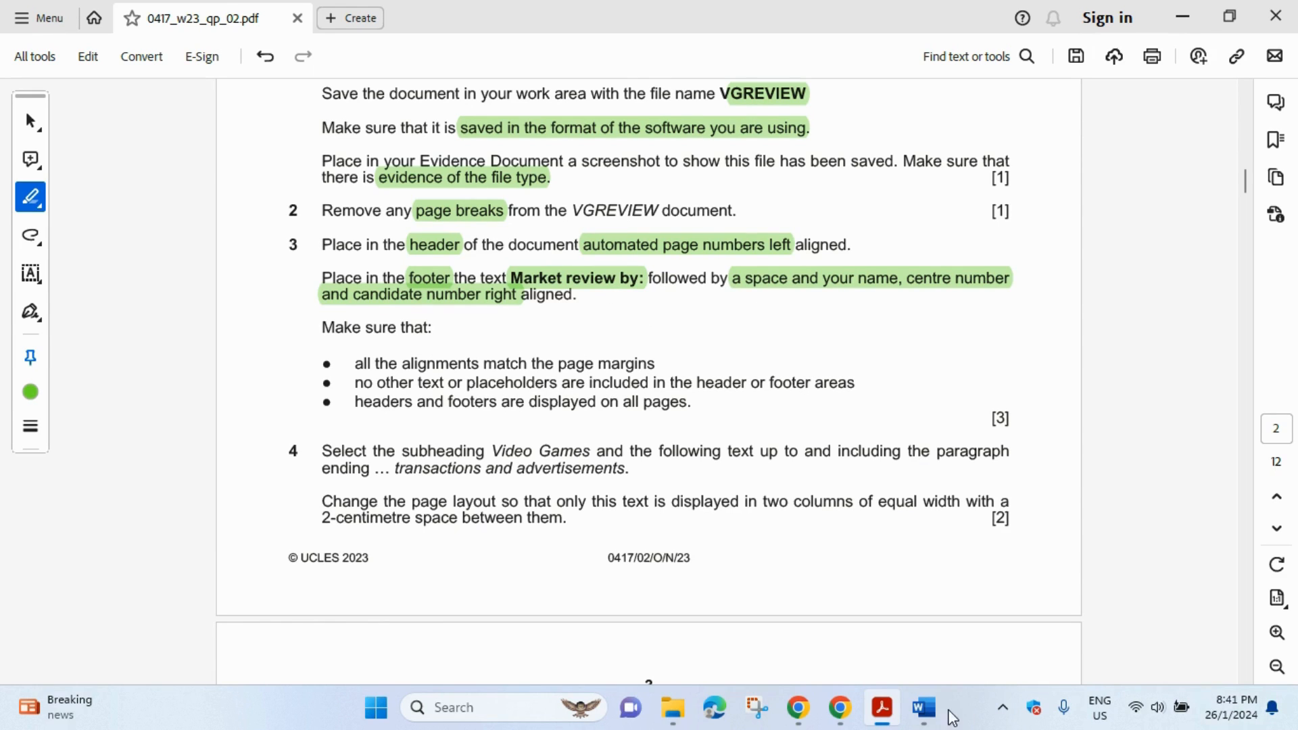
mouse_move(924, 710)
click(1010, 593)
scroll(775, 429, down, 5)
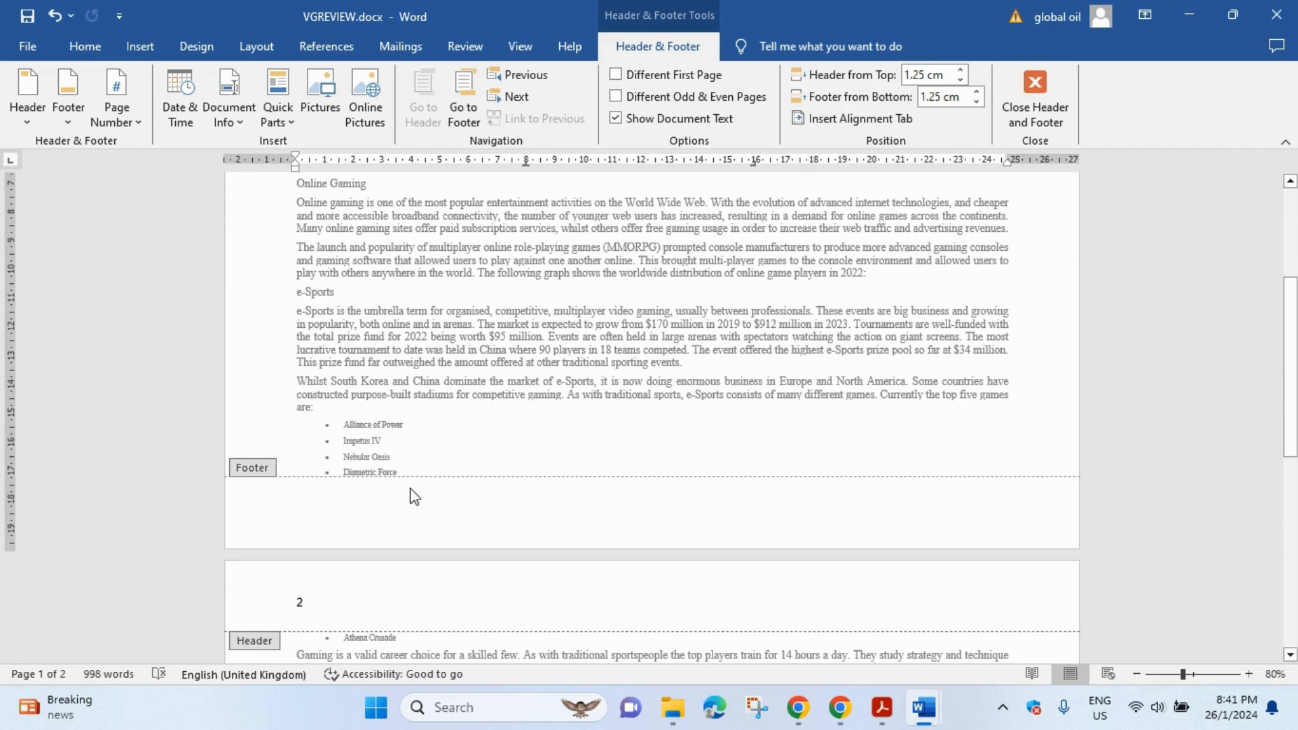
- Add a Blank (Three Columns) footer reading 'Market review by:' plus the candidate's name and number at the right
click(68, 102)
click(165, 299)
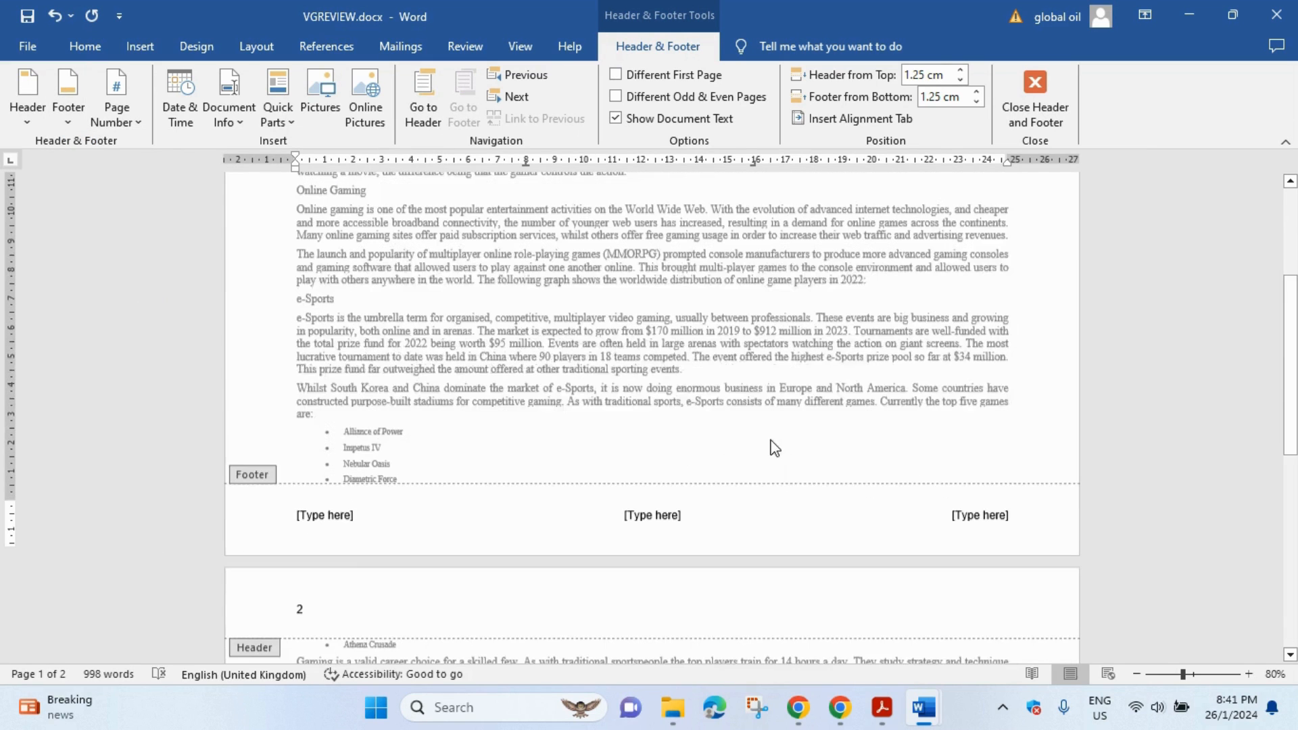
click(992, 508)
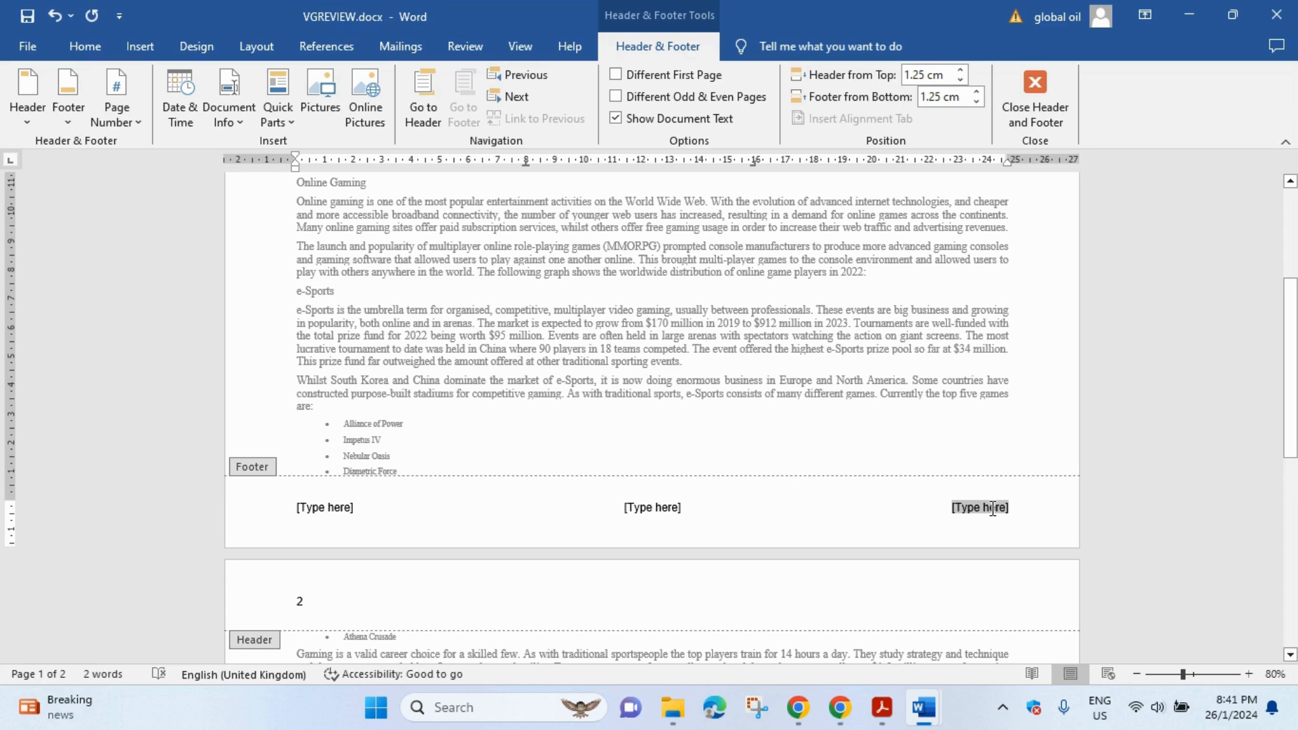
text(Mar)
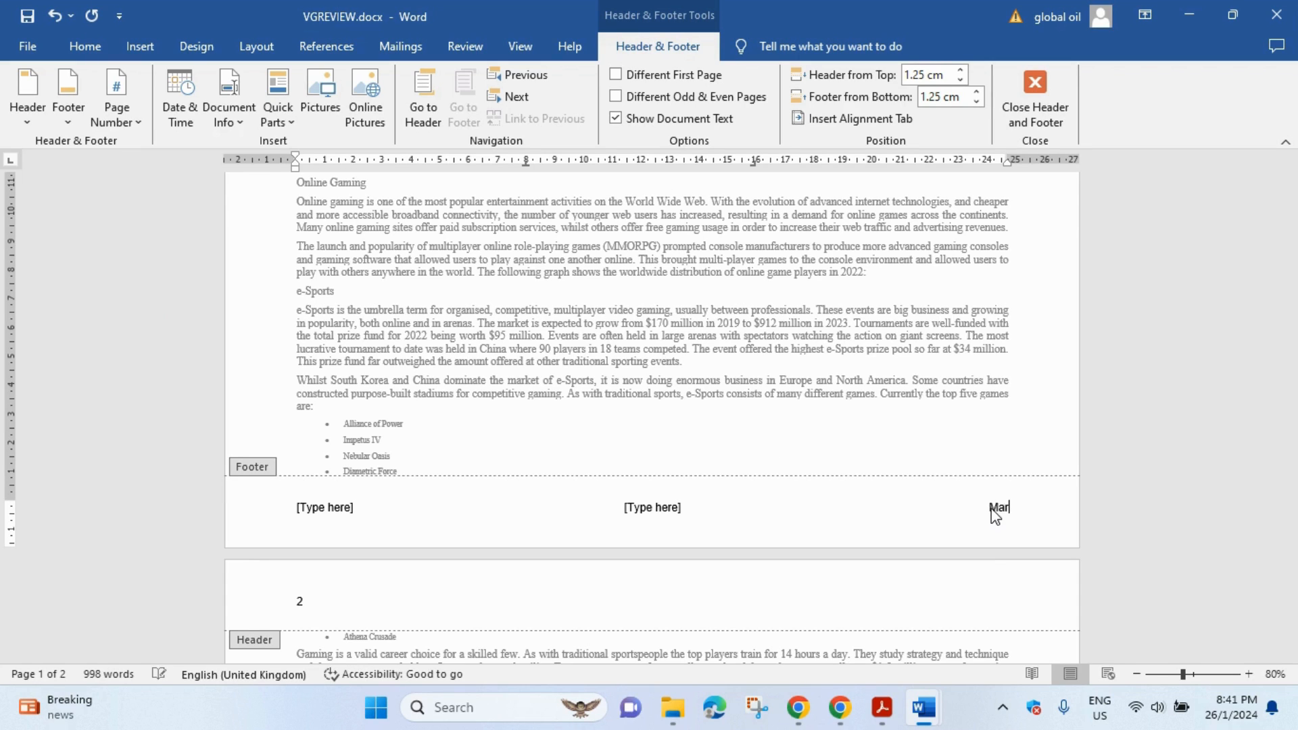
text(ket review by: Batris)
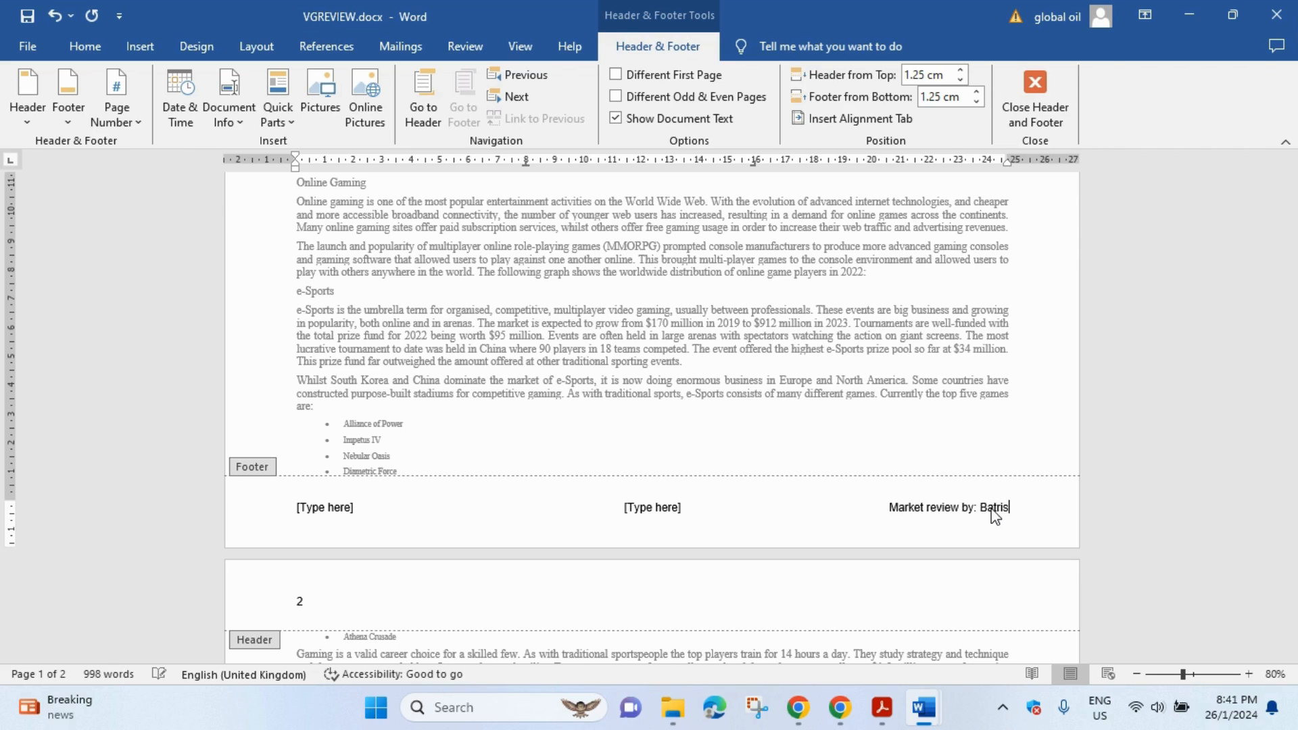
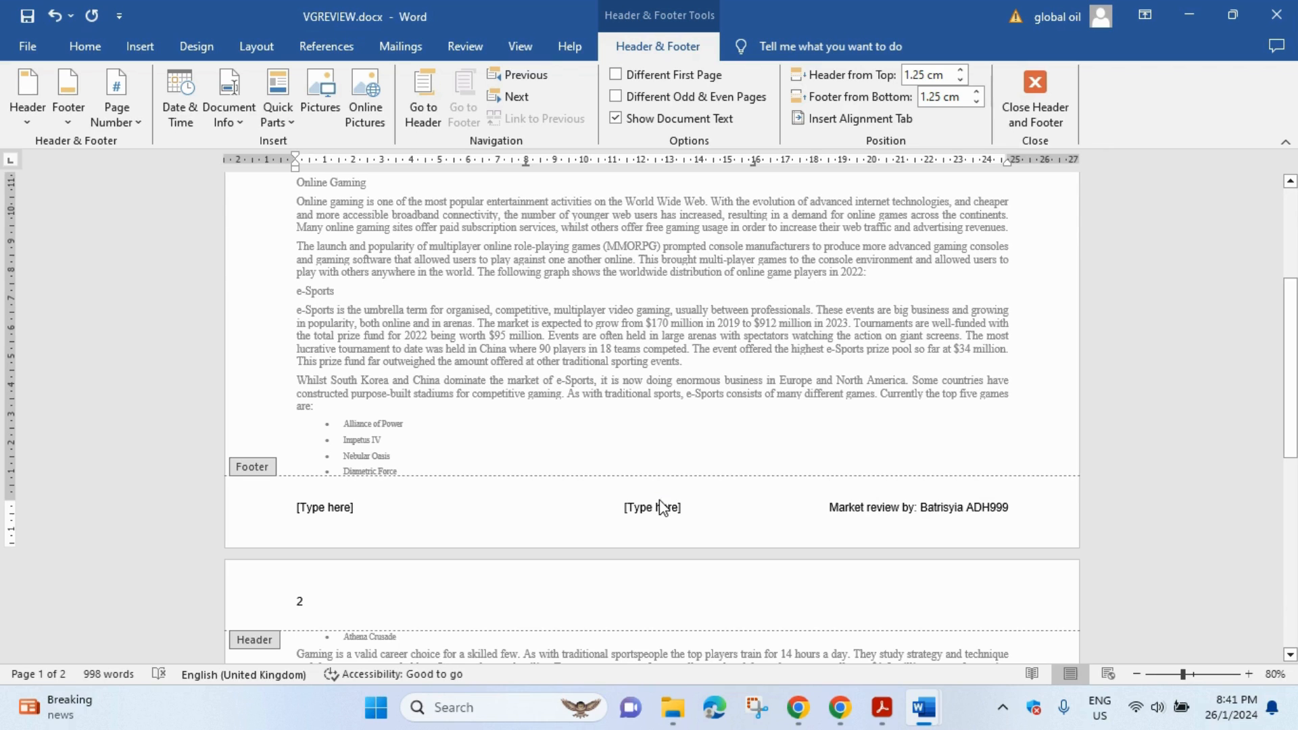
- Delete the centre and left footer placeholders
click(661, 507)
key(Delete)
key(Home)
key(Delete)
key(Delete)
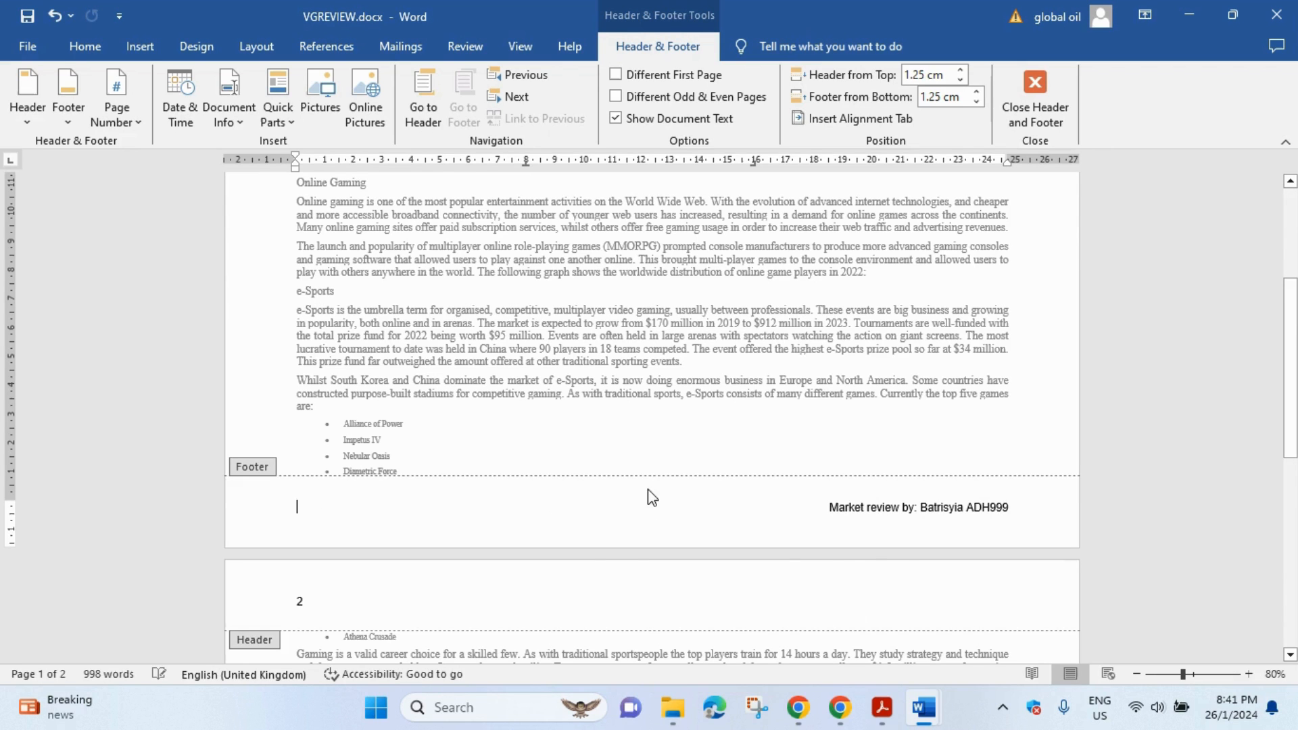
- Recheck question 3's header and footer rules, then close header and footer editing in VGREVIEW
click(882, 708)
scroll(473, 271, down, 2)
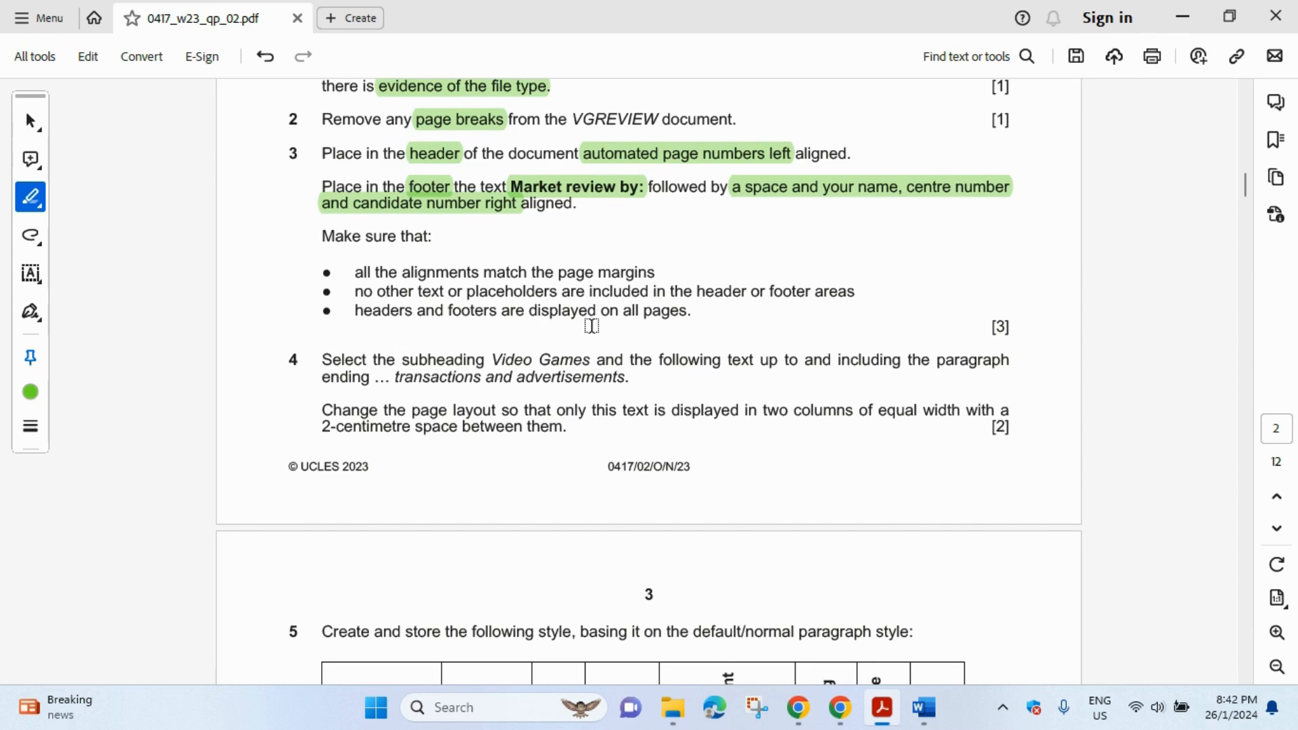
scroll(659, 323, down, 1)
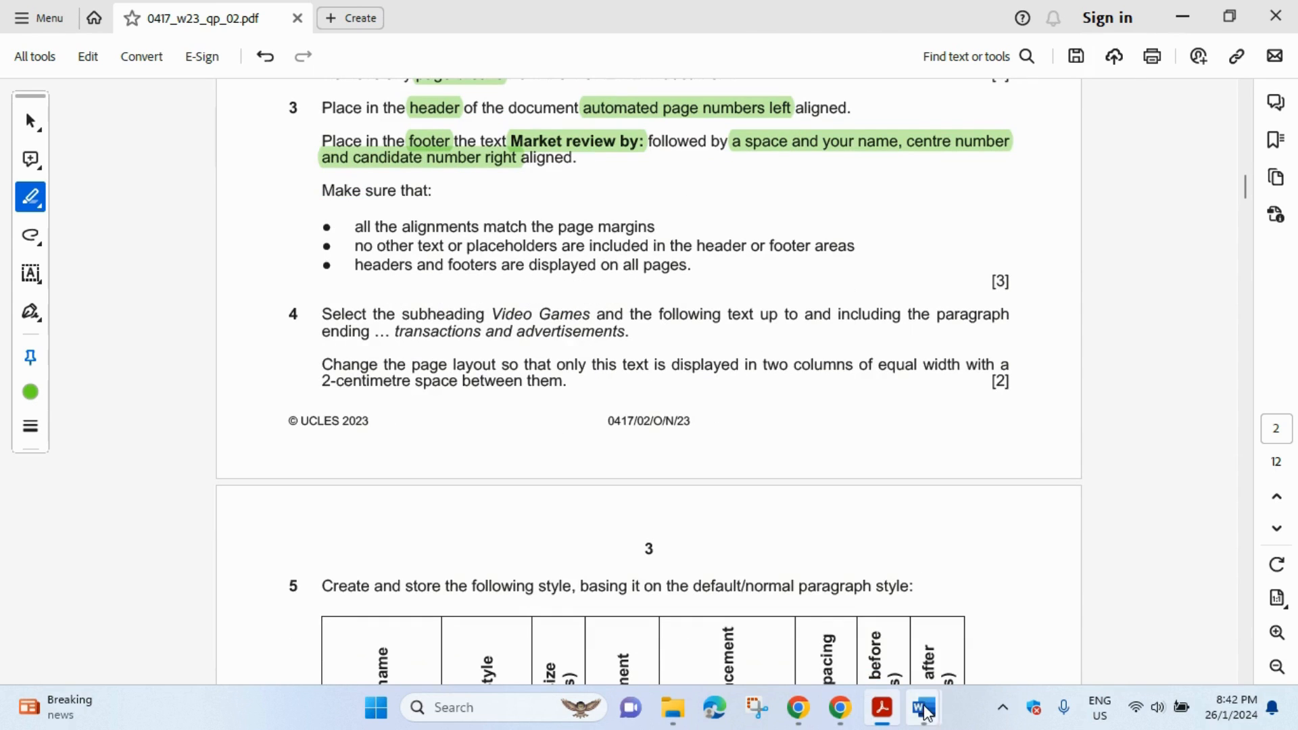
mouse_move(924, 707)
click(972, 647)
scroll(618, 391, up, 10)
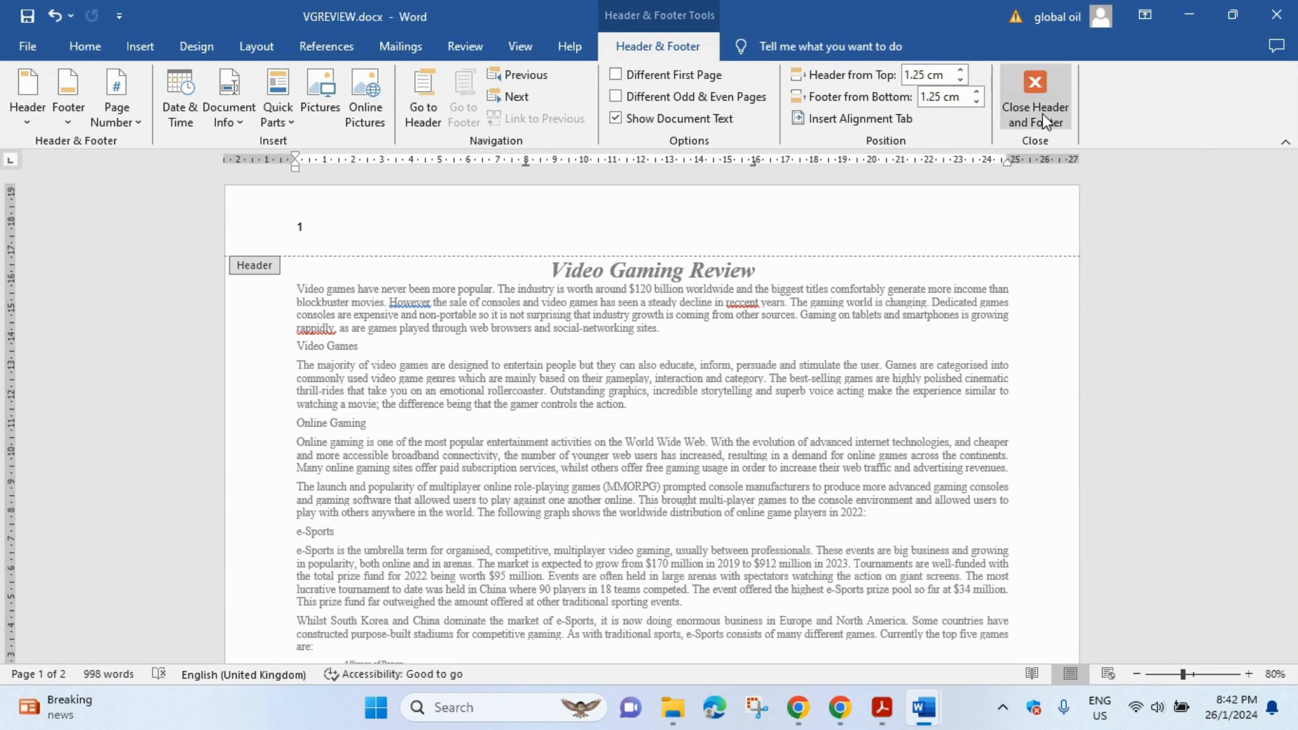
click(1056, 95)
scroll(808, 368, up, 9)
- Mark 'subheading Video Games' and 'transactions and advertisements.' green in Task 4 of the exam paper
click(882, 707)
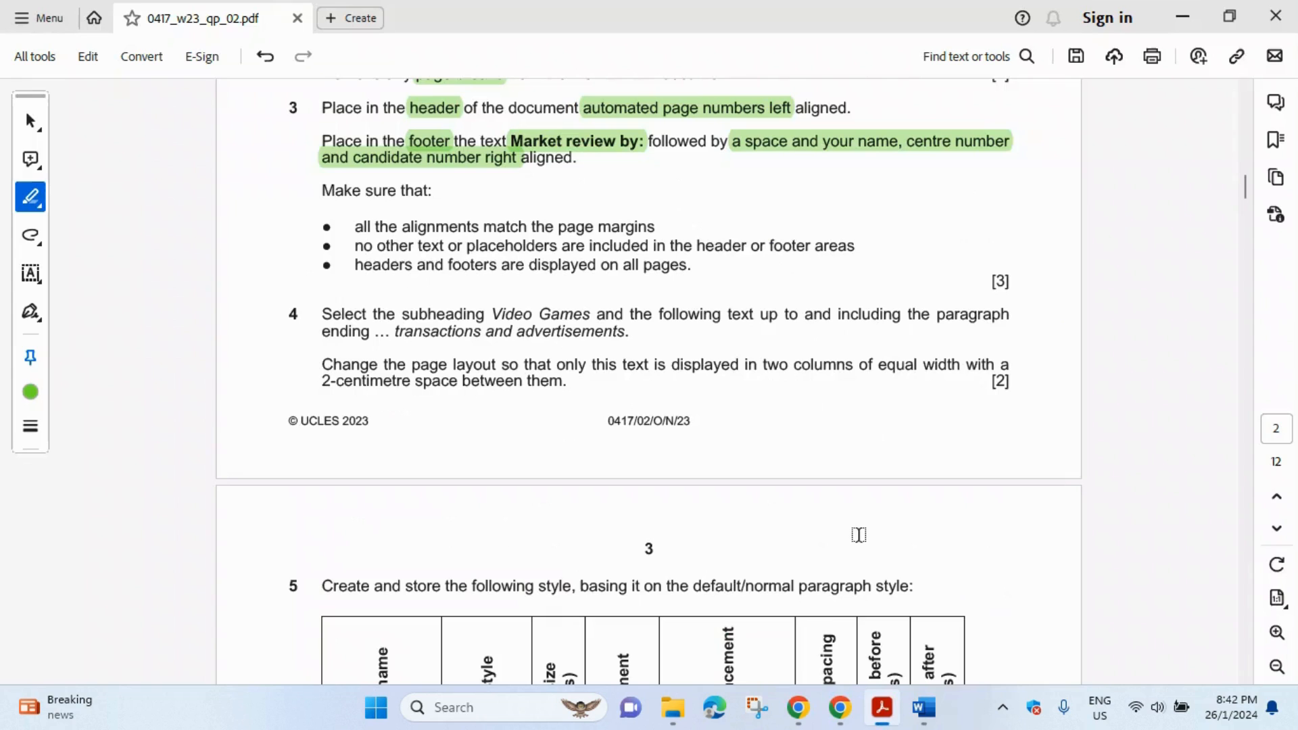
scroll(347, 308, down, 1)
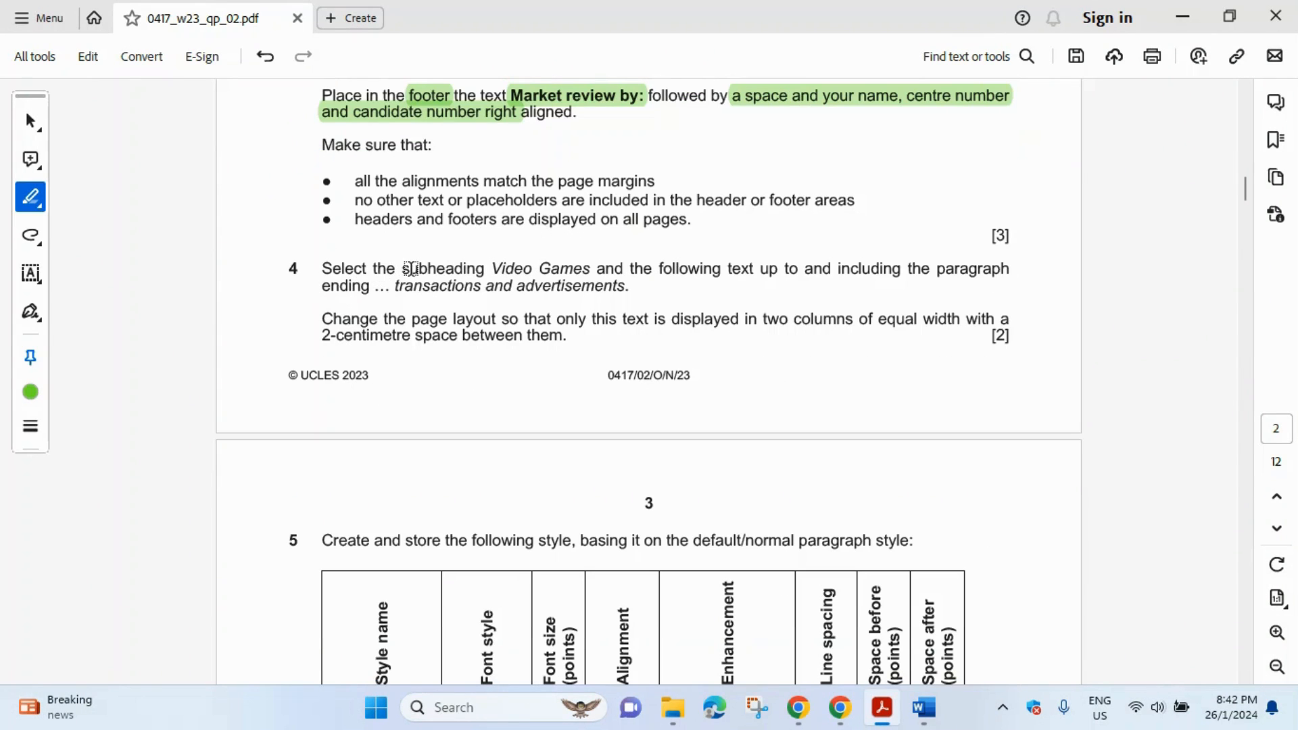
drag(410, 269, 590, 271)
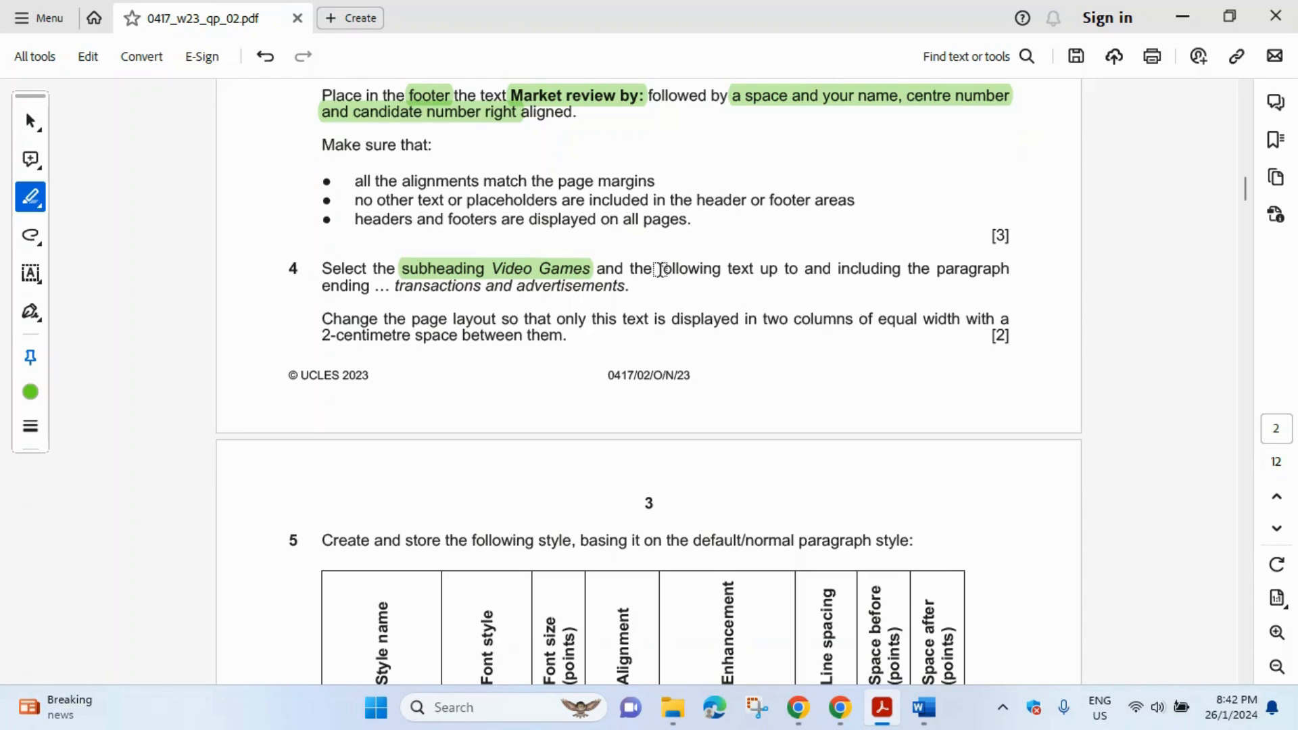
click(396, 284)
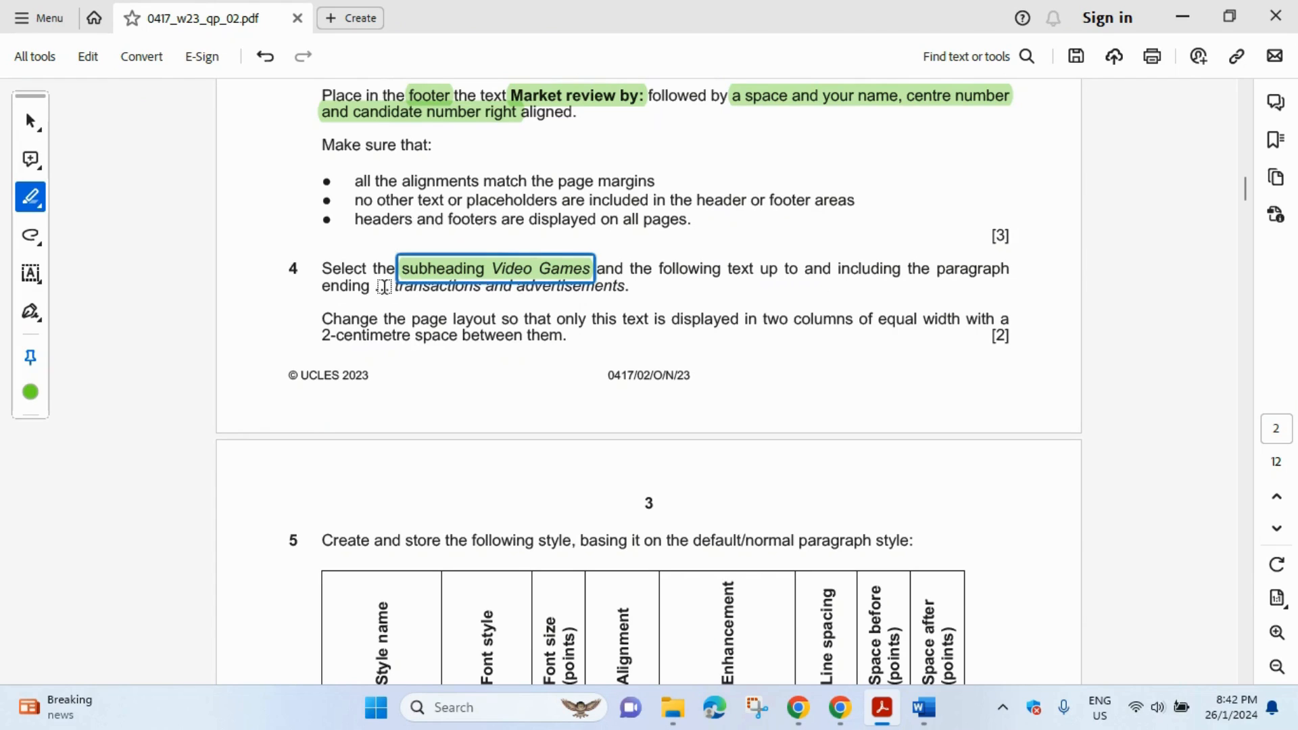
drag(386, 287, 628, 289)
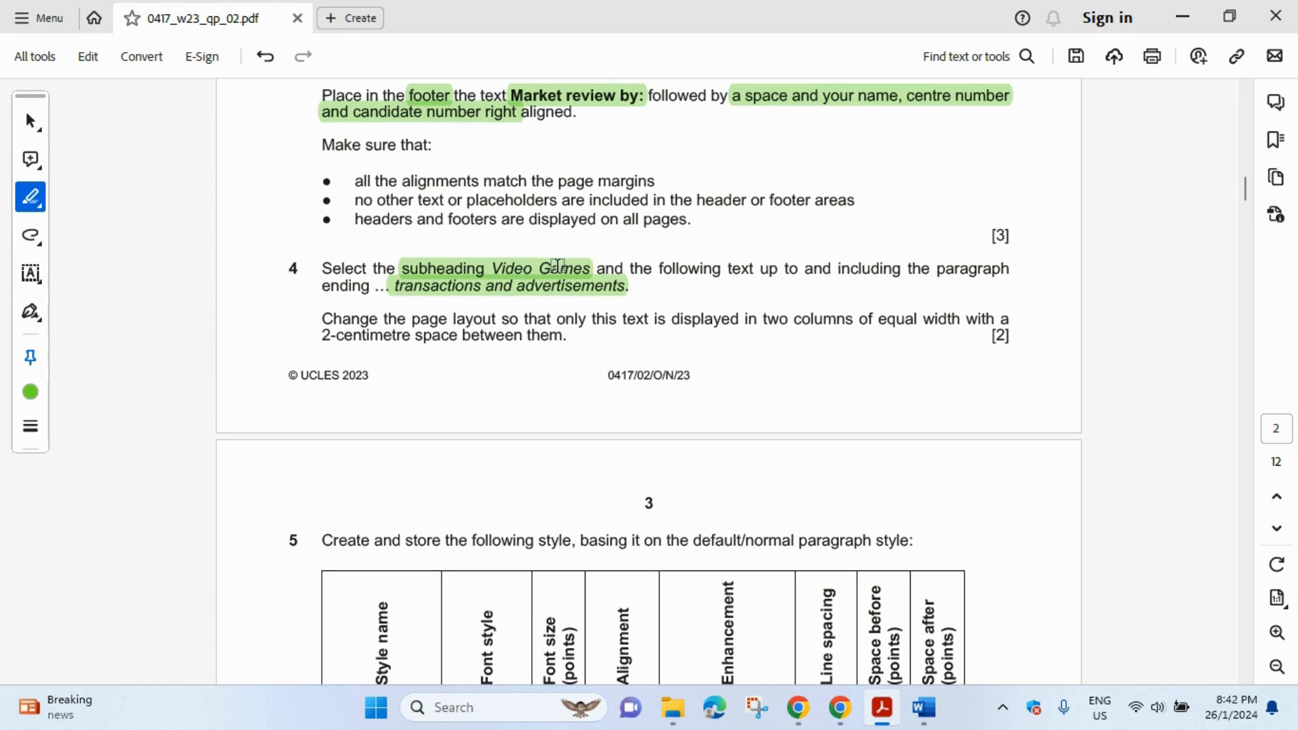
- Find the Video Games subheading in VGREVIEW and place the cursor after it
mouse_move(924, 708)
click(1041, 621)
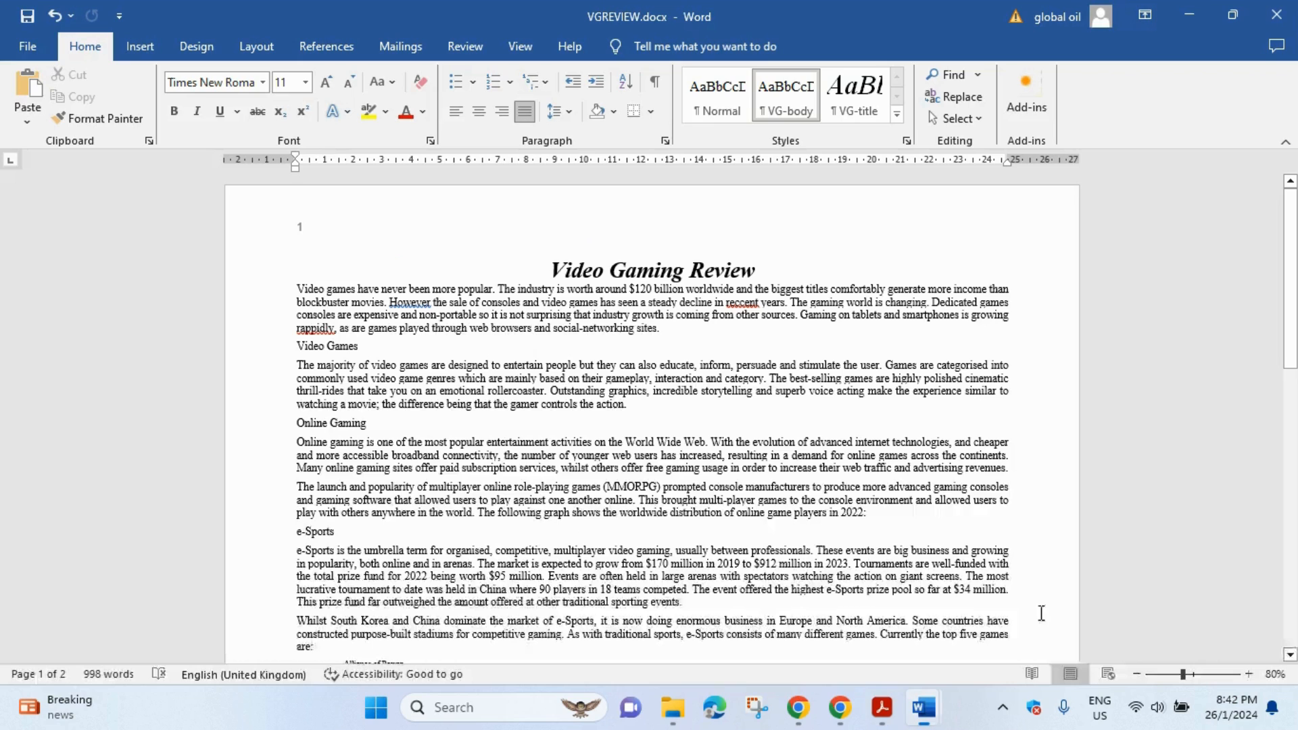
drag(338, 346, 388, 350)
click(390, 350)
click(887, 716)
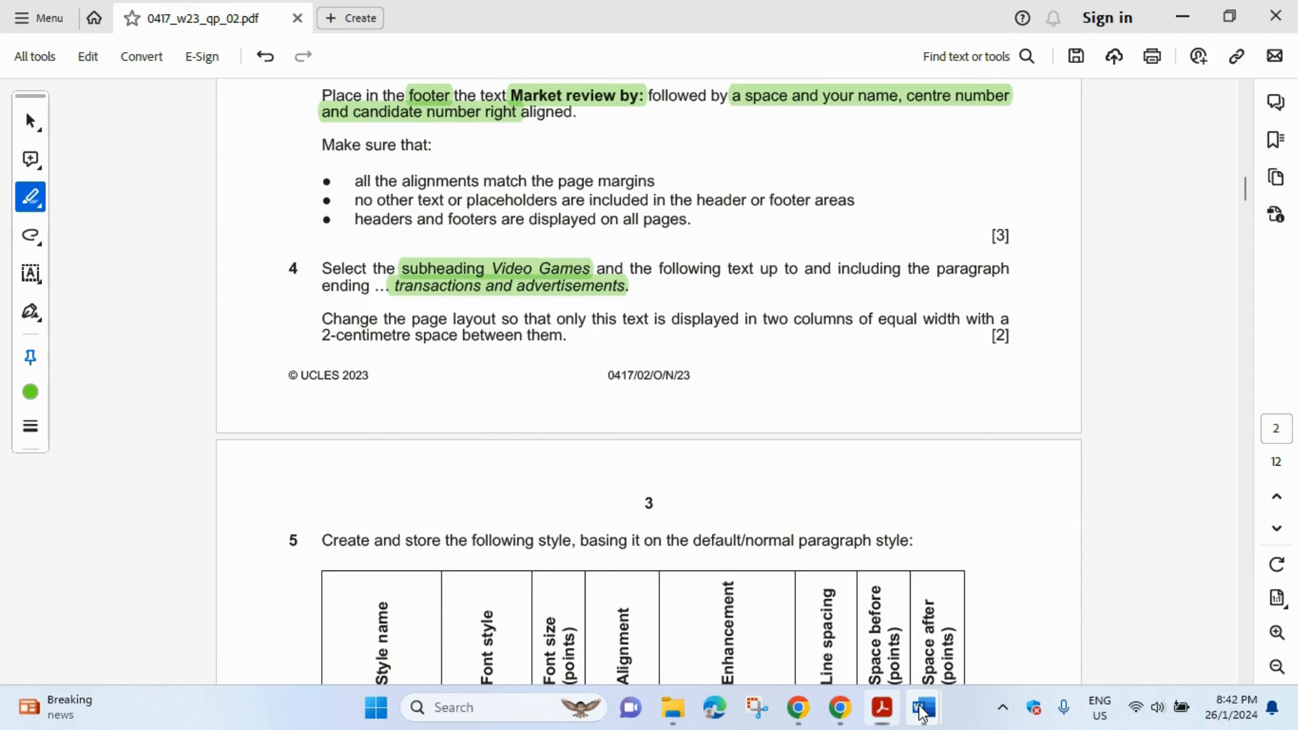
mouse_move(923, 714)
click(965, 641)
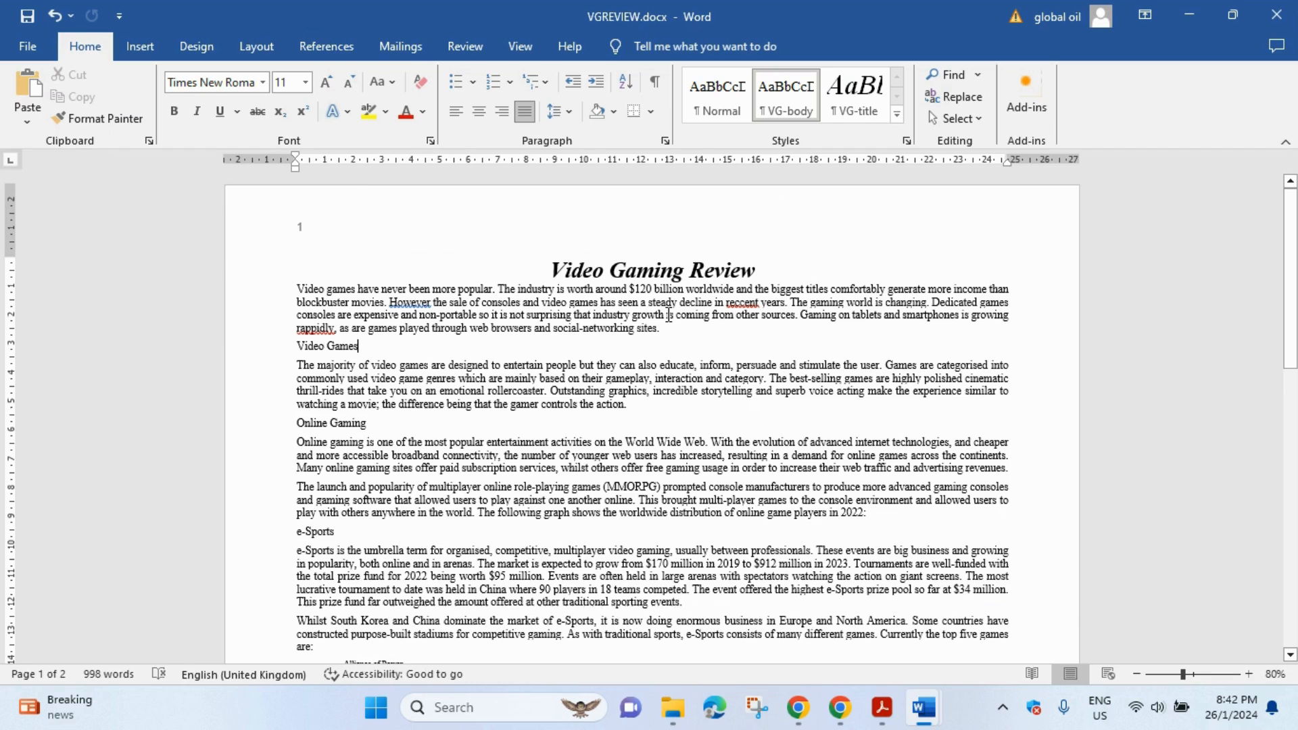
- Search the document for 'transactions and ad'
key(ctrl+f)
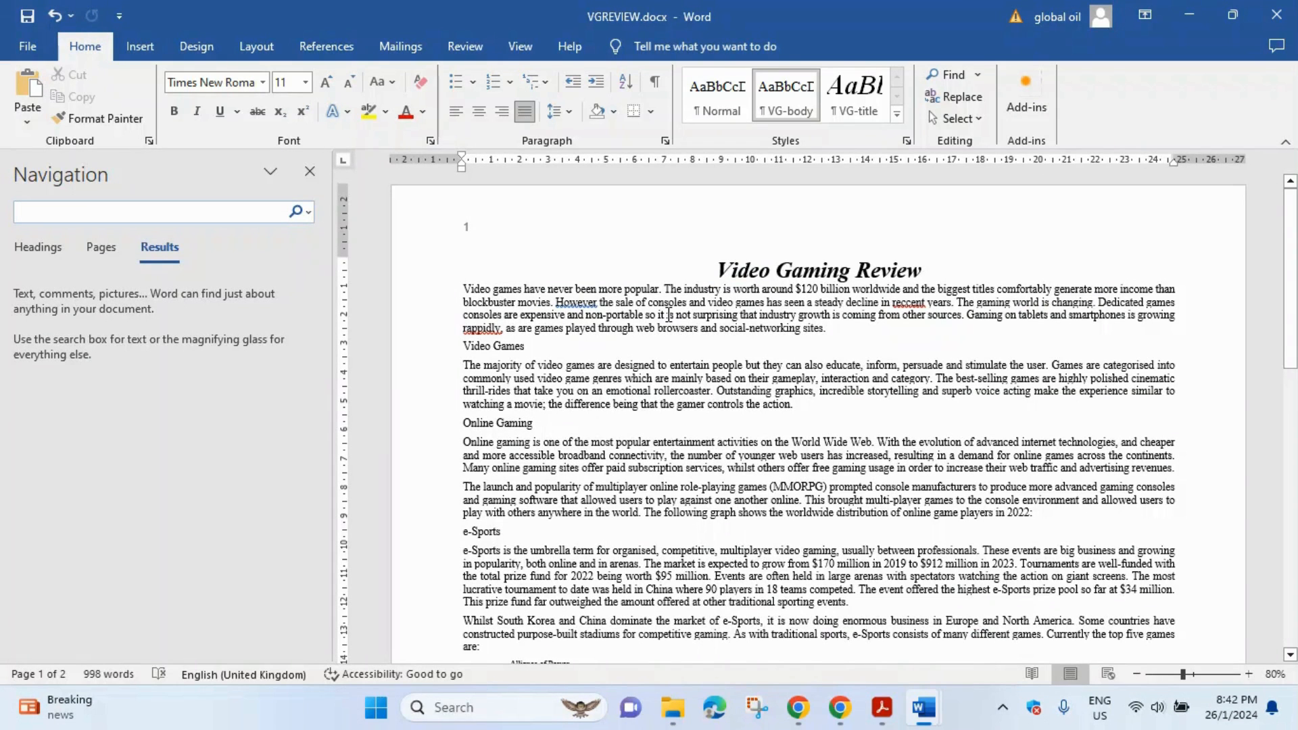
click(883, 708)
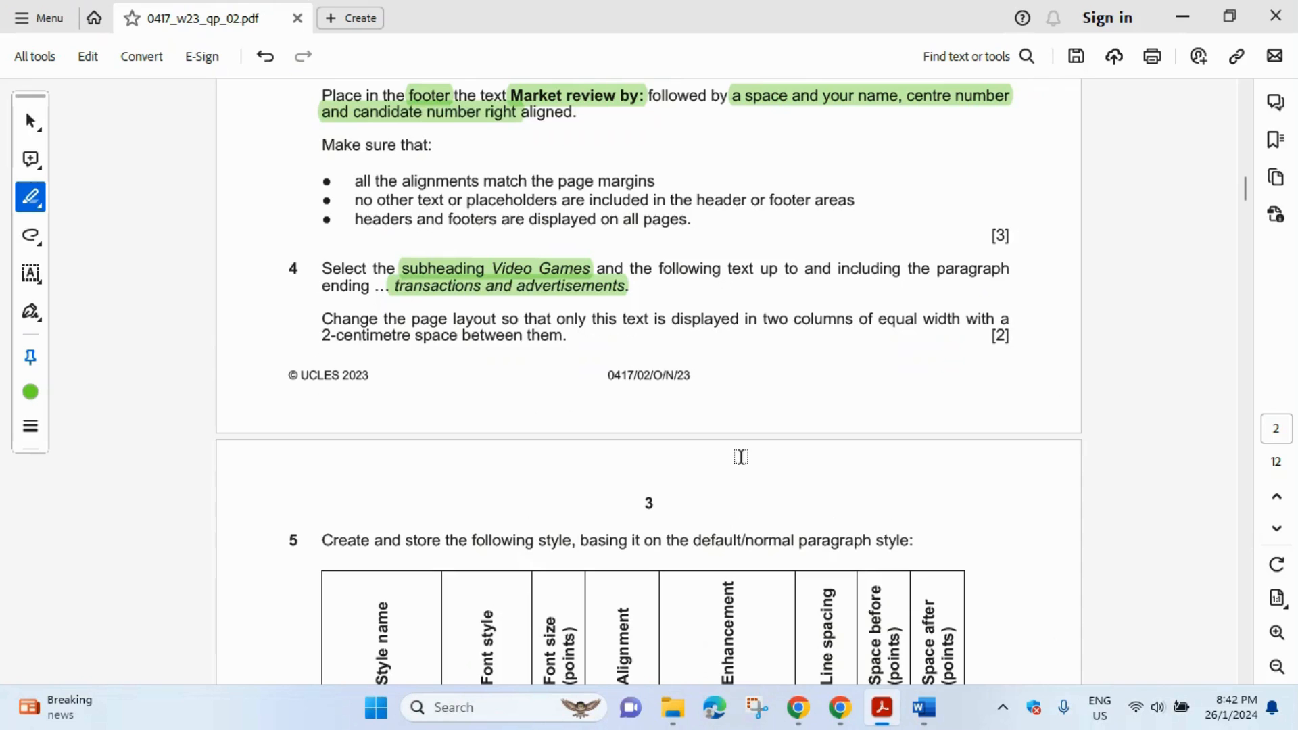
click(924, 708)
click(169, 210)
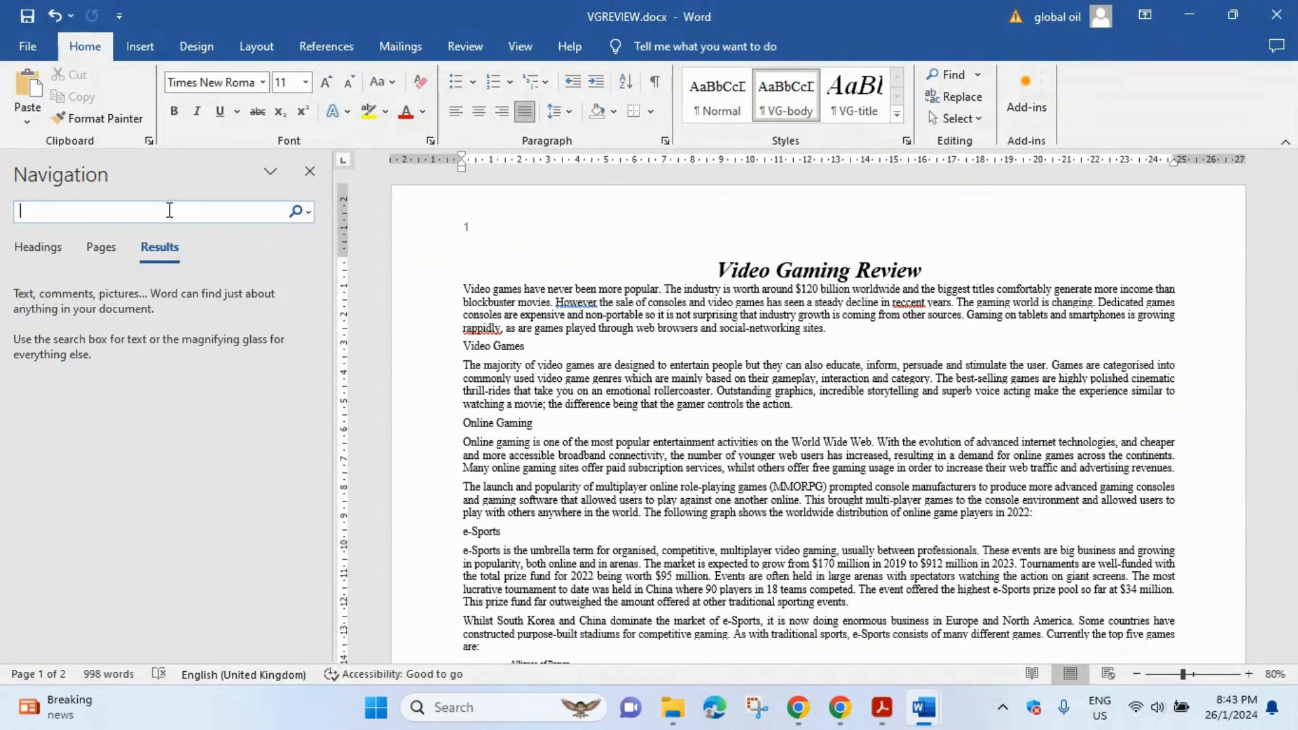
text(TR)
key(BackSpace)
key(BackSpace)
text(tran)
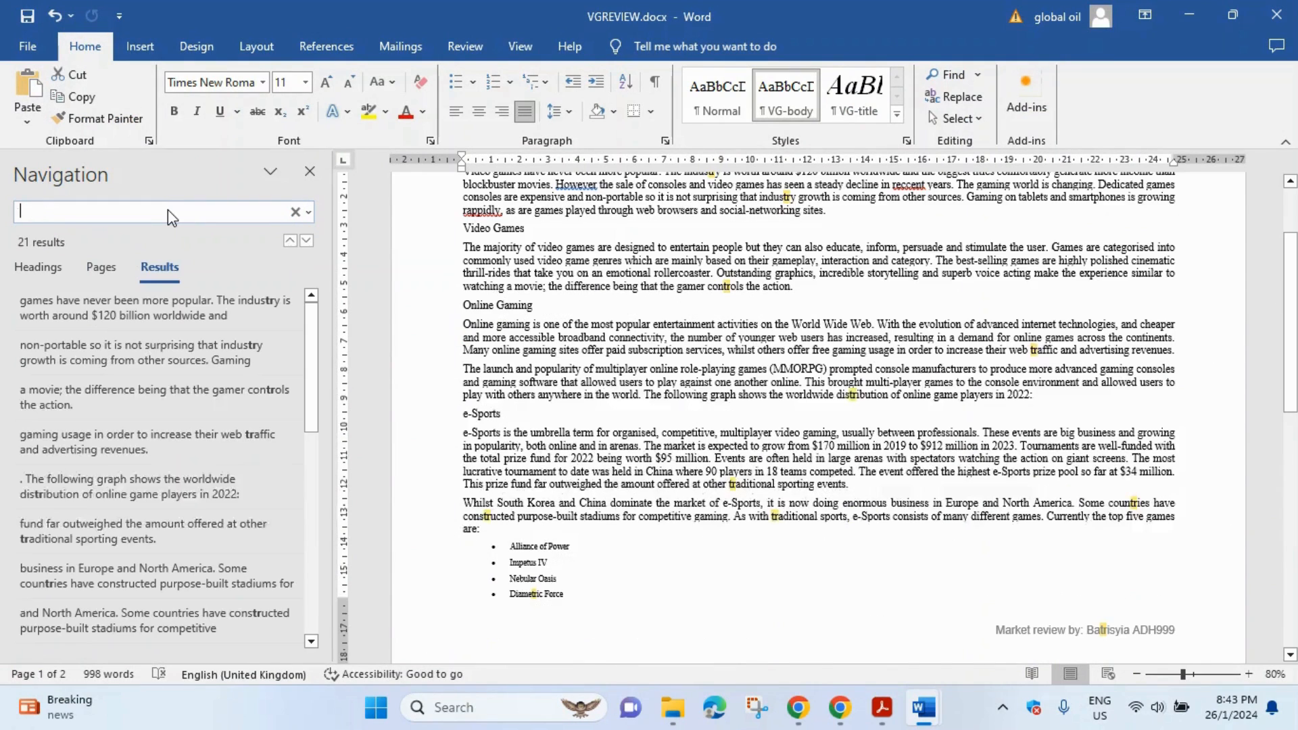
text(sact)
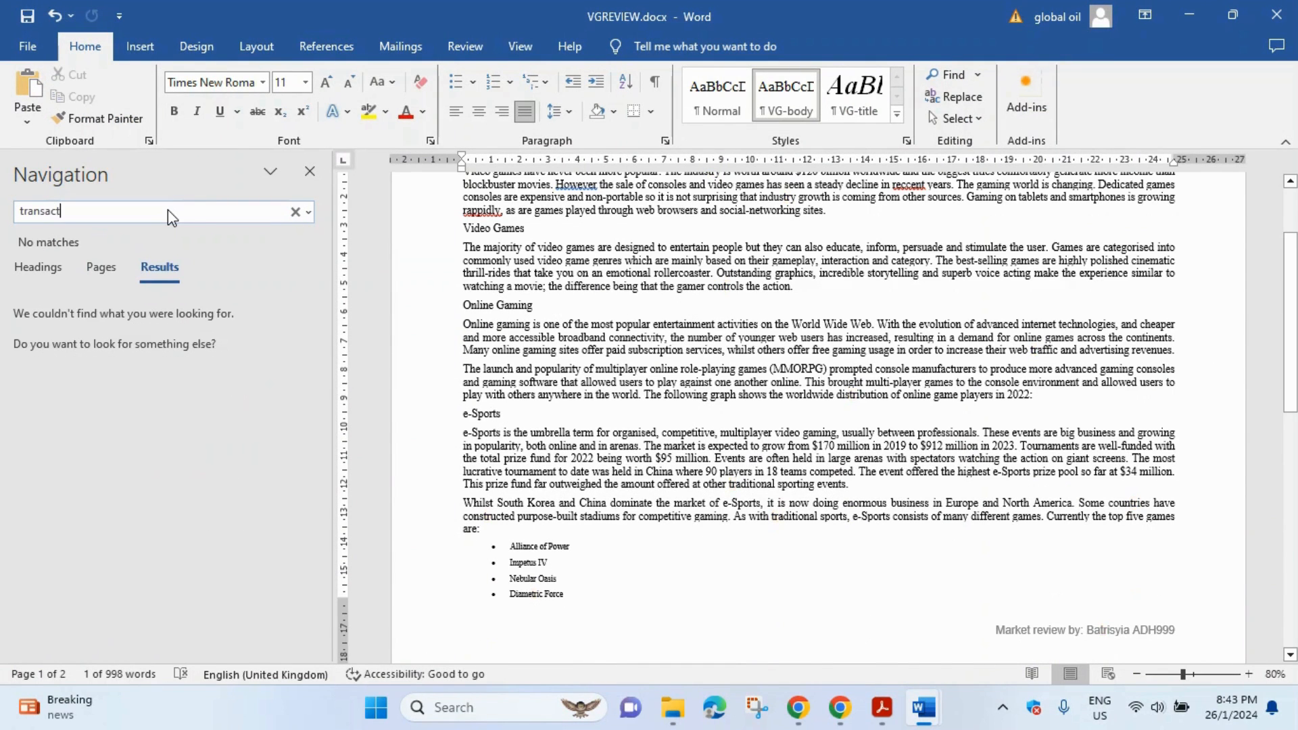
text(ions and ad)
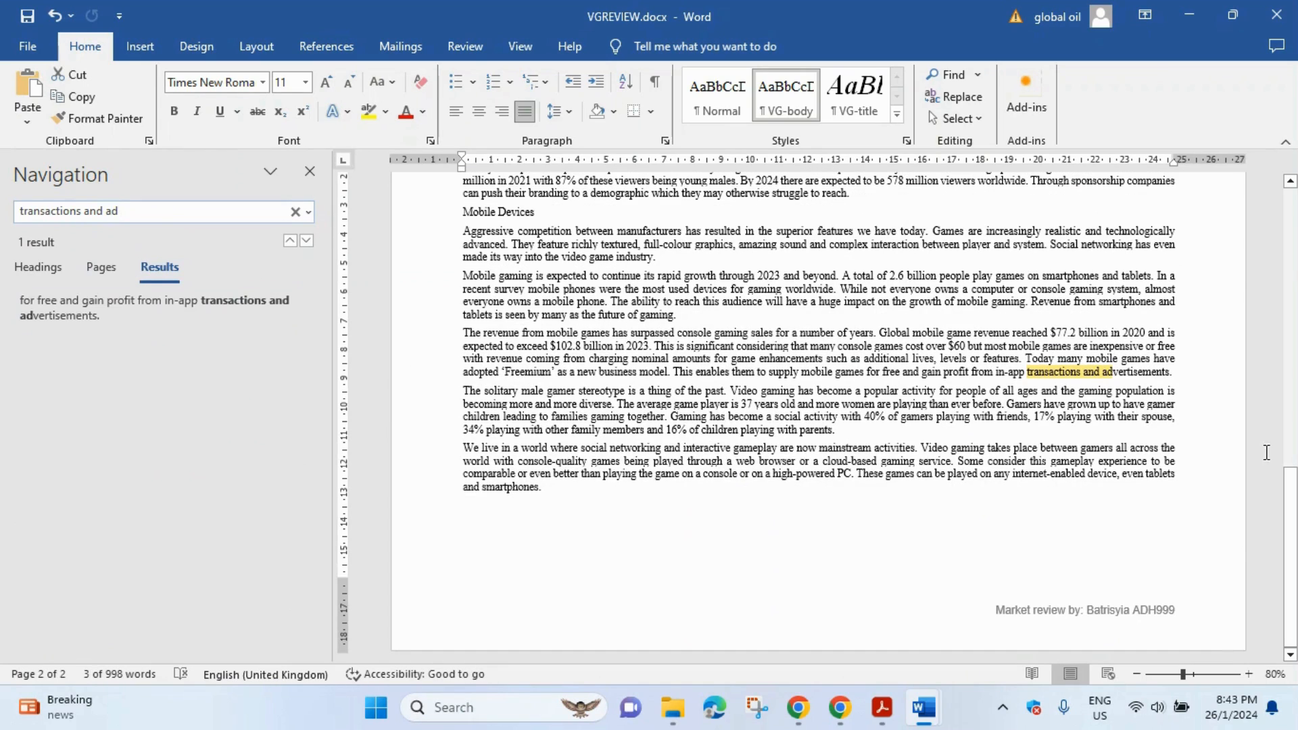
- Select the text from after 'advertisements.' back up to the Video Games subheading
click(1173, 375)
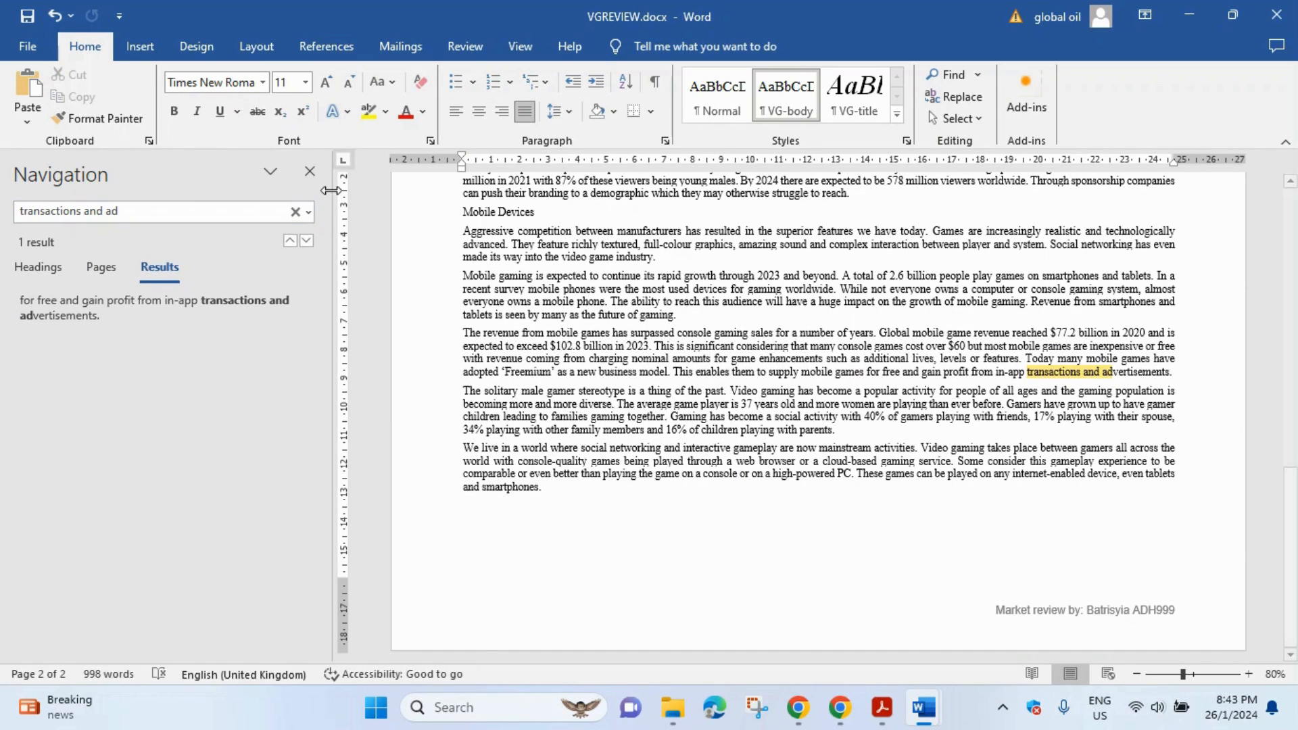
click(310, 171)
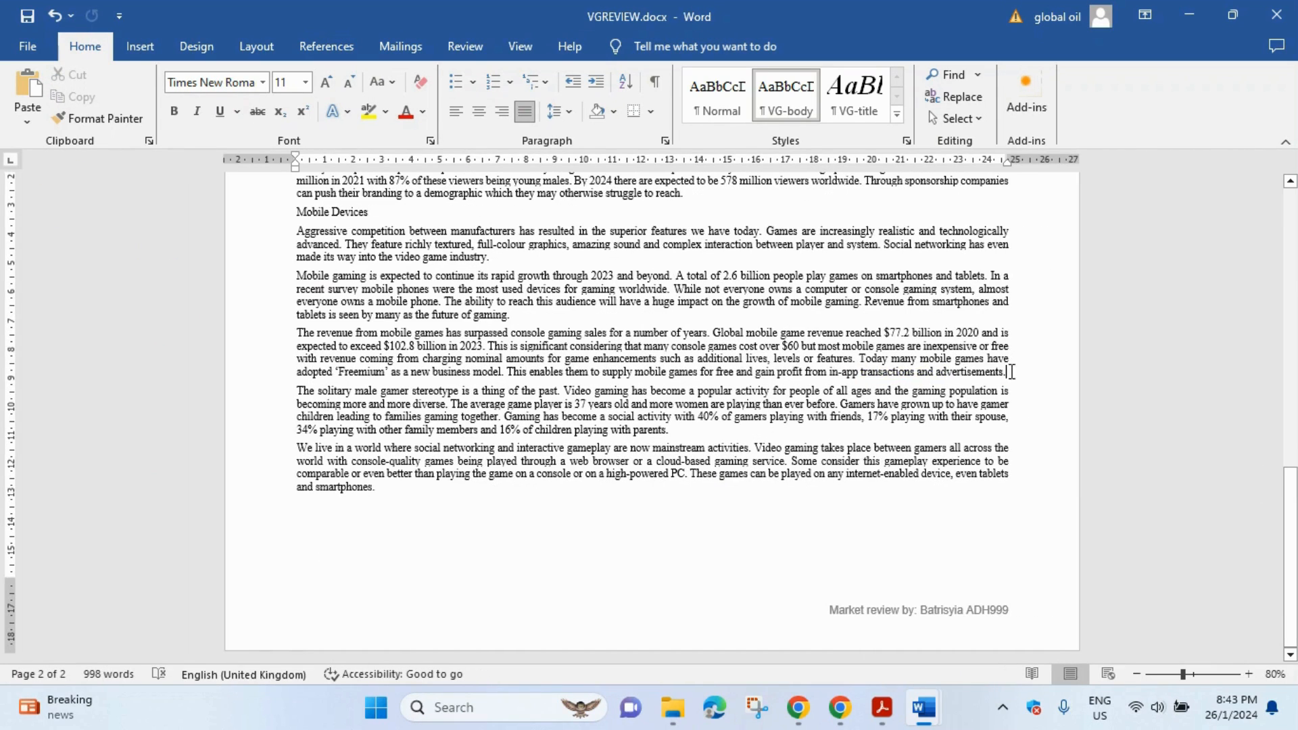
drag(992, 372, 302, 350)
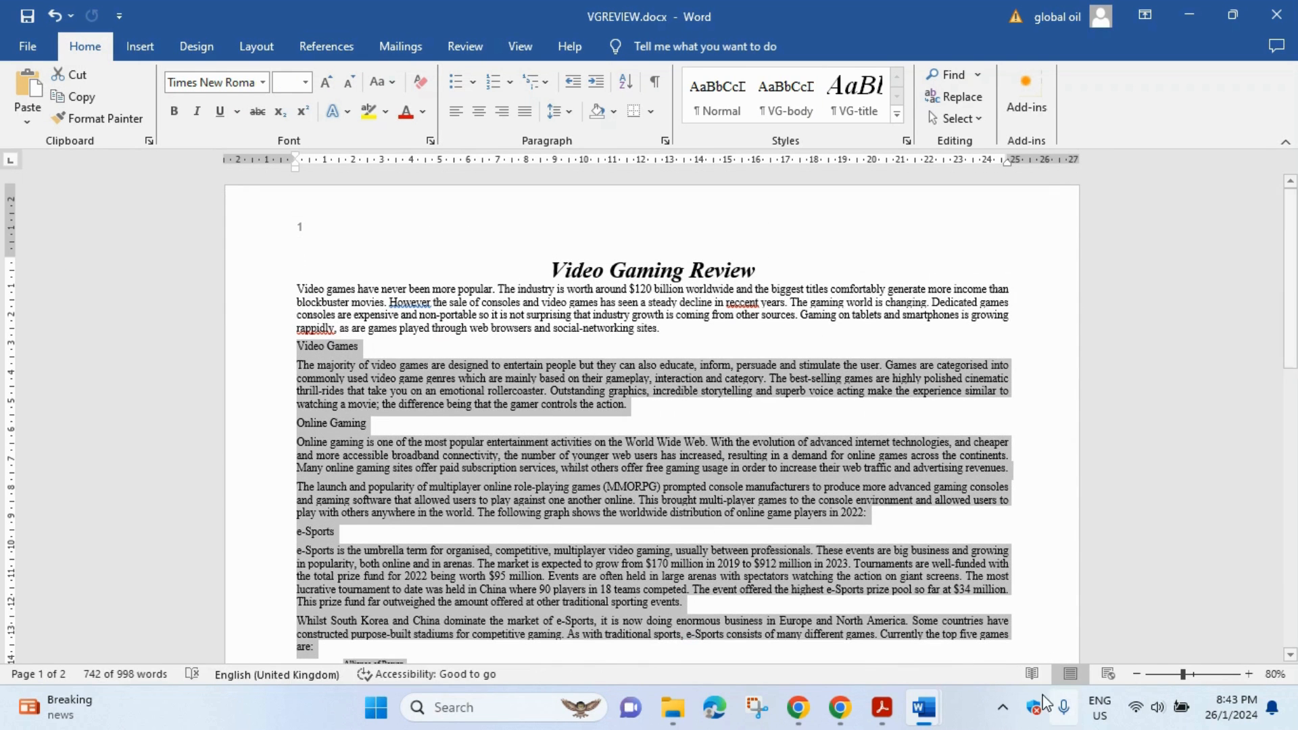
click(845, 716)
click(882, 709)
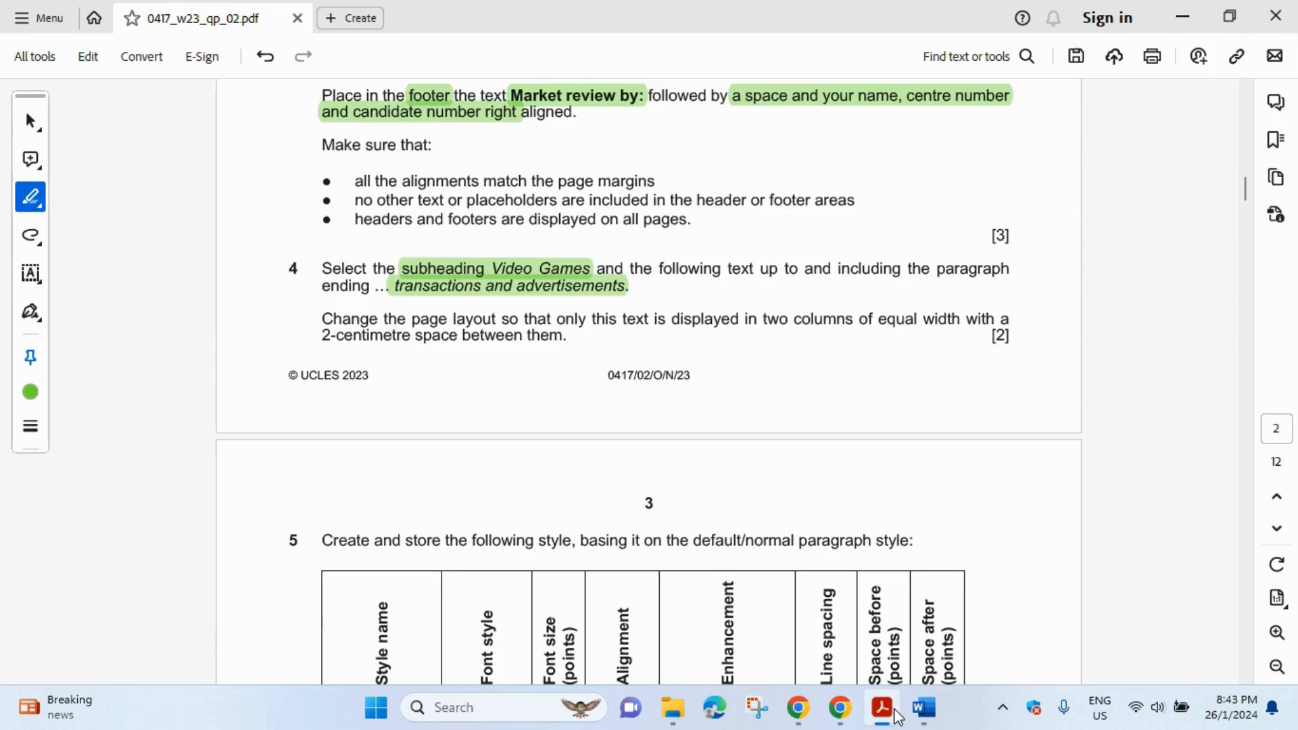
mouse_move(929, 722)
click(985, 652)
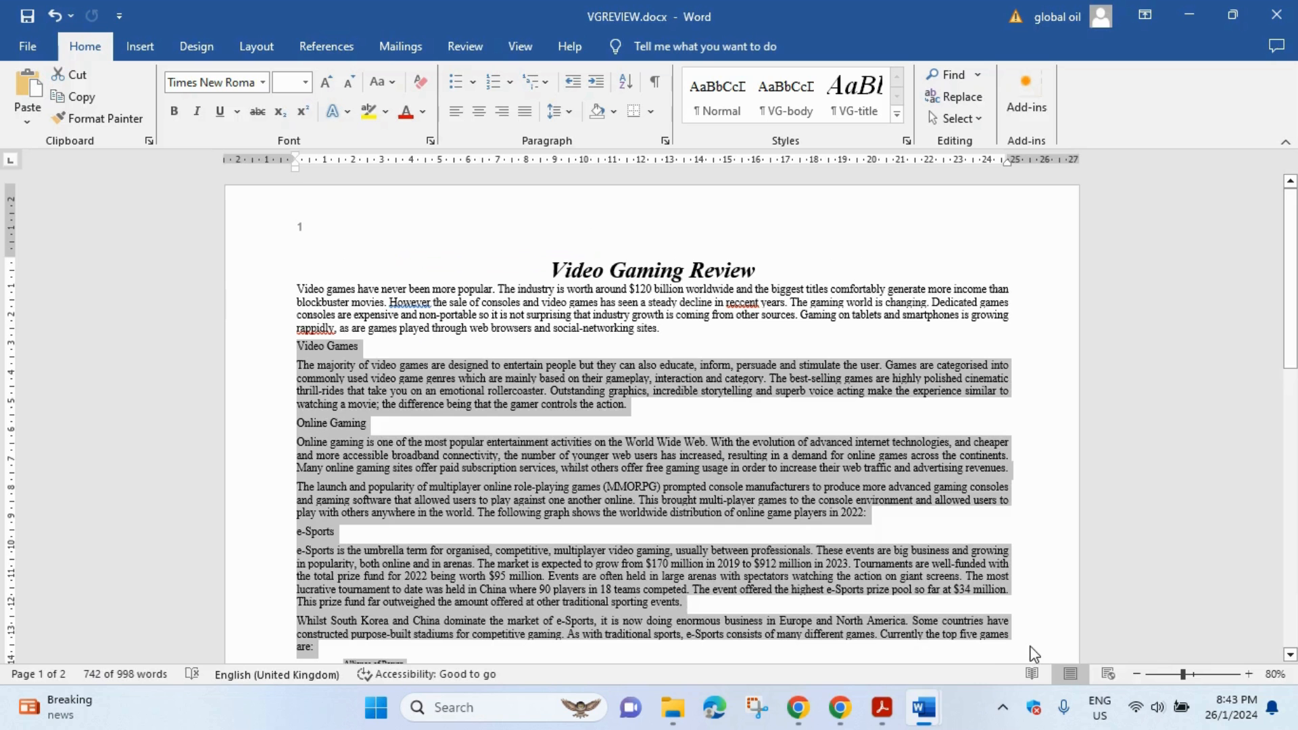
- Highlight the column terms 'two columns', 'equal width' and '2-centimetre space' in Task 4
click(882, 709)
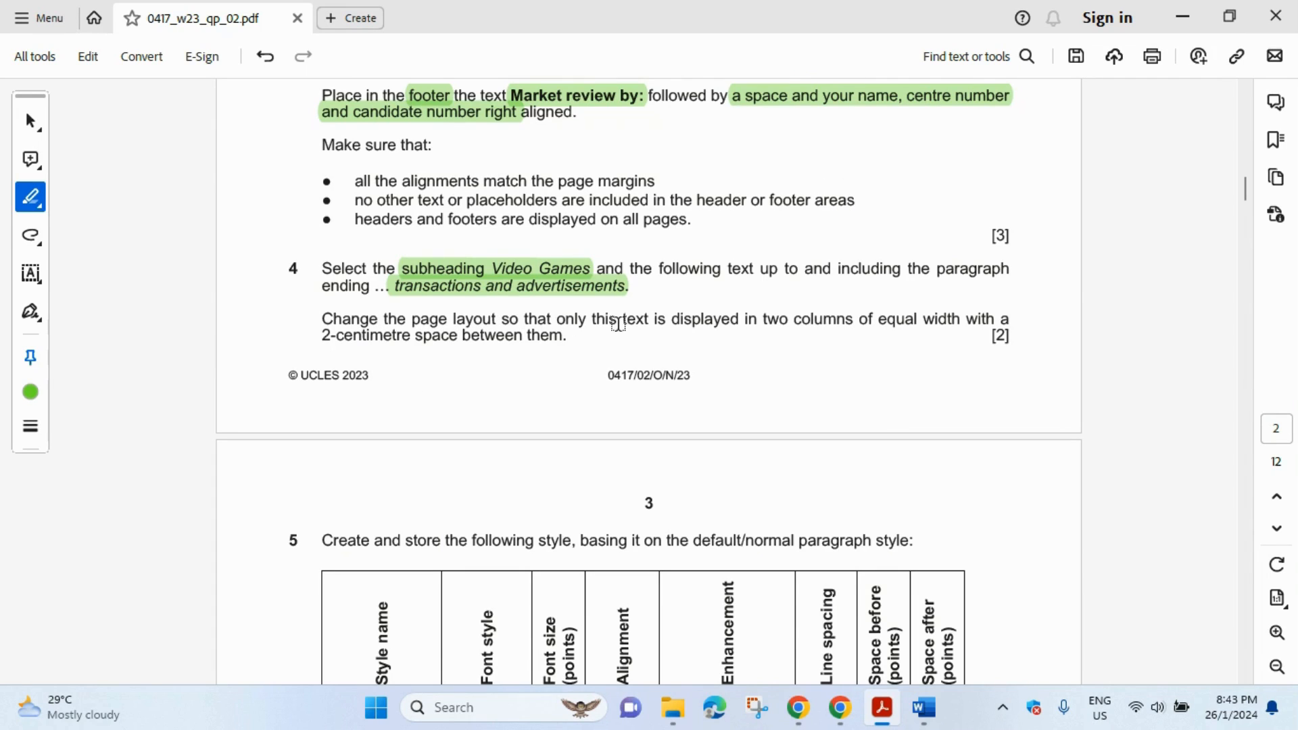
mouse_move(761, 319)
mouse_down()
mouse_move(980, 318)
mouse_move(962, 318)
mouse_up()
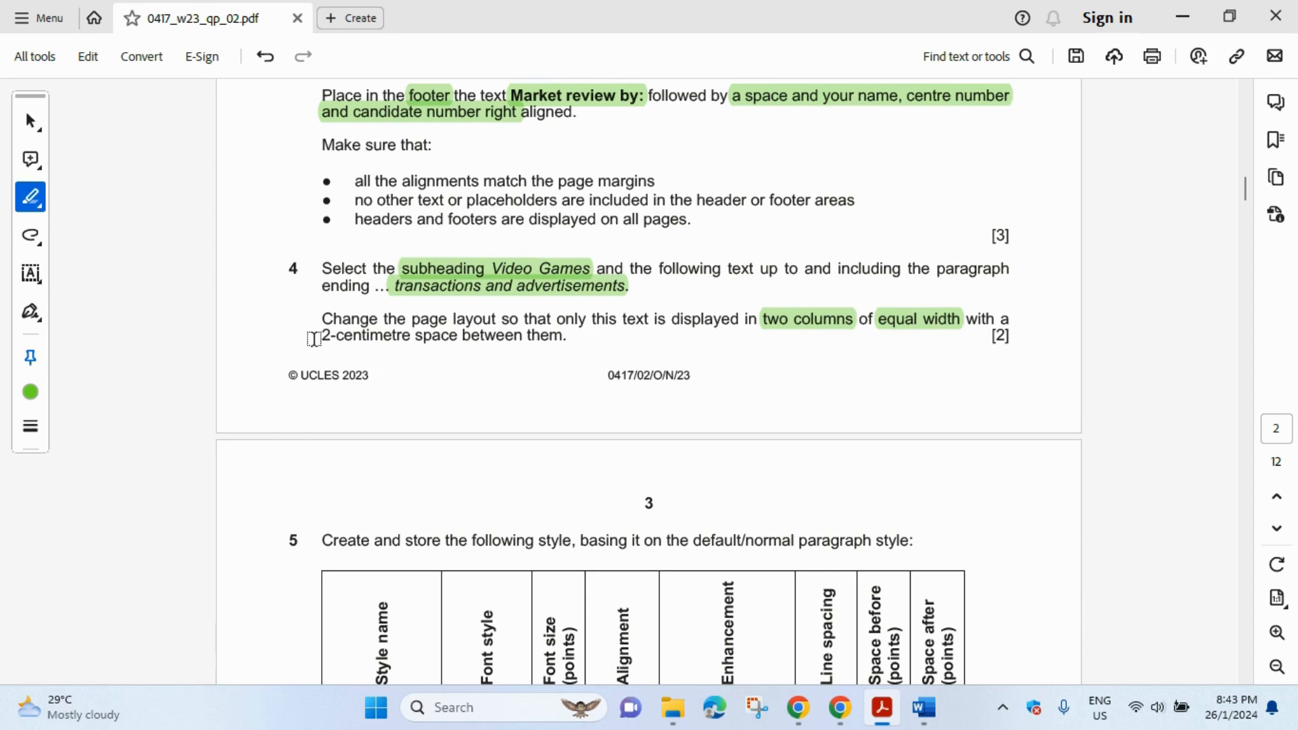
drag(314, 339, 462, 336)
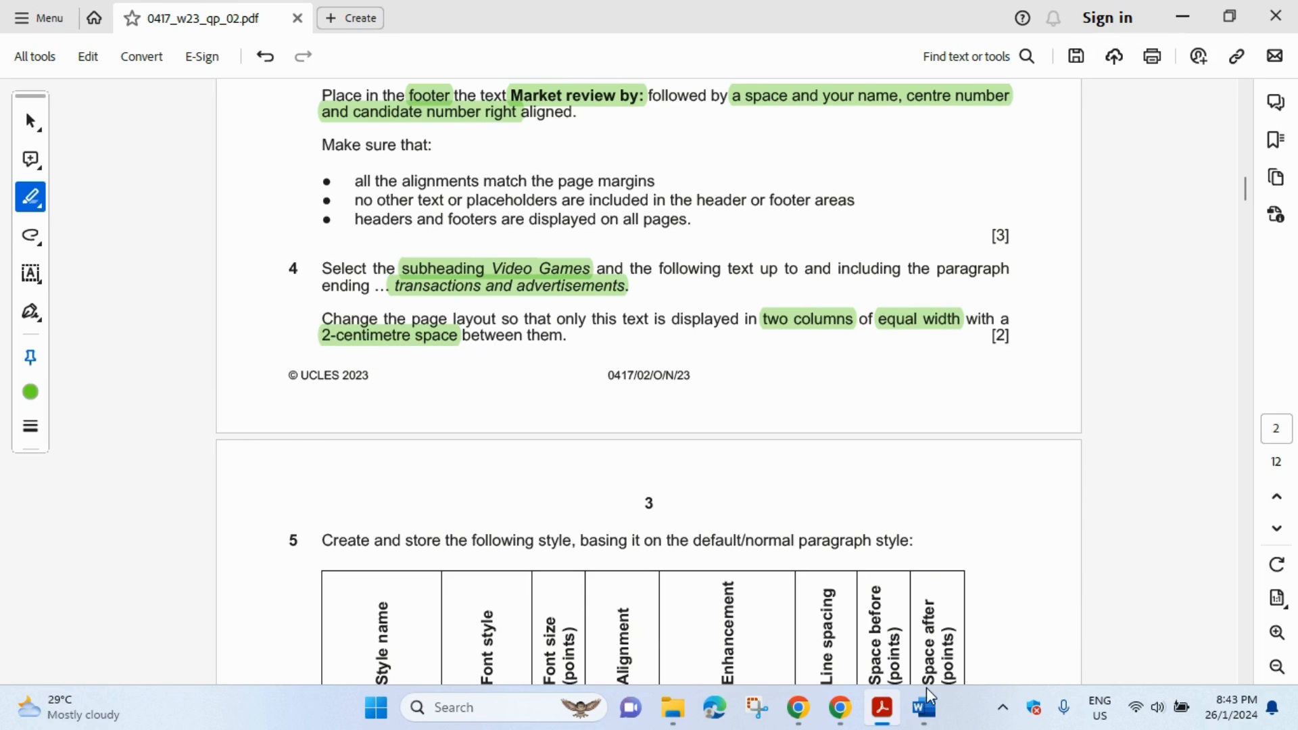
mouse_move(949, 719)
click(985, 666)
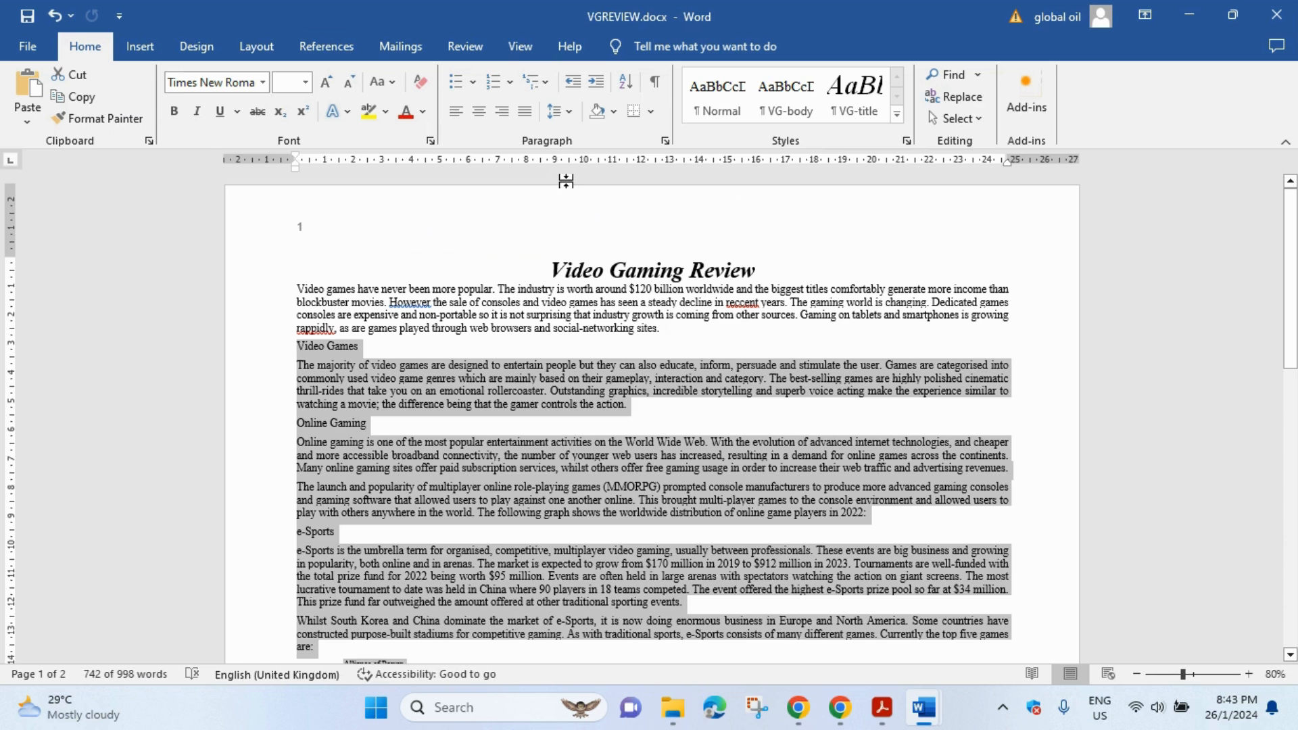
- Format the selected Video Games text as two equal columns with 2 cm spacing
click(254, 48)
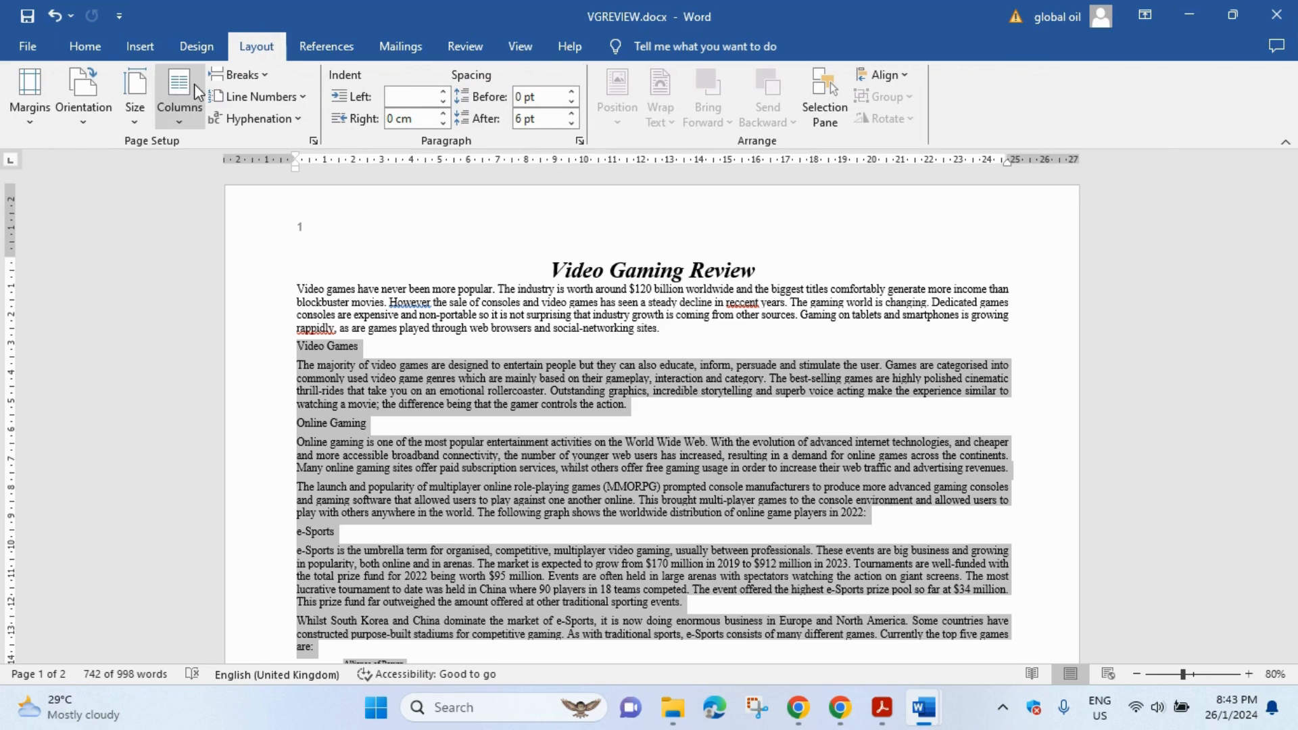
click(176, 109)
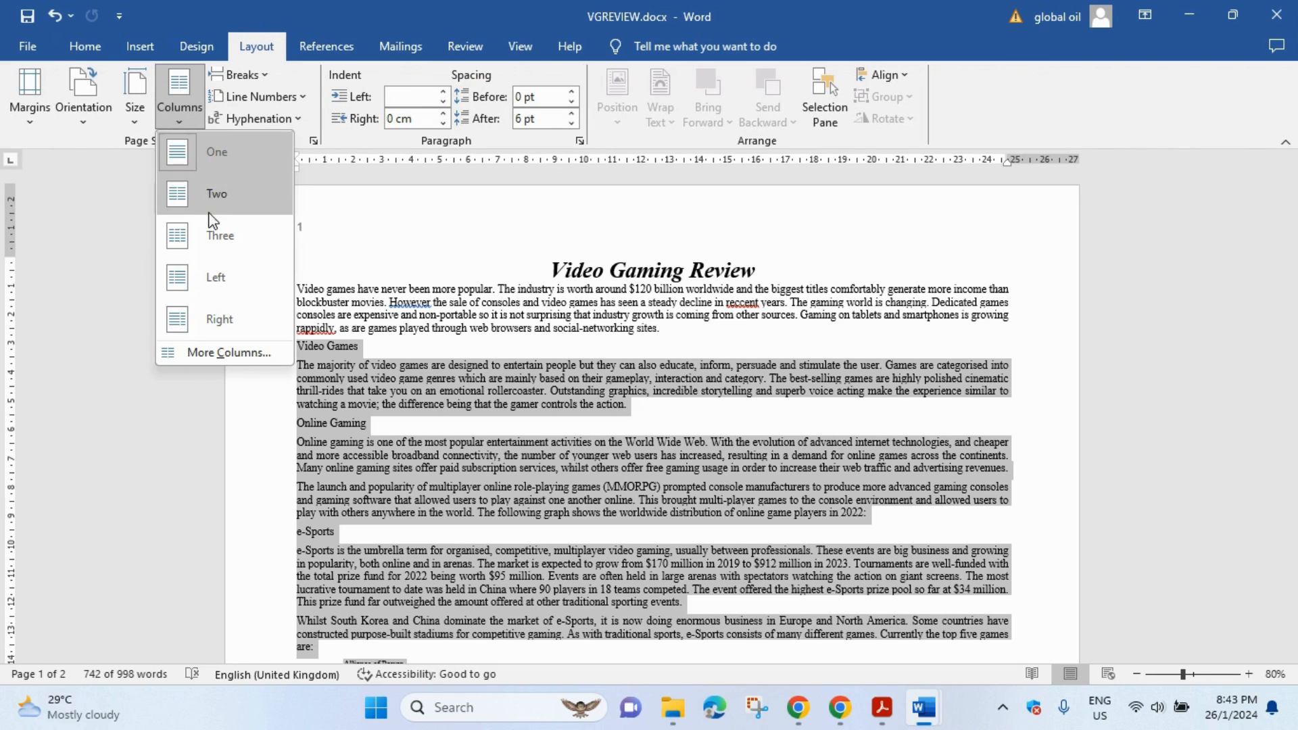
click(242, 346)
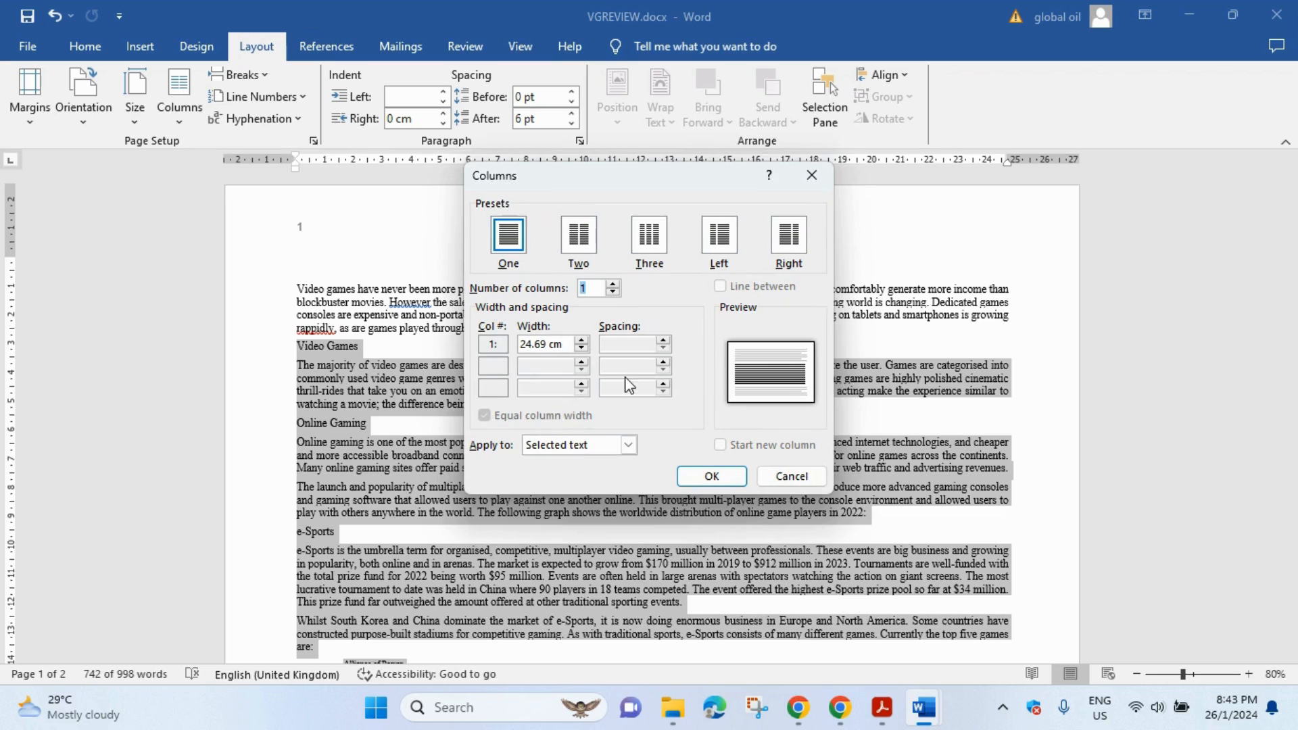
click(577, 239)
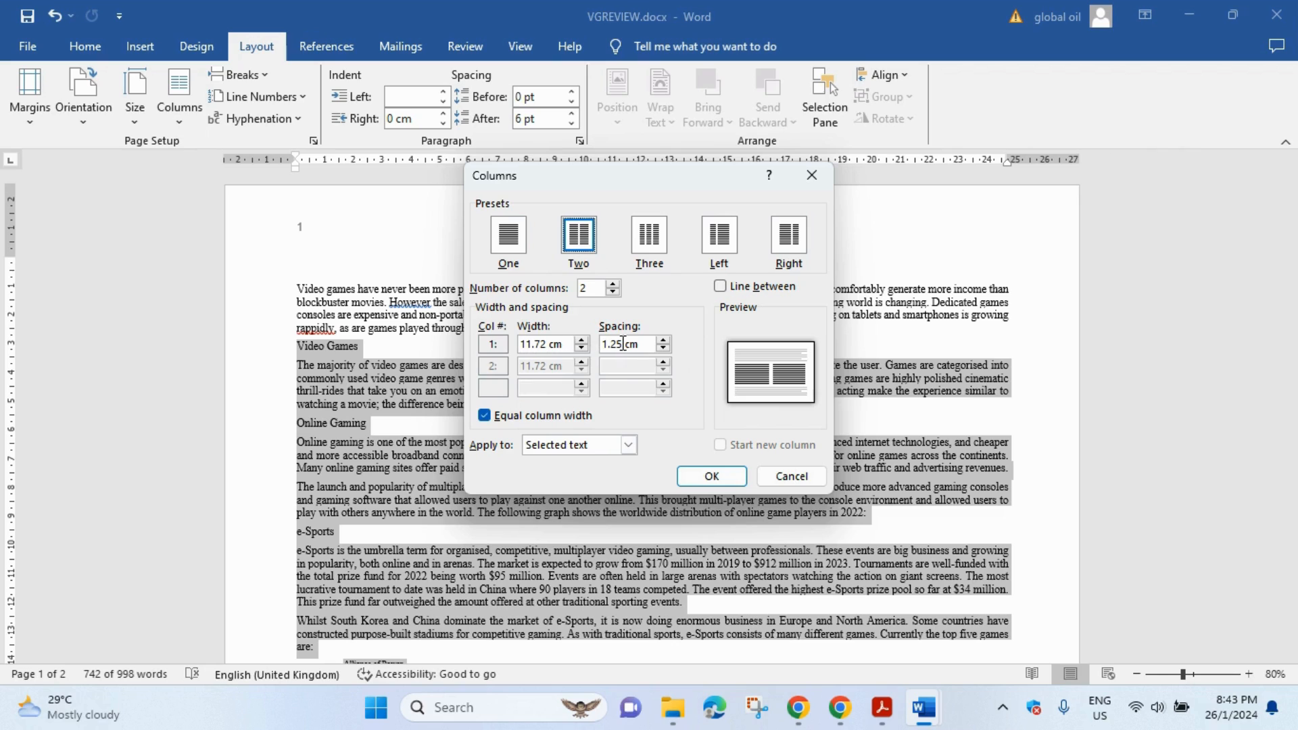
drag(622, 344, 574, 350)
text(2)
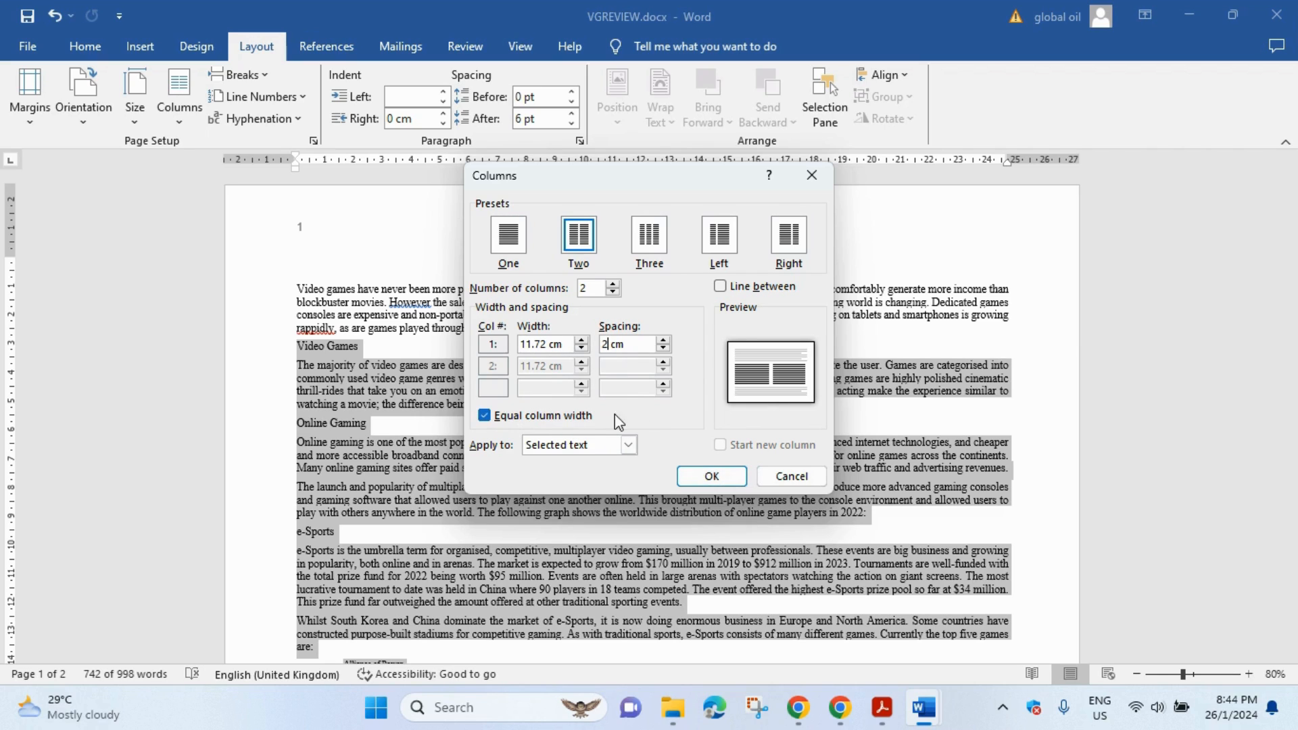
click(717, 473)
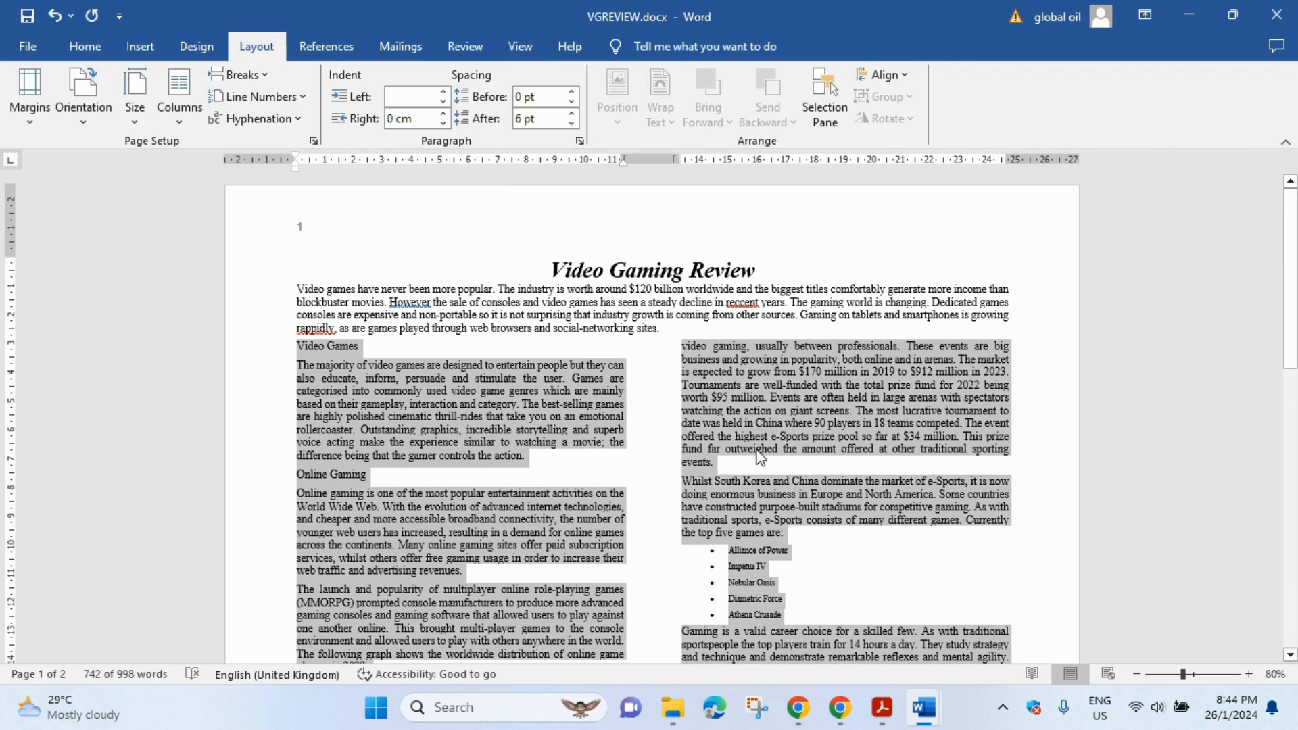
click(663, 327)
scroll(674, 369, down, 10)
scroll(673, 370, up, 15)
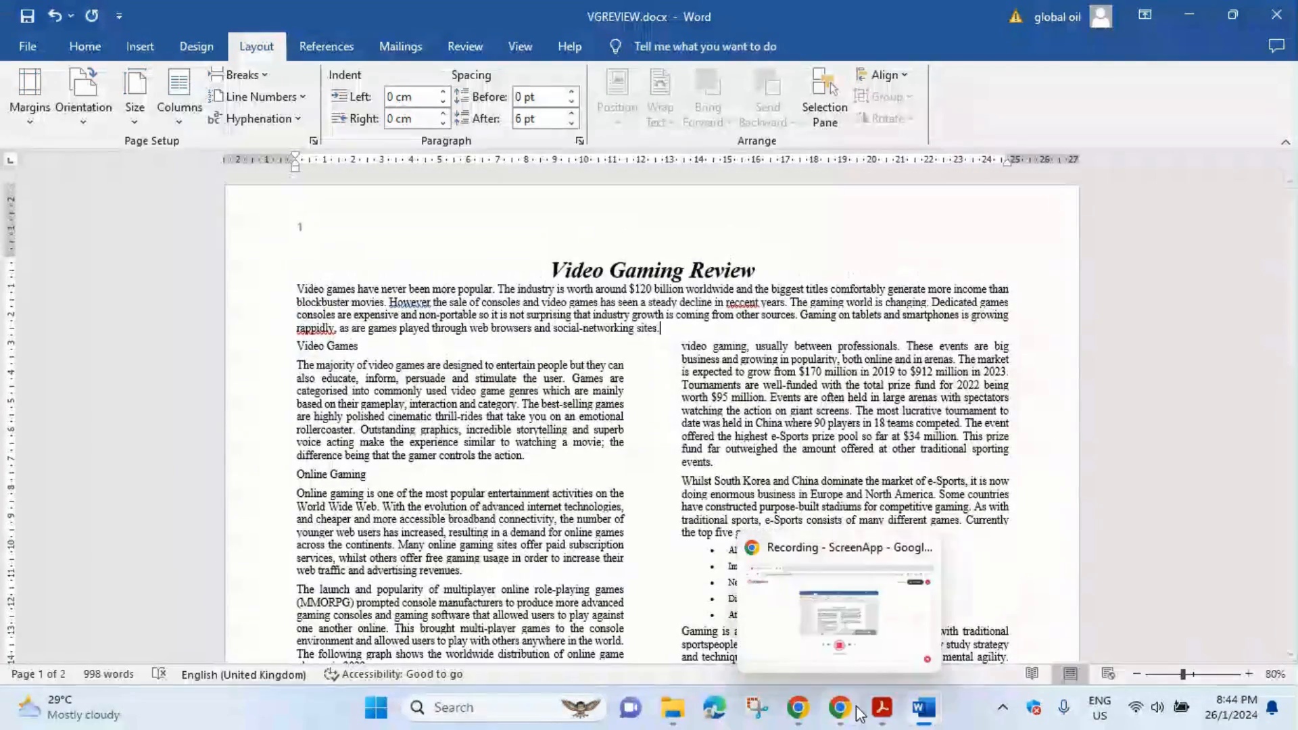
click(883, 708)
- Scroll to question 5 and highlight 'default/normal paragraph style:' in green
scroll(694, 447, down, 4)
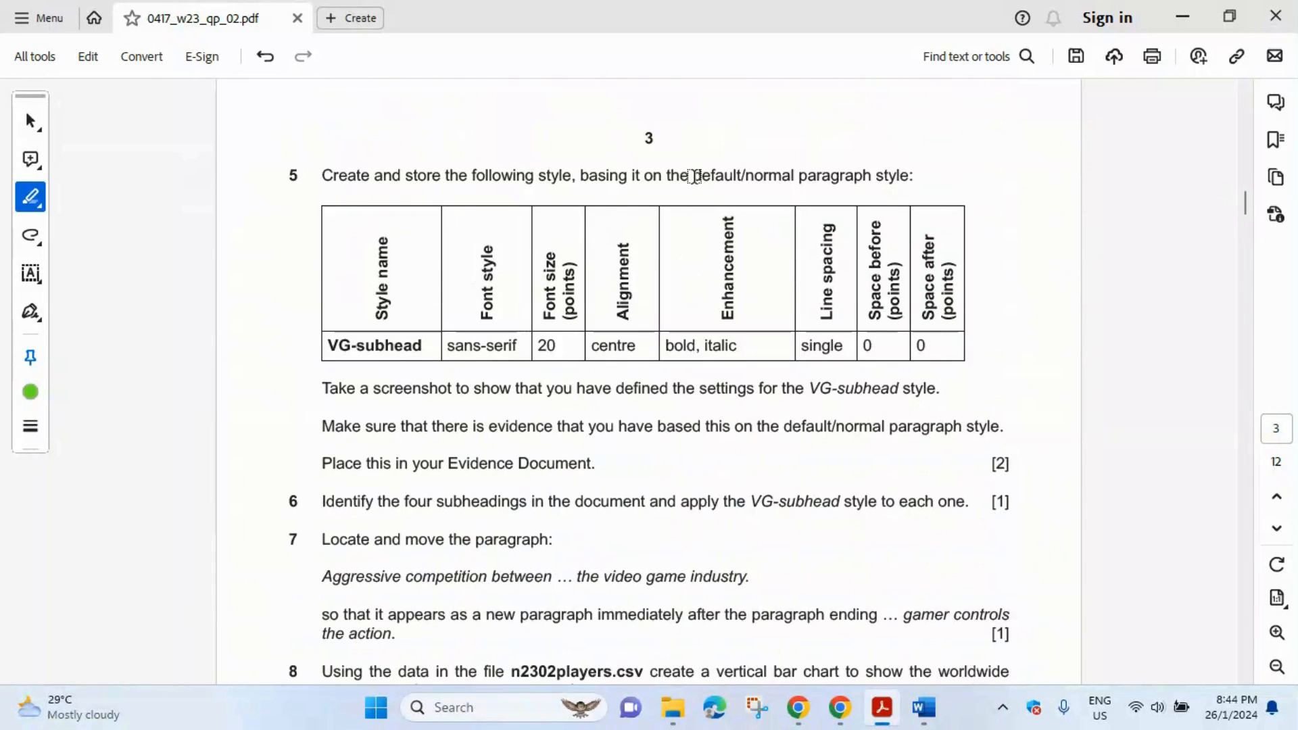
drag(694, 177, 913, 177)
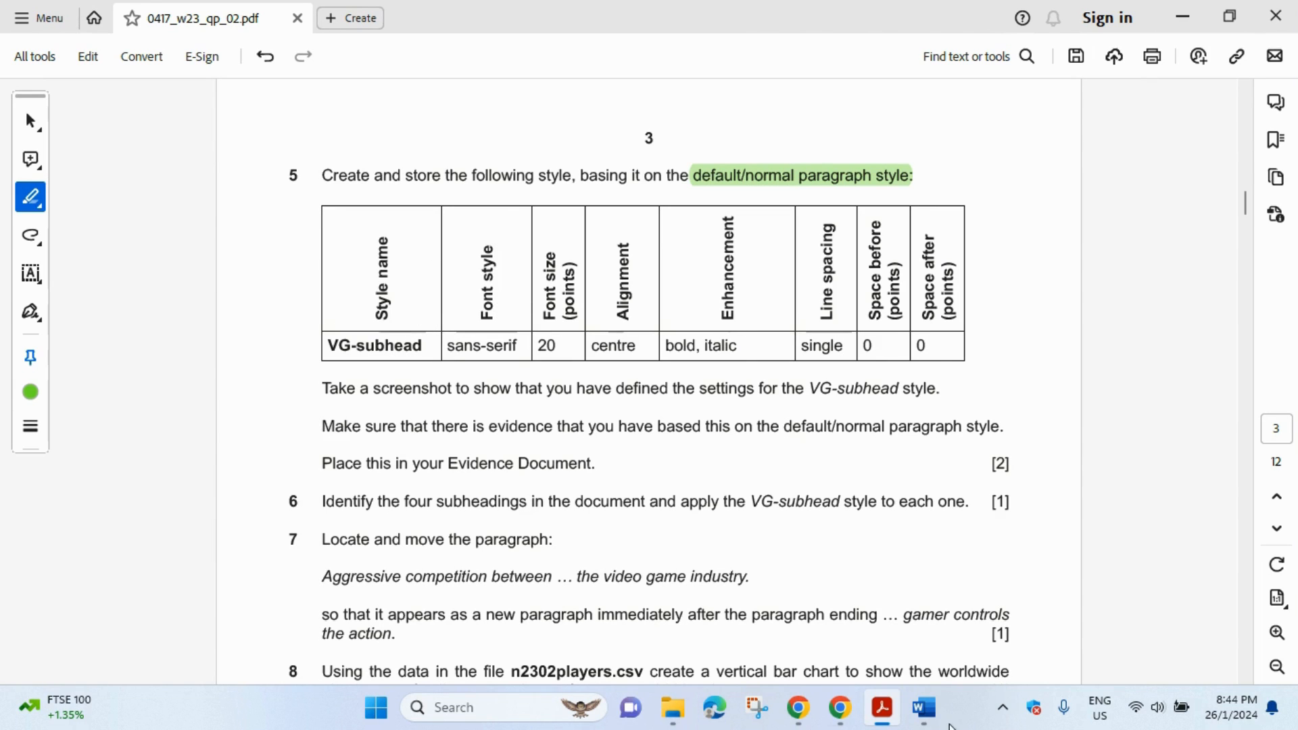
mouse_move(923, 708)
click(1029, 631)
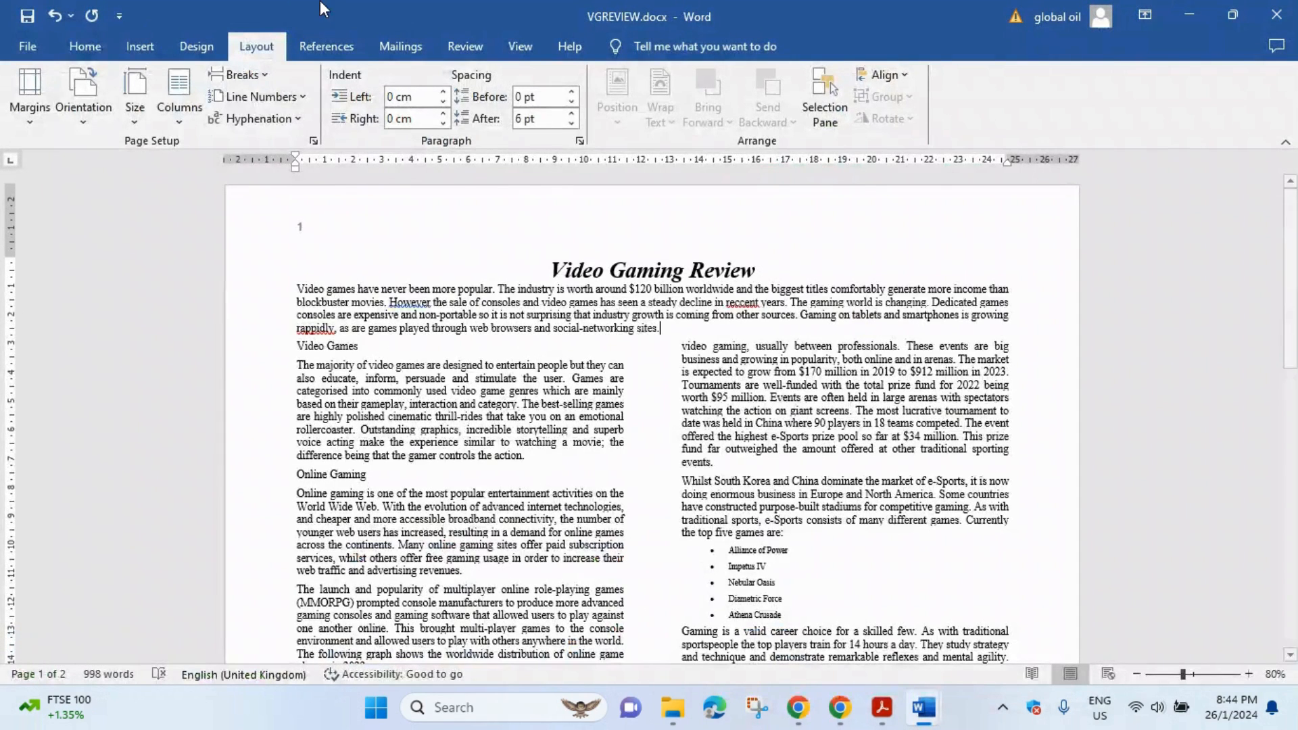
- Start a new paragraph style named VG-subhead based on Normal
click(86, 48)
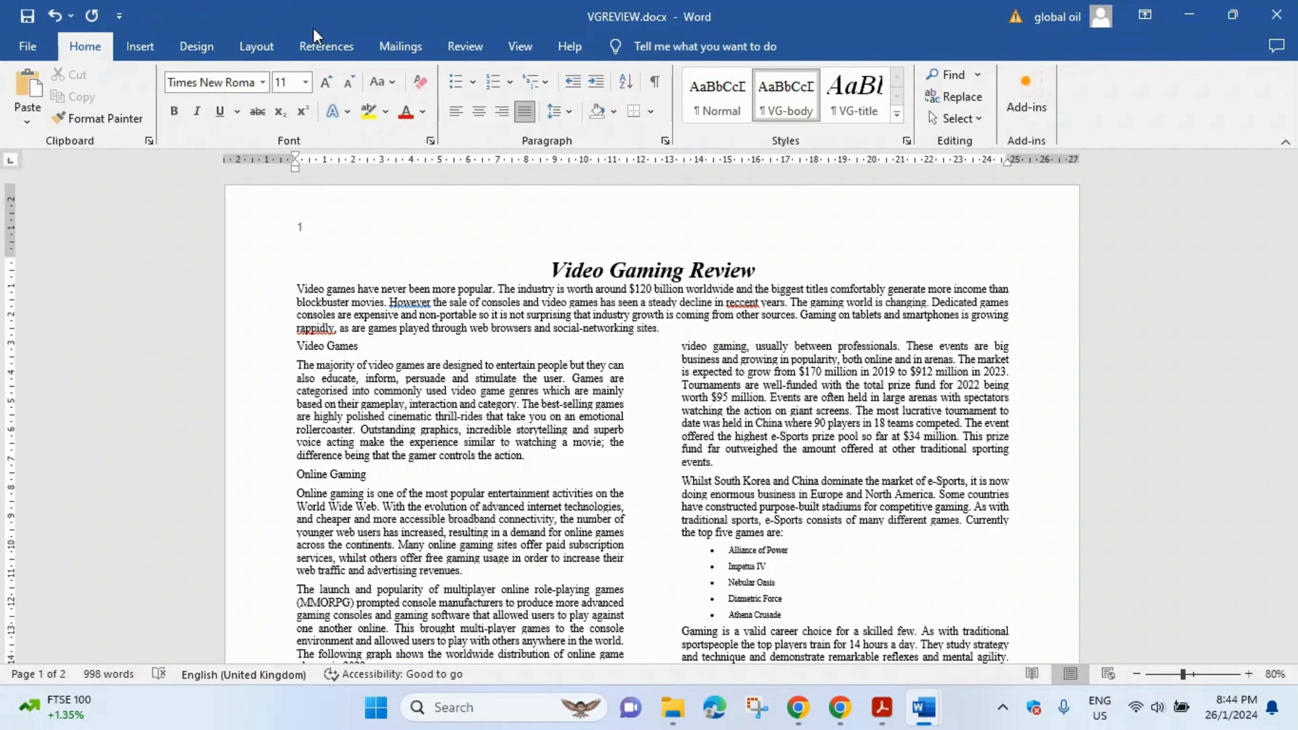
click(906, 141)
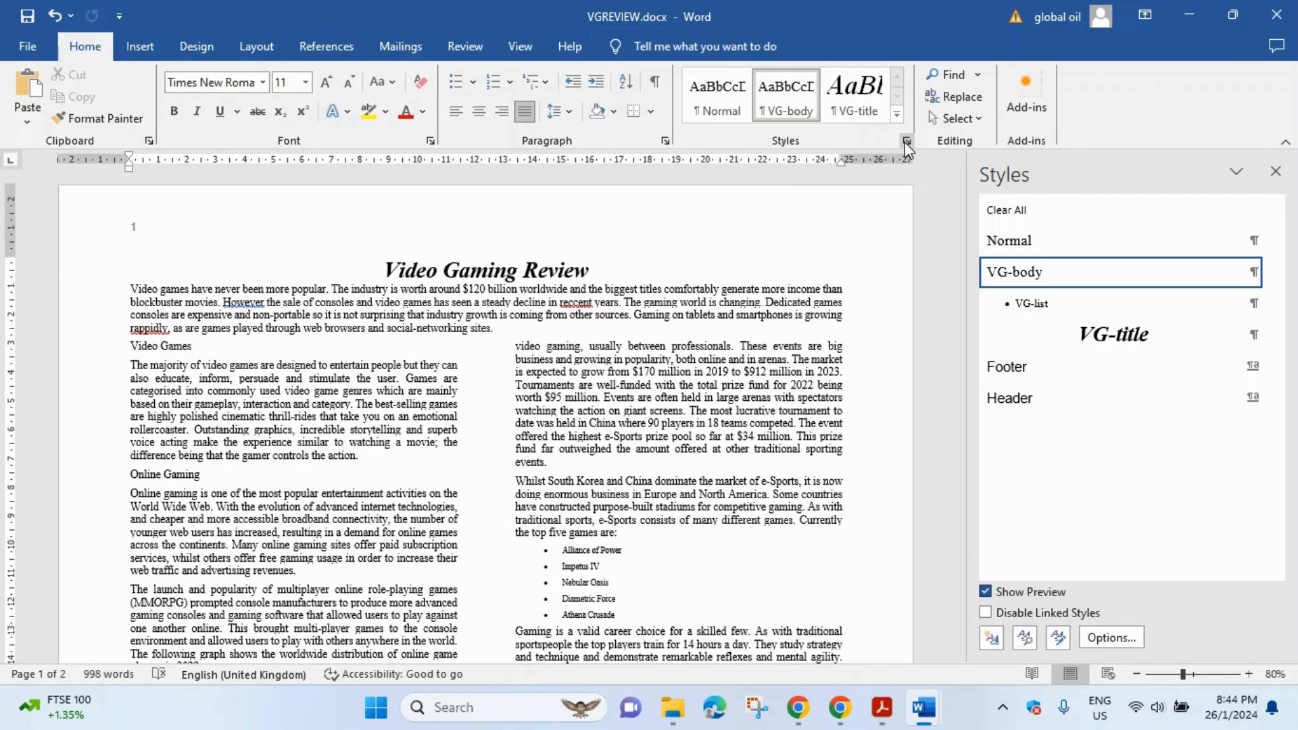
click(991, 640)
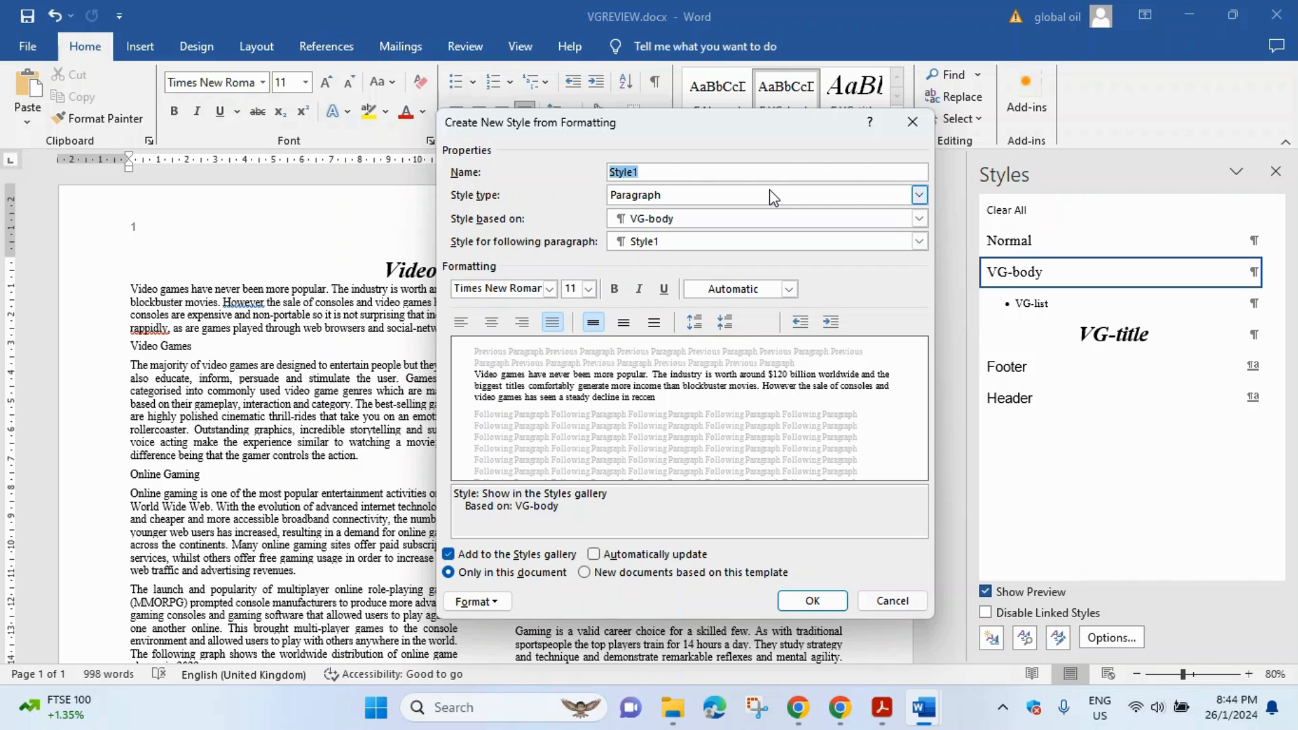
text(VG-subhead)
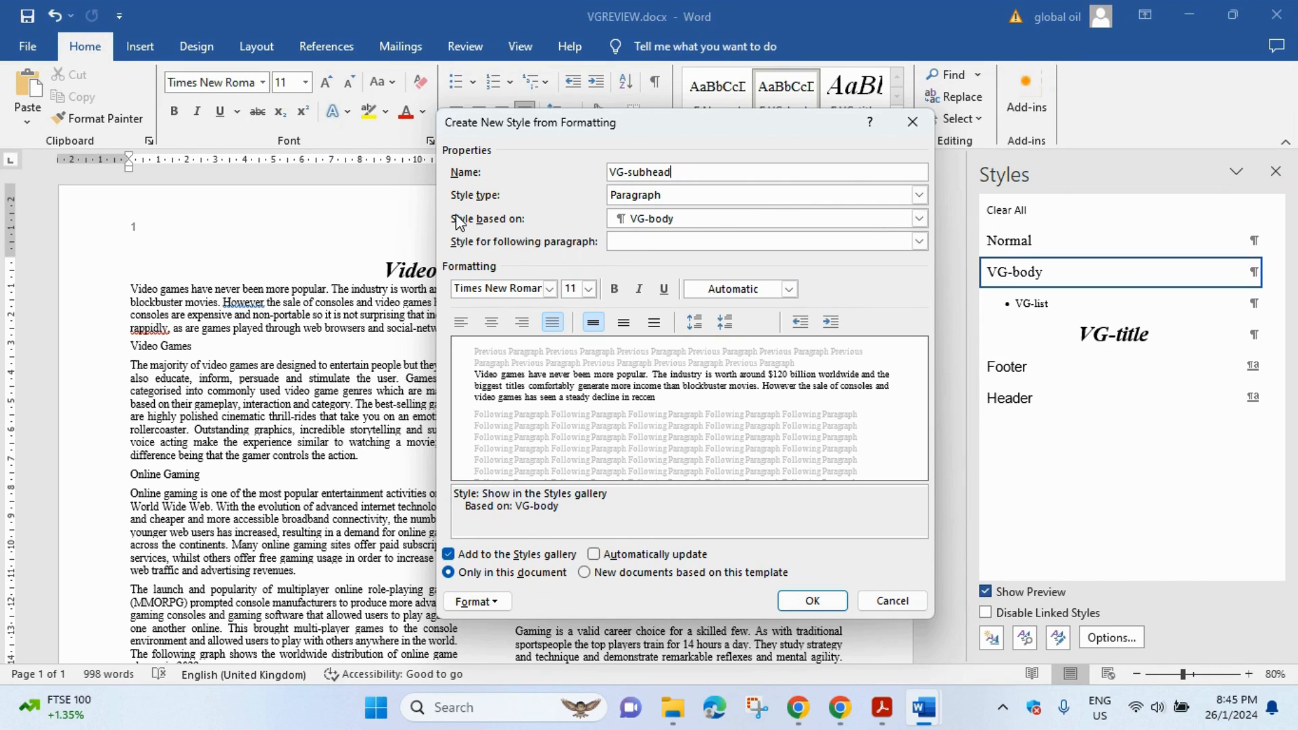
click(919, 218)
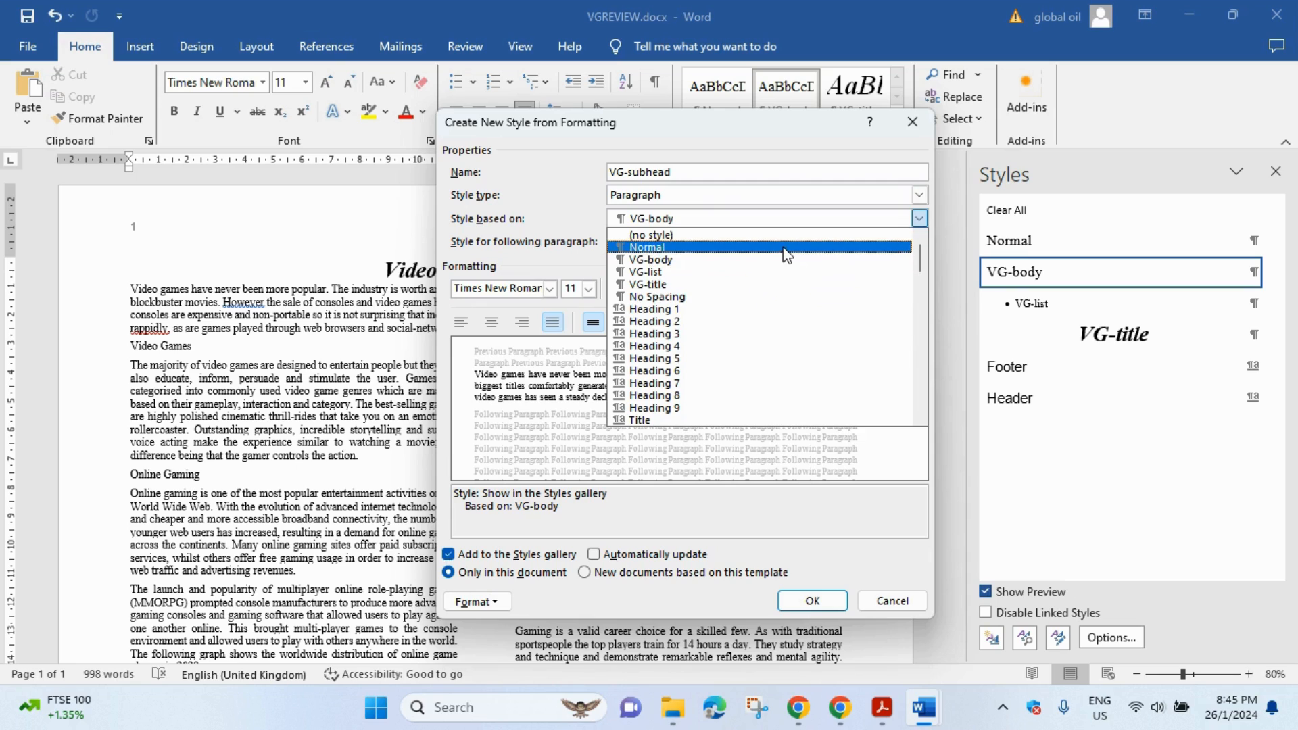
click(676, 247)
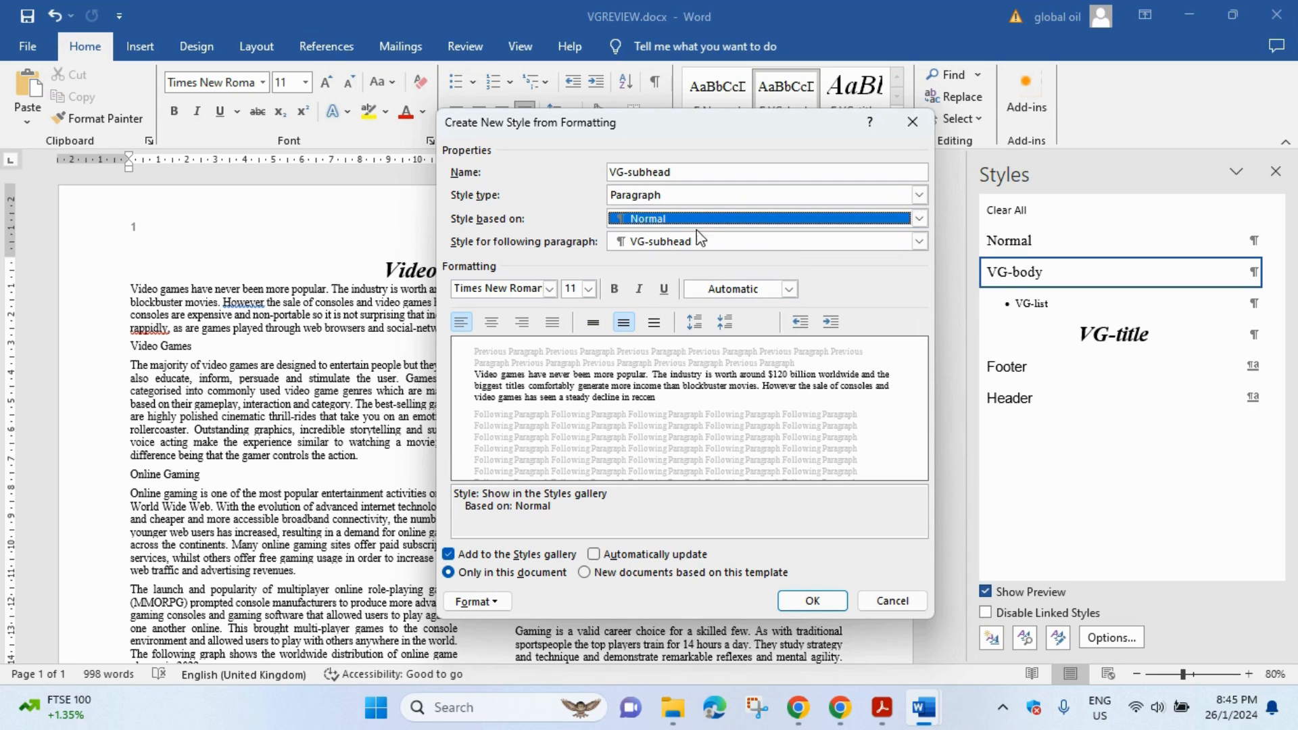
click(882, 707)
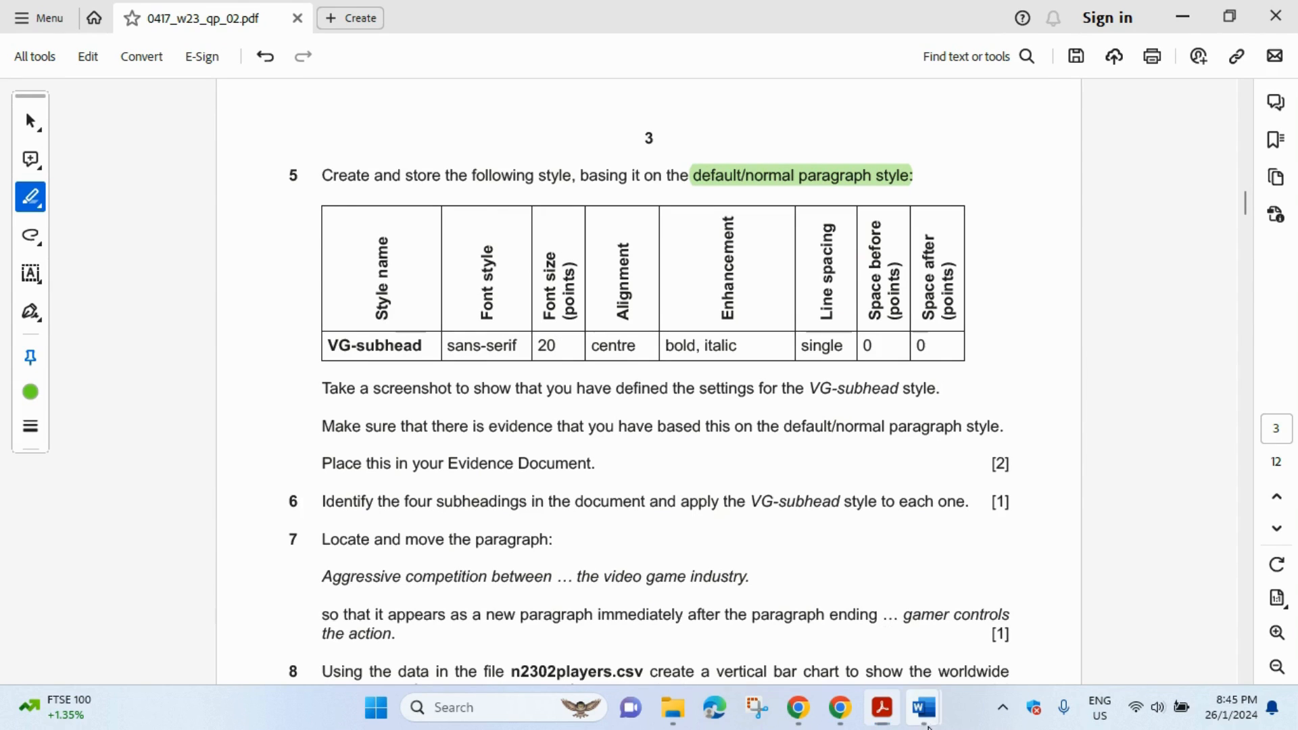
mouse_move(923, 707)
click(934, 580)
- Set VG-subhead's font to Arial 20 pt, bold, italic, centred
click(533, 292)
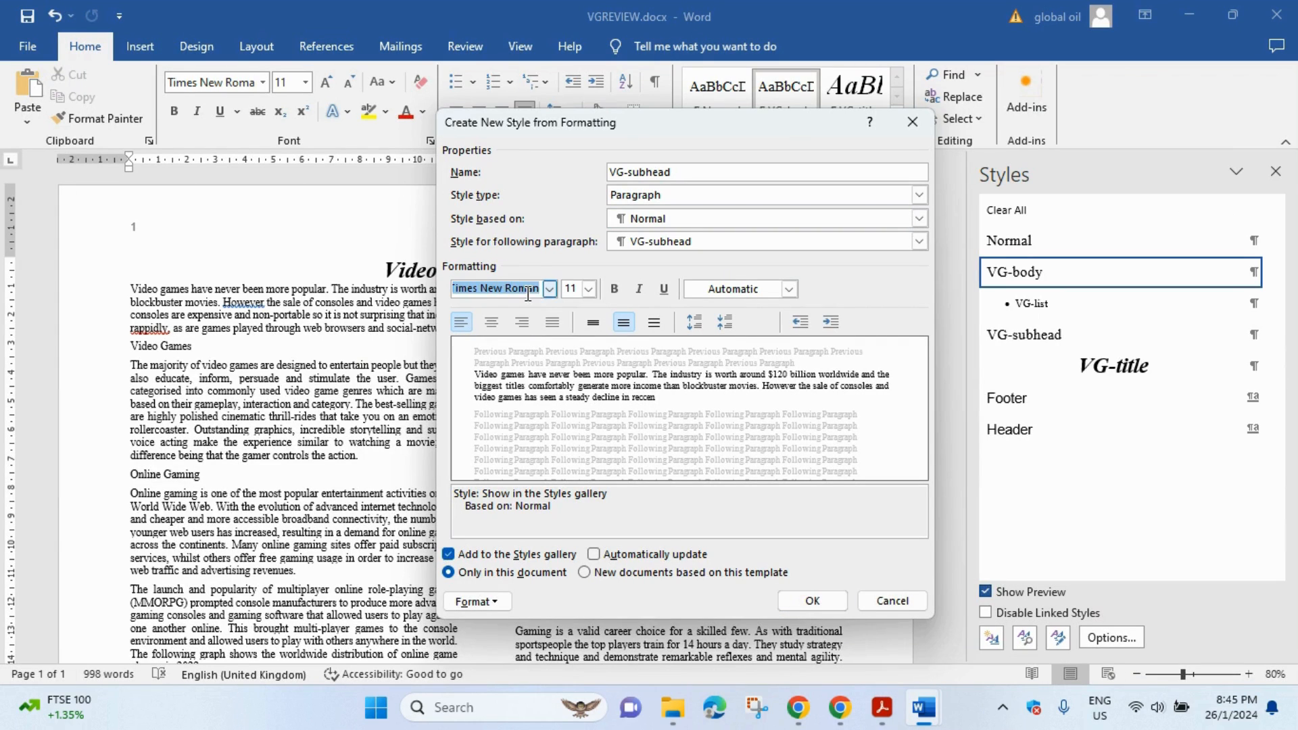
text(Arial)
key(Return)
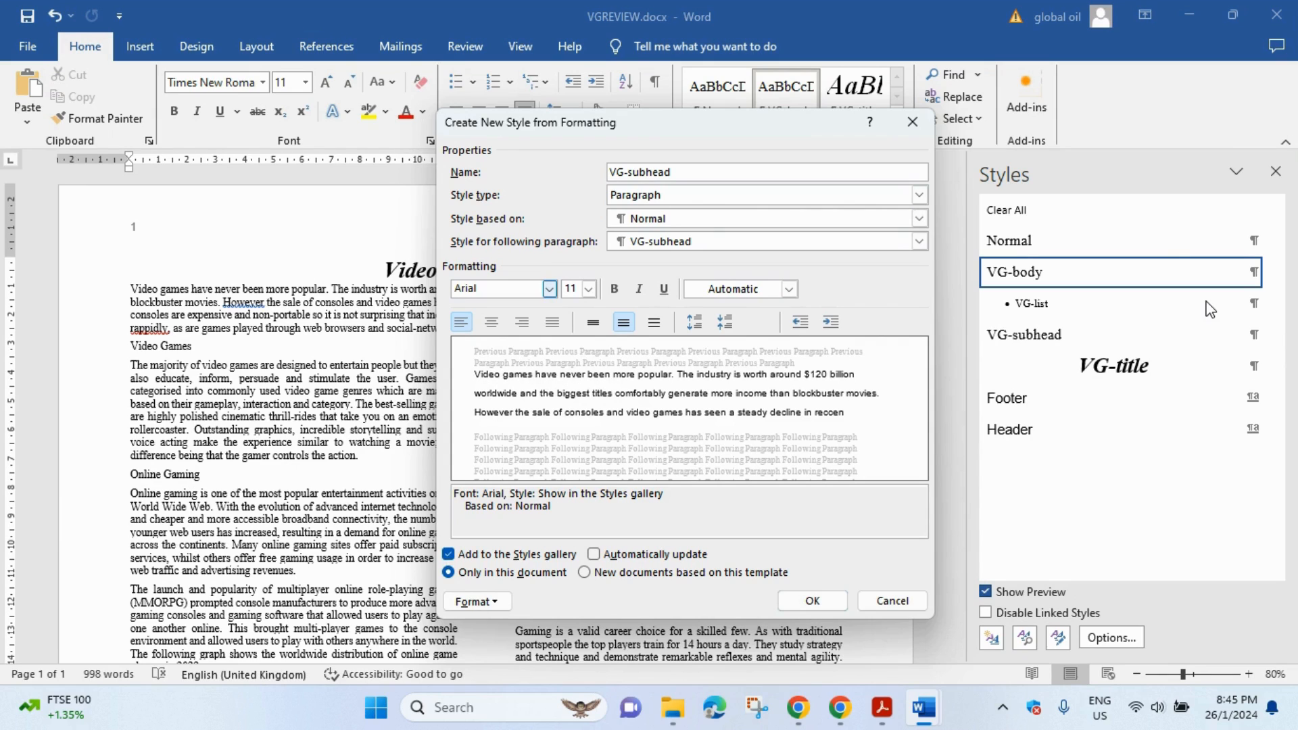
click(589, 291)
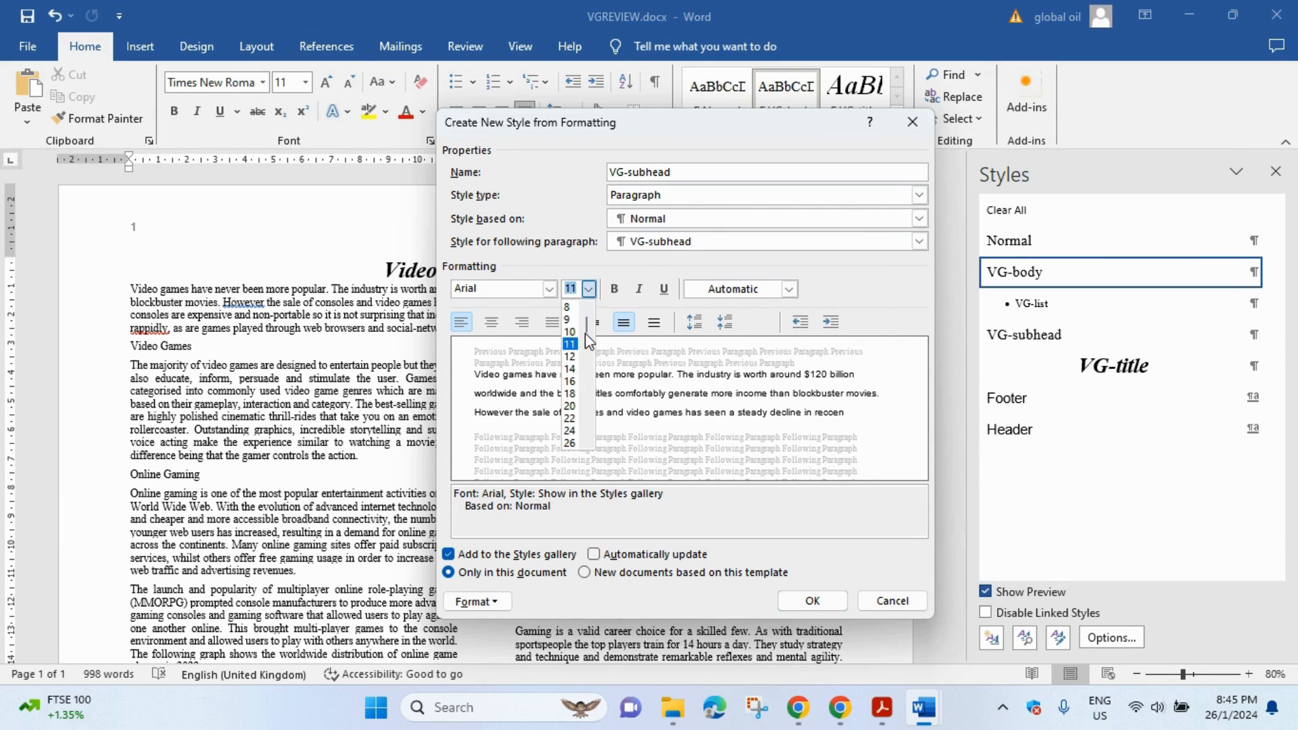
click(576, 408)
click(882, 701)
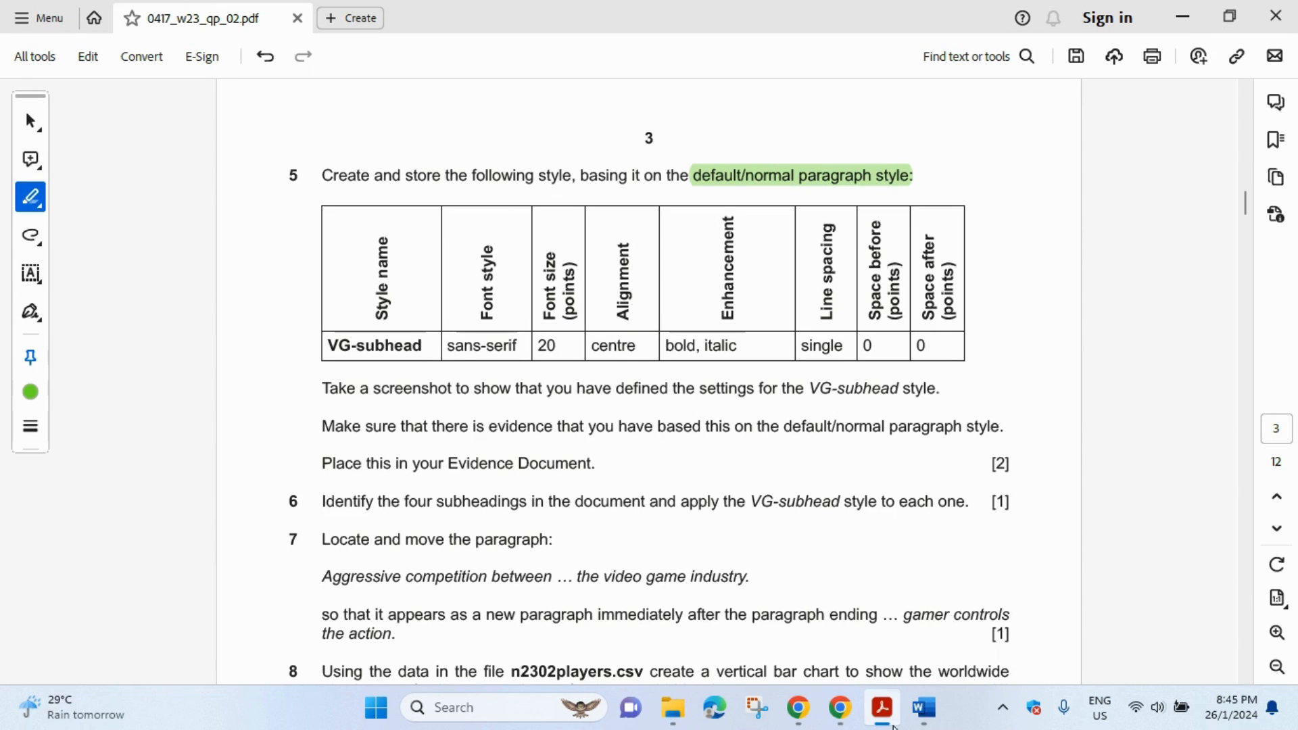
mouse_move(924, 707)
click(996, 656)
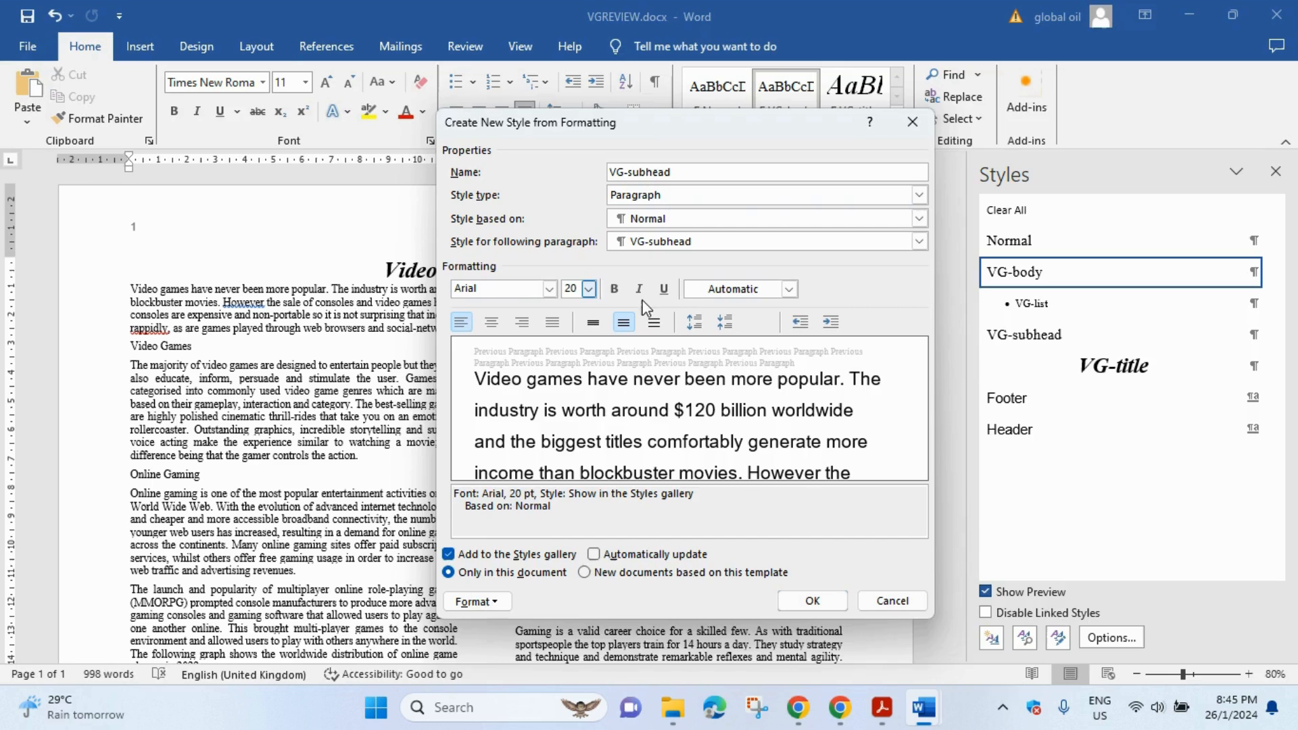
click(492, 322)
click(615, 289)
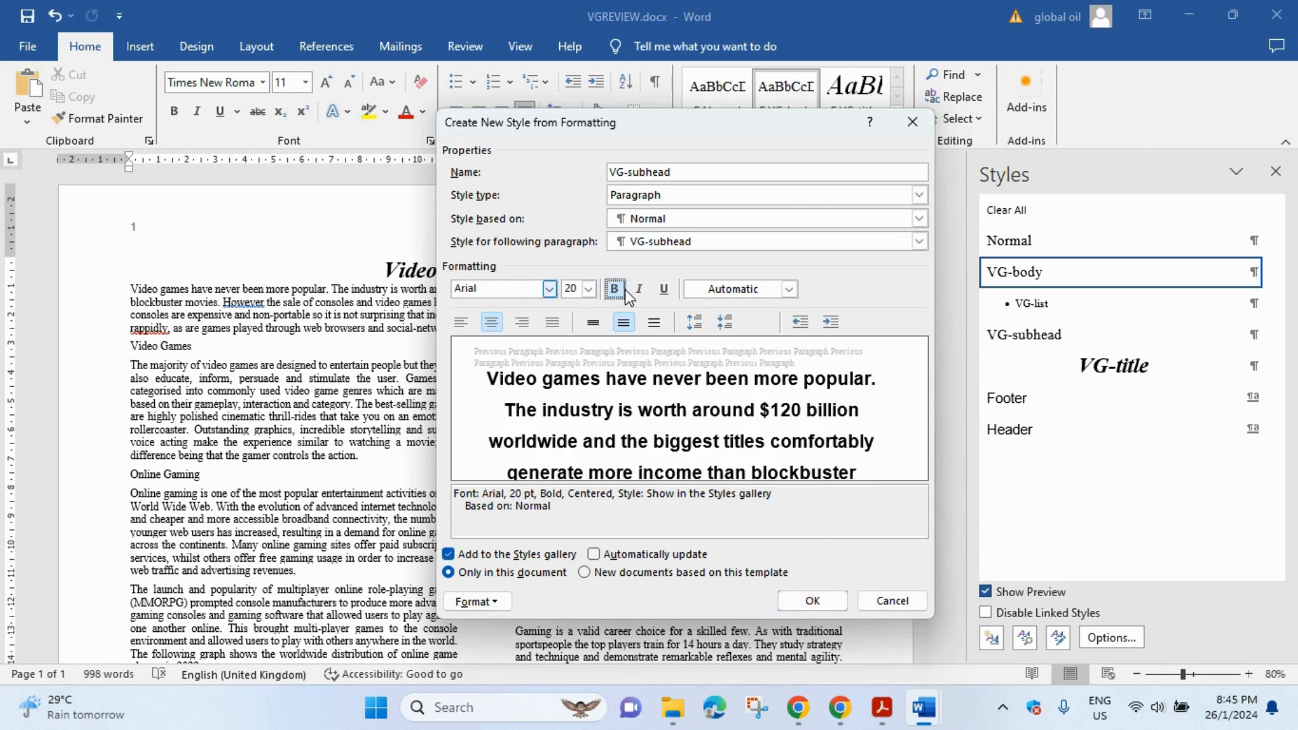
click(639, 290)
- Give VG-subhead single line spacing and 0 pt spacing after
click(883, 708)
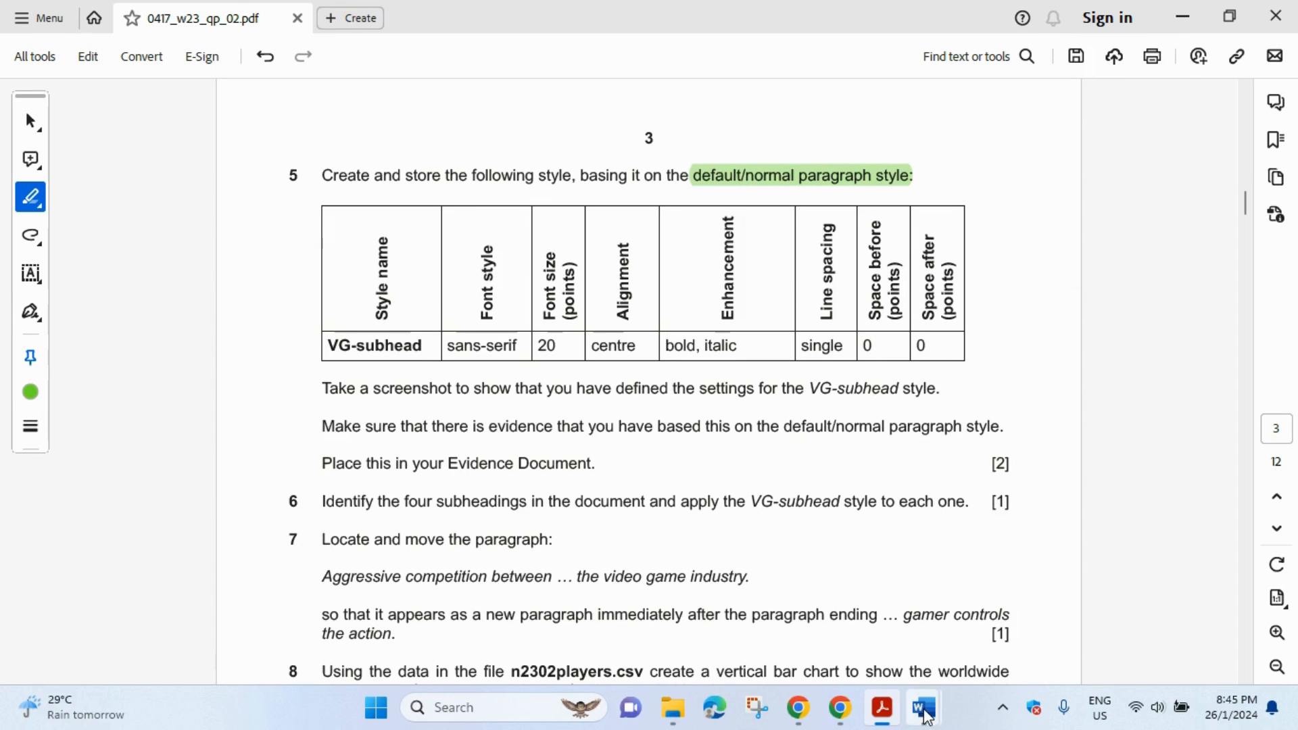
mouse_move(923, 707)
click(973, 606)
click(500, 602)
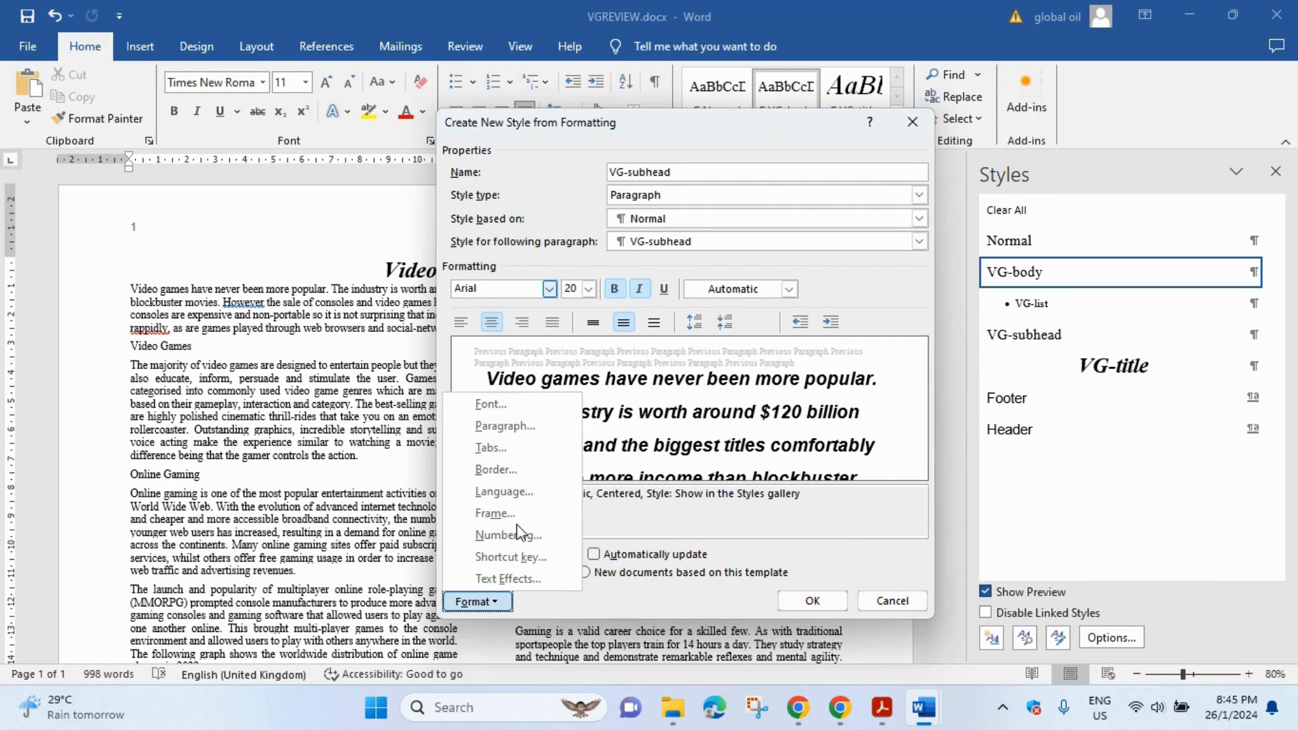
click(536, 427)
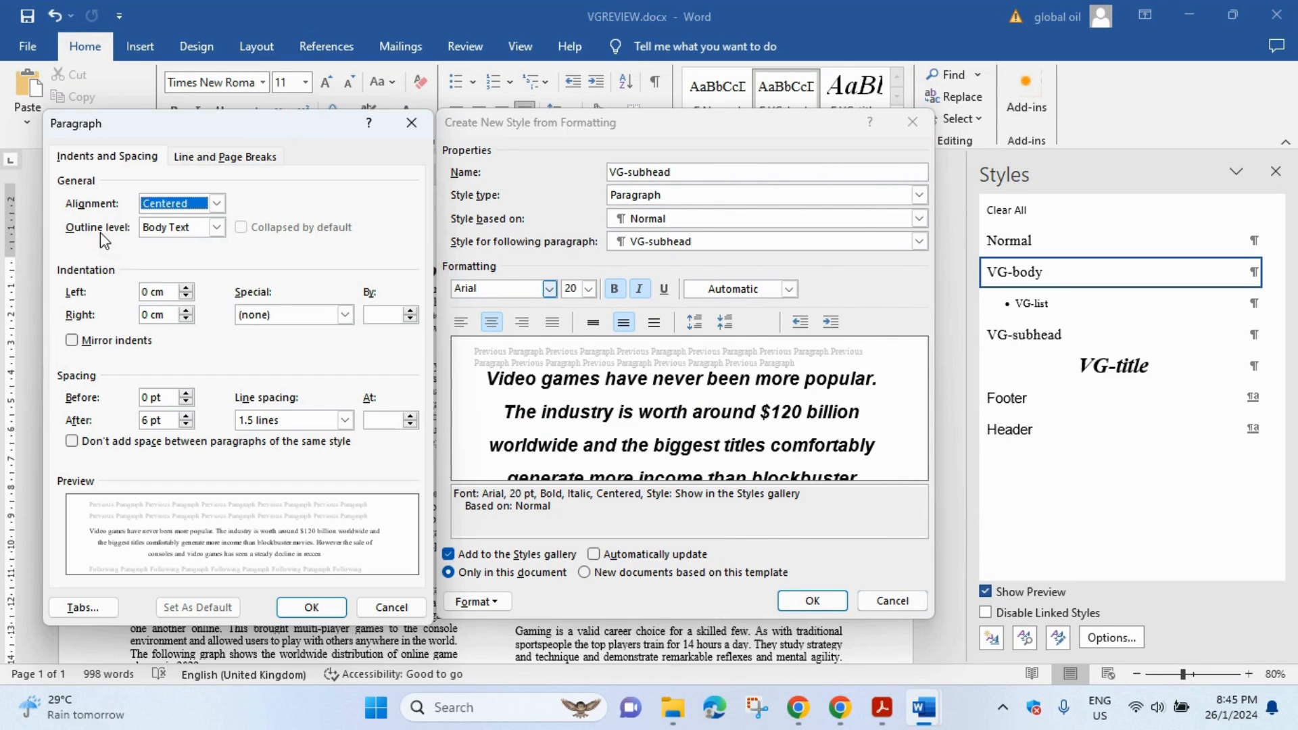
click(345, 420)
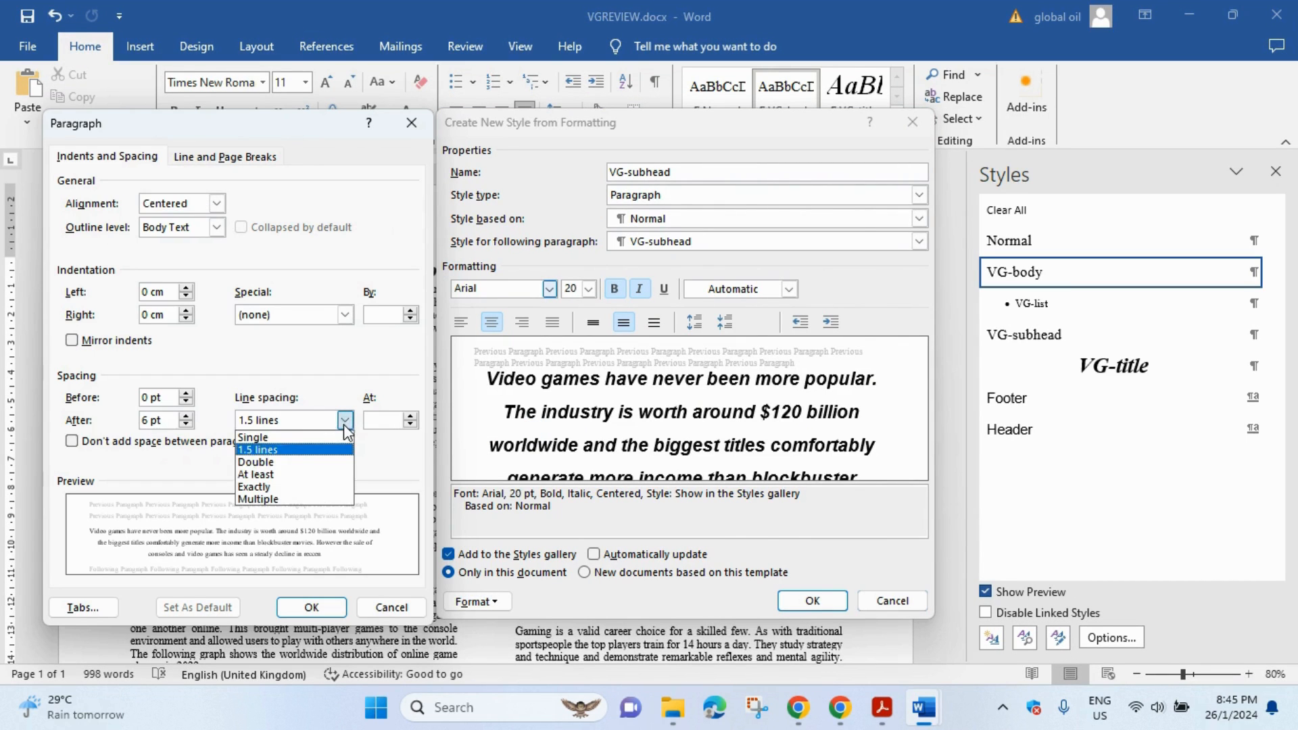
click(341, 438)
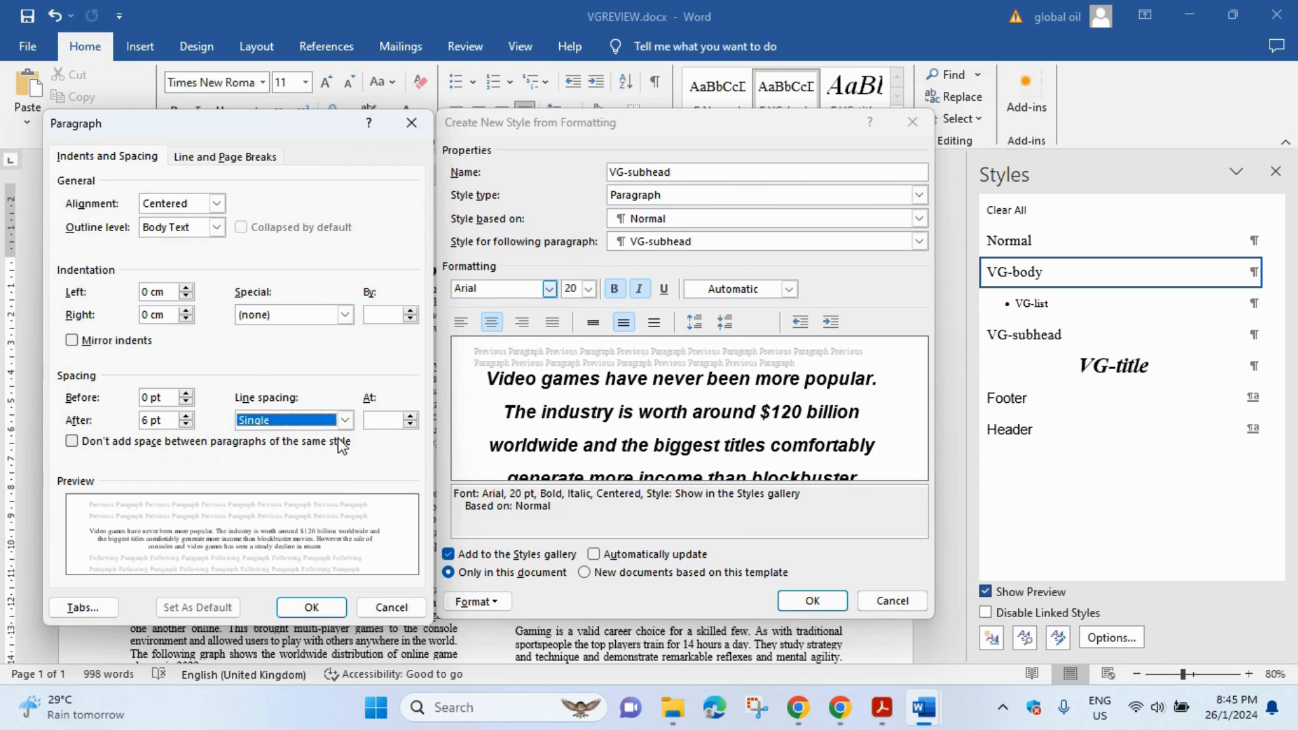
click(149, 420)
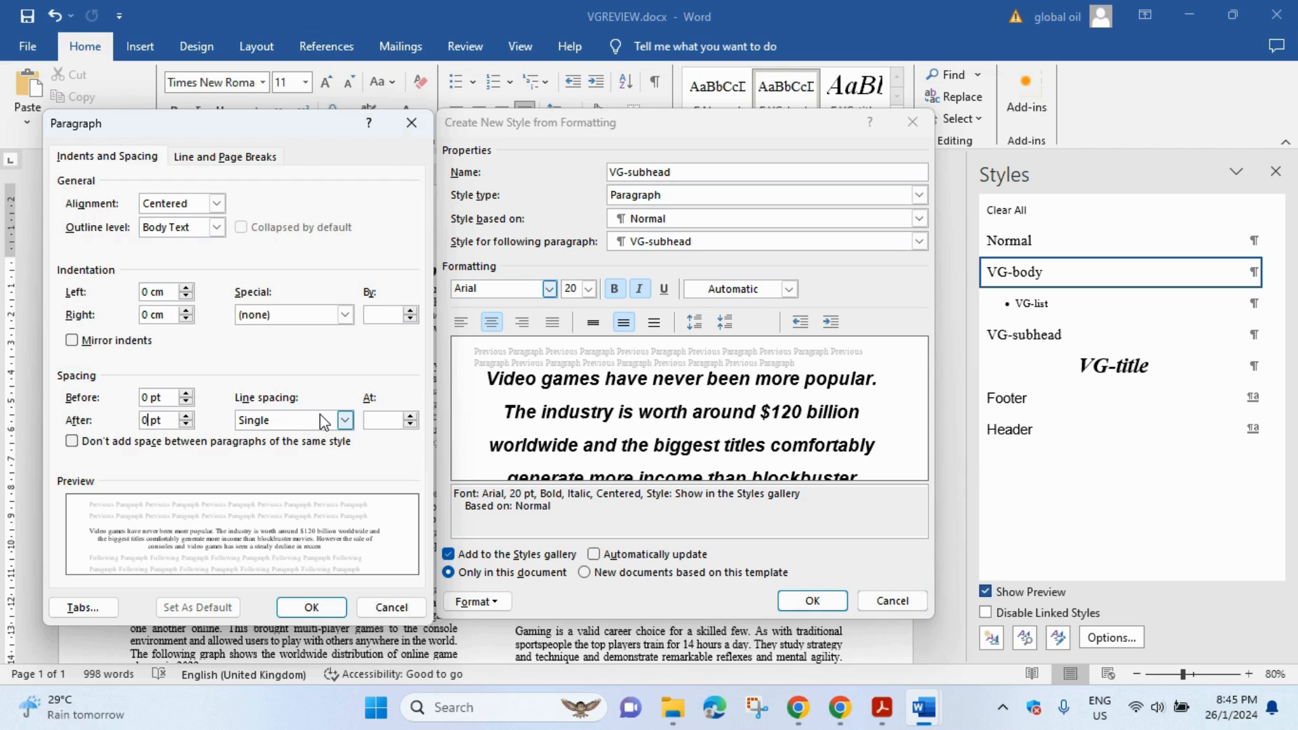
click(311, 607)
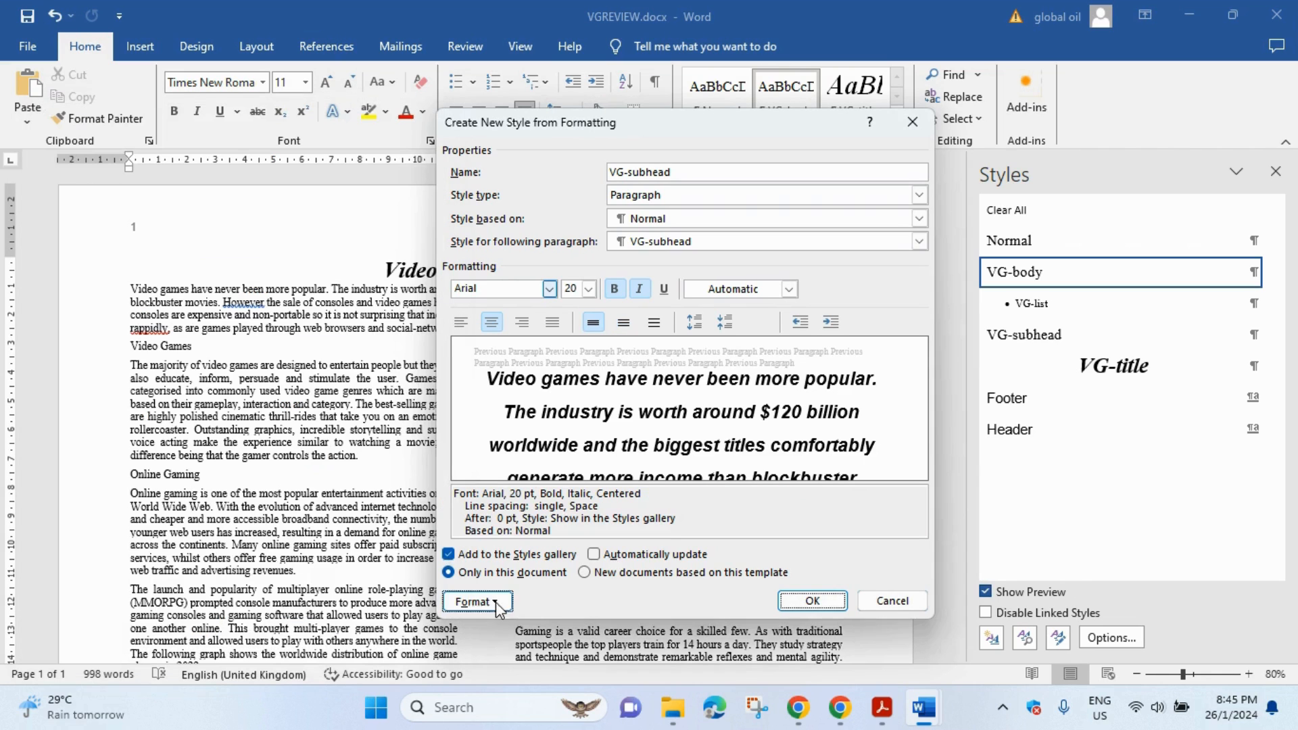
- Mark 'default/normal paragraph style.' in green in the exam paper's question 5
click(883, 708)
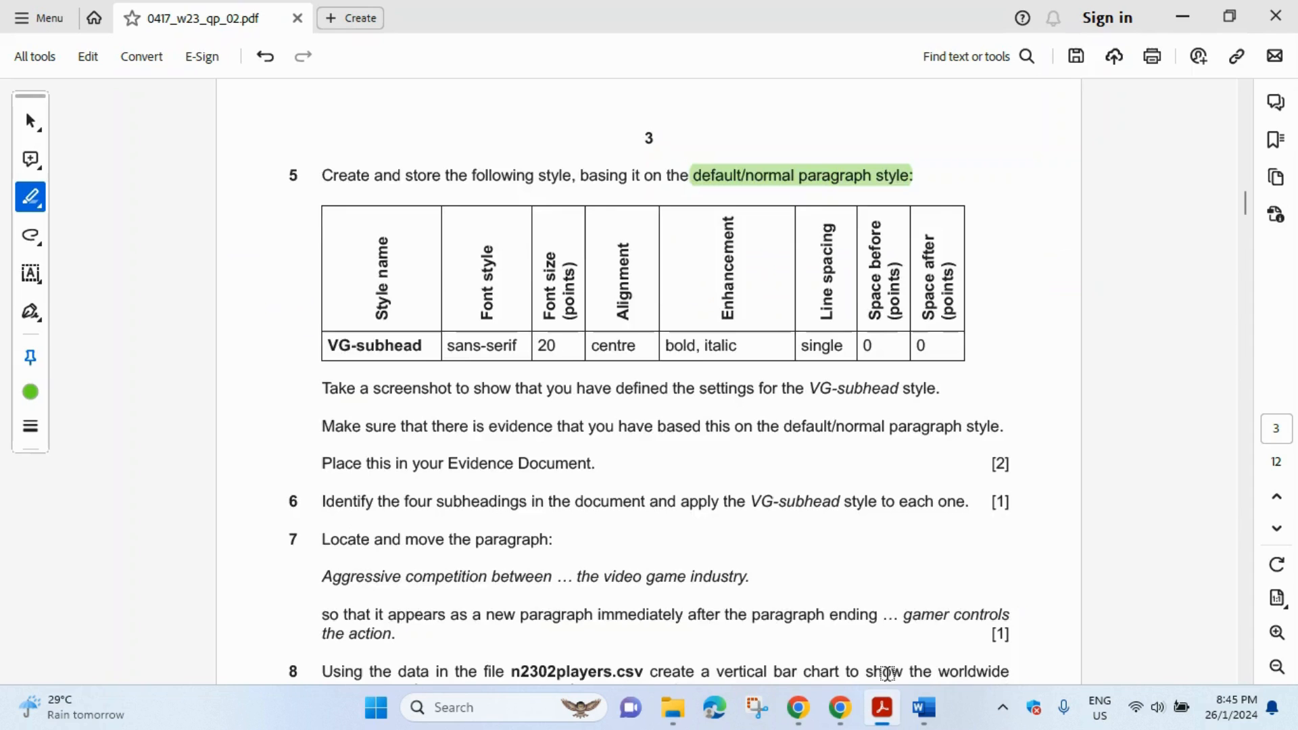
scroll(532, 336, down, 2)
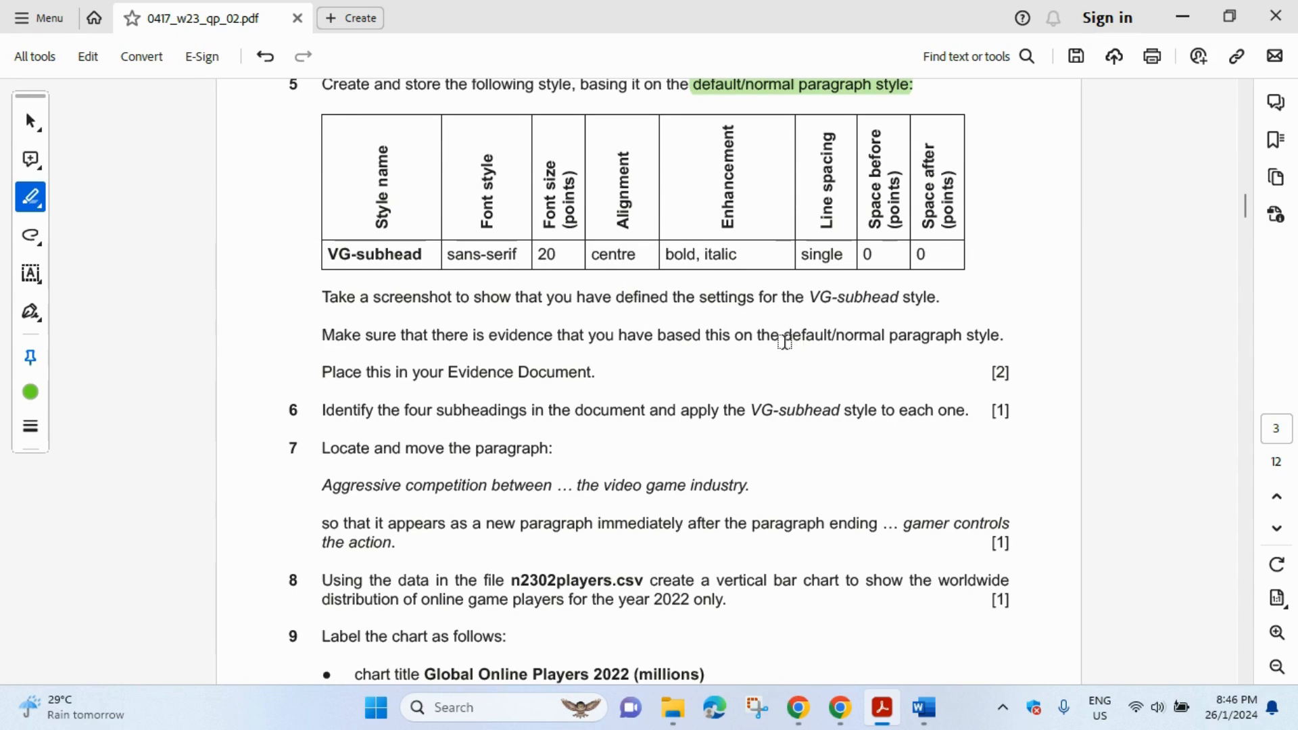
drag(784, 336, 1002, 336)
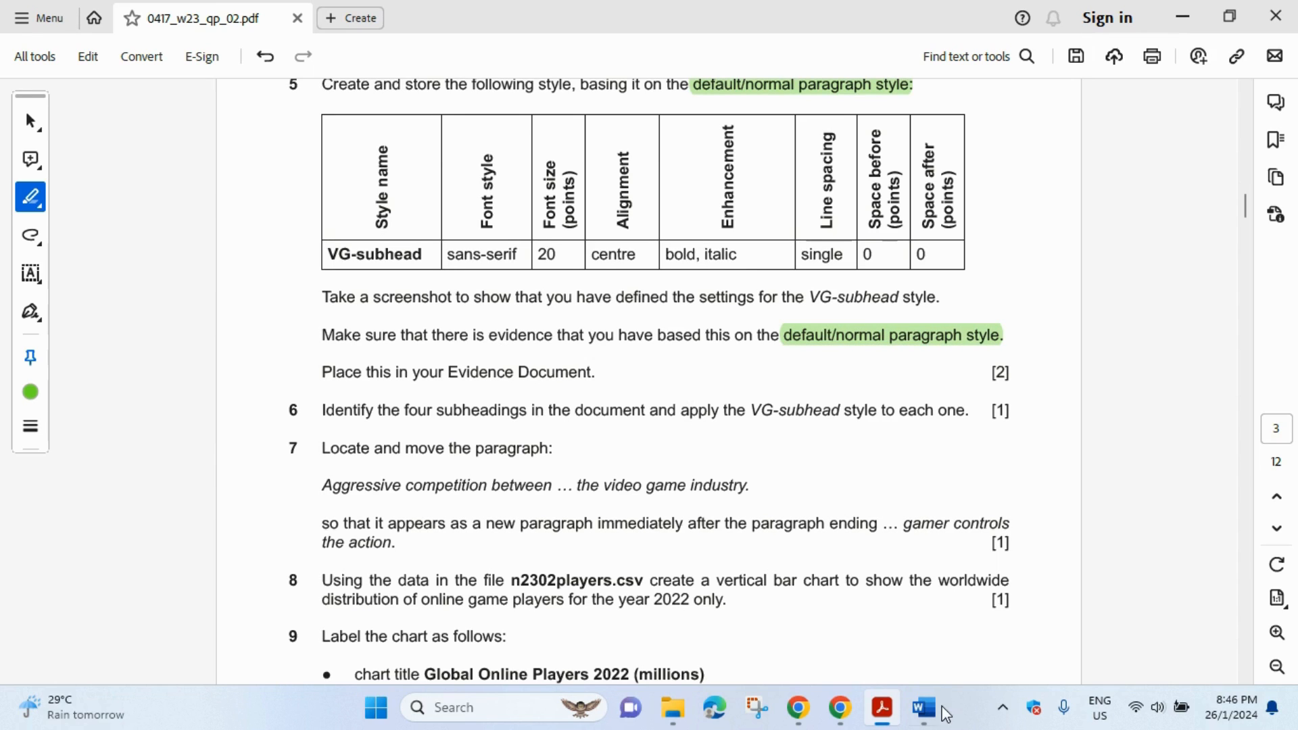
mouse_move(936, 716)
click(1021, 649)
click(473, 601)
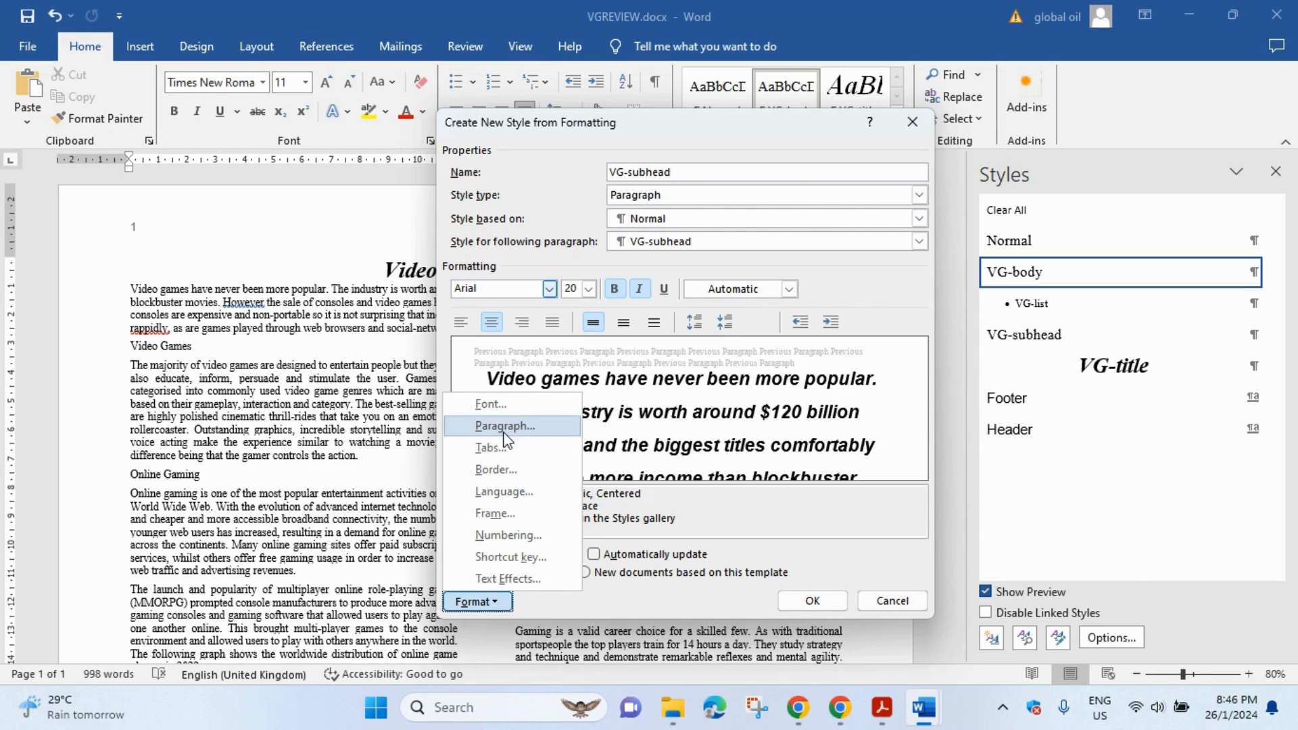
- Screenshot the VG-subhead style and paragraph settings dialogs together
click(511, 434)
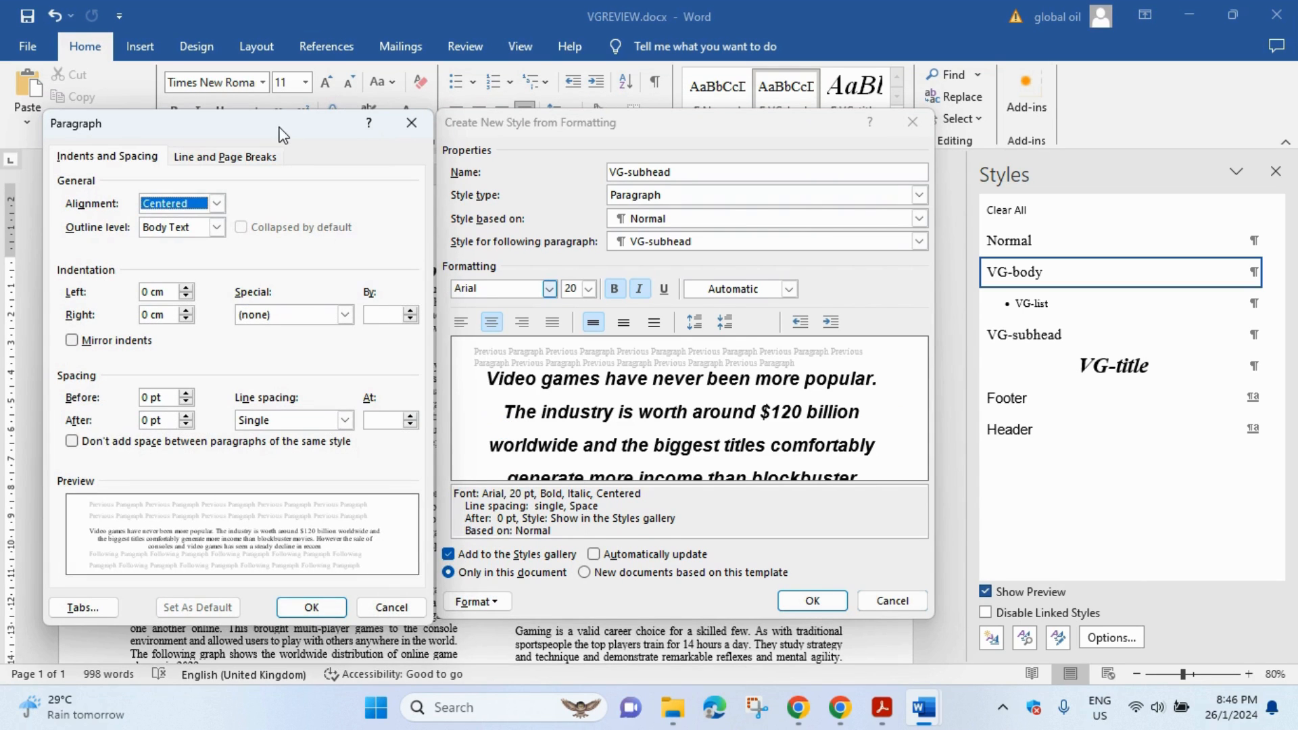
drag(284, 127, 280, 126)
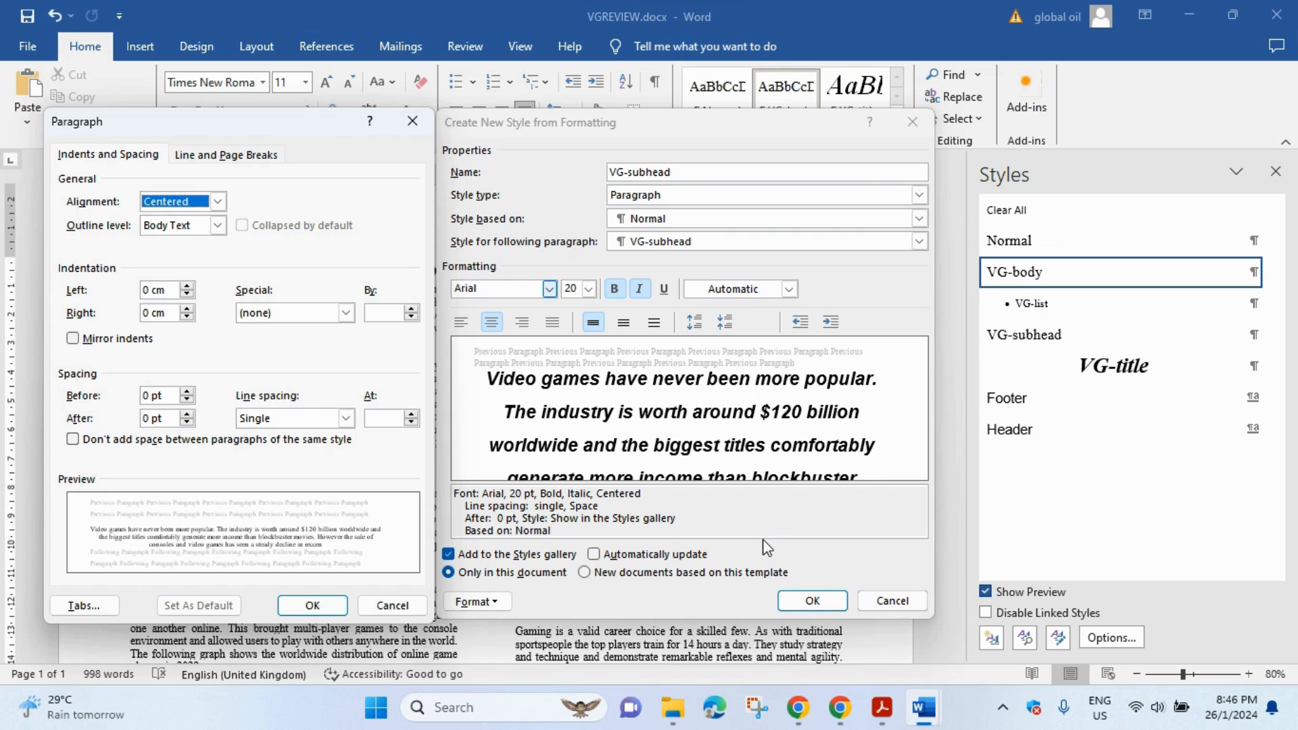
key(super+shift+s)
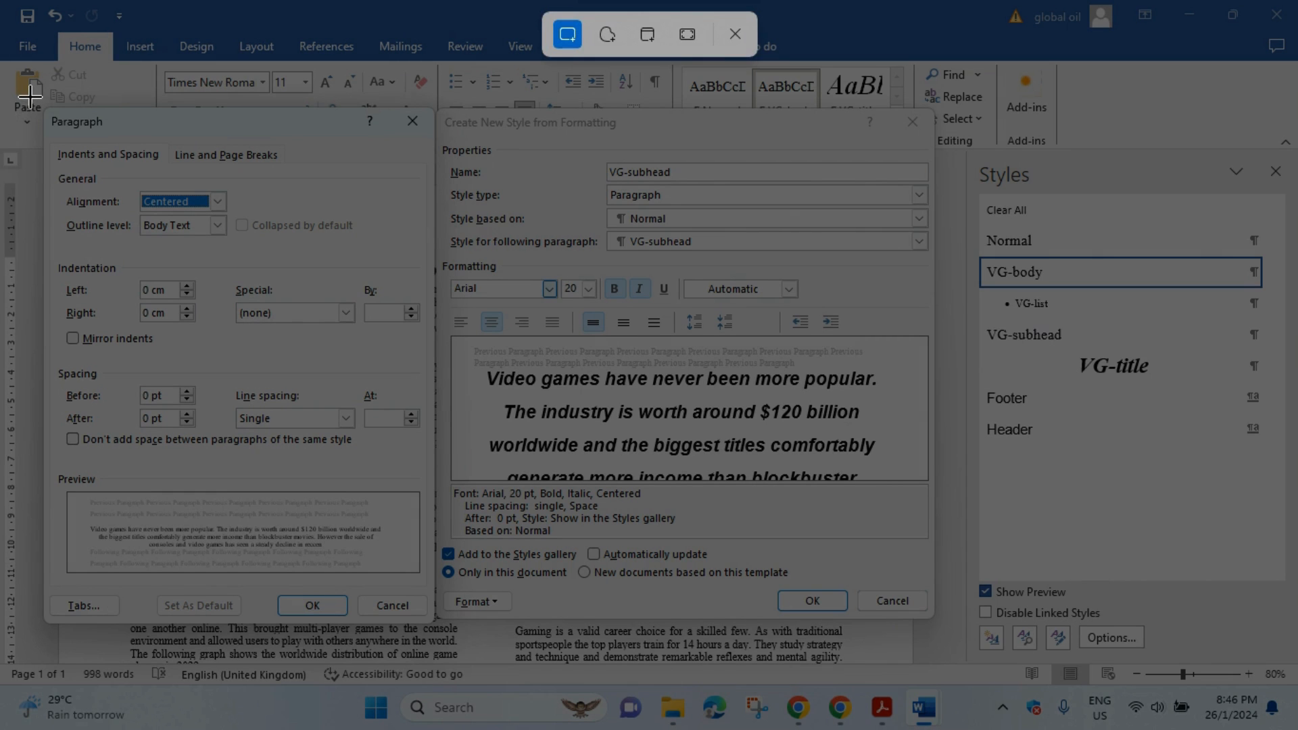
drag(33, 95, 946, 646)
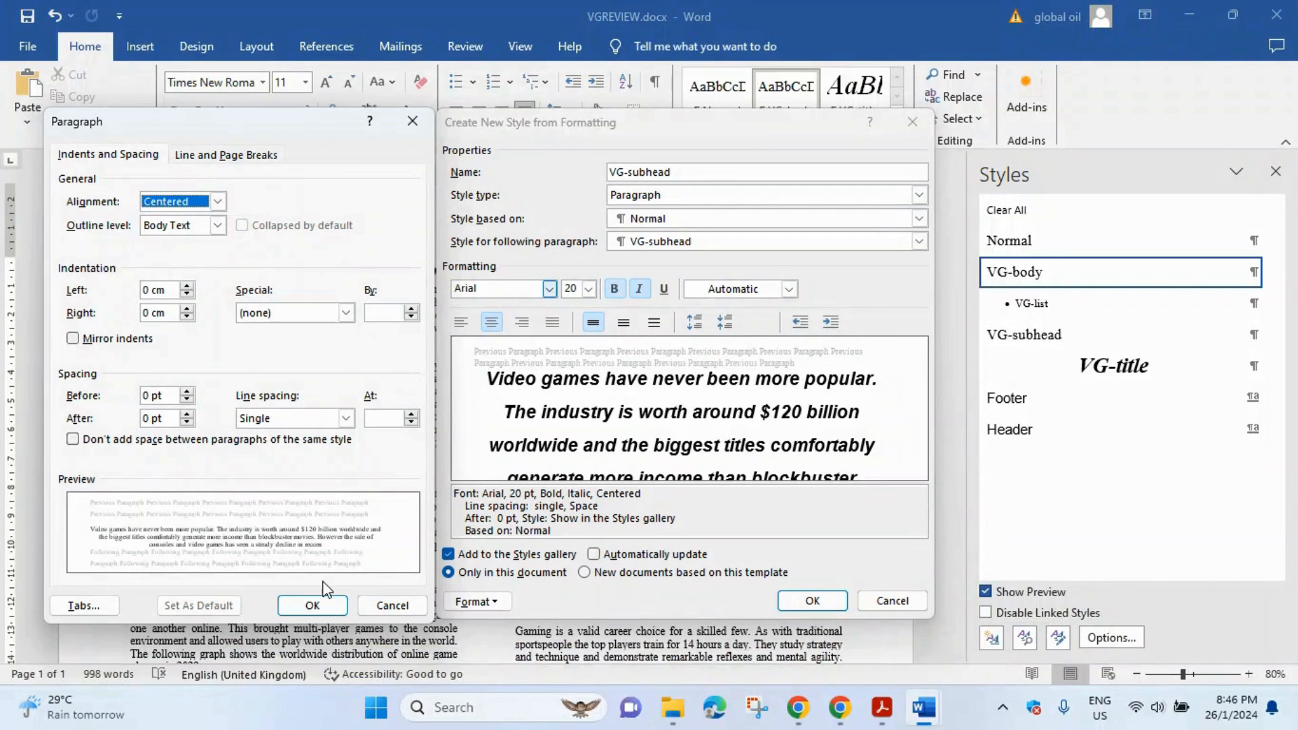
- Create the VG-subhead style and restore the intro paragraph to VG-body
click(315, 605)
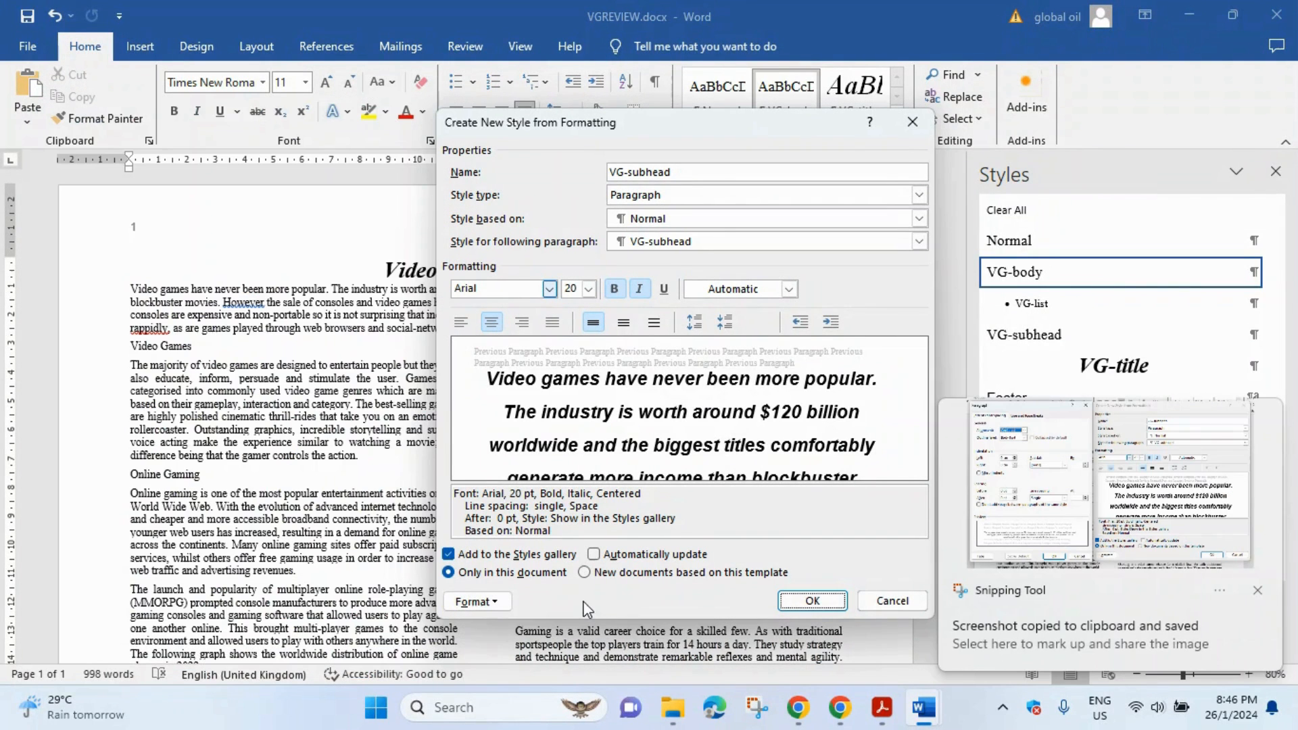
click(812, 601)
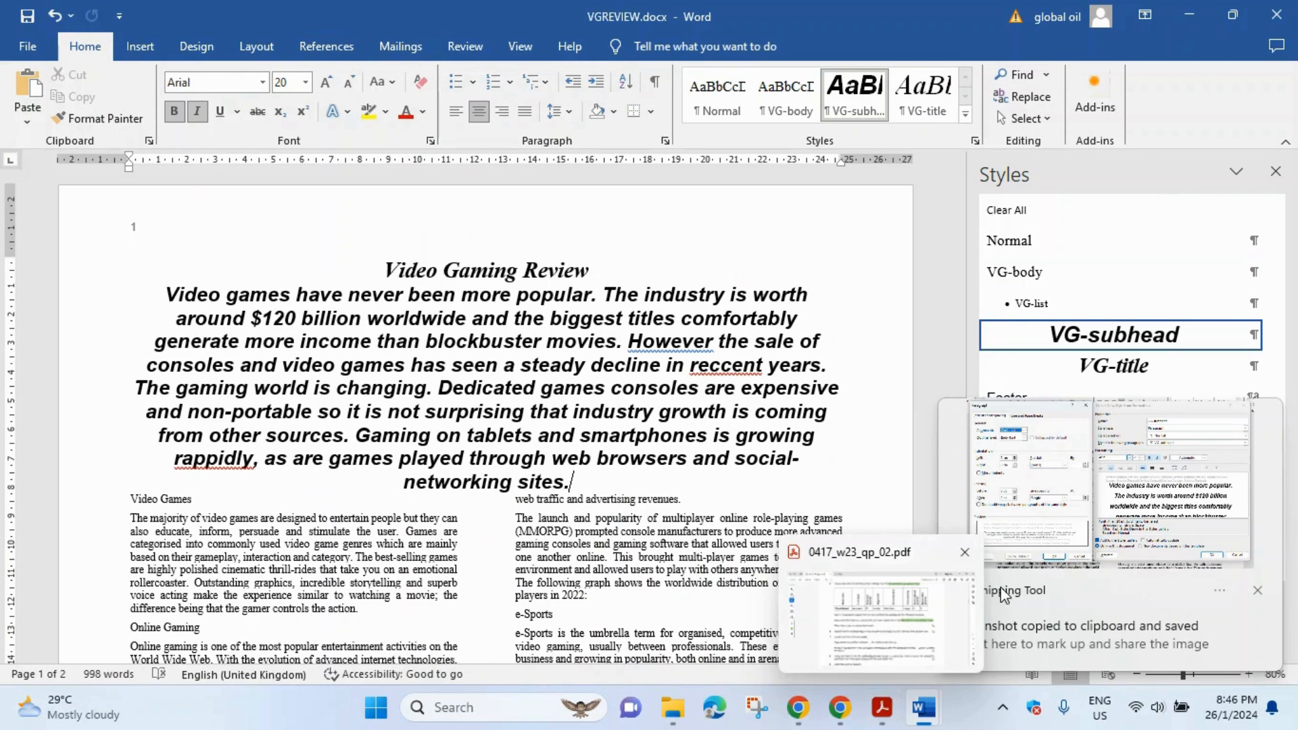
click(1089, 277)
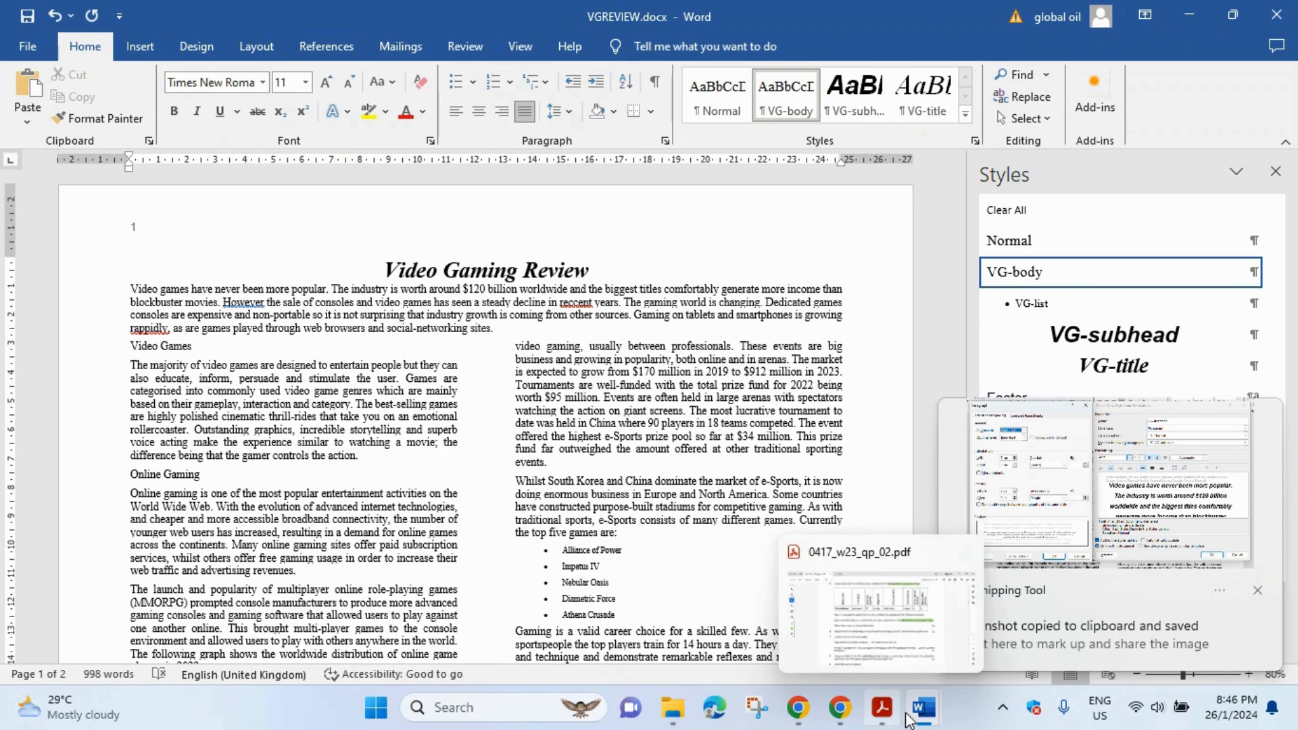
mouse_move(920, 707)
click(820, 612)
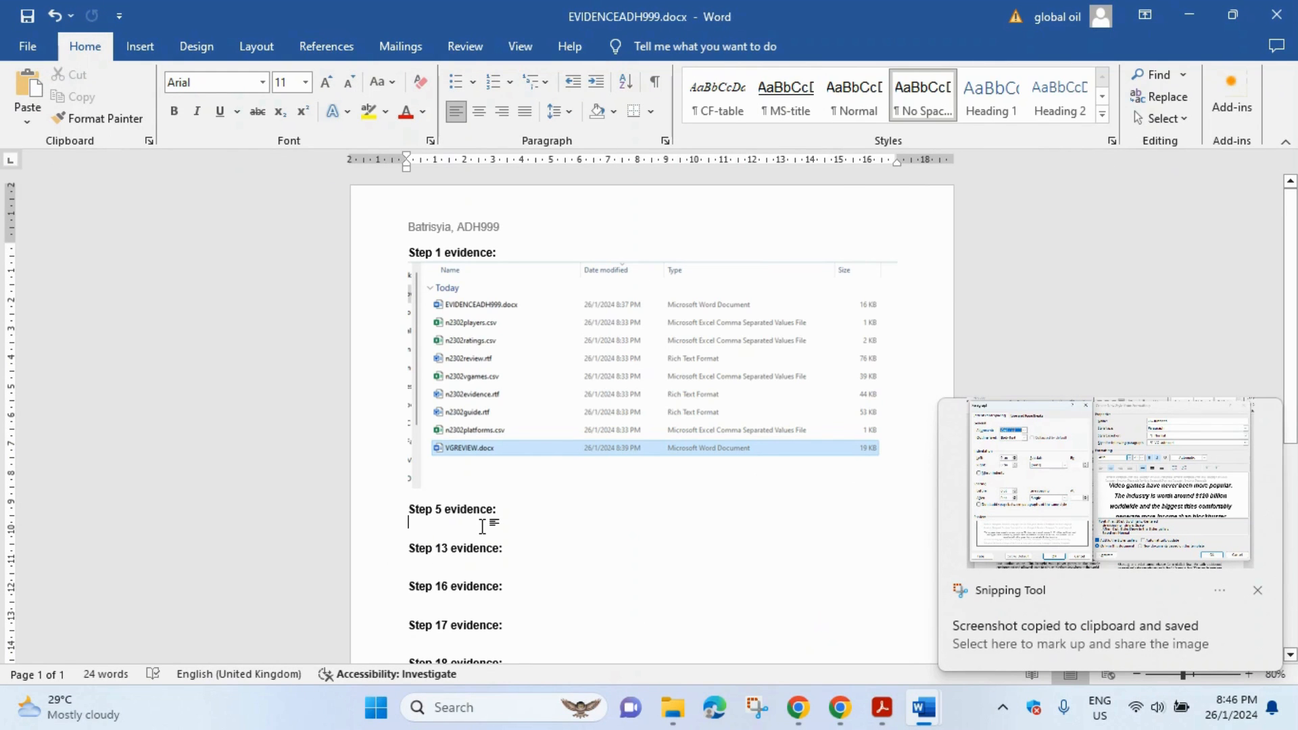
- Paste the style-settings screenshot under Step 5 evidence, then scroll the exam paper to question 6
key(ctrl+v)
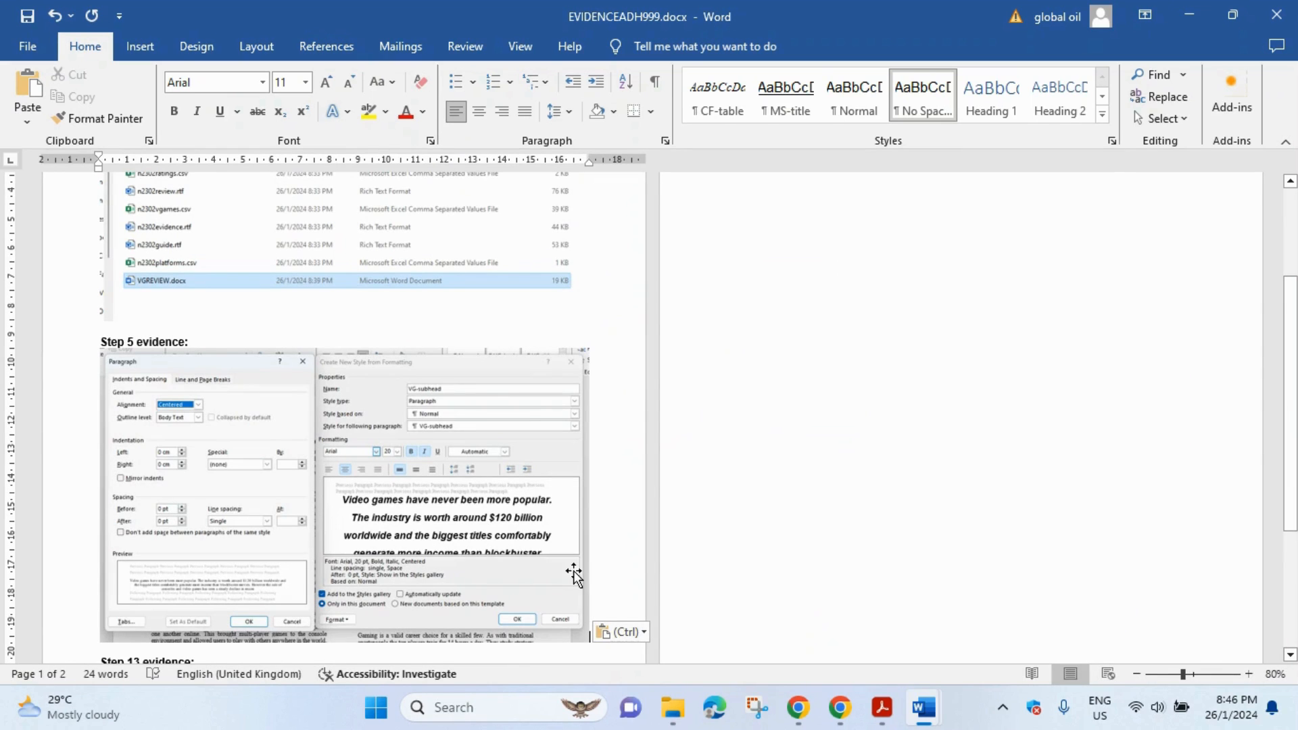
click(883, 716)
scroll(670, 469, down, 3)
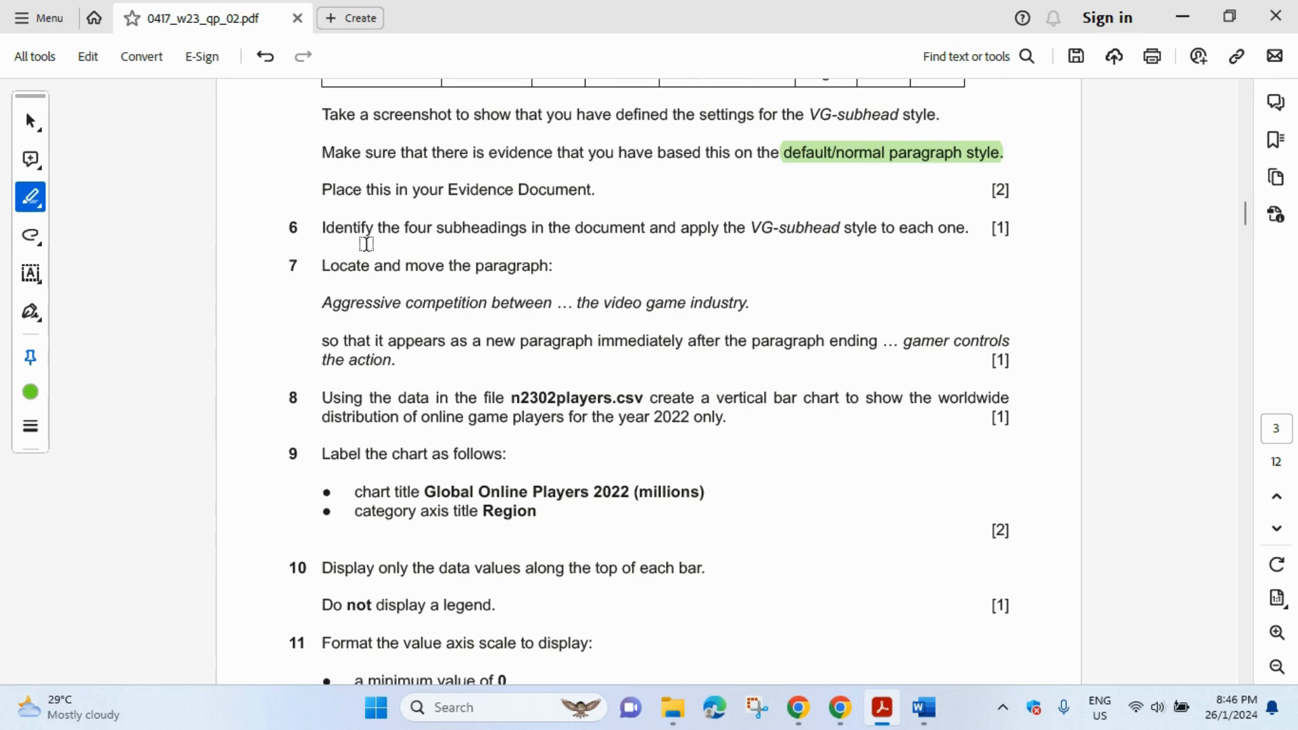
- Highlight 'four subheadings' and 'VG-subhead style to each one.' in question 6
drag(410, 228, 529, 229)
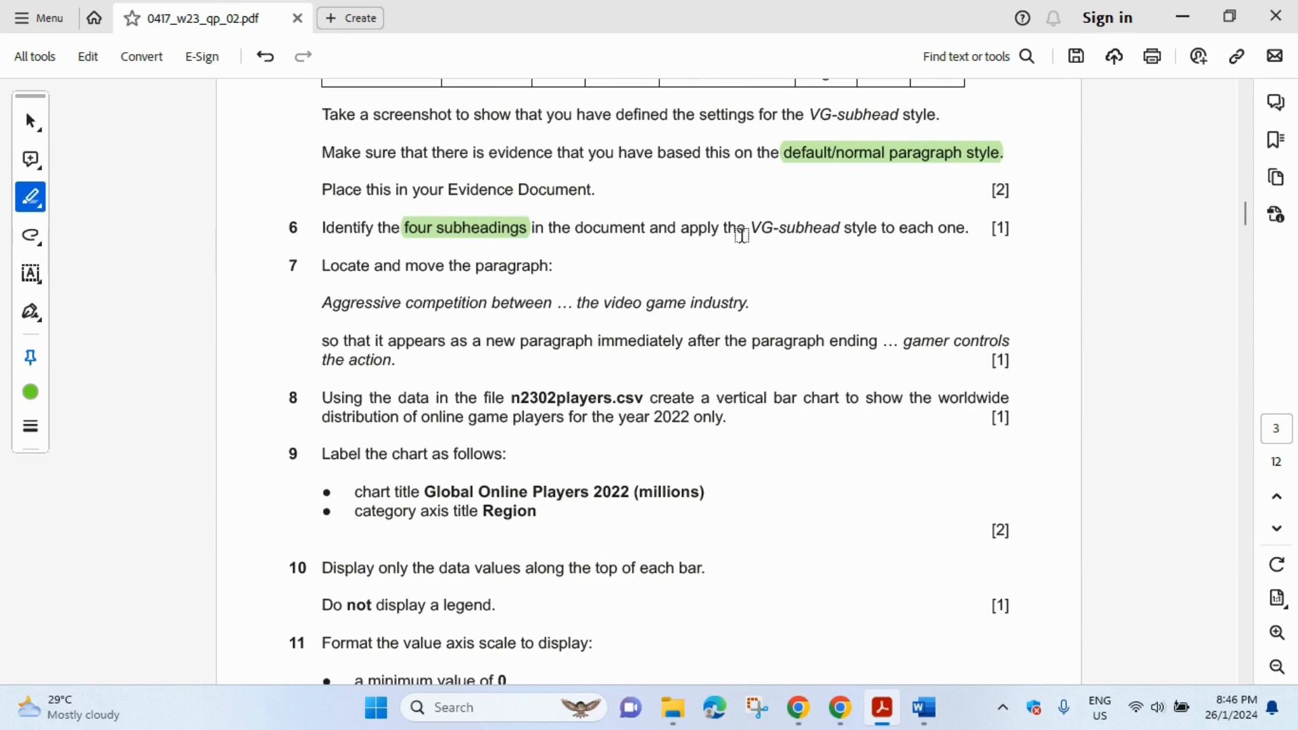
drag(749, 228, 969, 228)
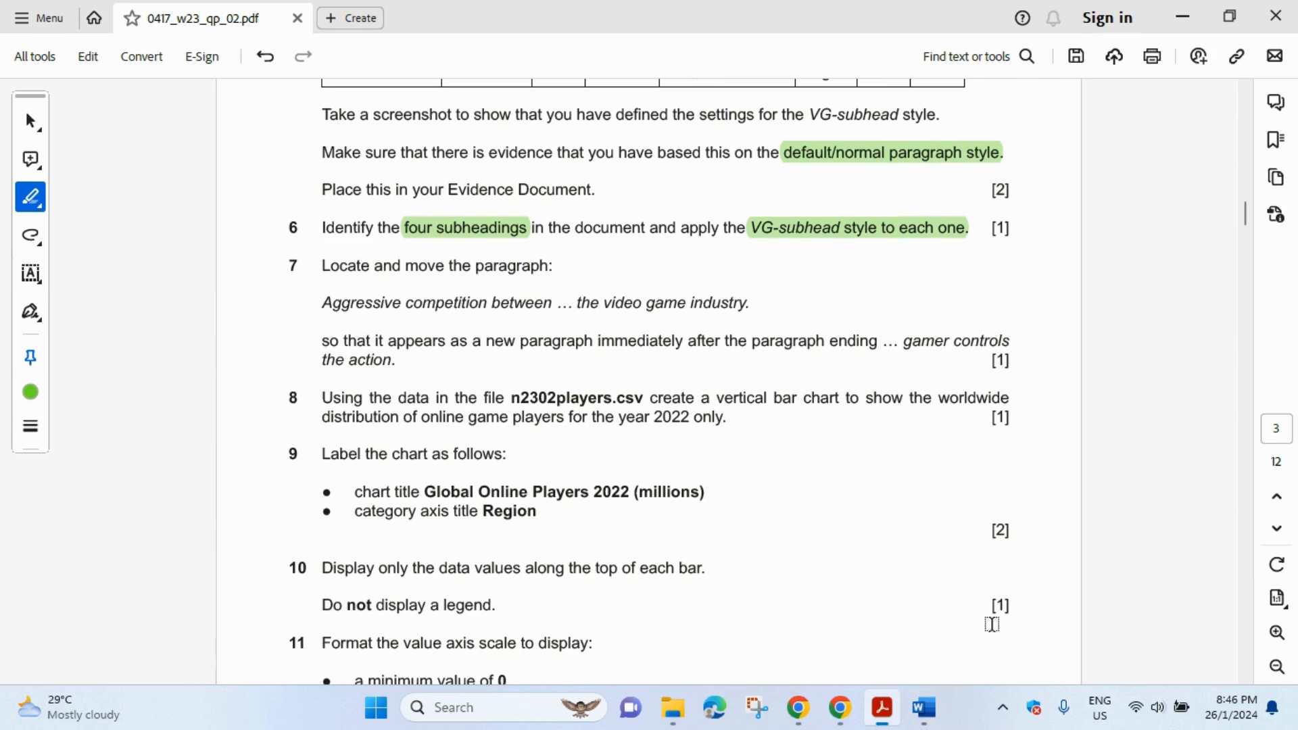
- Multi-select the Video Games, Online Gaming, e-Sports and Mobile Devices subheadings
mouse_move(933, 711)
click(986, 650)
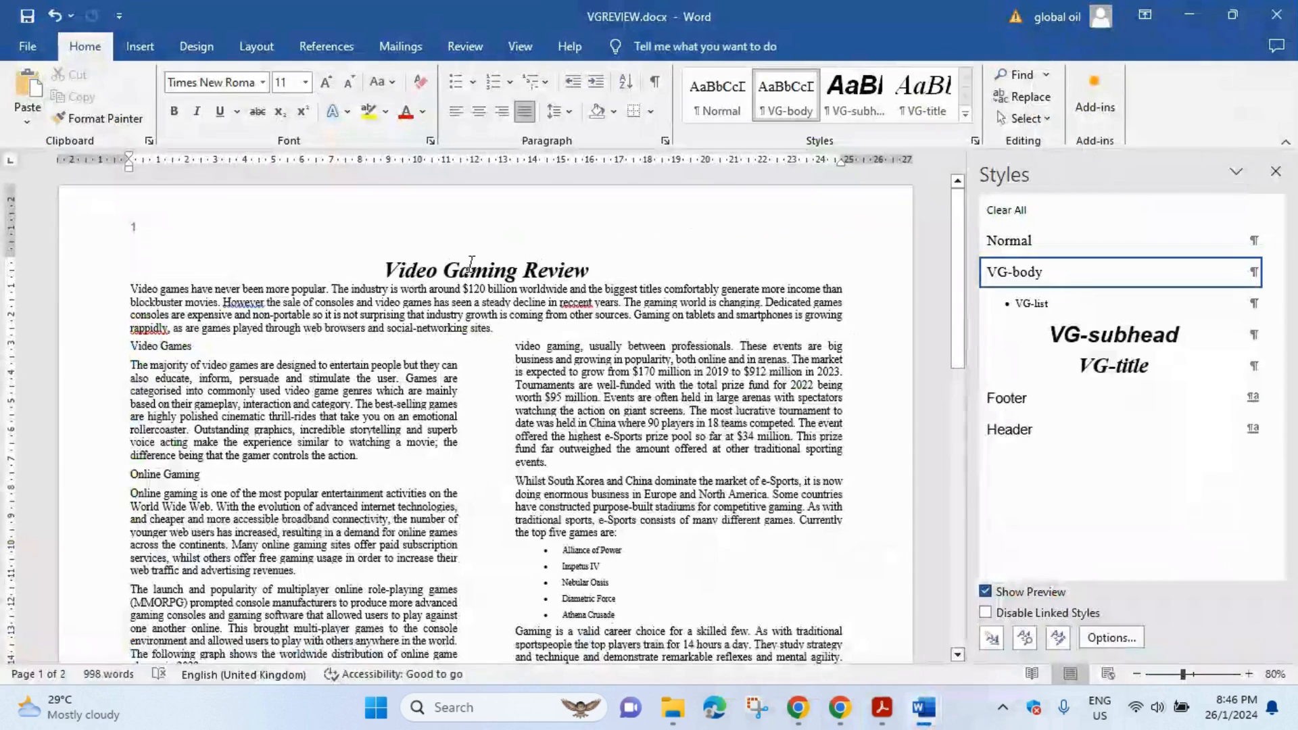
scroll(296, 274, down, 2)
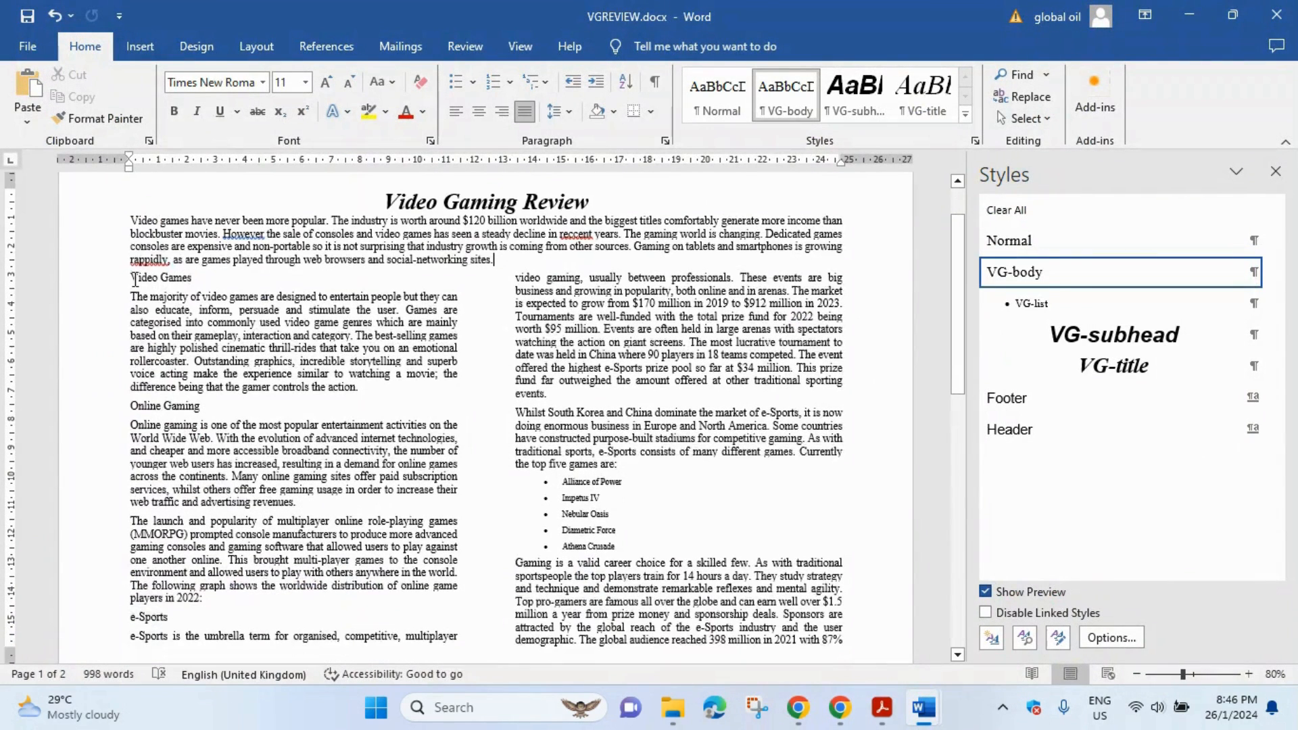
drag(131, 278, 198, 278)
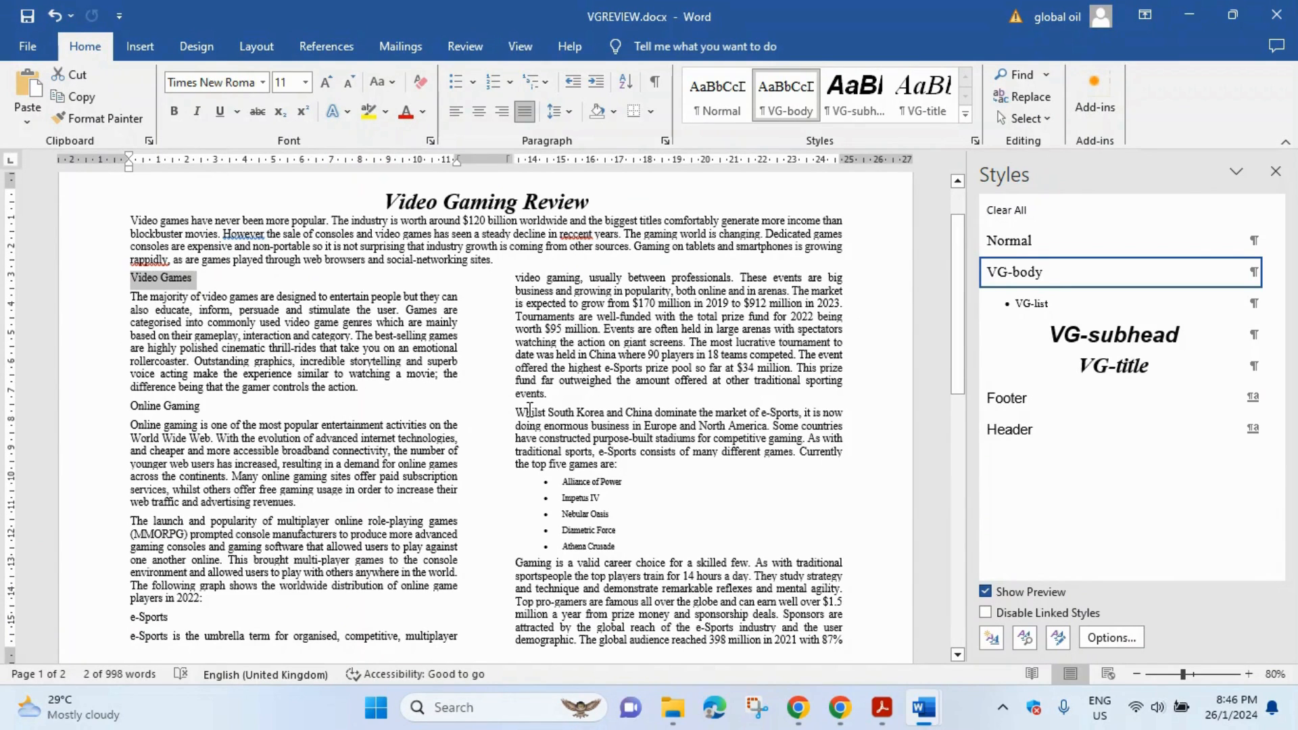
drag(128, 409, 202, 408)
scroll(347, 387, down, 1)
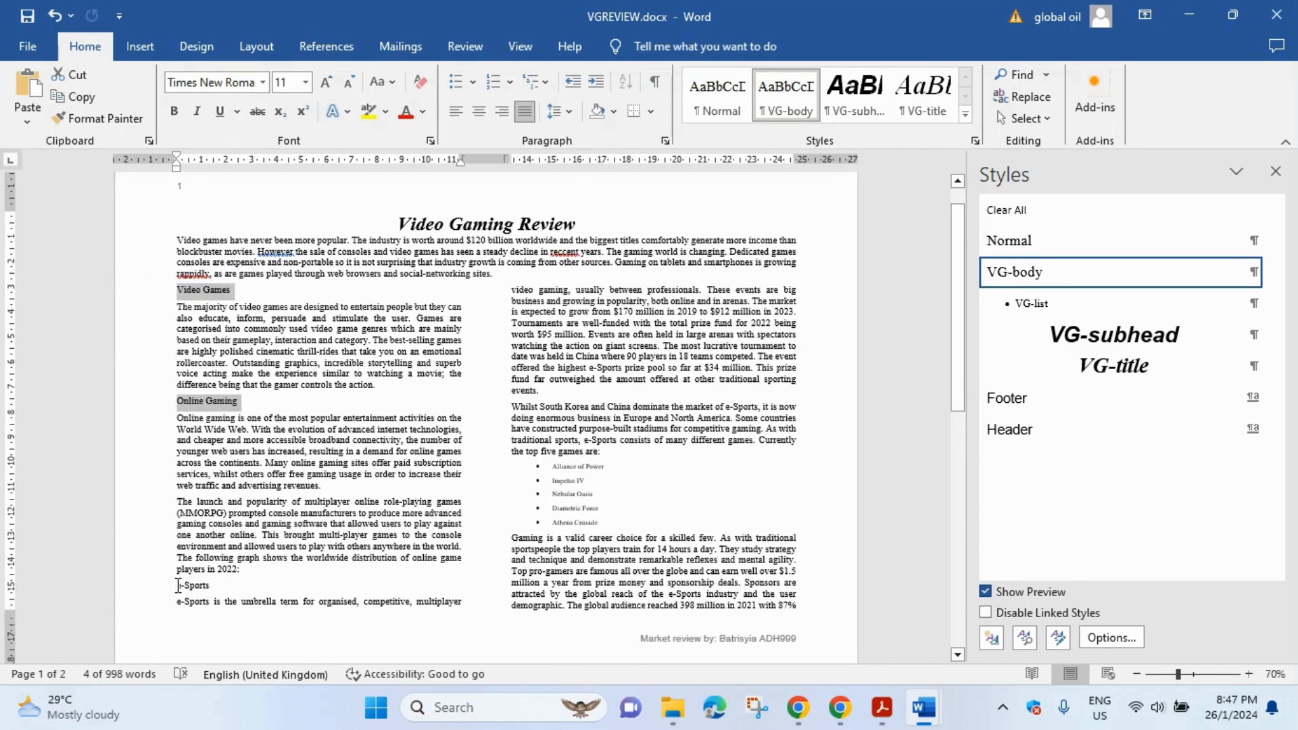
drag(178, 587, 203, 589)
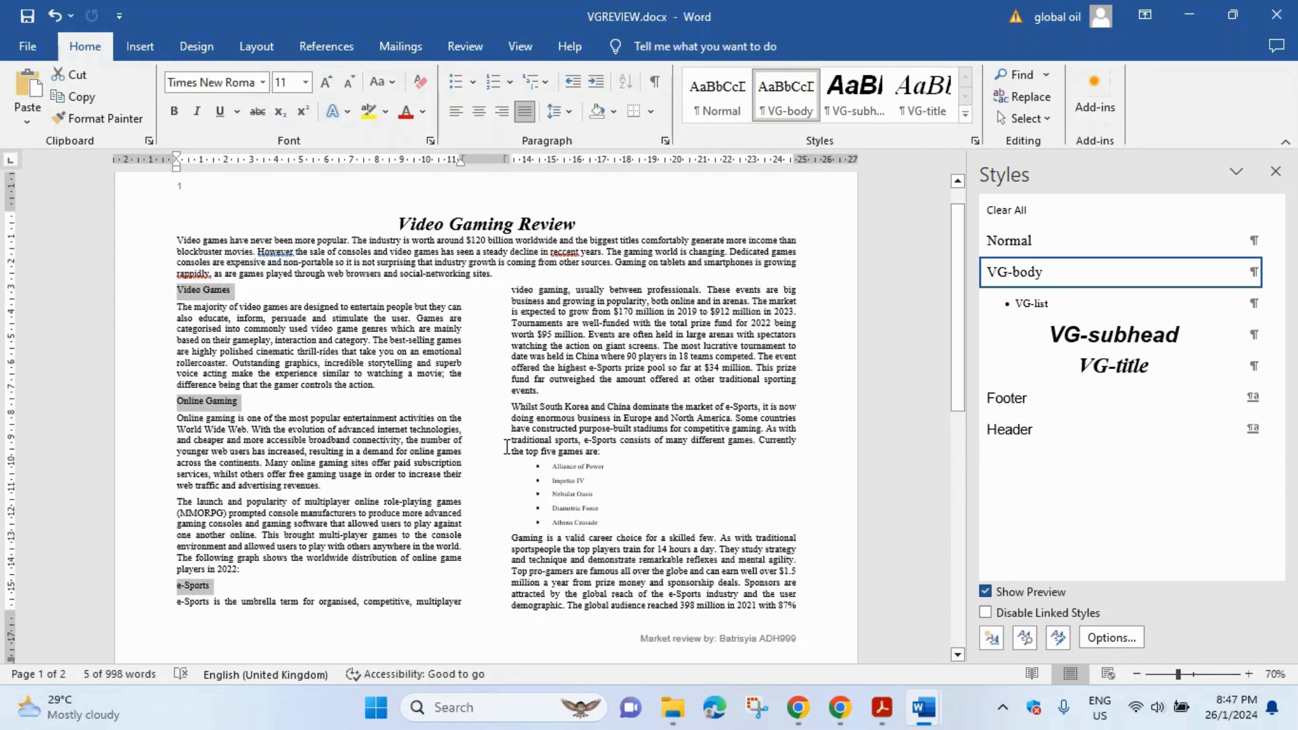
scroll(393, 382, down, 4)
scroll(393, 382, down, 5)
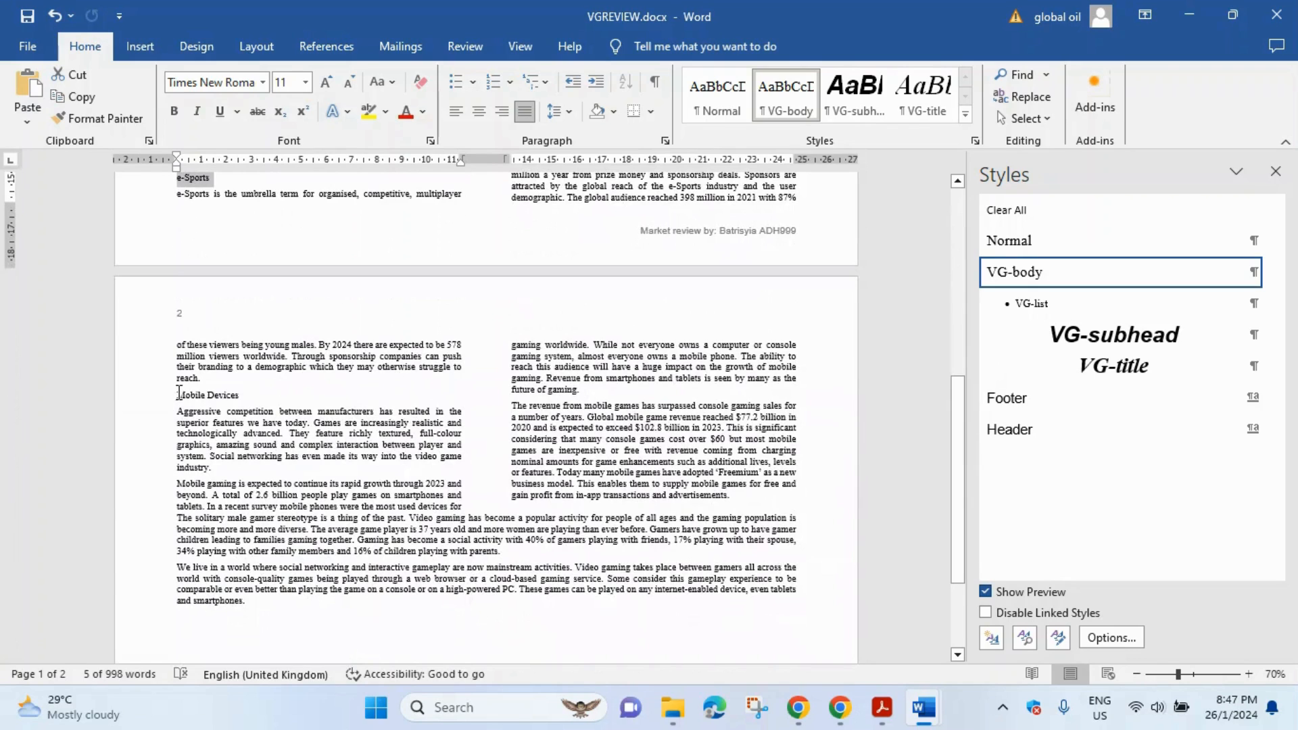
drag(204, 394, 240, 395)
scroll(311, 366, up, 7)
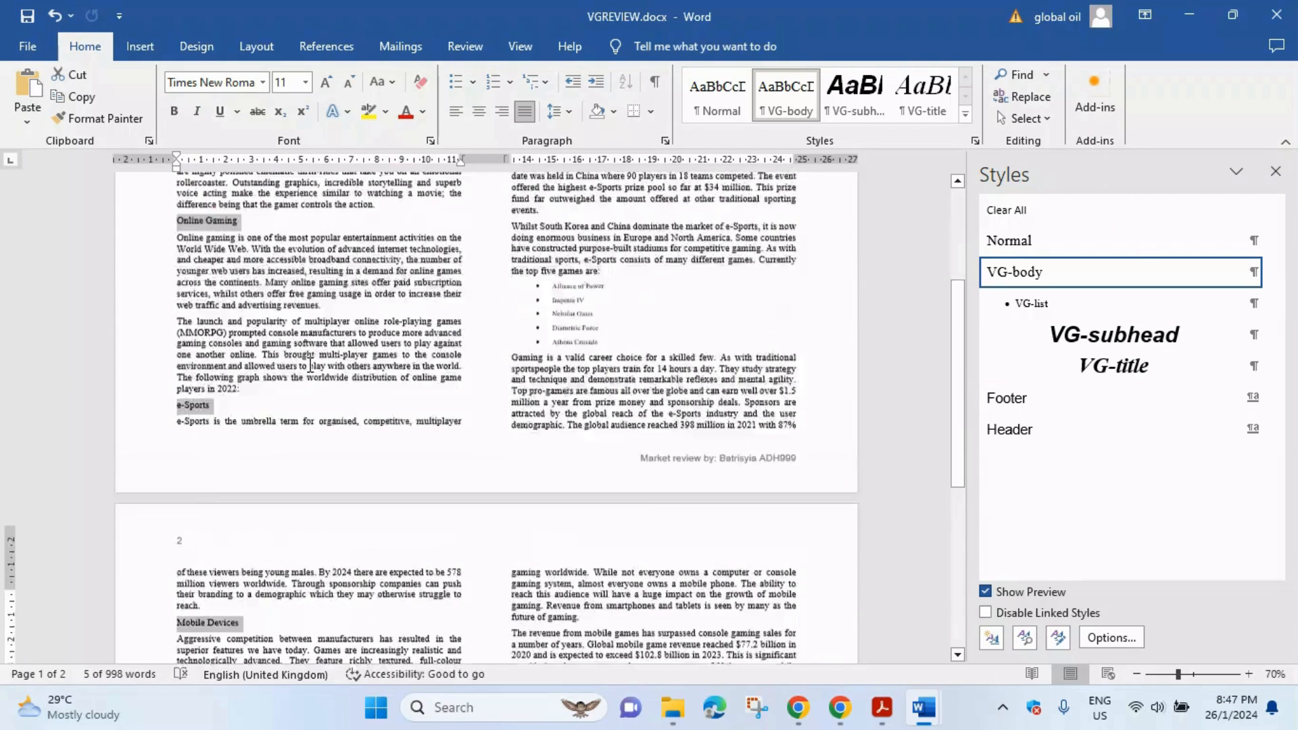
scroll(310, 365, up, 4)
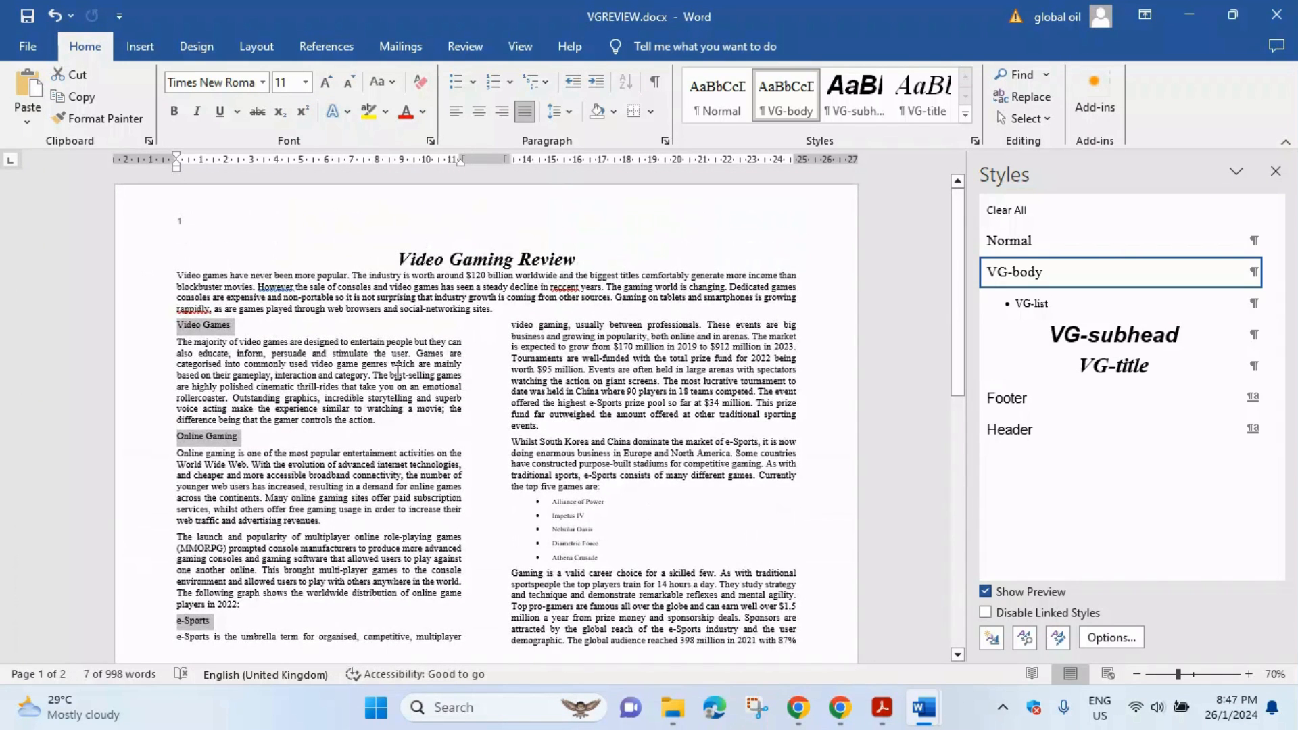
- Apply the VG-subhead style to the four selected subheadings
click(1178, 338)
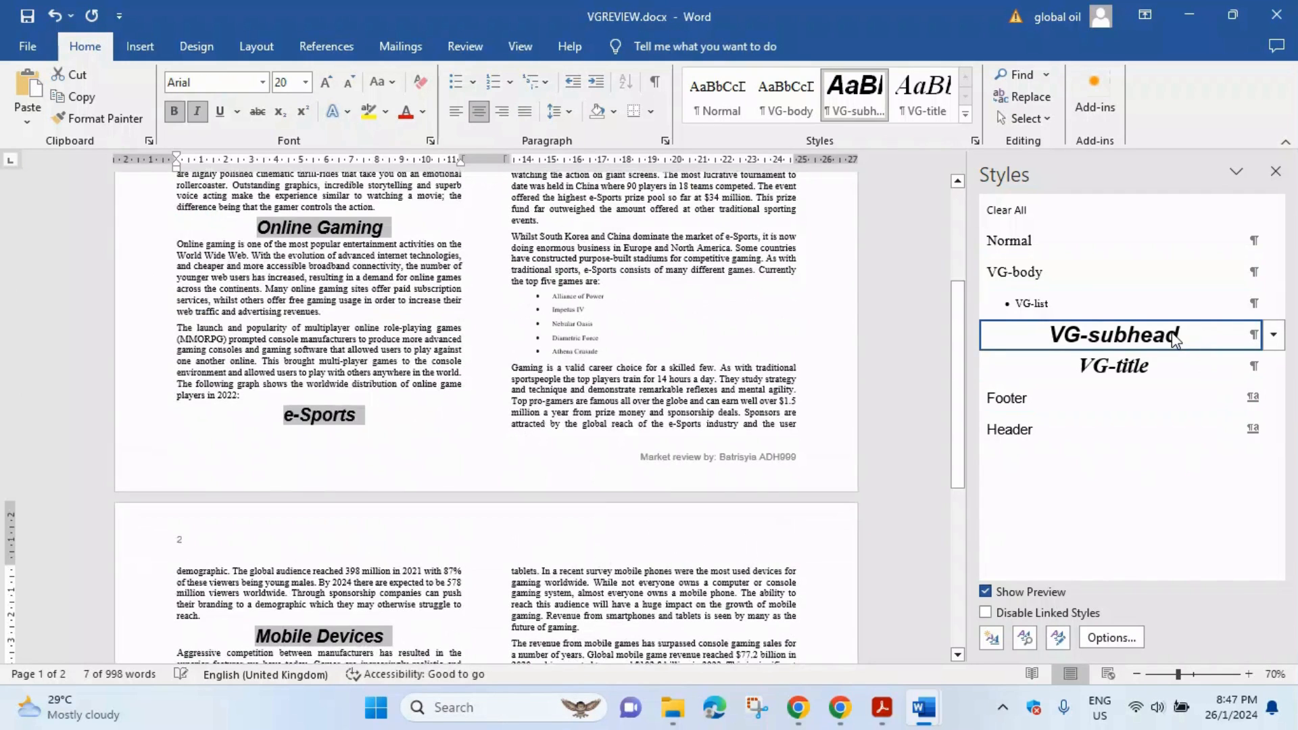
click(673, 225)
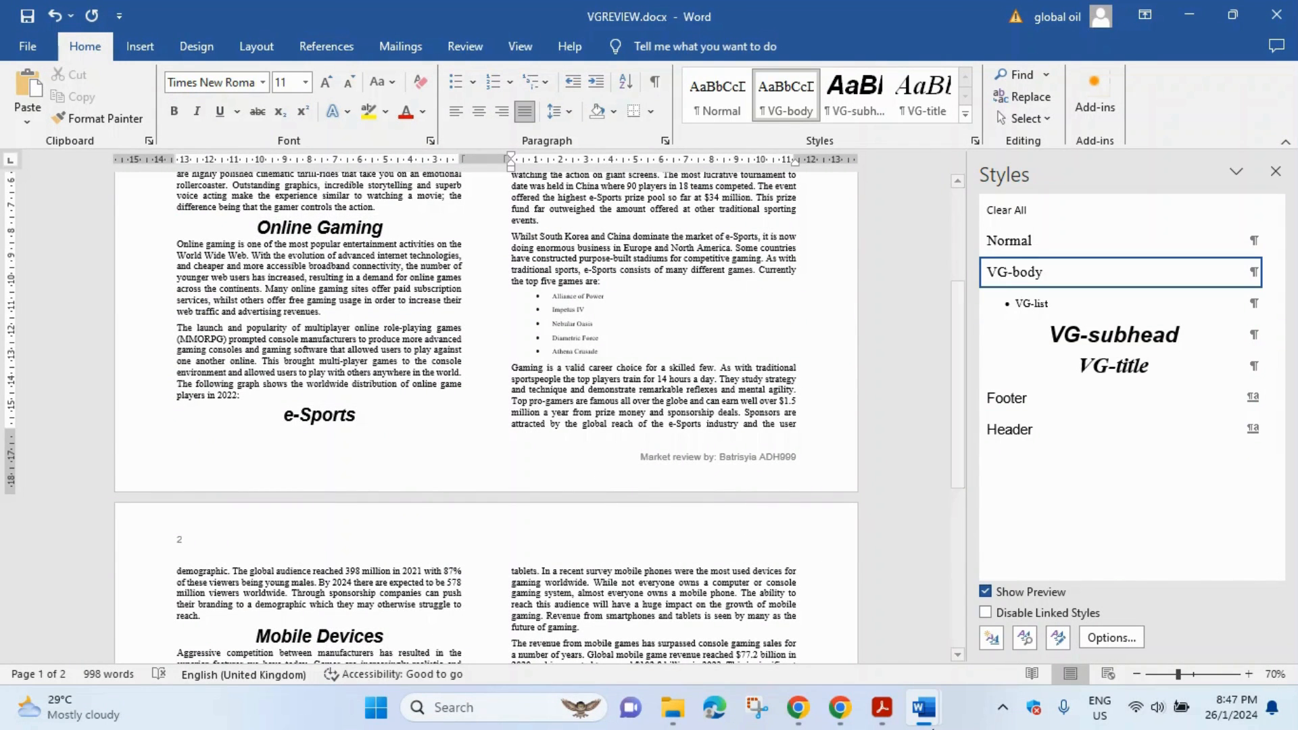
click(883, 707)
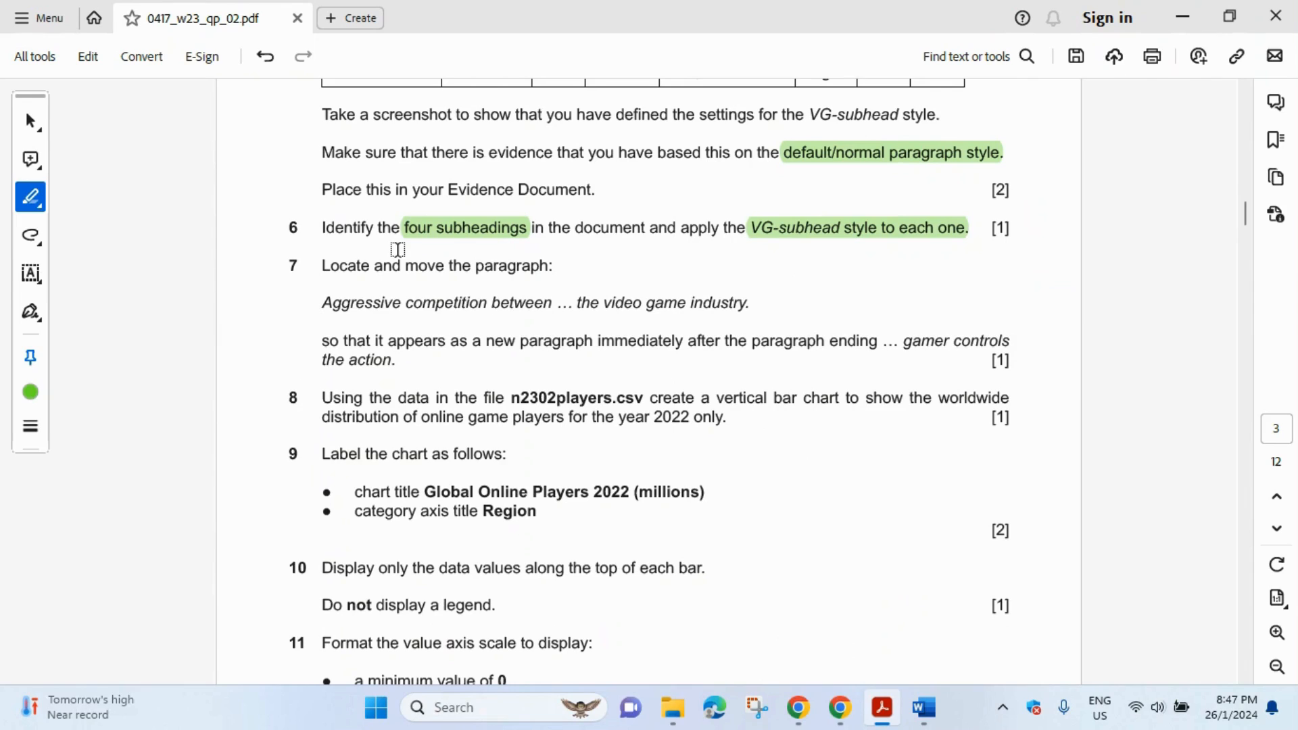
- Highlight 'Aggressive competition … the video game industry.' and 'paragraph ending … gamer controls the action.' in question 7
mouse_move(325, 303)
mouse_down()
mouse_move(542, 318)
mouse_move(749, 311)
mouse_up()
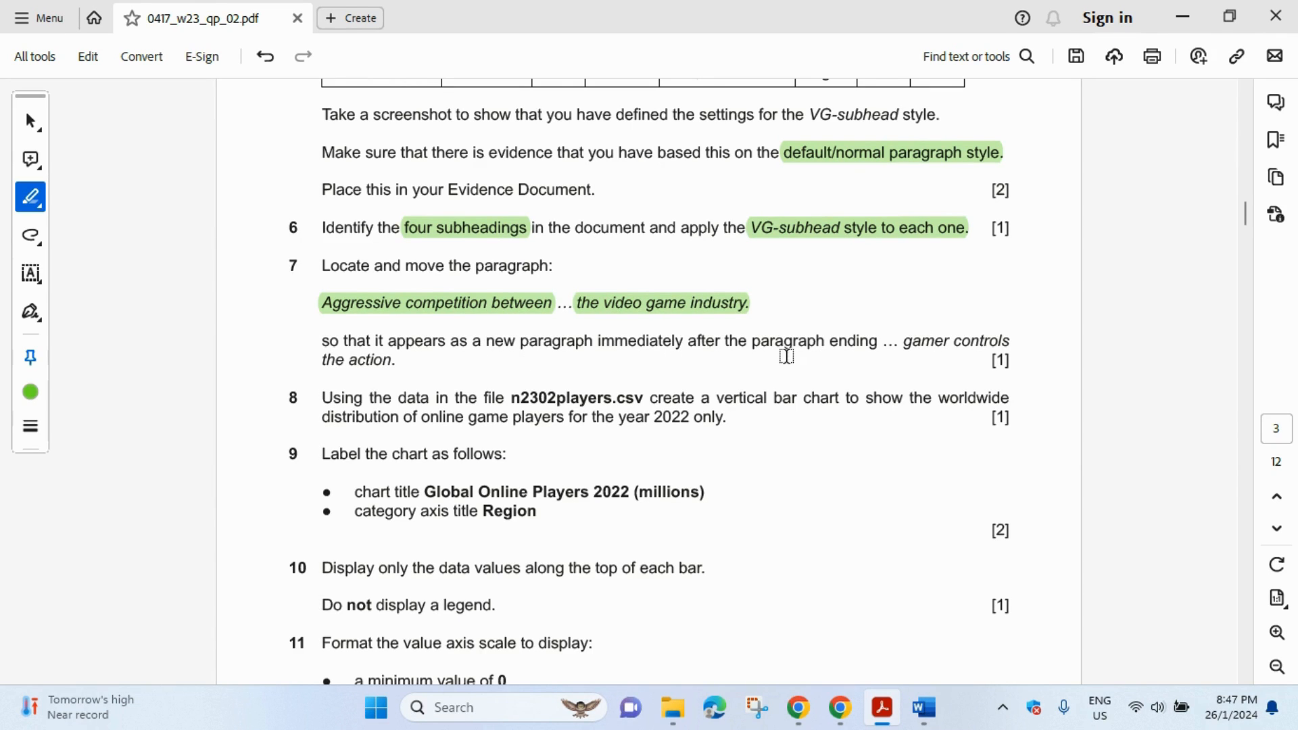
drag(782, 342, 413, 368)
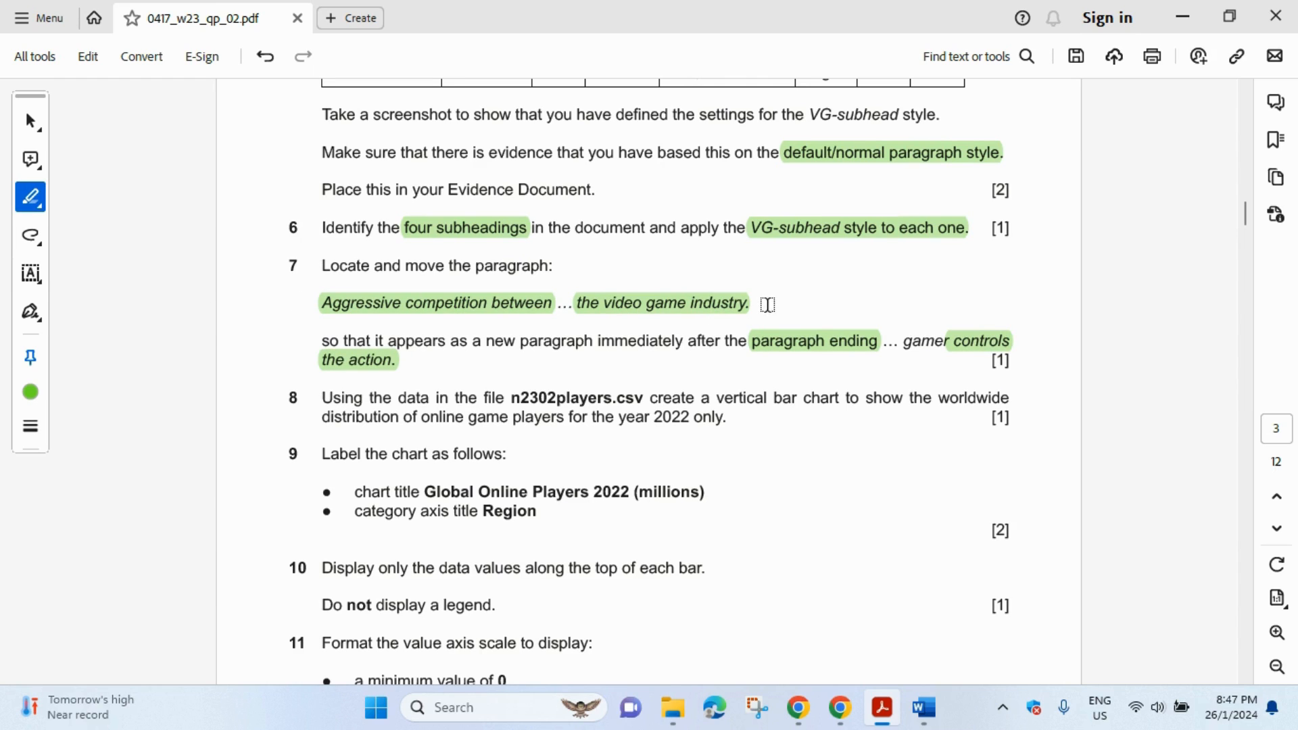
click(937, 707)
- Find the 'Aggressive competition' paragraph by searching 'agg' and cut the whole paragraph
click(1276, 171)
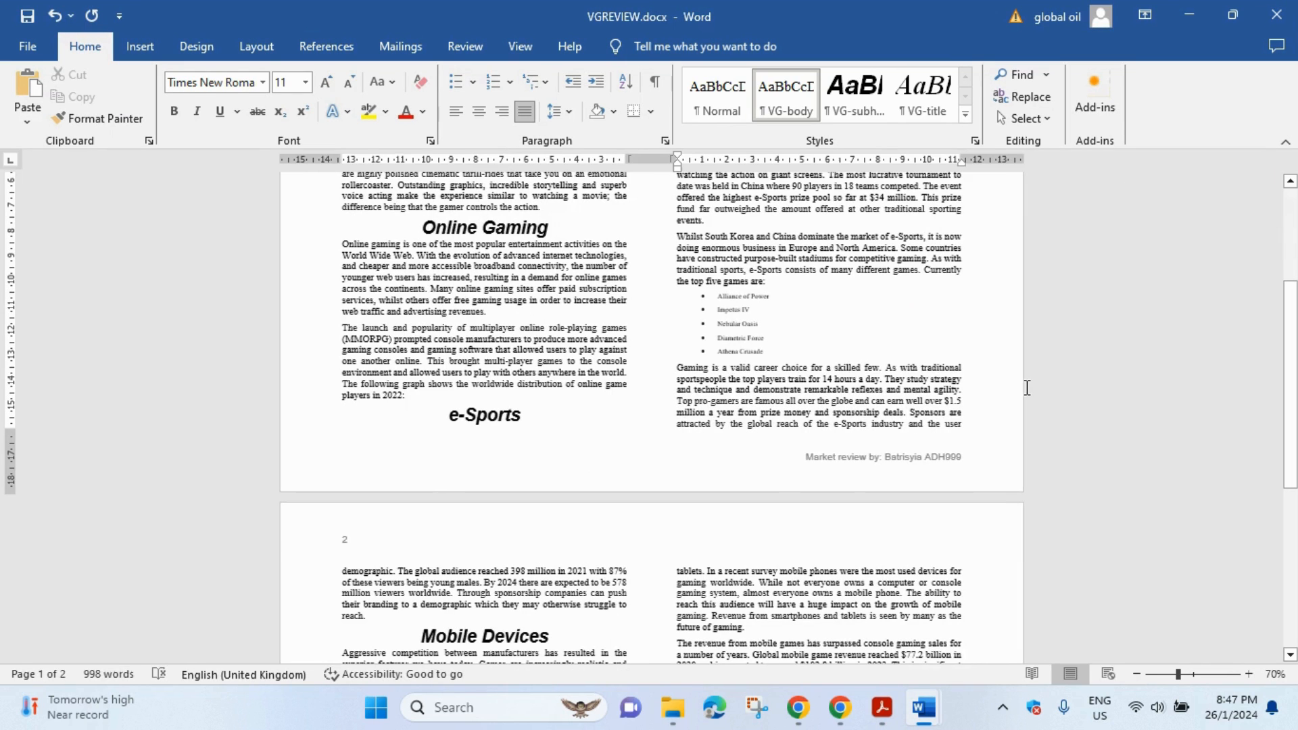
key(ctrl+f)
text(aggressive compe)
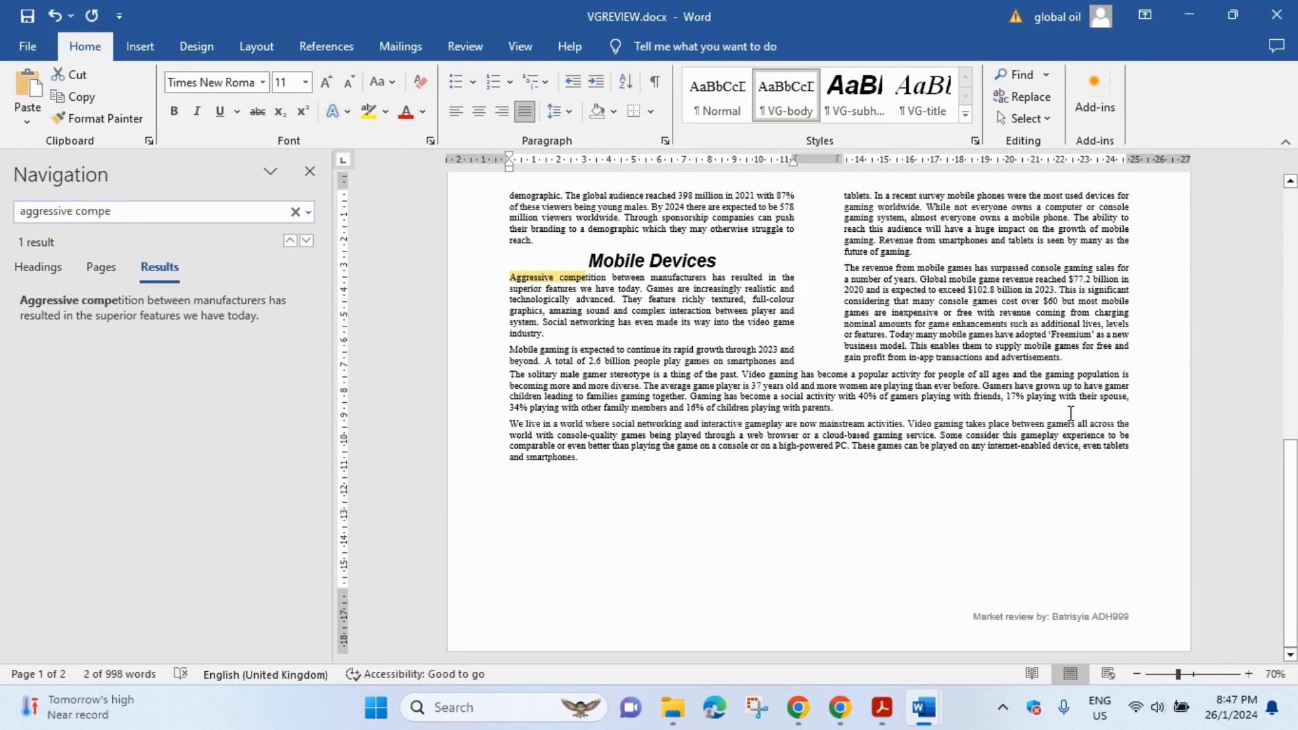
click(511, 278)
drag(512, 277, 547, 319)
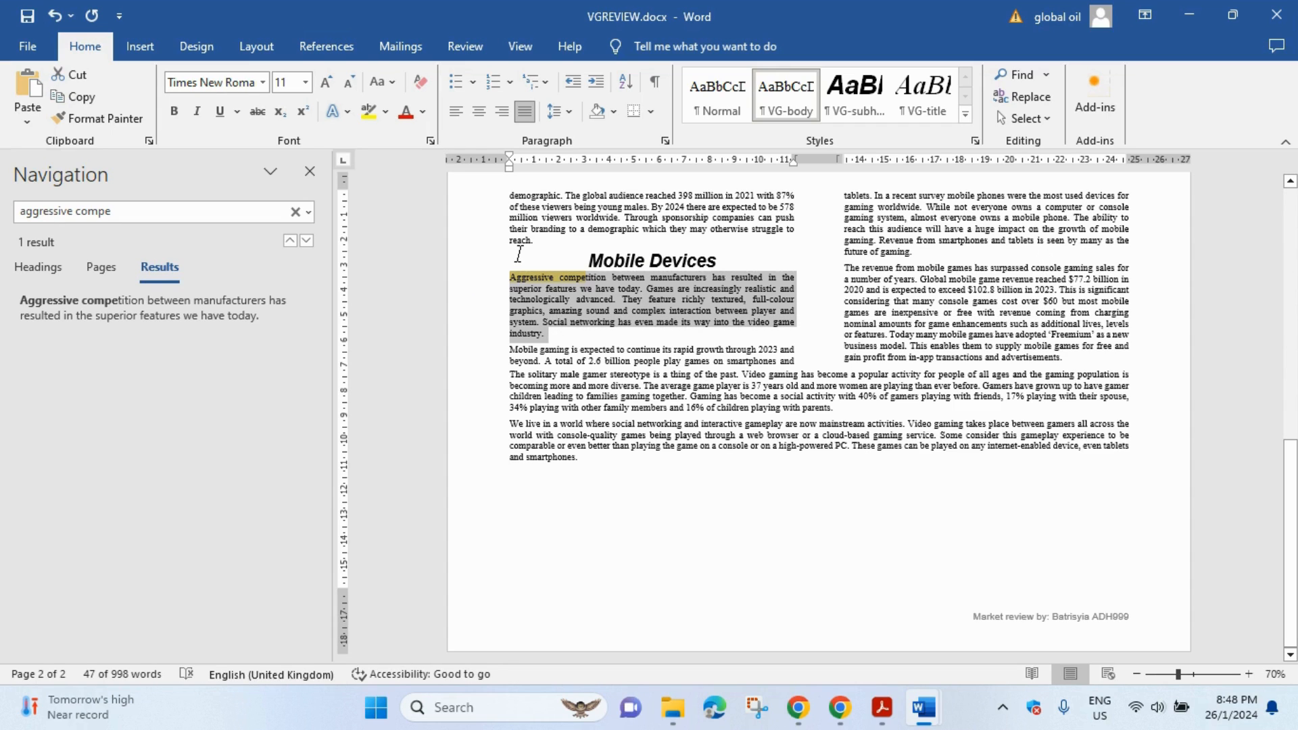
right_click(570, 297)
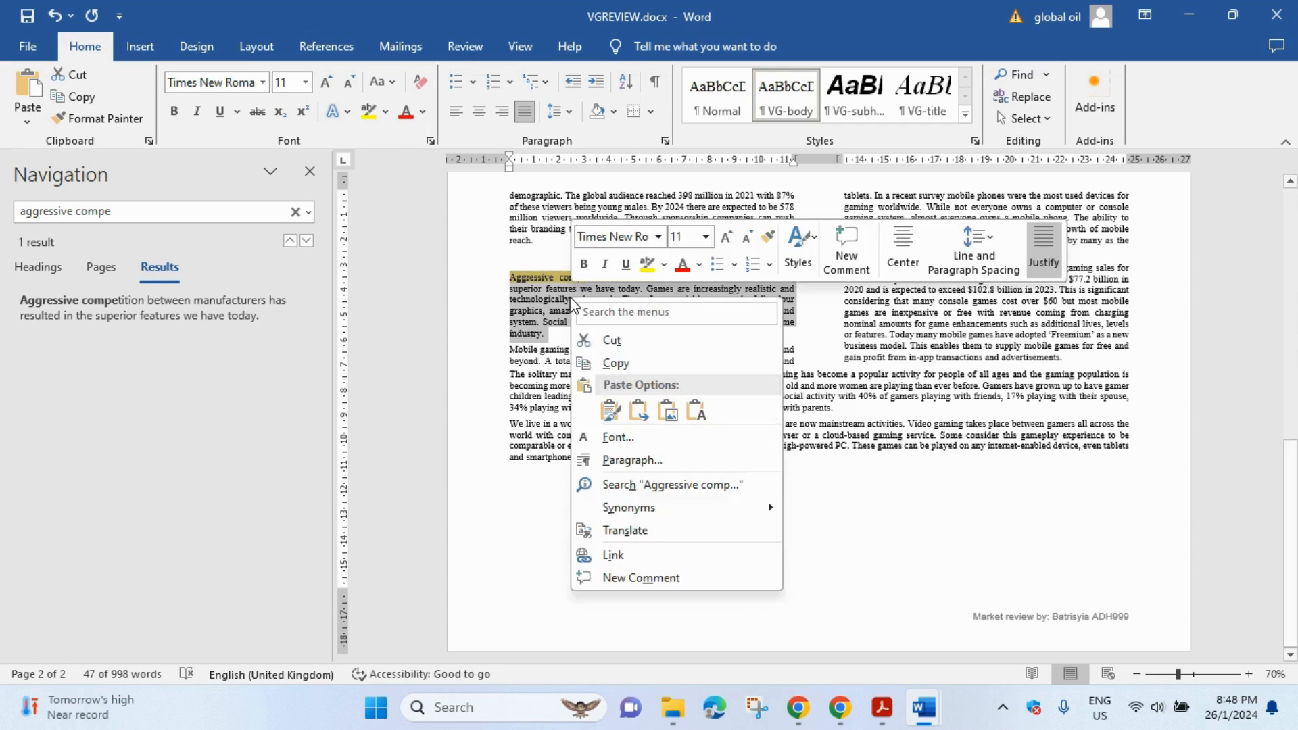
click(637, 341)
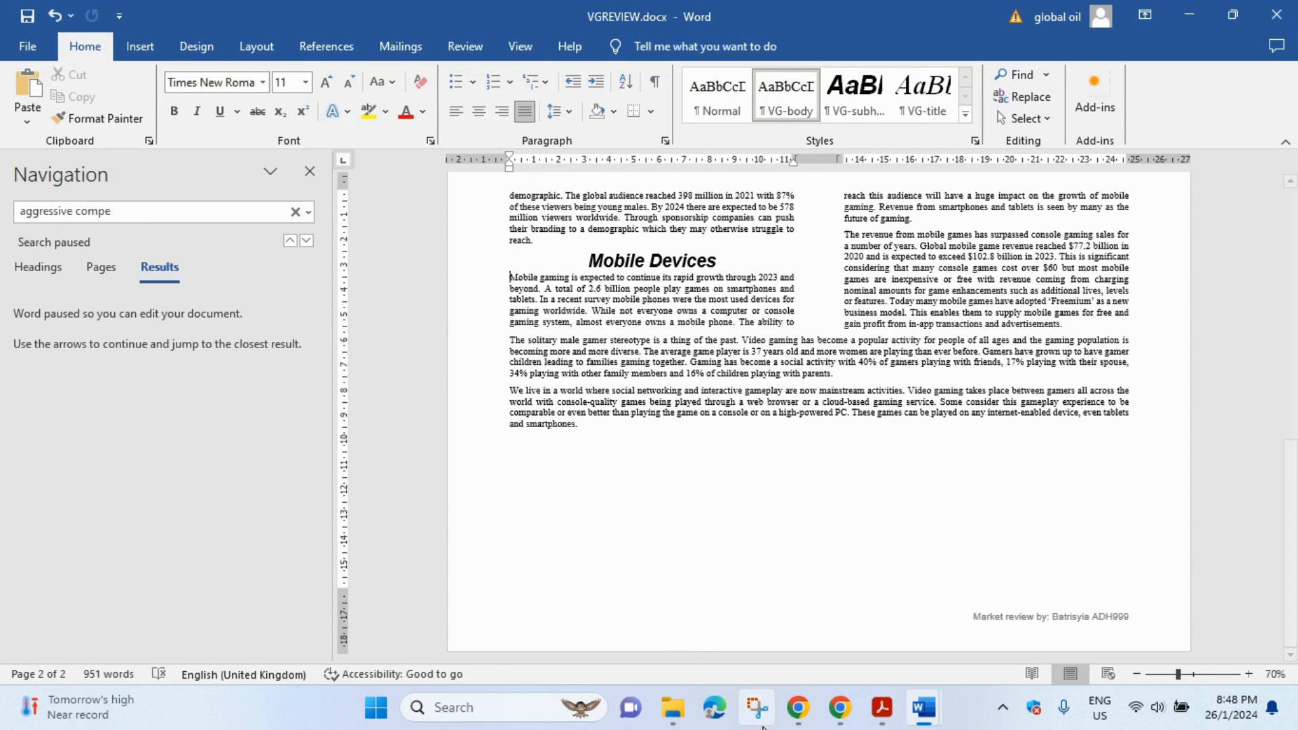
click(881, 707)
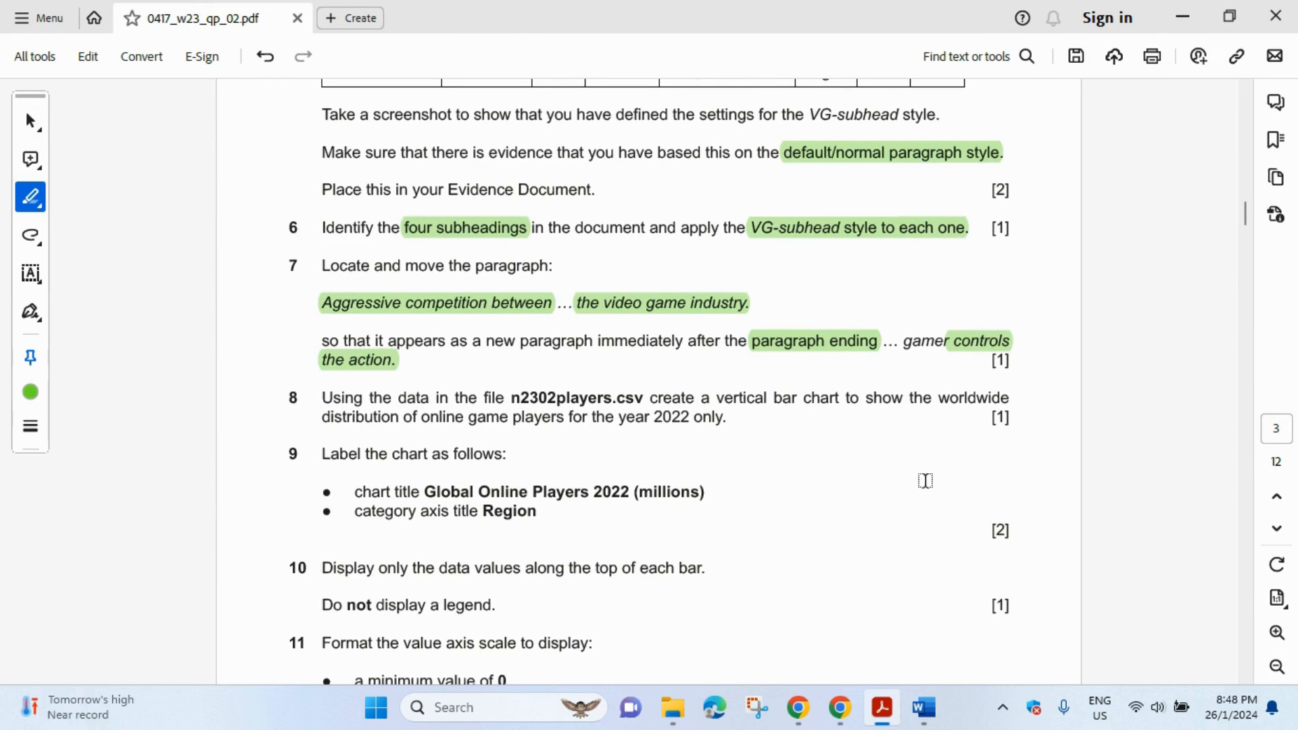
- Search the review document for 'gamer controls' to locate the target paragraph
mouse_move(924, 707)
click(1006, 649)
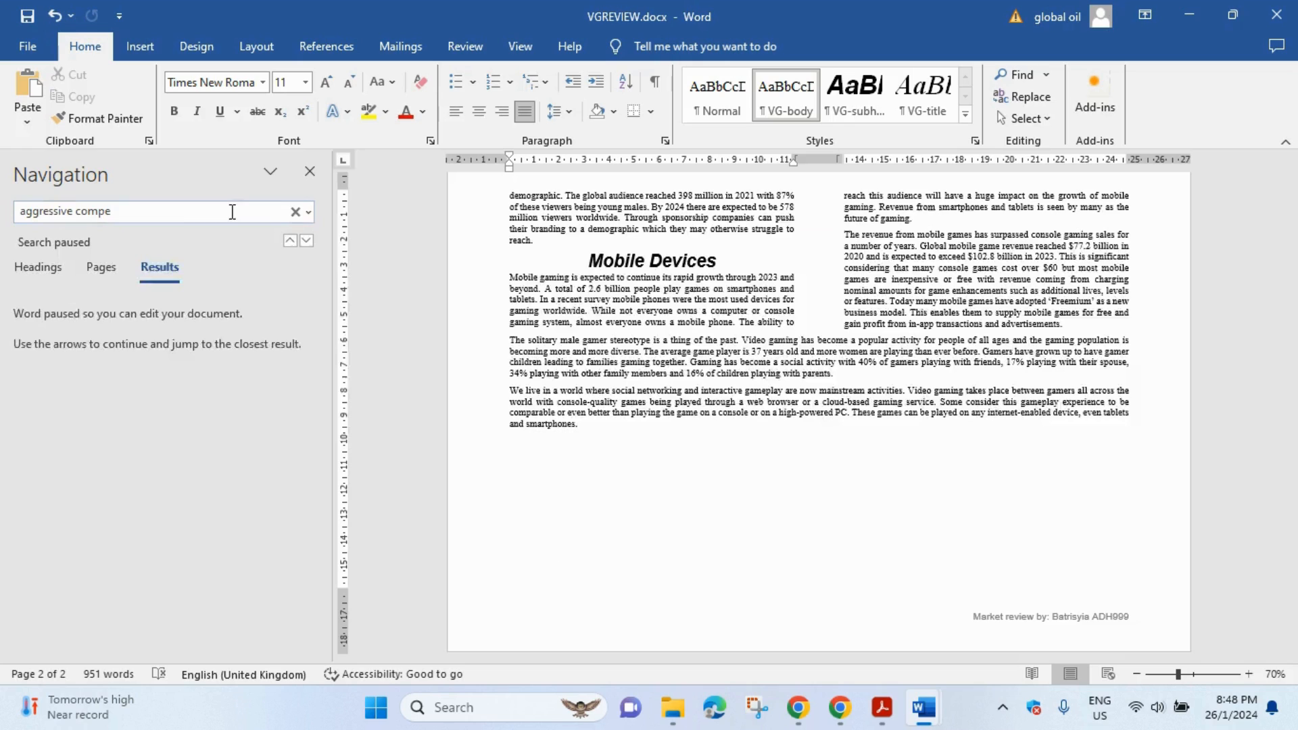
click(295, 212)
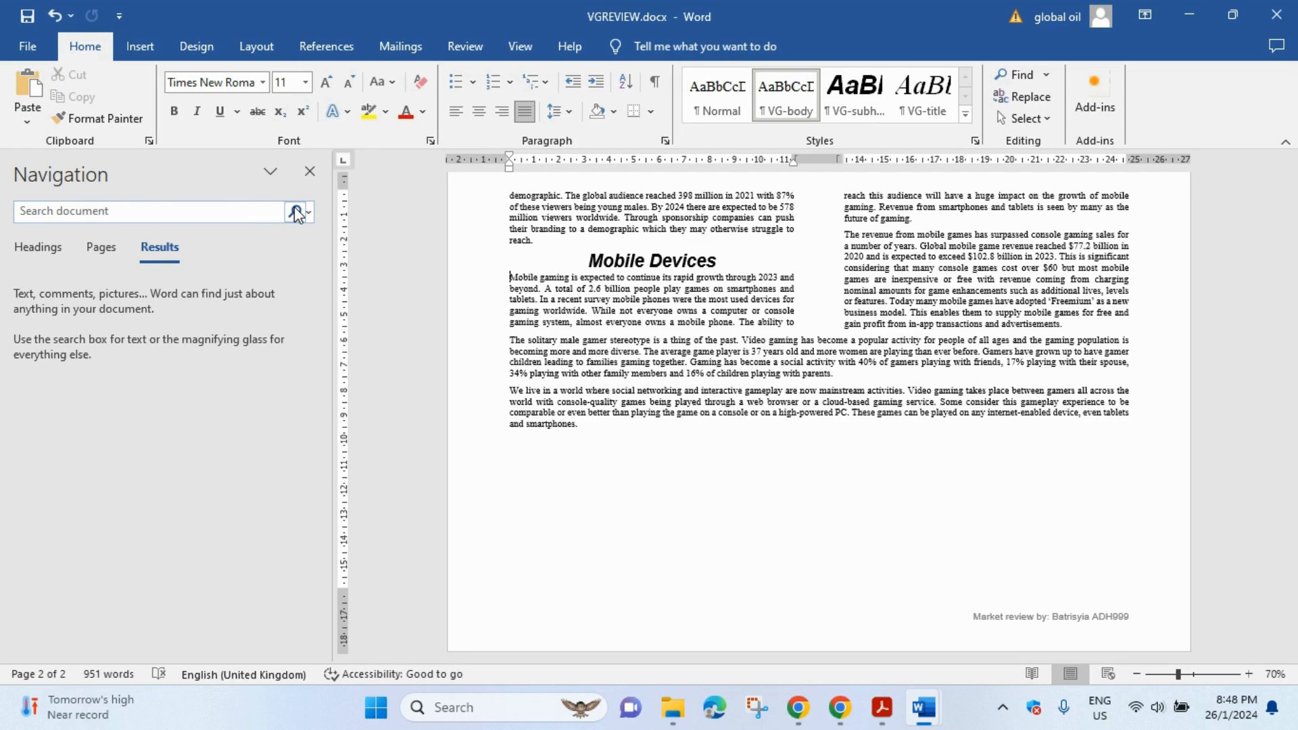
click(166, 208)
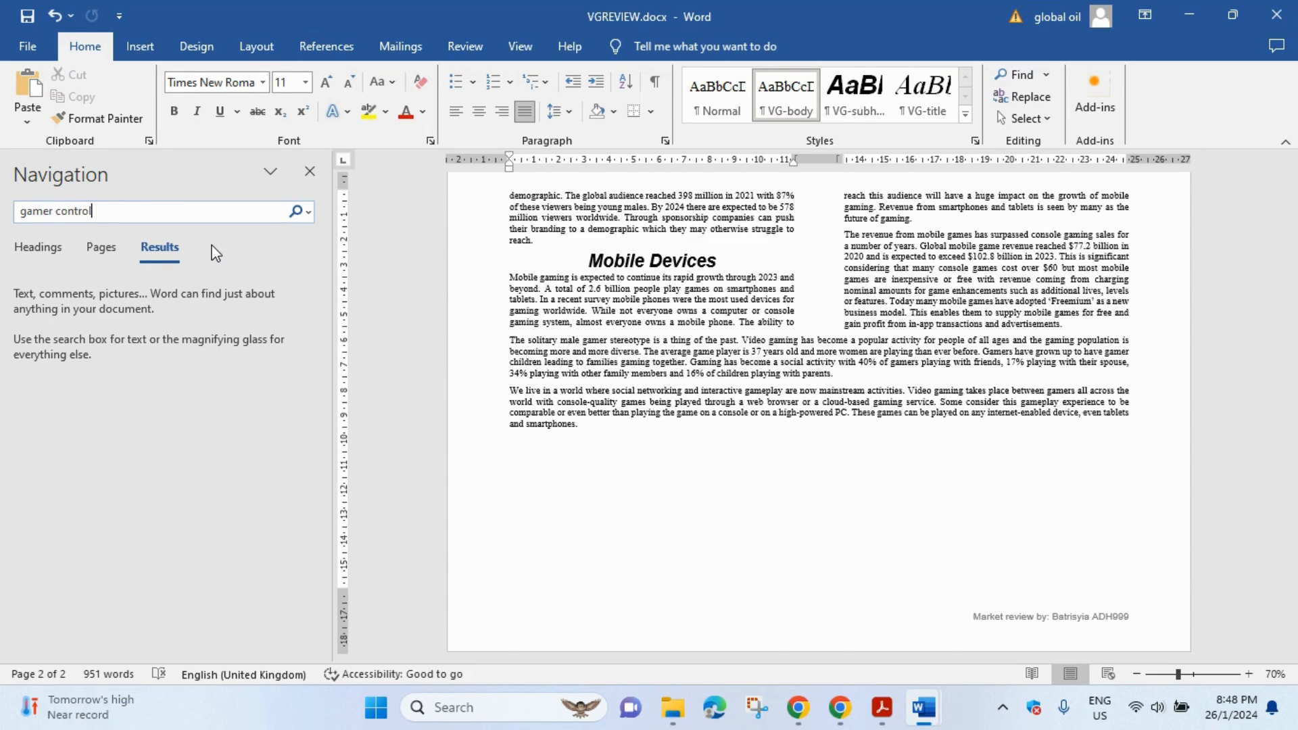
key(Return)
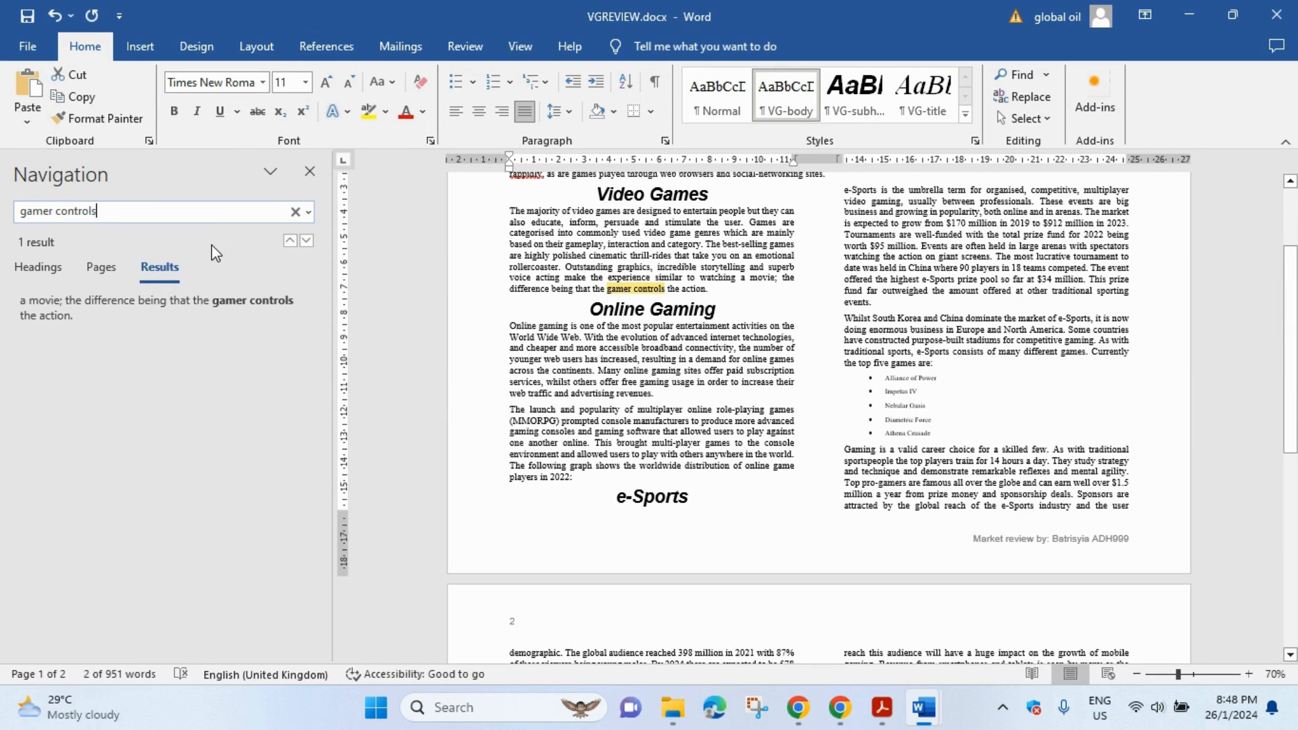
- Paste the cut paragraph after 'gamer controls the action.' and remove the leftover blank line
click(723, 295)
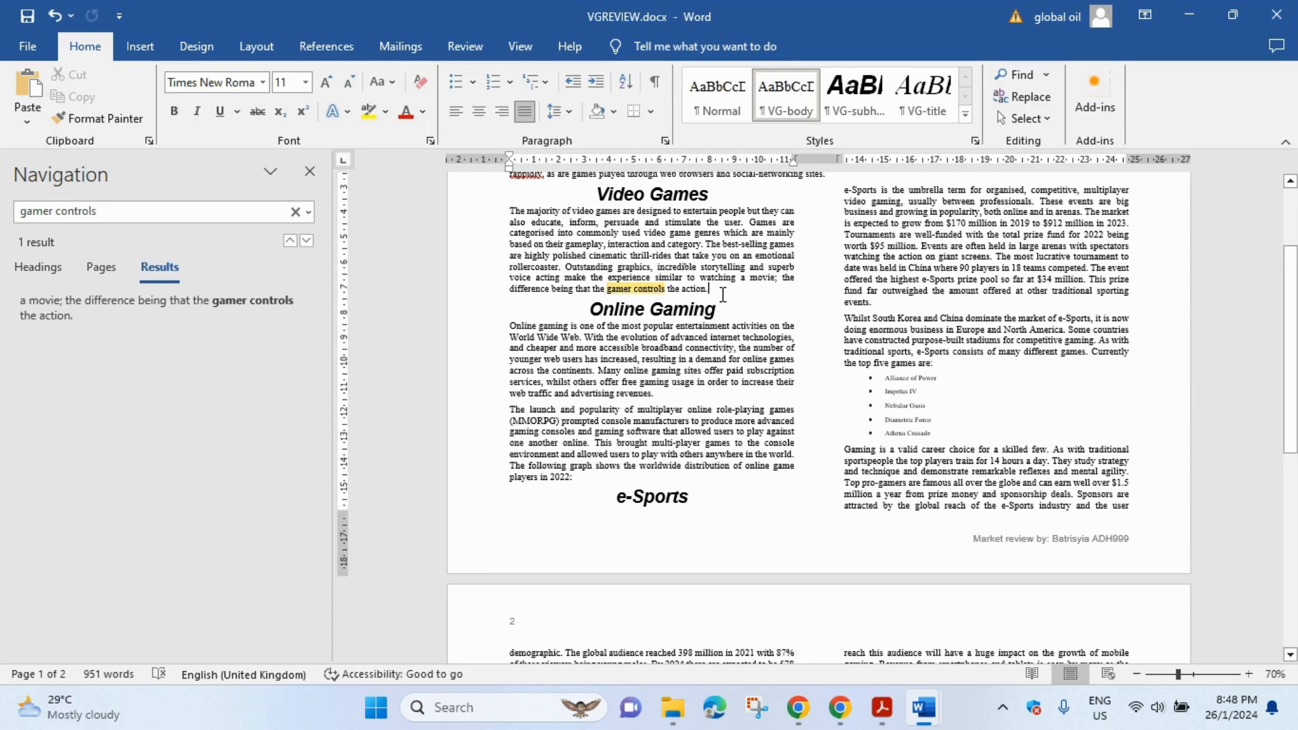
key(Return)
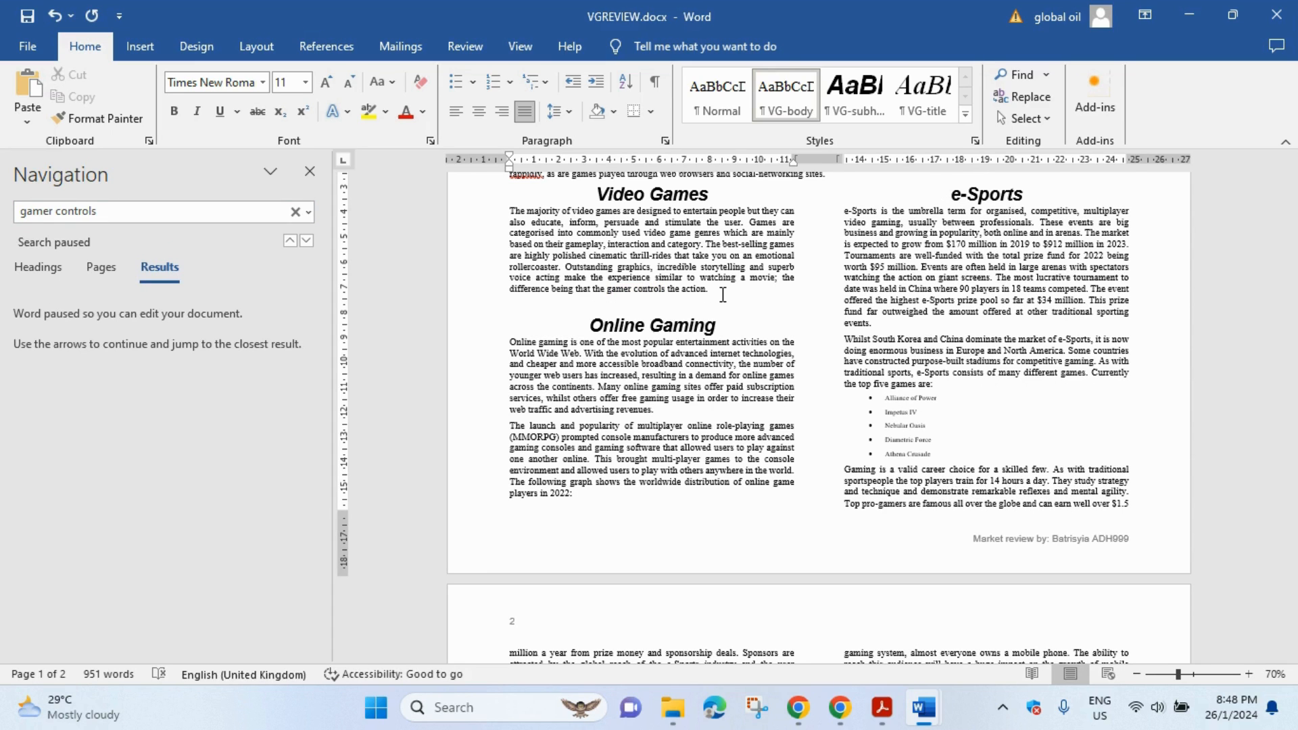
key(ctrl+v)
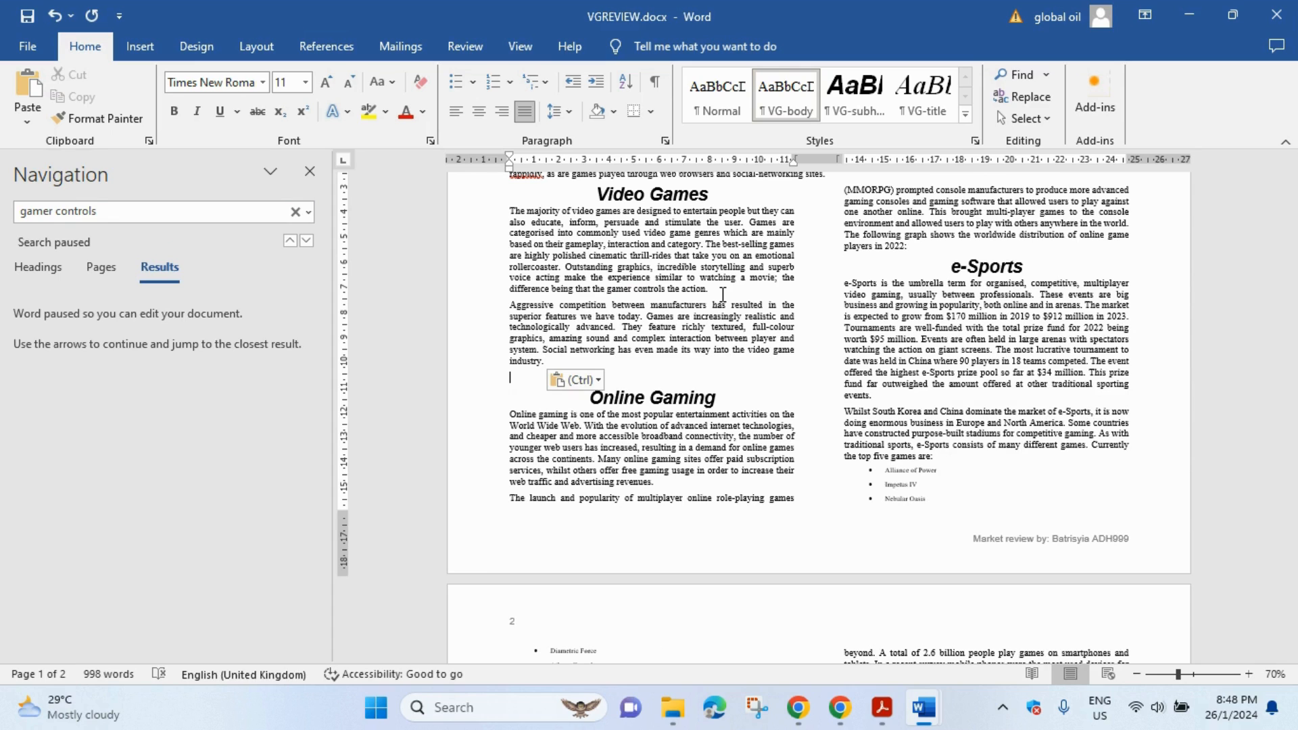
key(BackSpace)
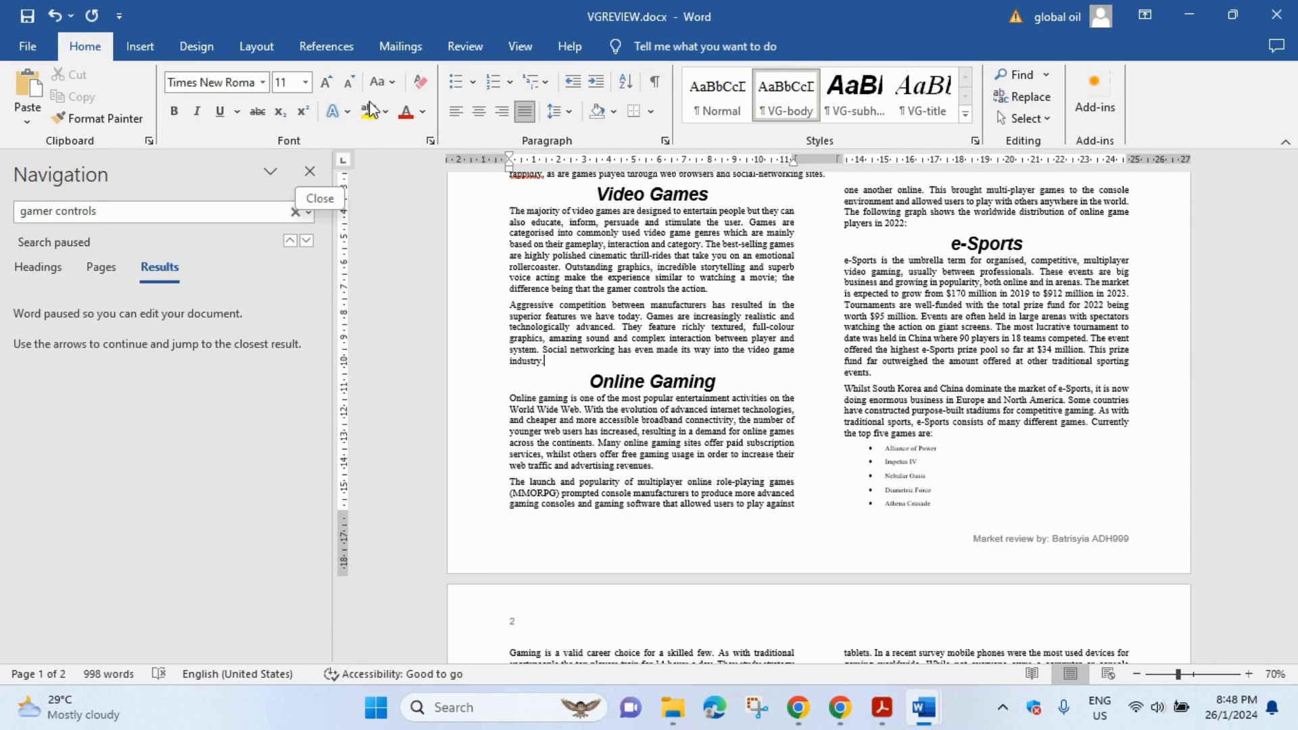
click(310, 171)
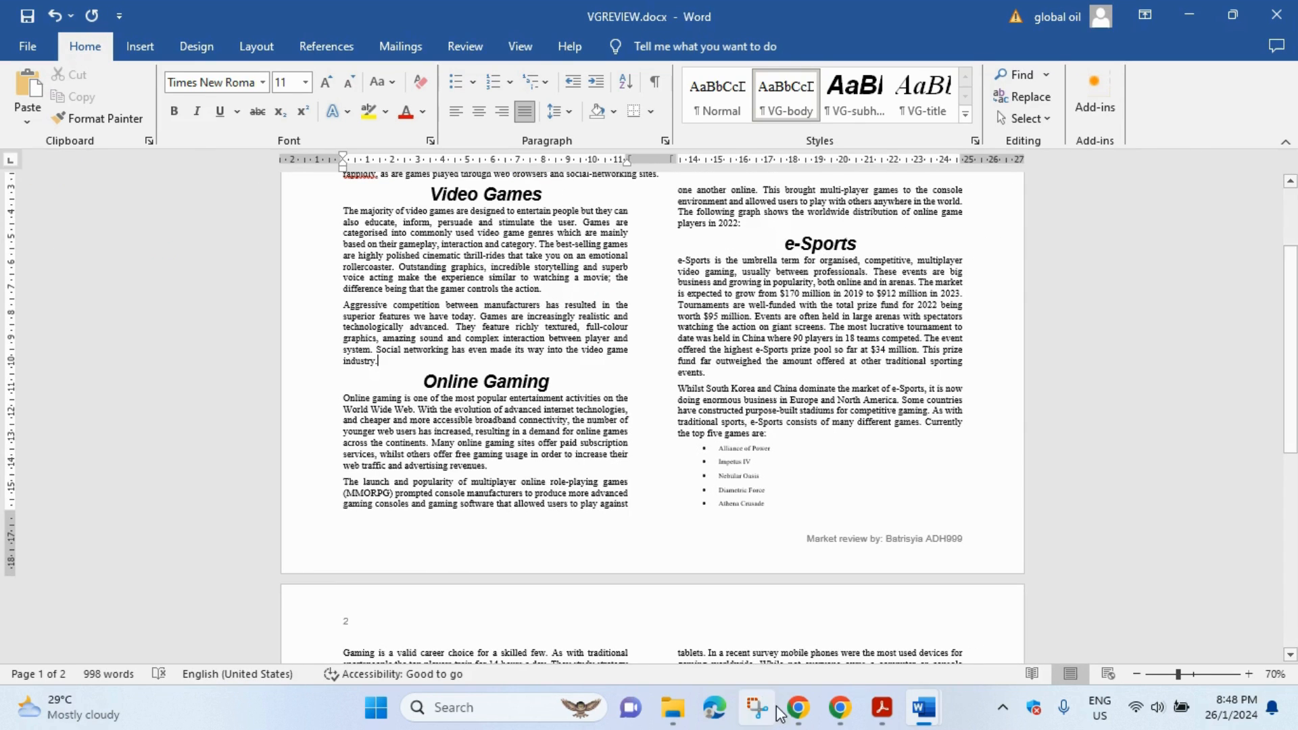
- In question 8, highlight the file name n2302players.csv, the word 'vertical' and 'year 2022 only.'
click(881, 707)
scroll(377, 379, down, 3)
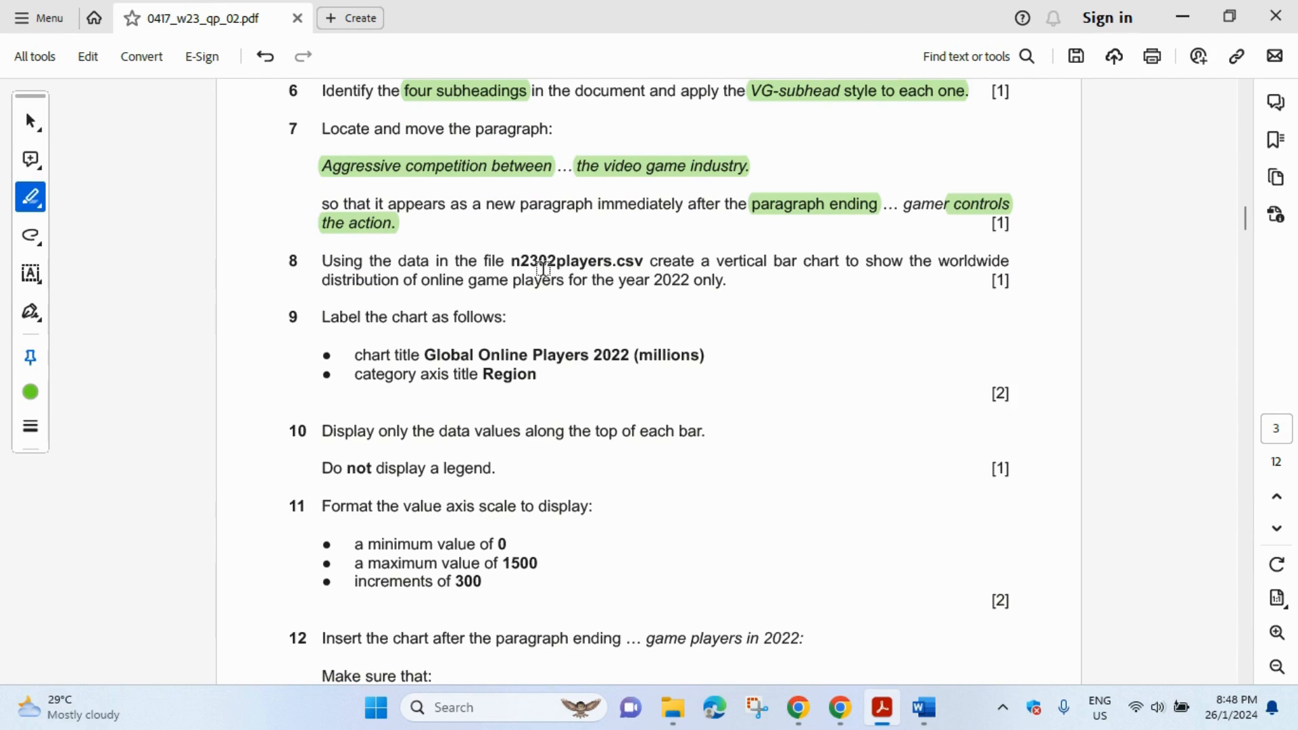
drag(512, 260, 646, 262)
double_click(735, 261)
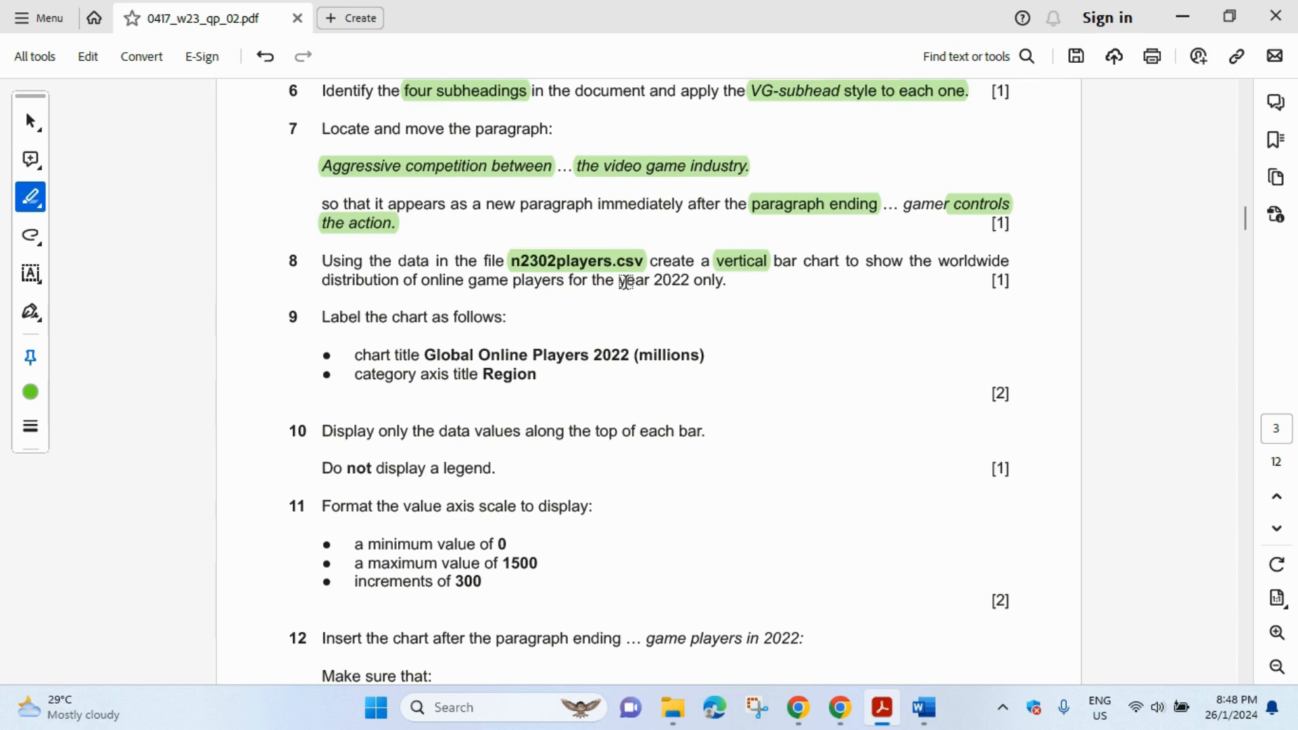
drag(679, 280, 725, 280)
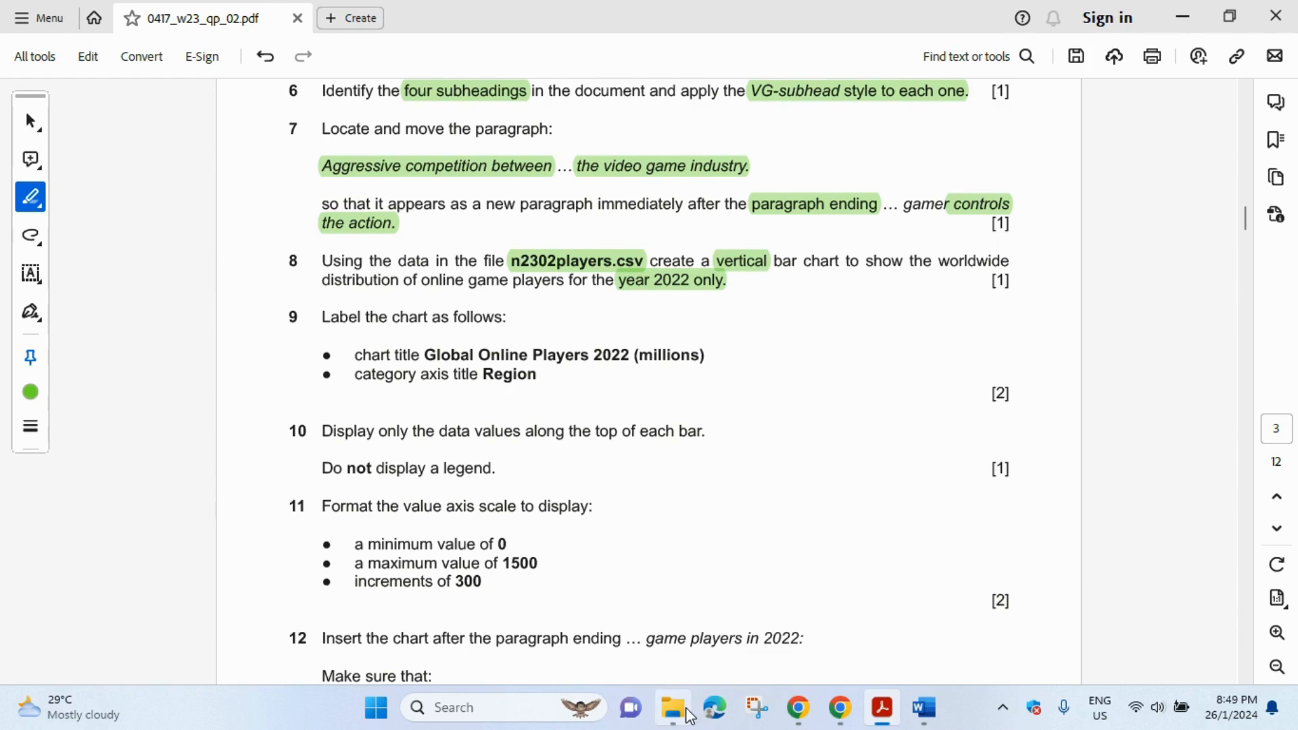
- Open n2302players.csv in Excel and AutoFit every column width to its contents
click(669, 715)
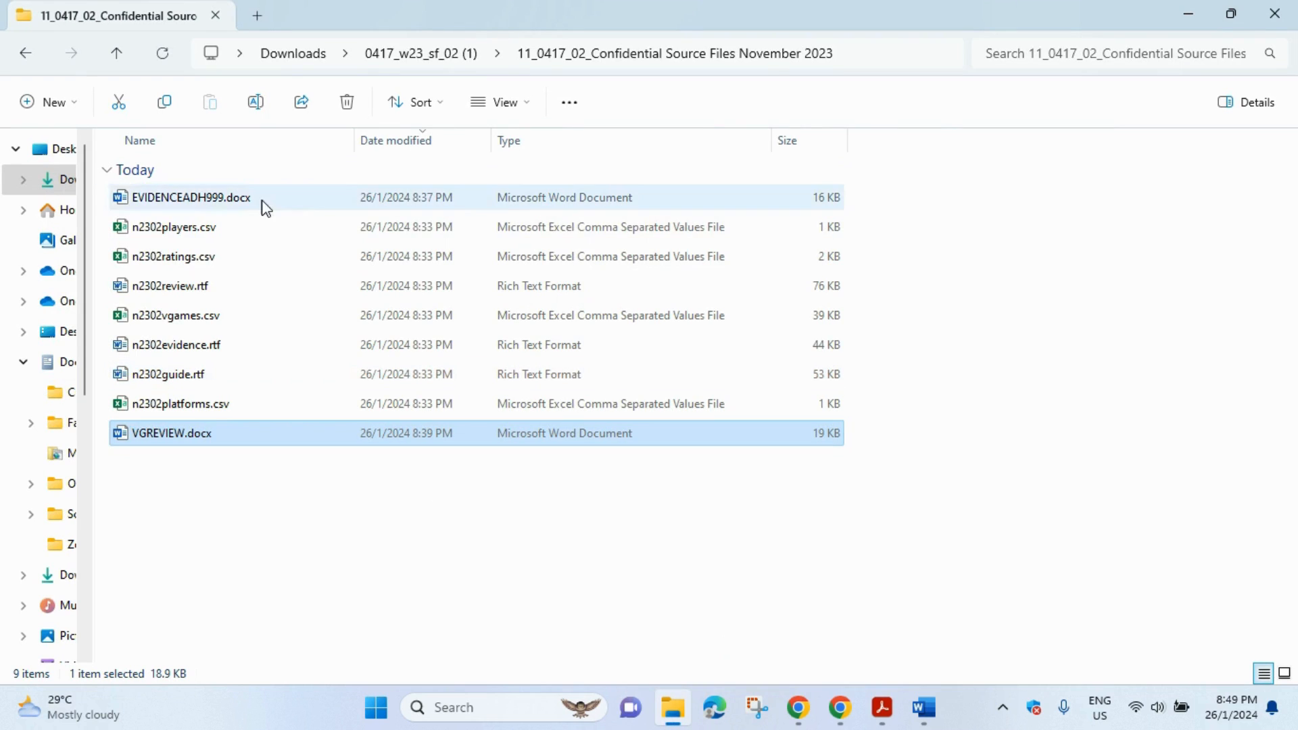
click(239, 233)
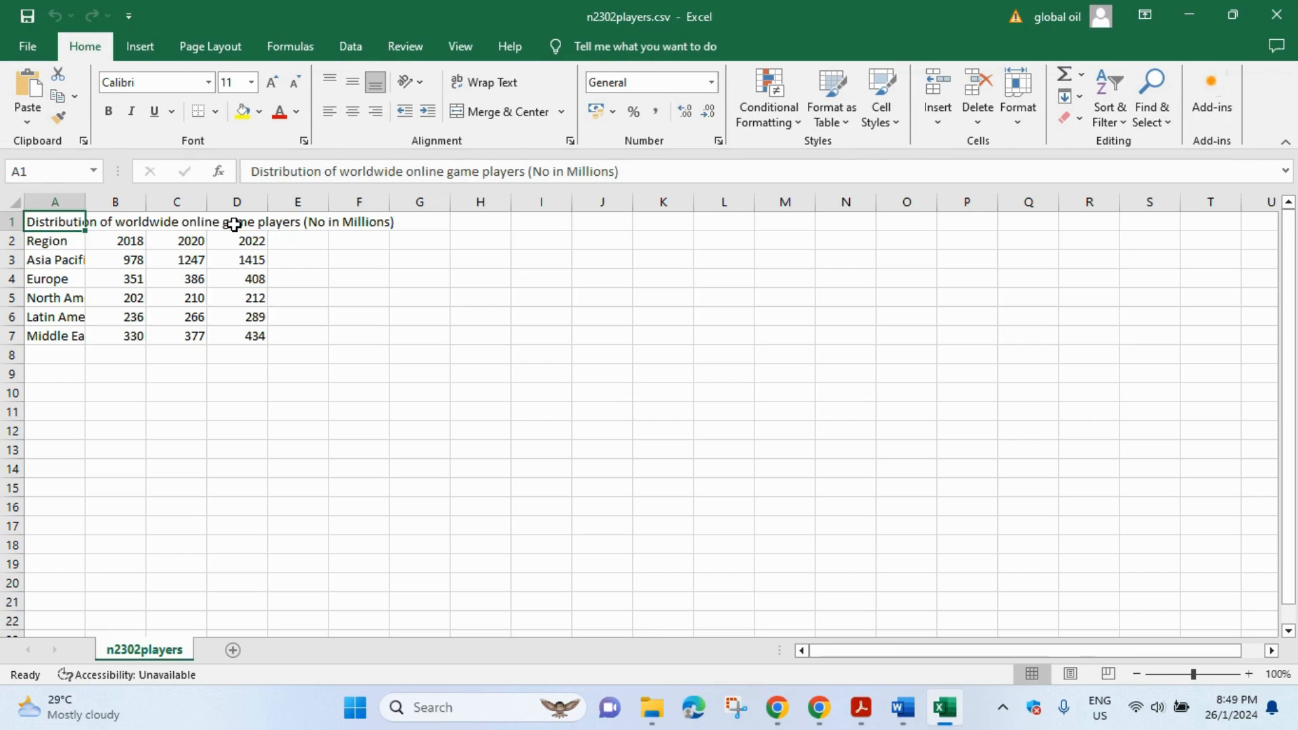
click(21, 207)
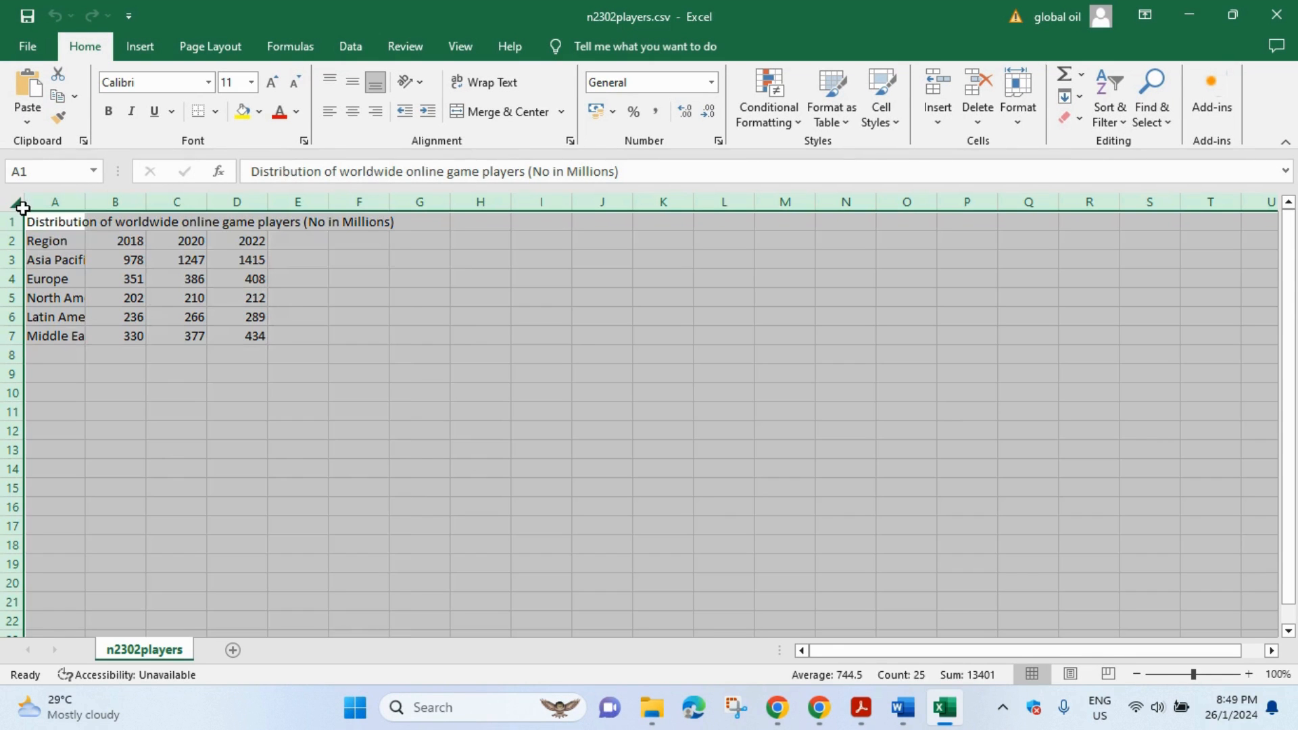
double_click(83, 203)
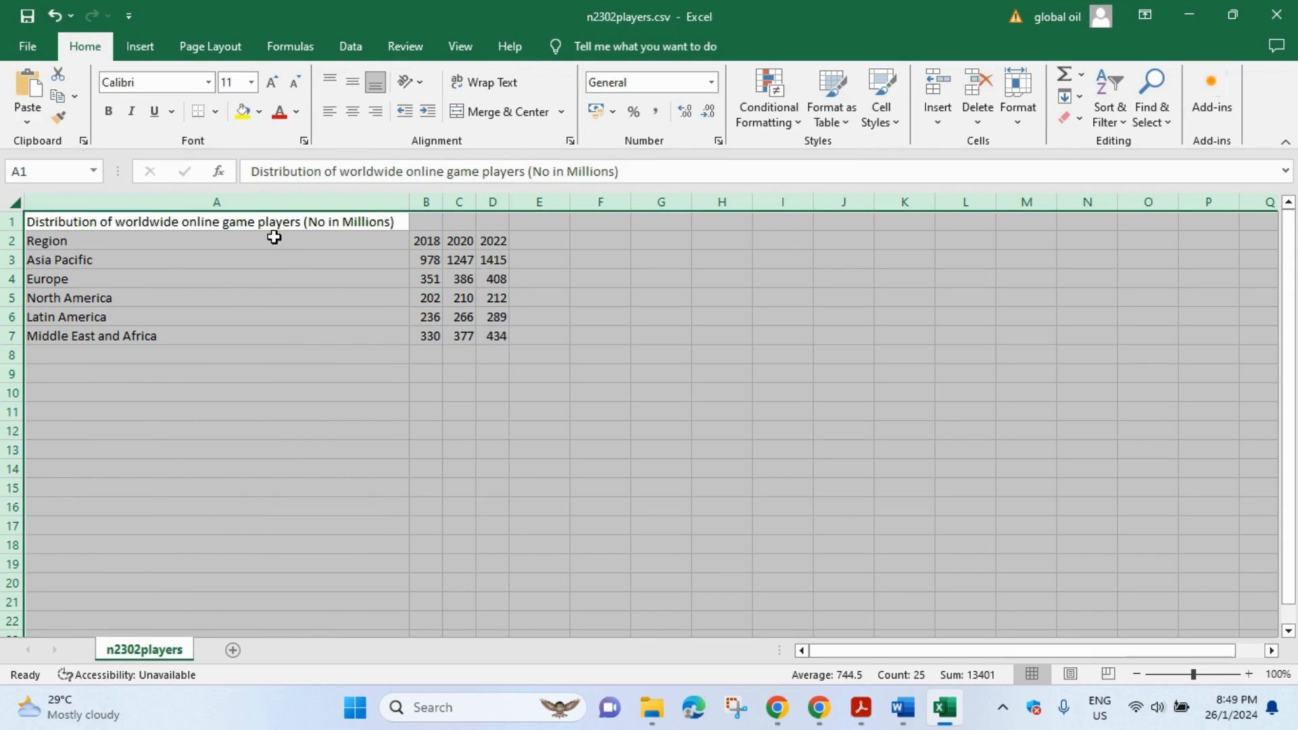
click(610, 353)
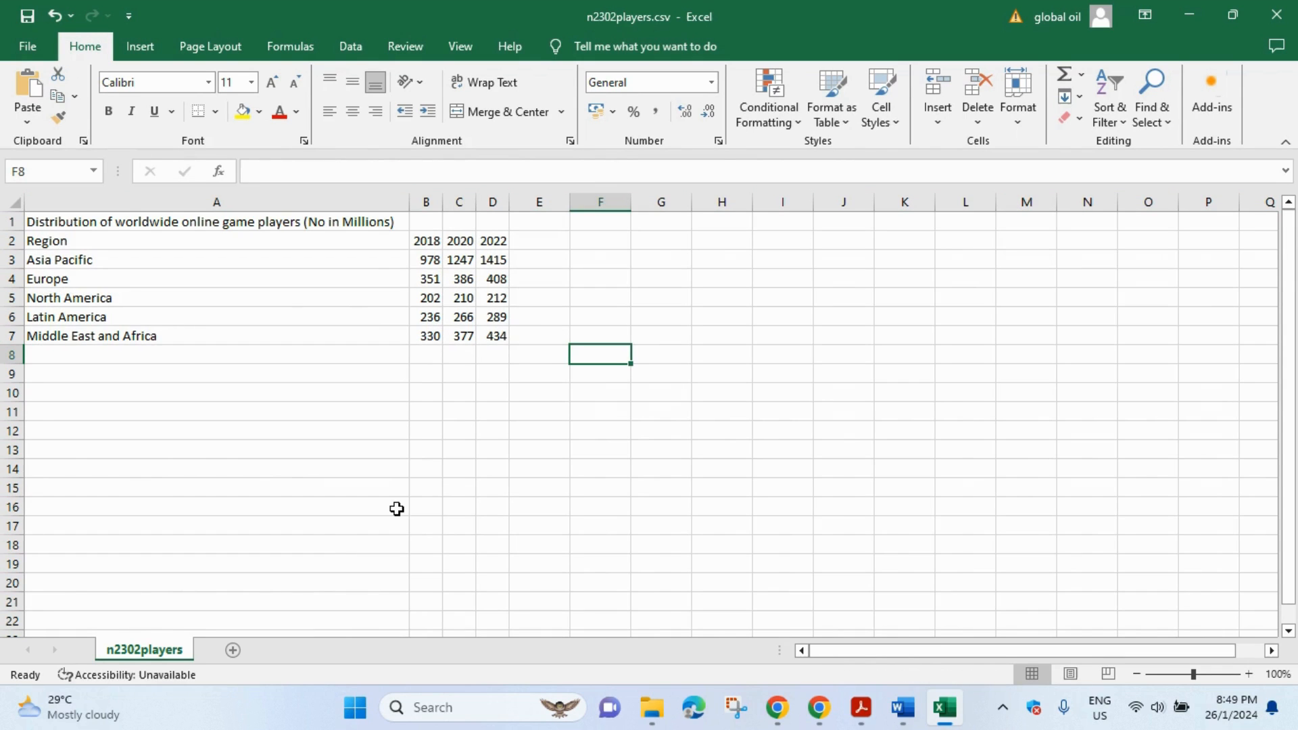
- Check the question paper and VGREVIEW.docx, then return to the players spreadsheet
click(862, 707)
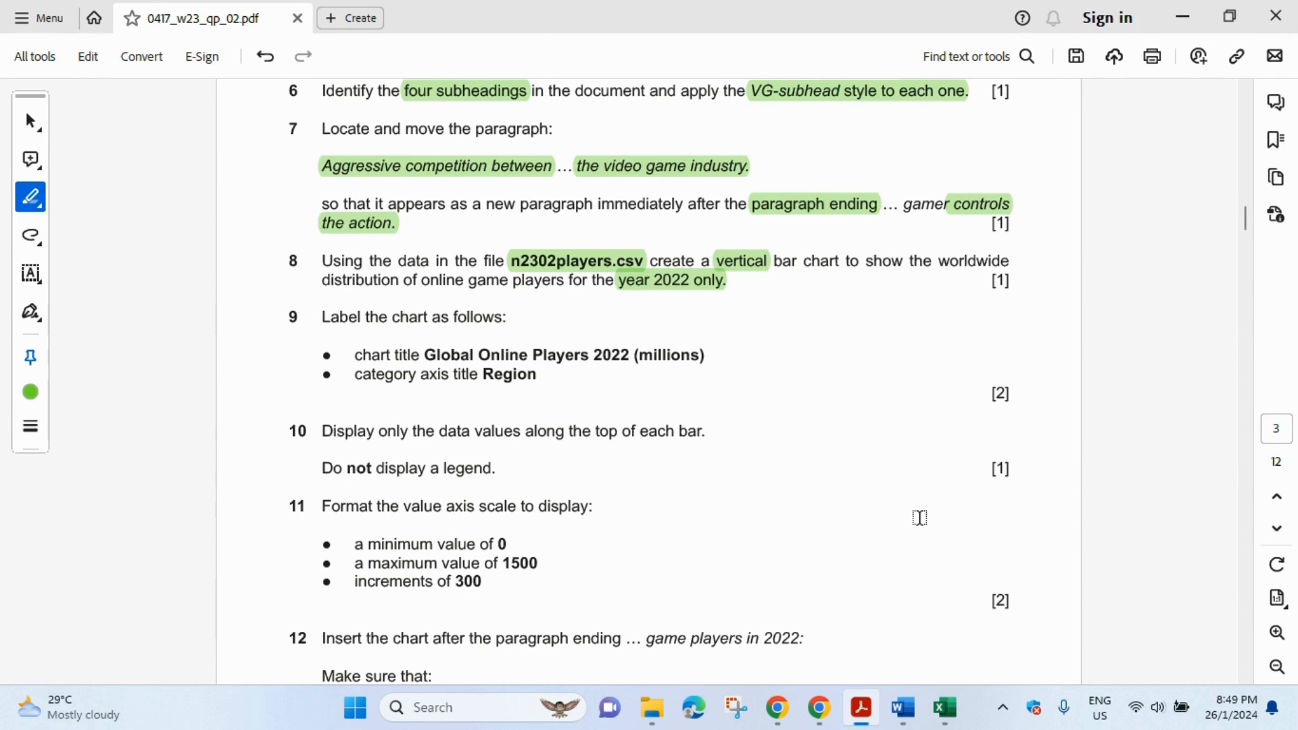
mouse_move(903, 708)
click(994, 619)
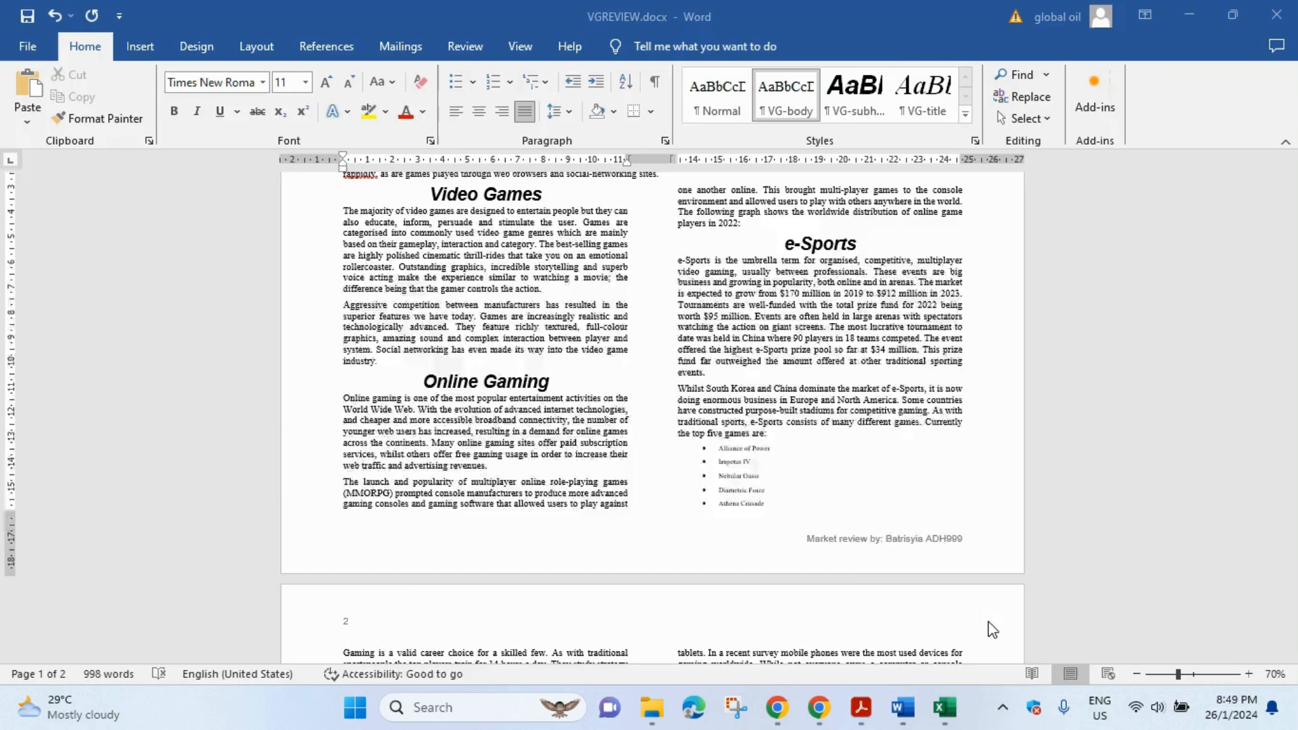
click(954, 708)
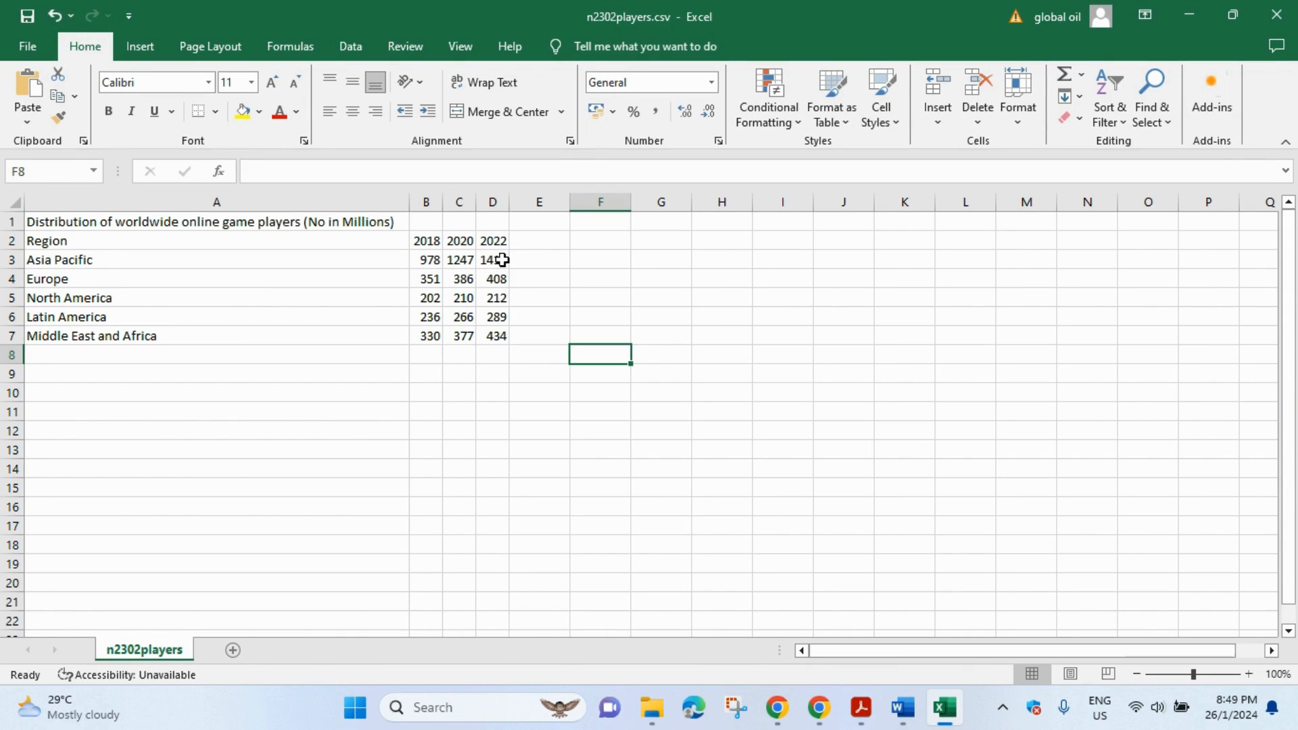
- Chart the 2022 values D3:D7 against regions A3:A7 as a clustered column chart beside the data
drag(498, 261, 509, 338)
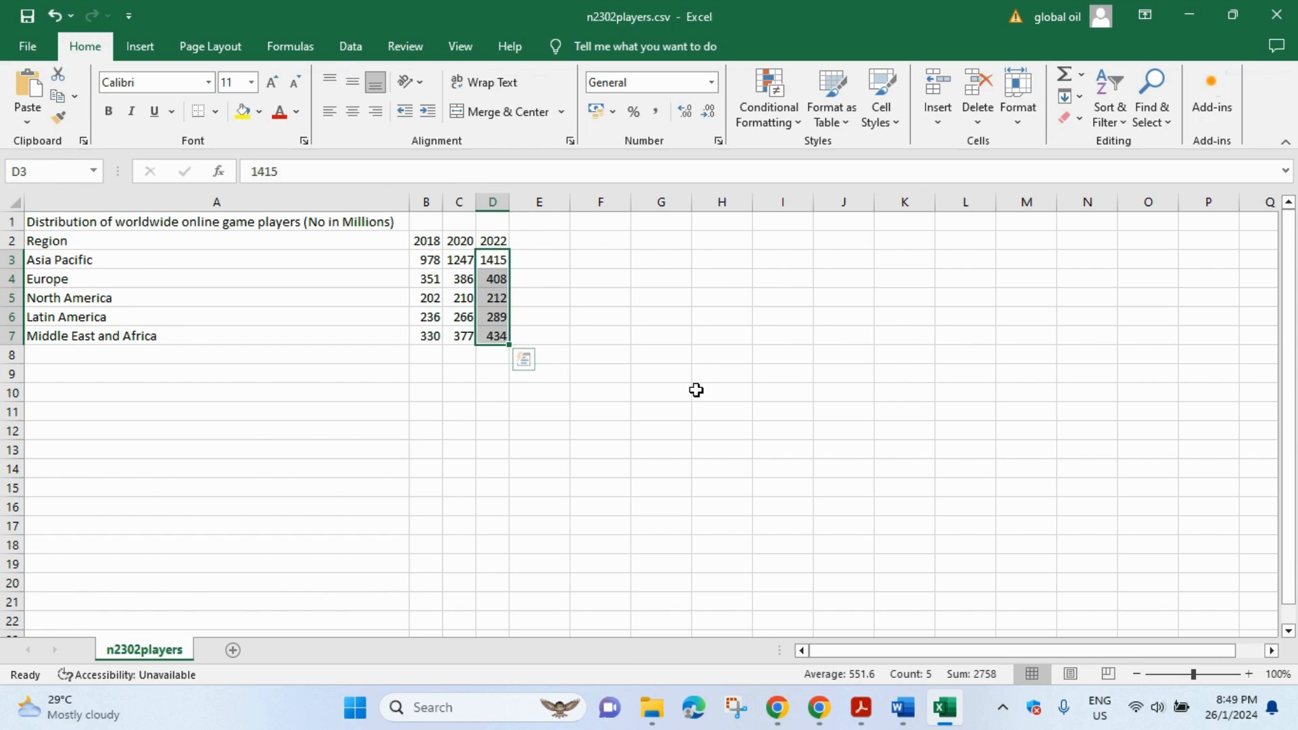
drag(116, 261, 111, 334)
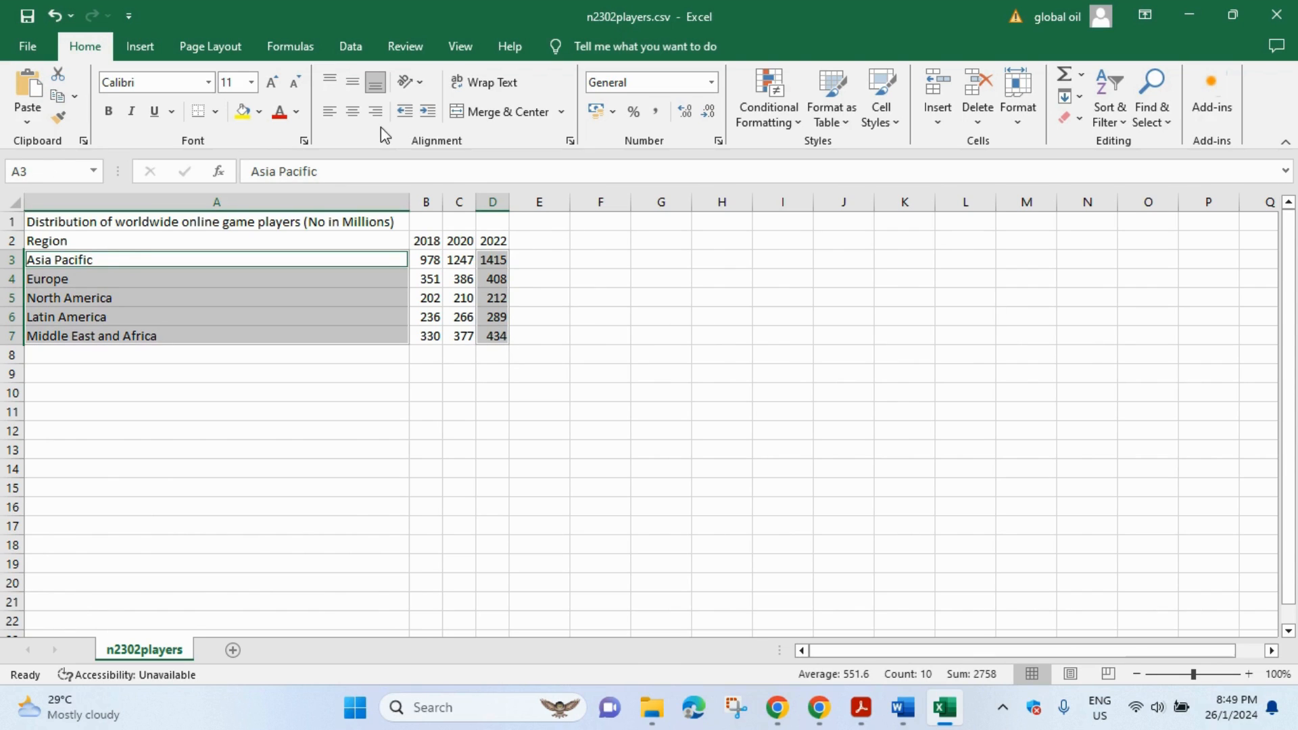
click(146, 50)
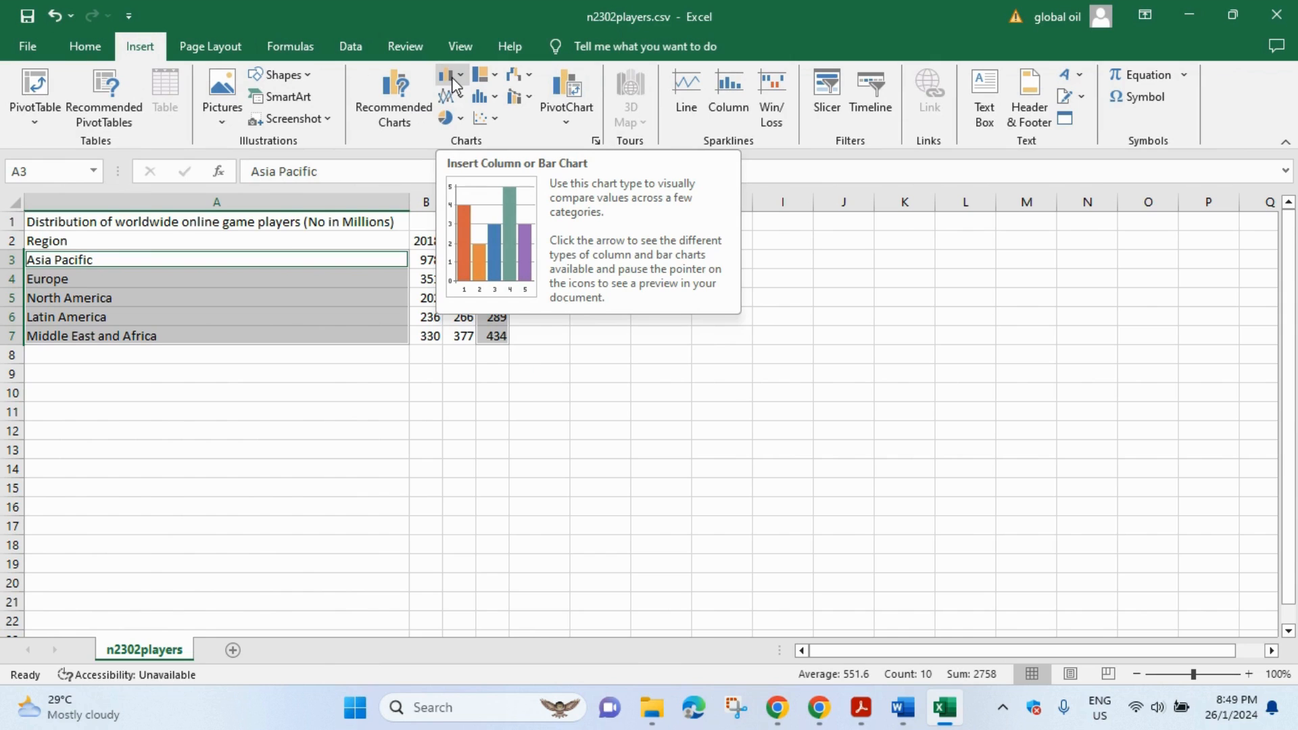
click(453, 80)
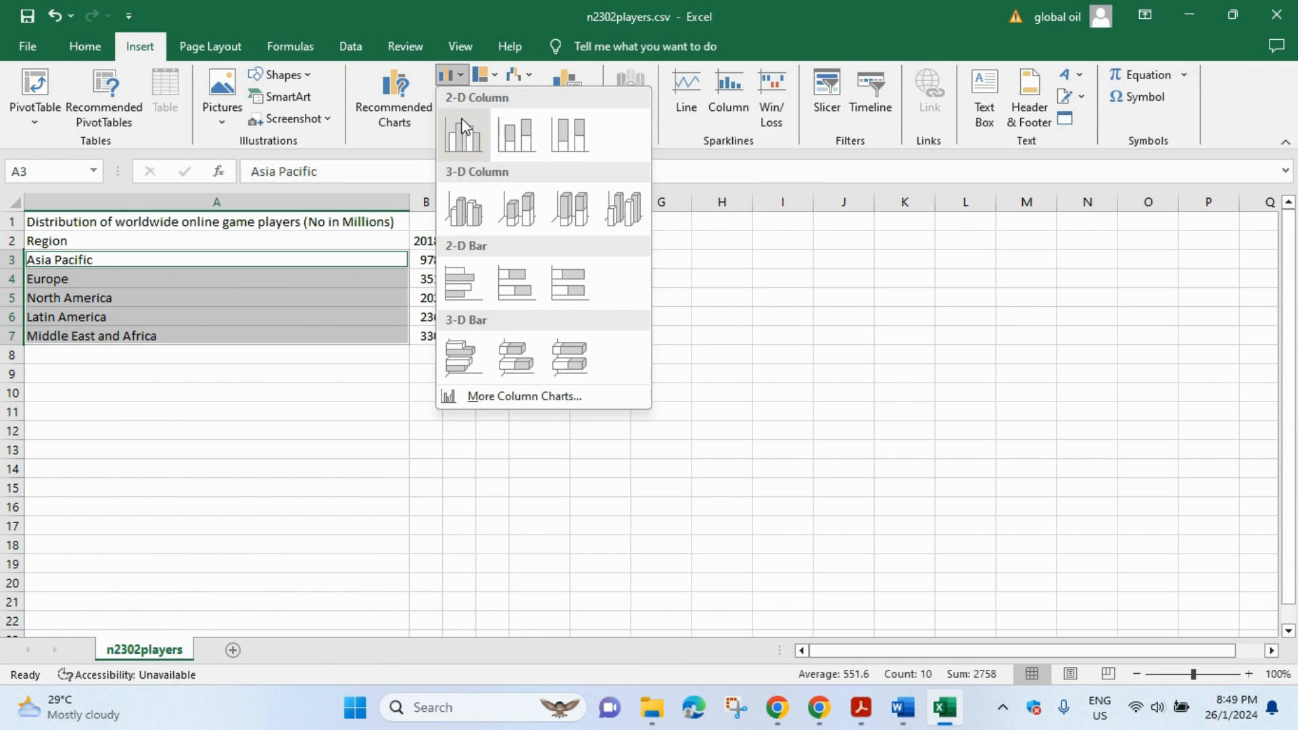
click(464, 140)
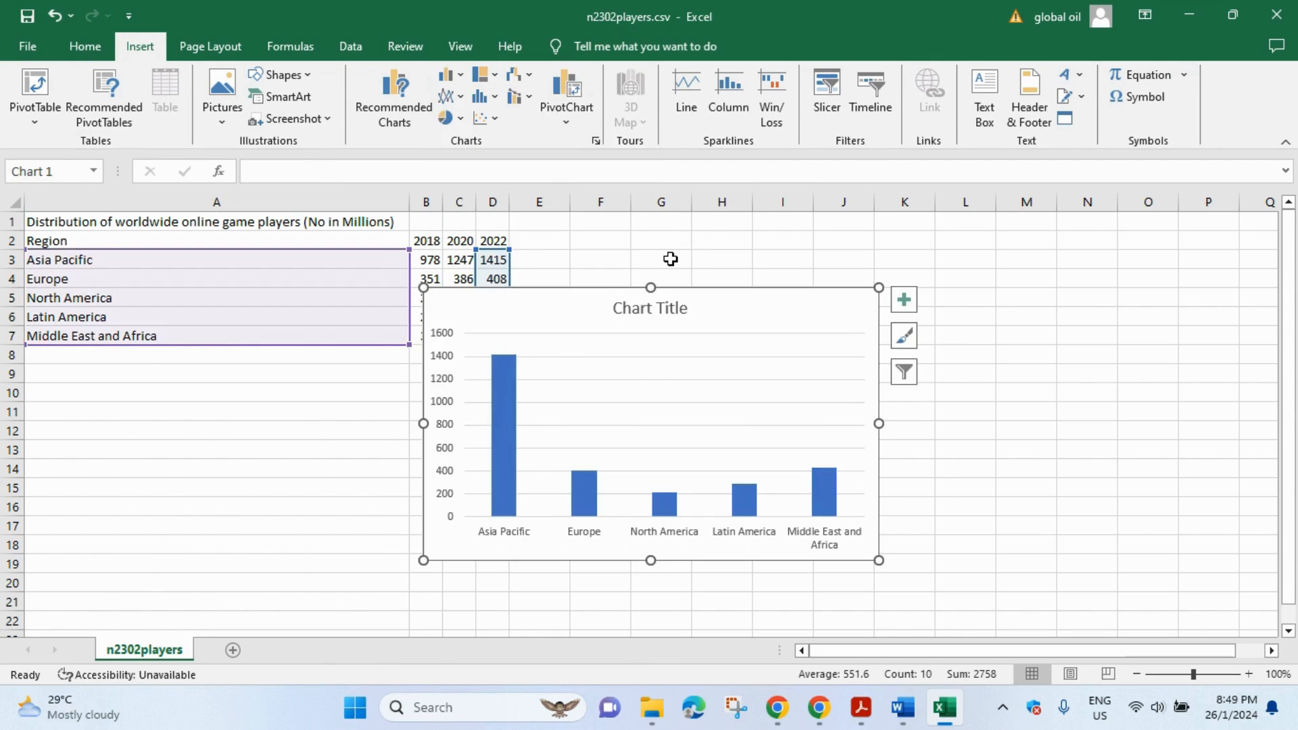
drag(735, 304, 879, 293)
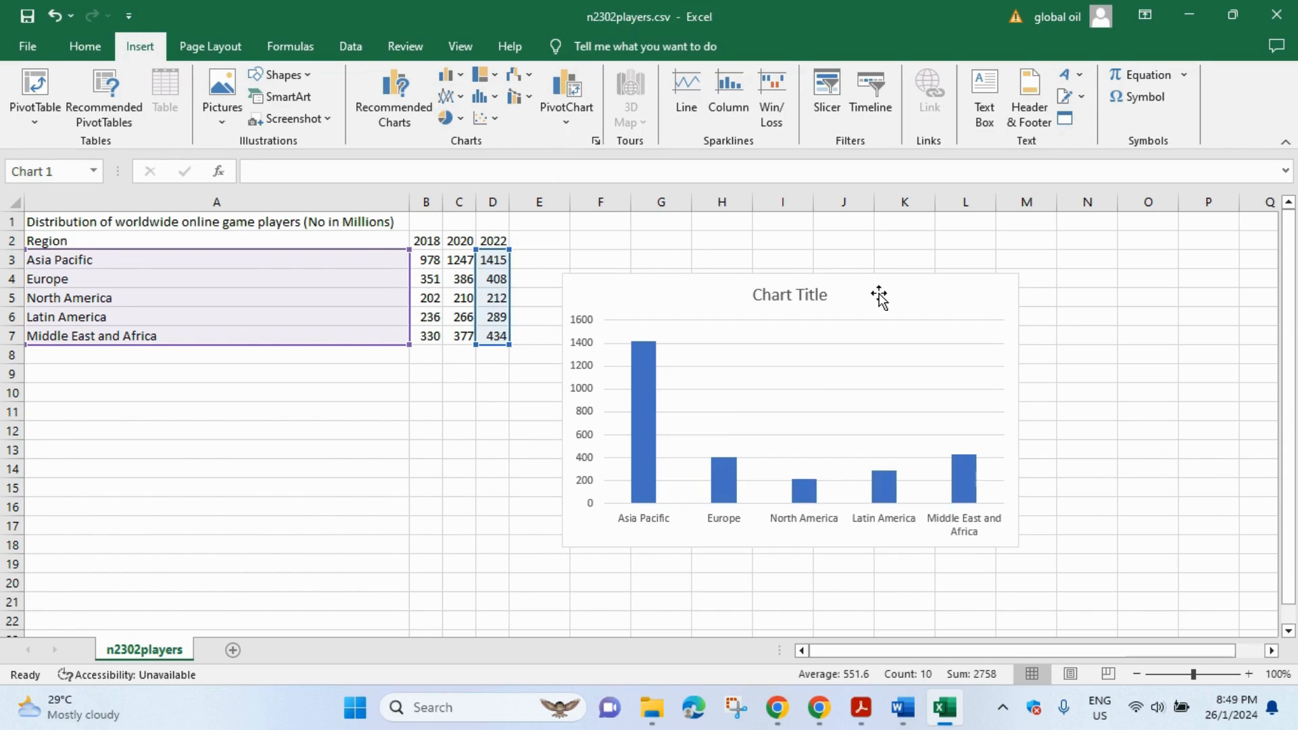
- Highlight the required chart title wording in question 9 of the question paper
click(861, 707)
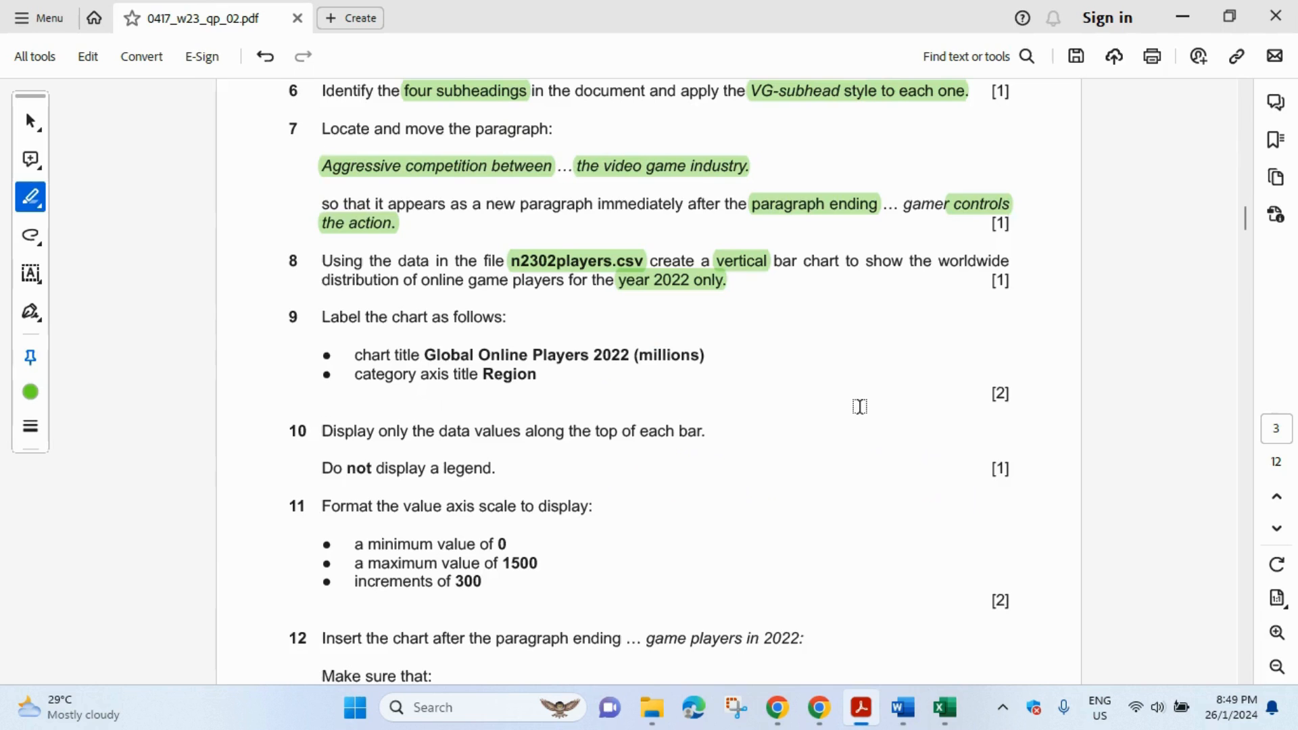
scroll(650, 318, down, 1)
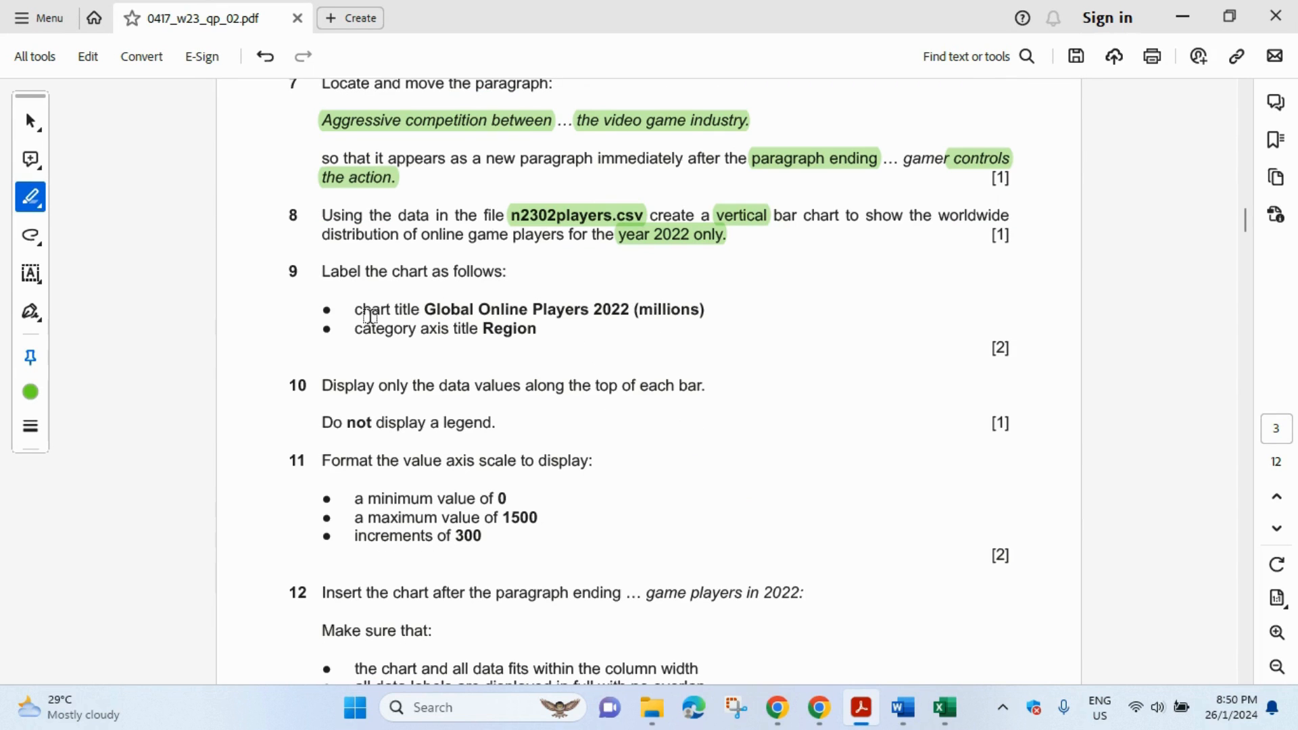
drag(429, 309, 785, 307)
click(958, 718)
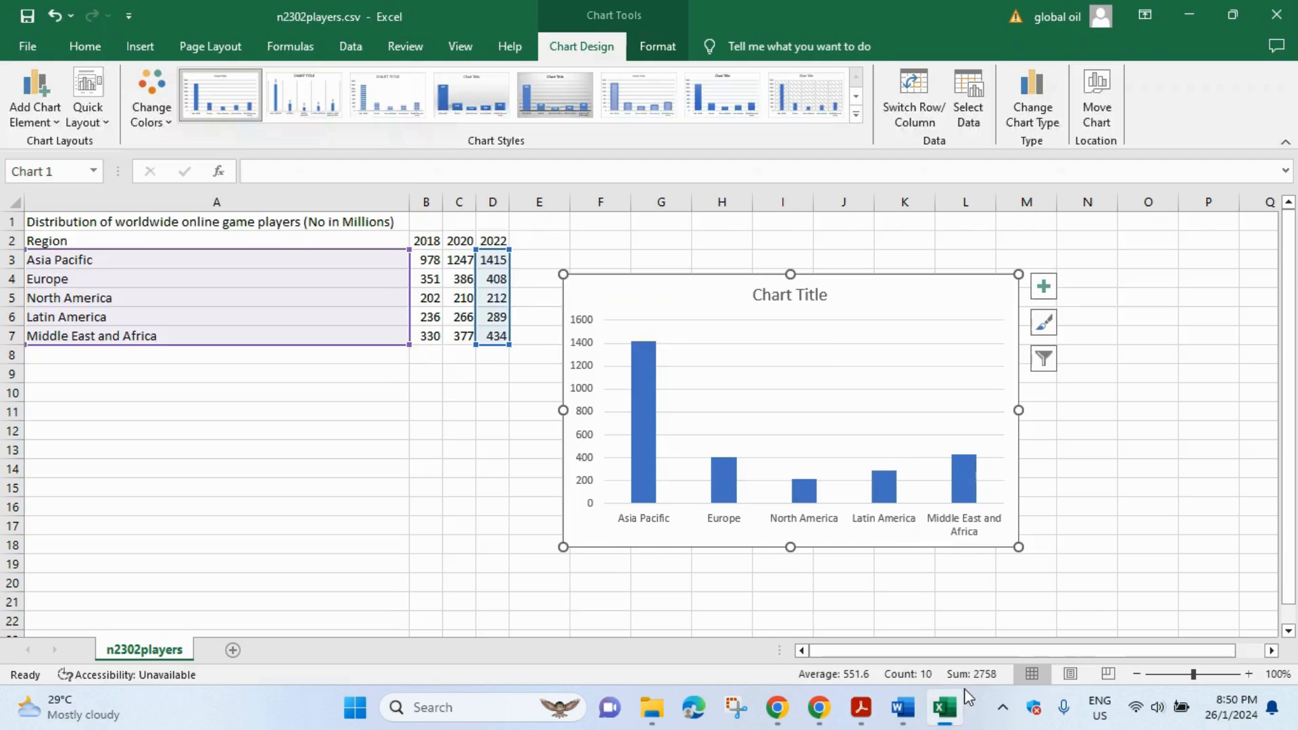
click(869, 718)
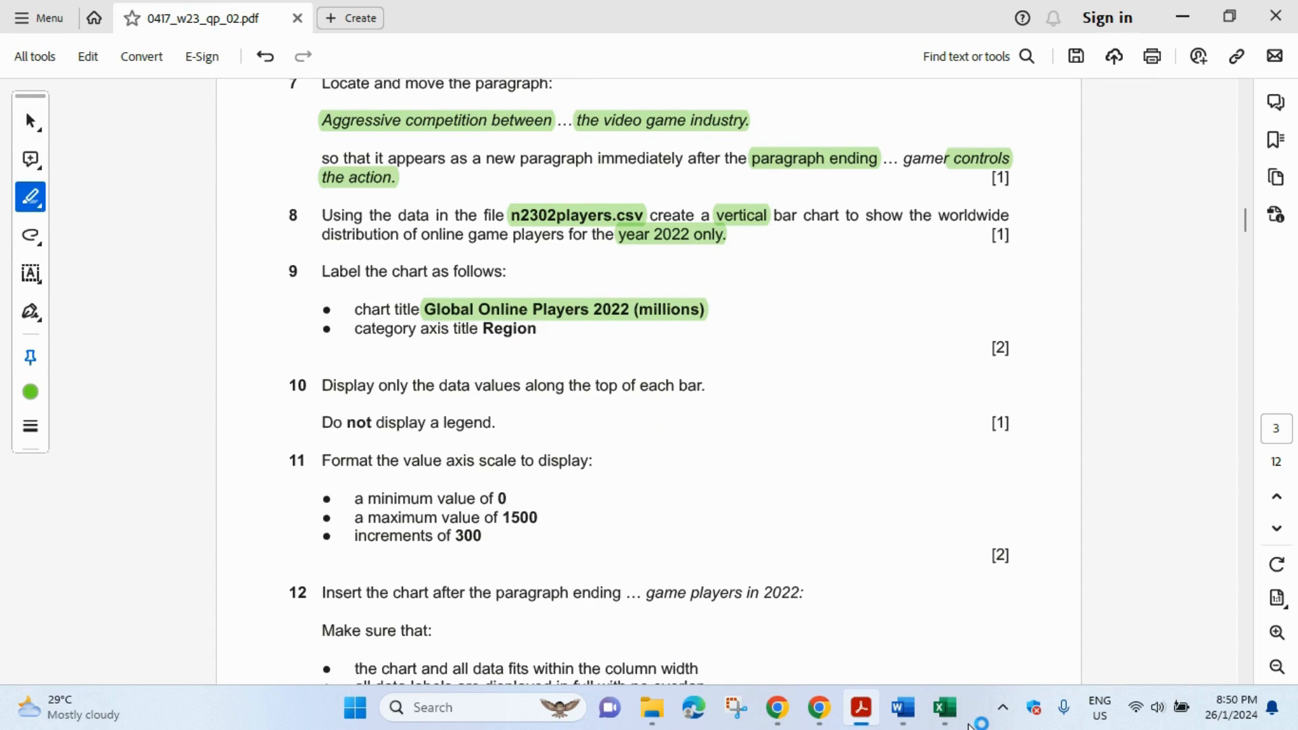
click(945, 708)
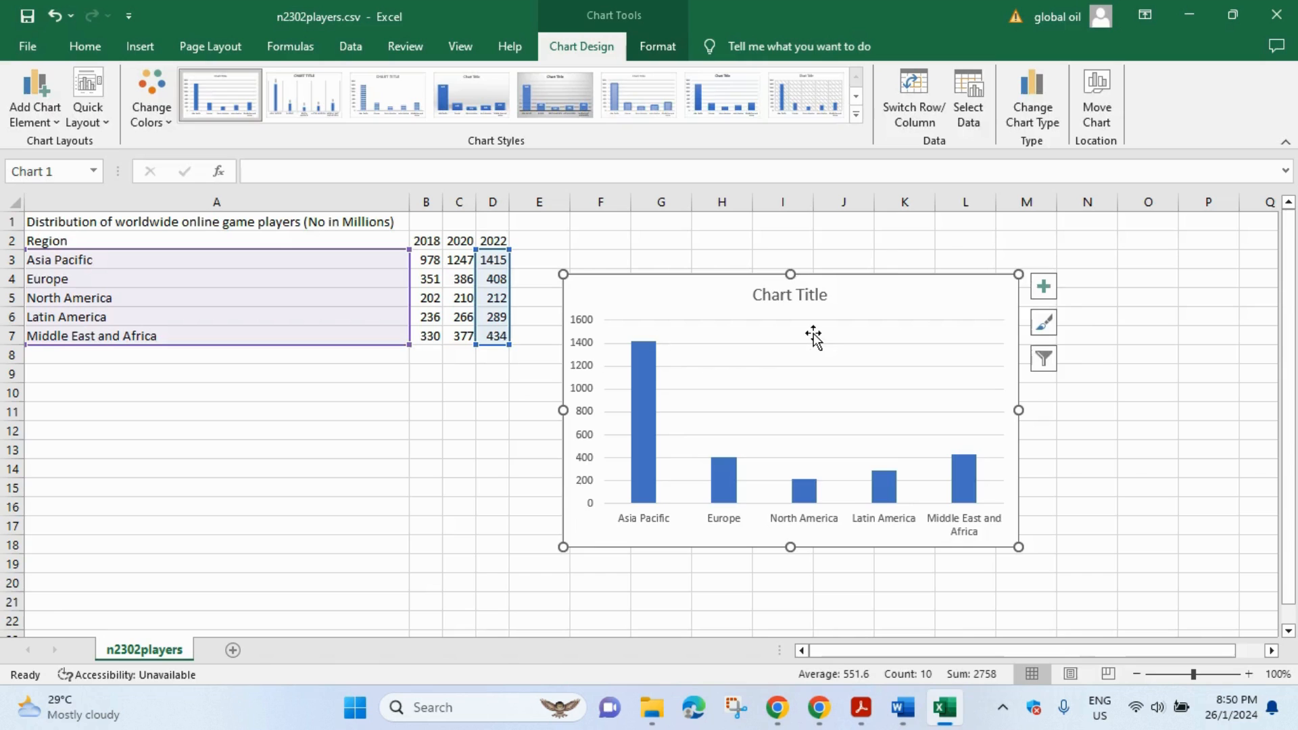
- Retitle the chart 'Global Online Players 2022 (millions)'
click(794, 295)
triple_click(798, 297)
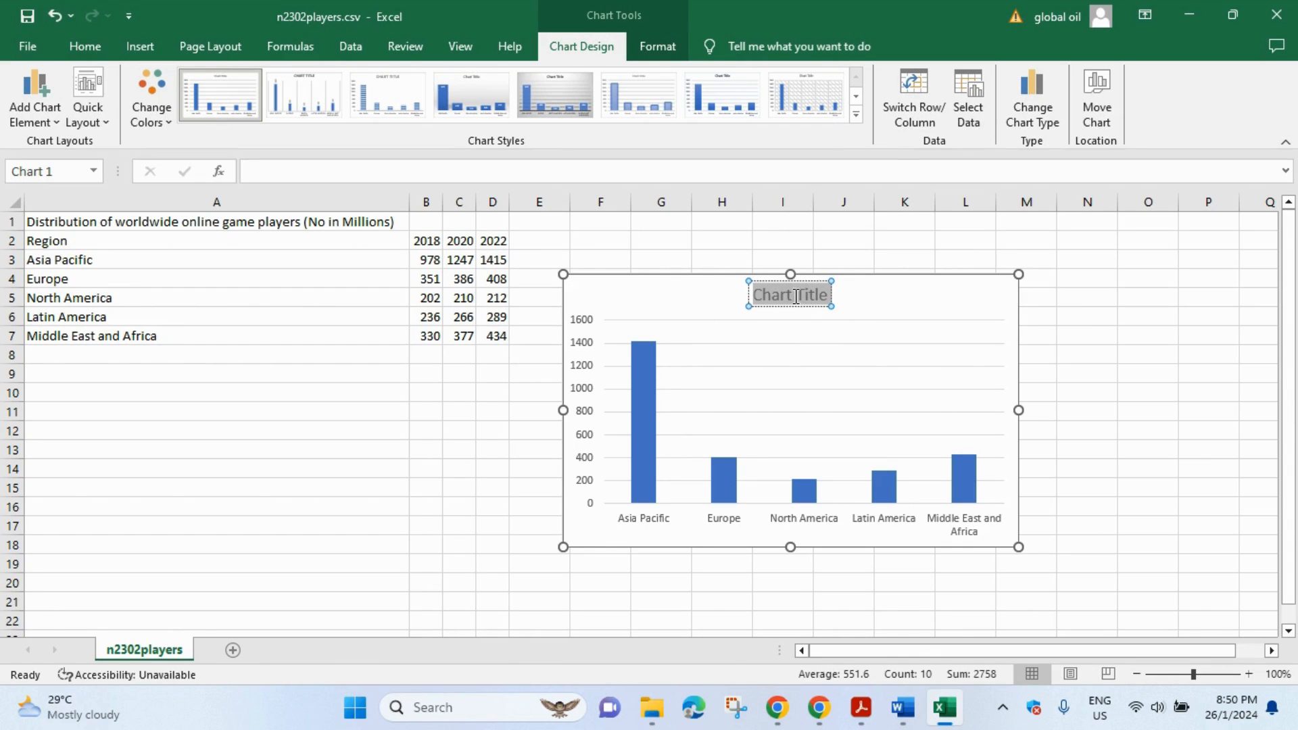
text(Global Onl)
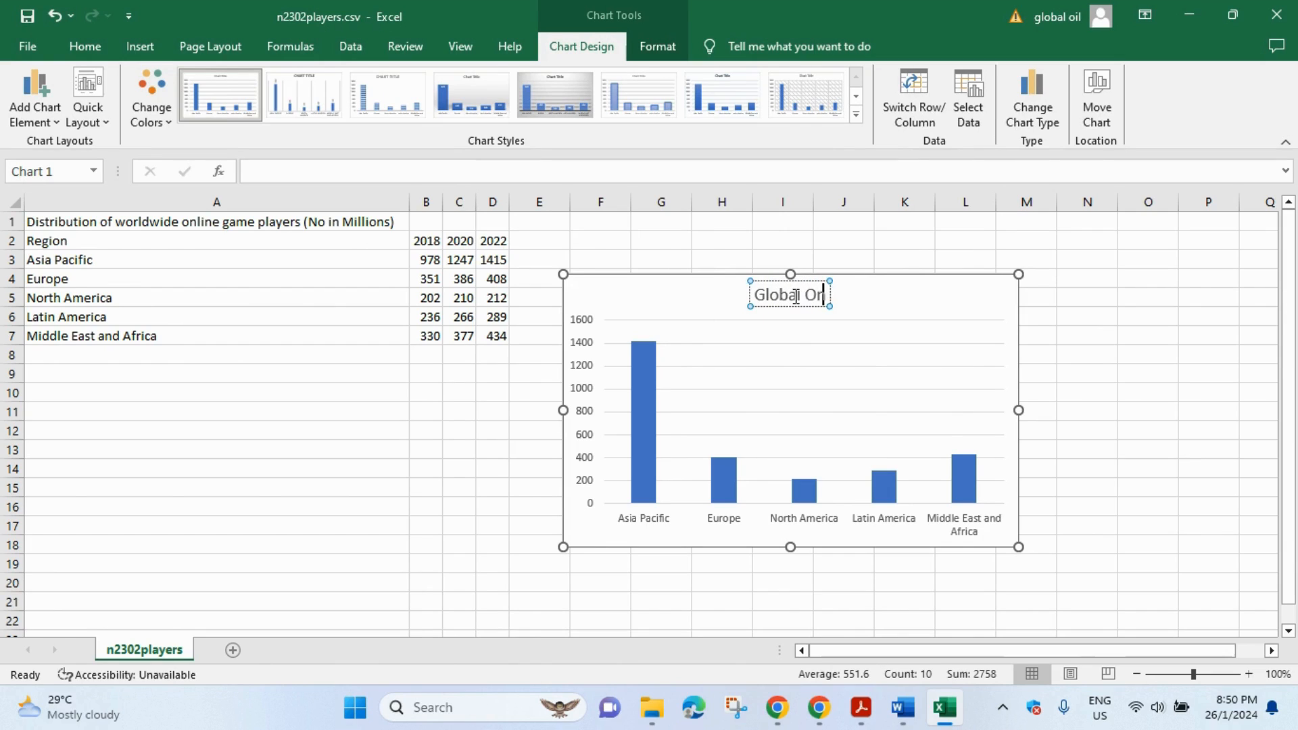
text(ine Playe)
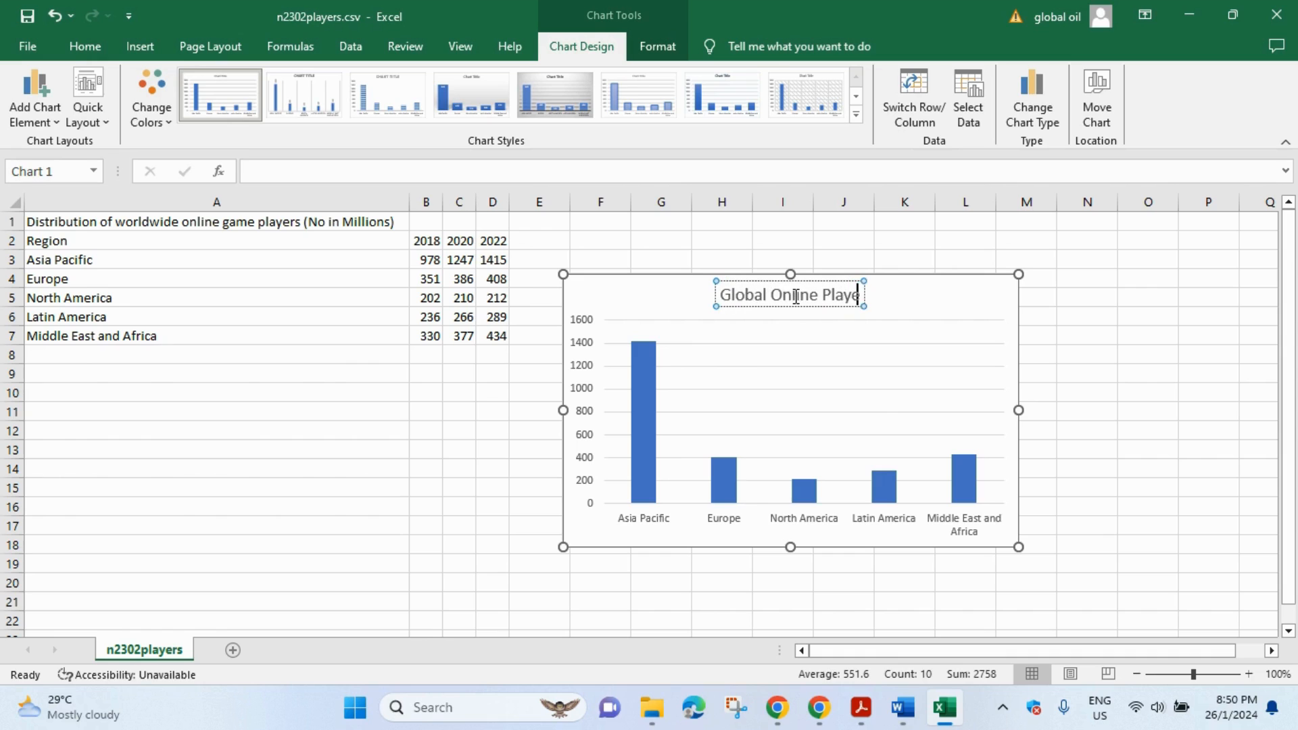
text(rs 2022)
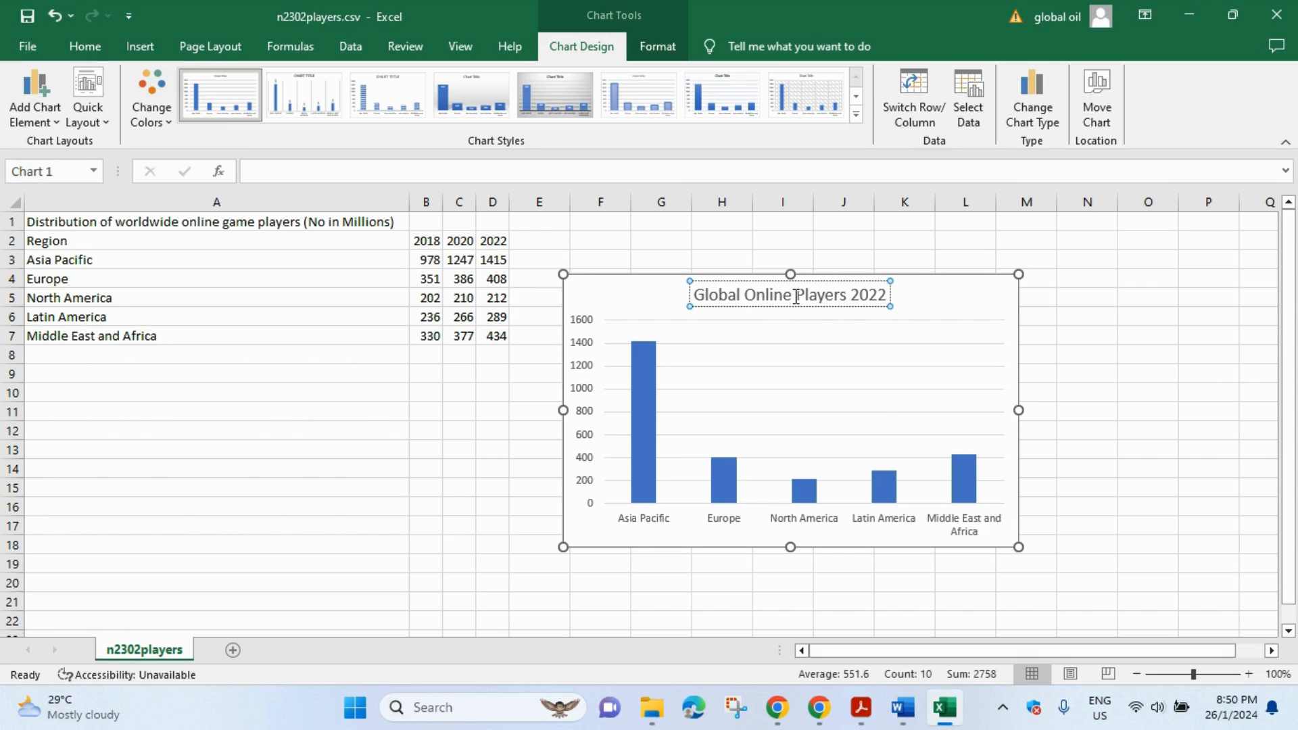
text( (mil)
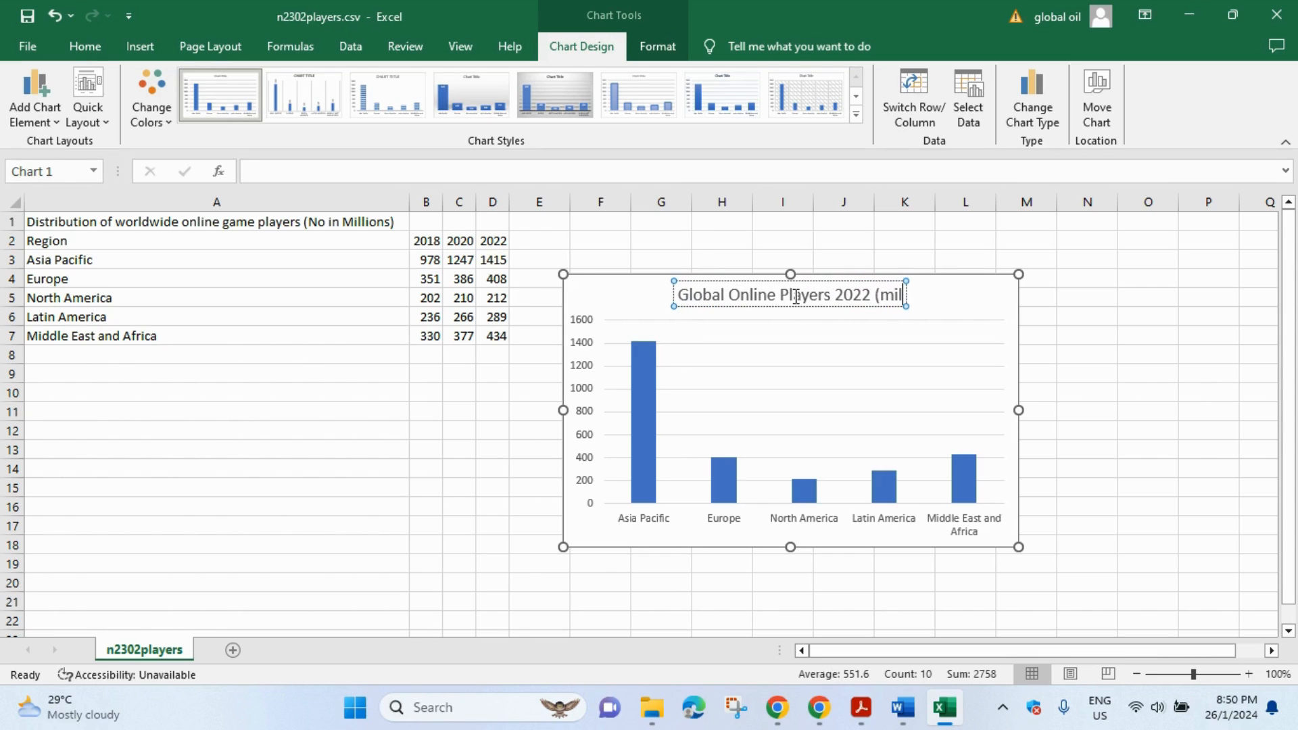
text(lions))
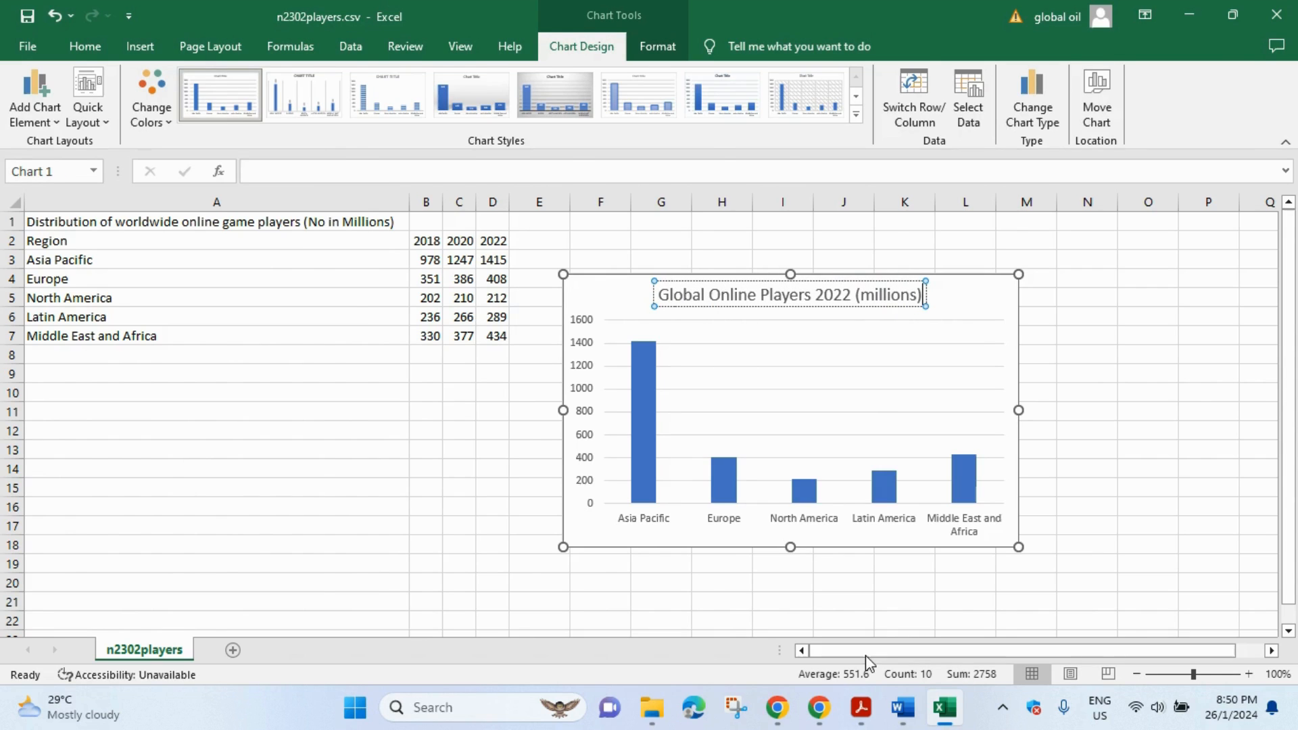
- Highlight 'Region' in the question paper and return to the Excel chart
click(860, 707)
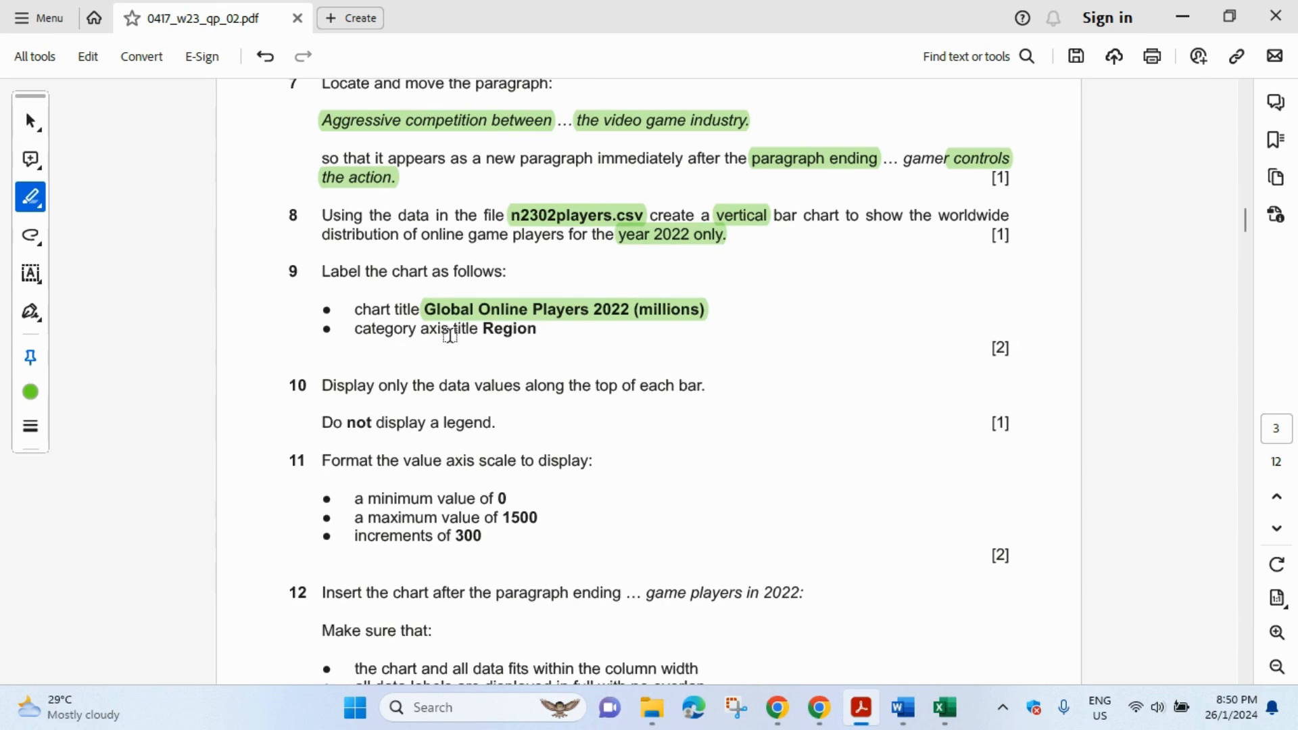
drag(486, 329, 541, 329)
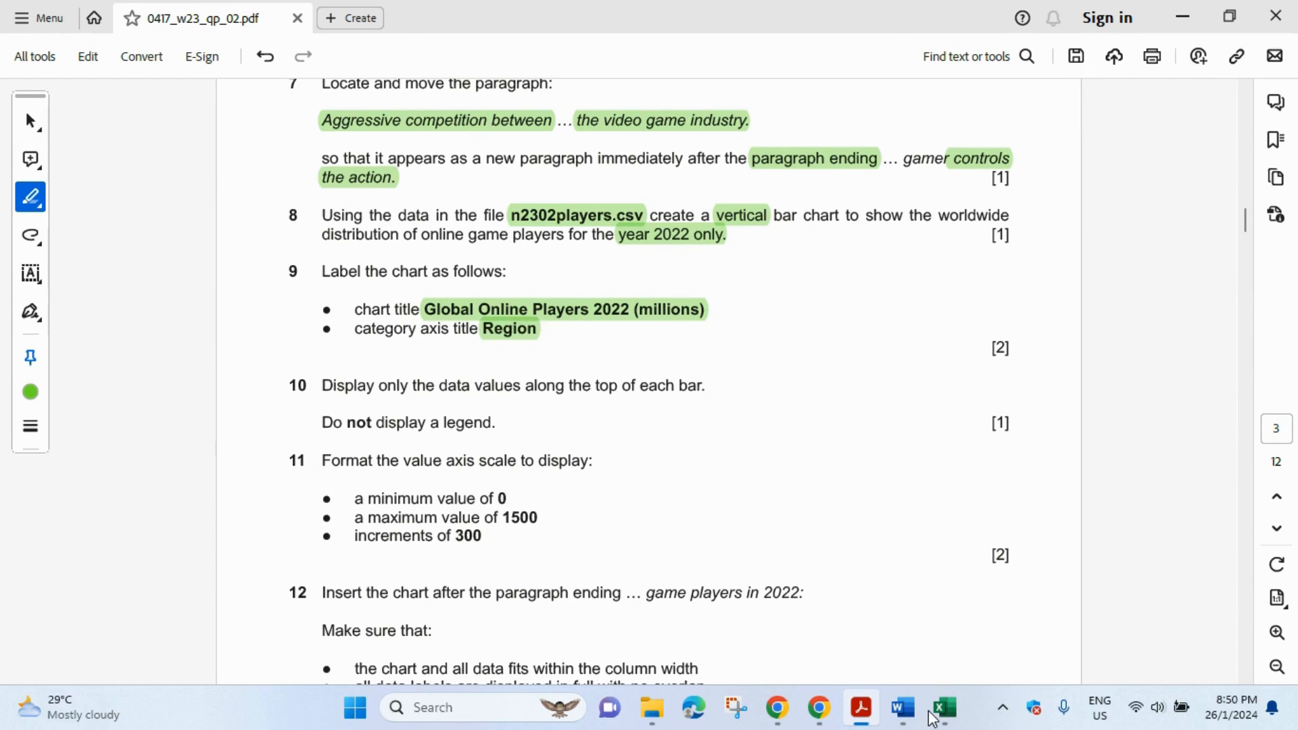
click(948, 708)
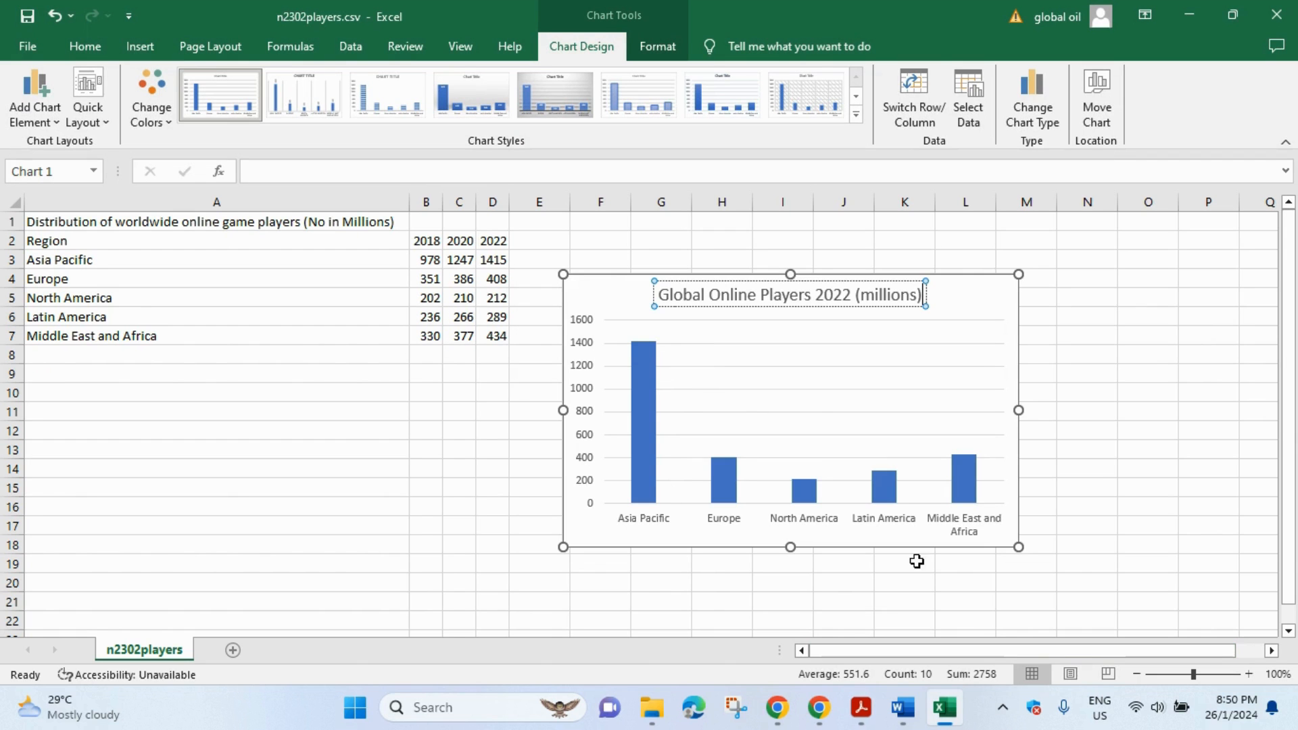
- Add a primary horizontal axis title reading 'Region' under the region names
click(991, 301)
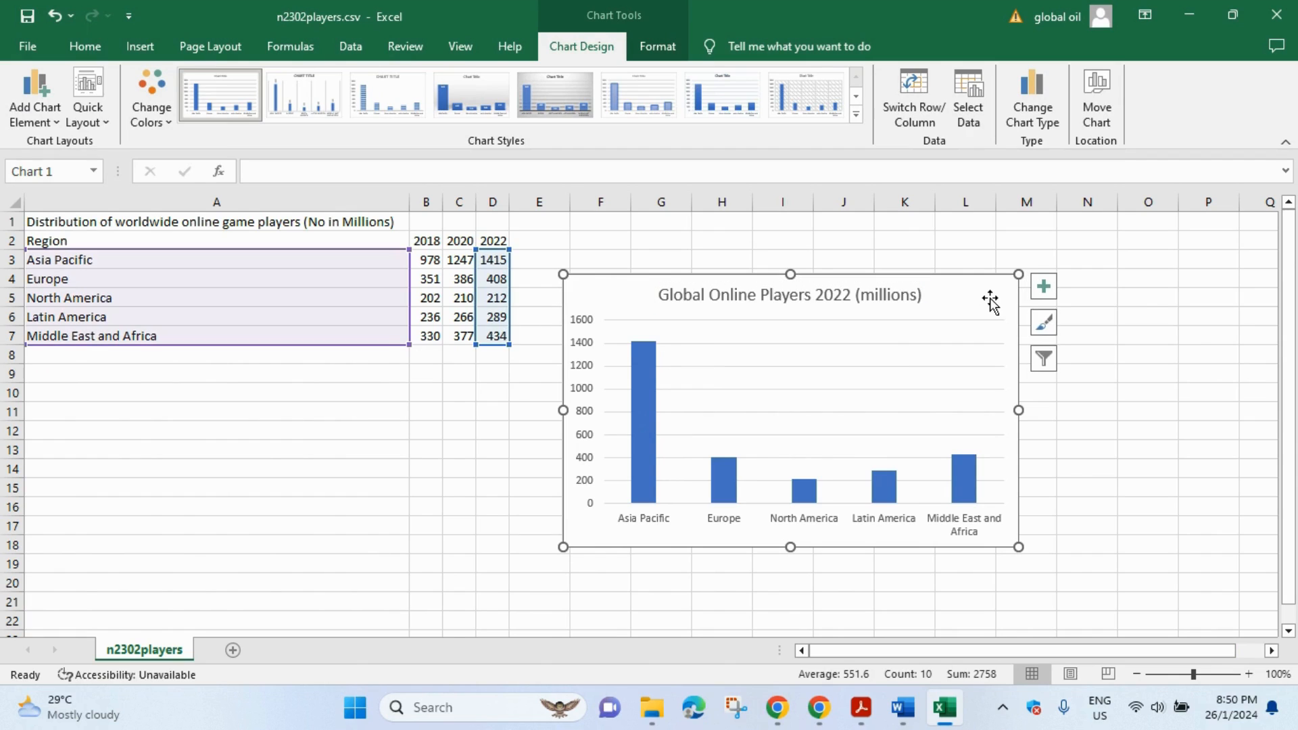
click(1046, 293)
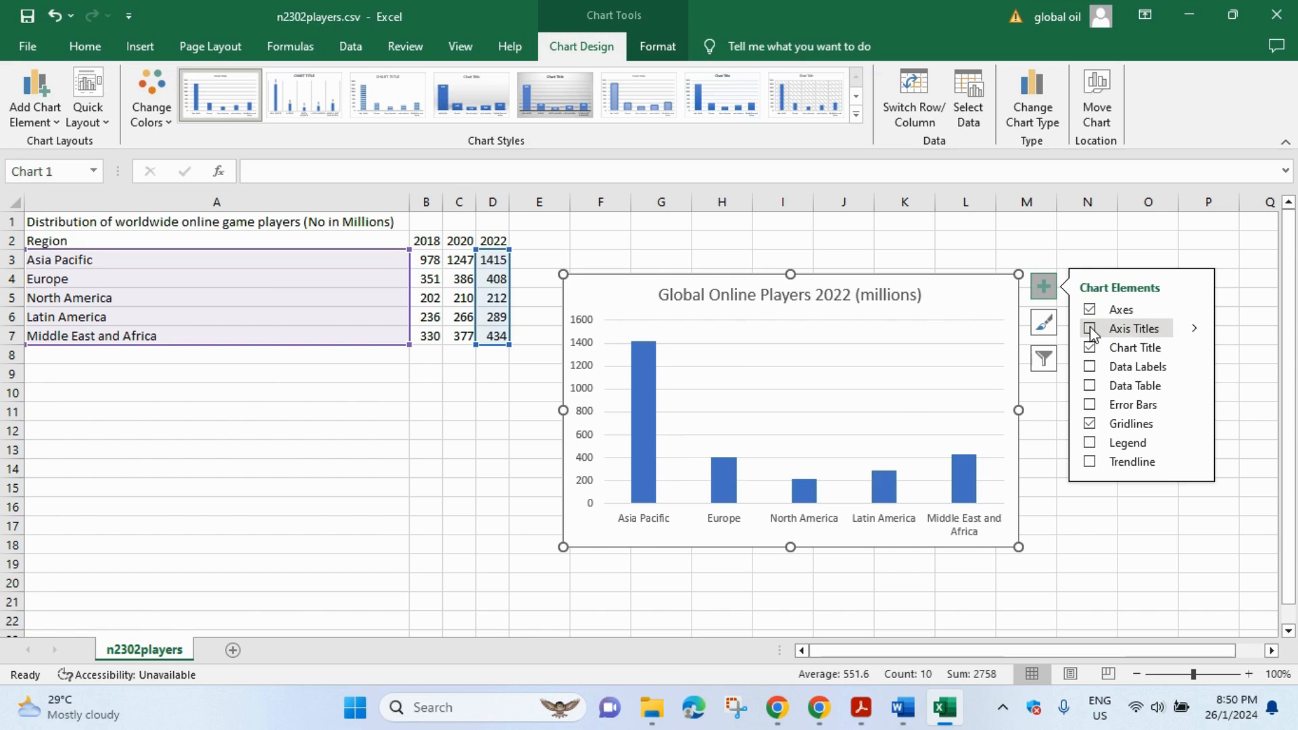
click(1193, 328)
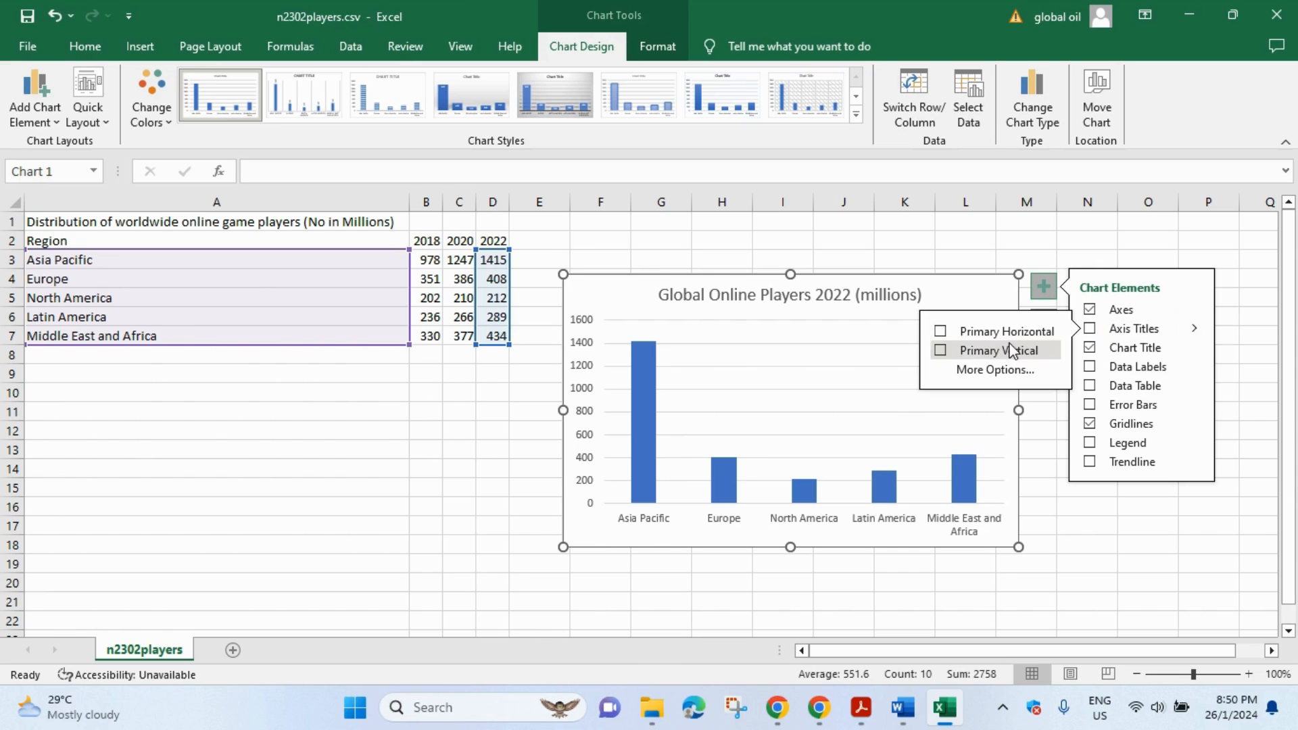
click(940, 331)
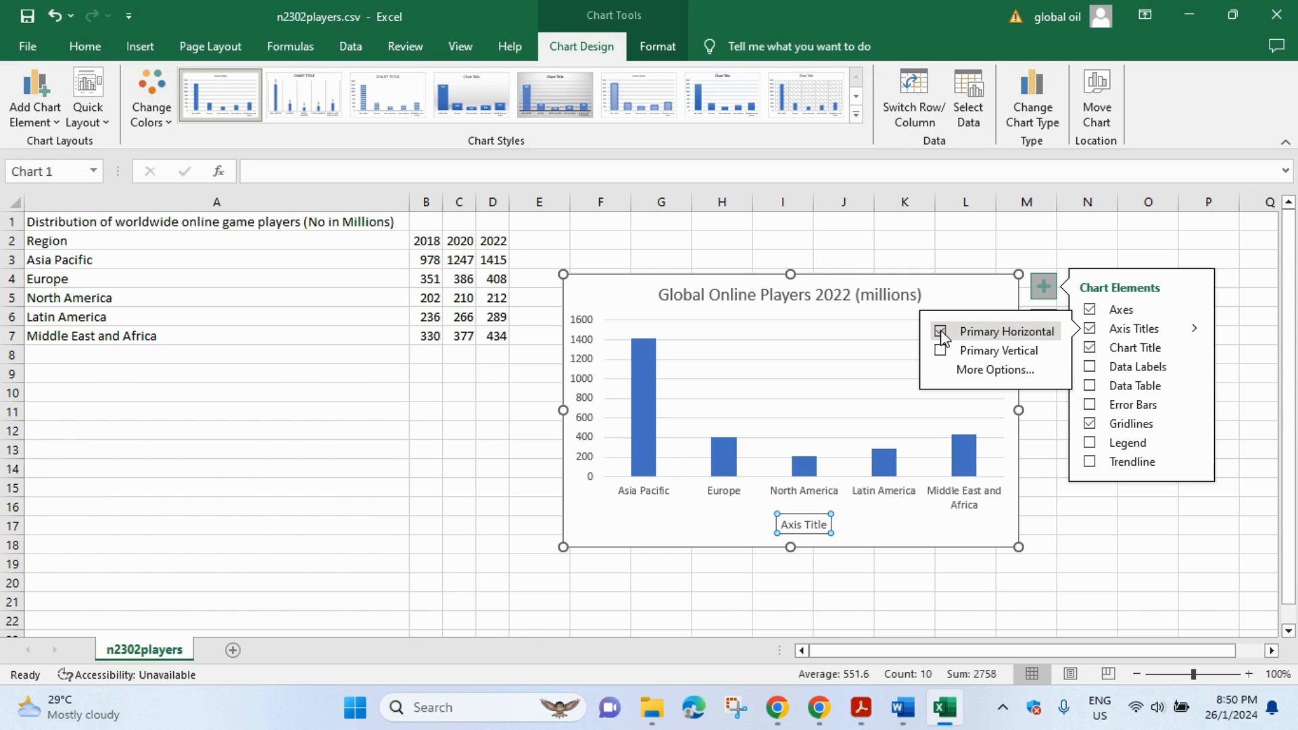
triple_click(816, 528)
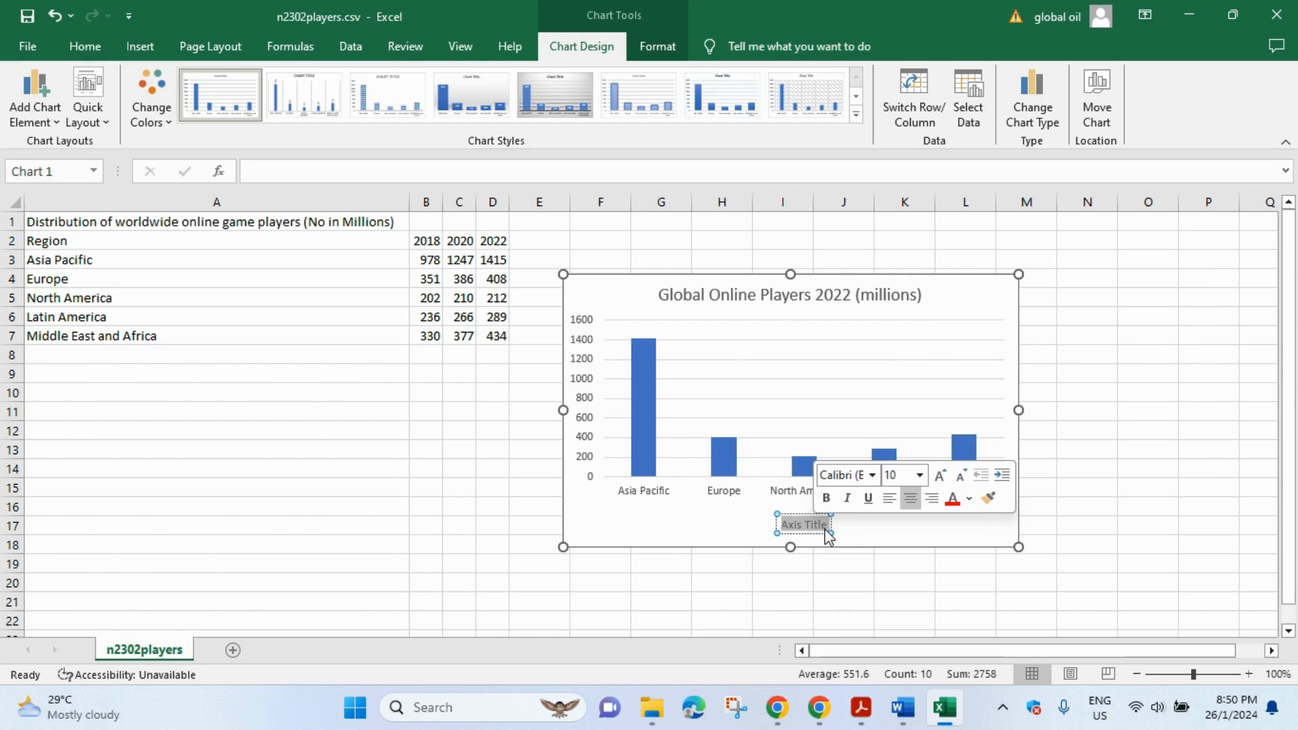
text(Region)
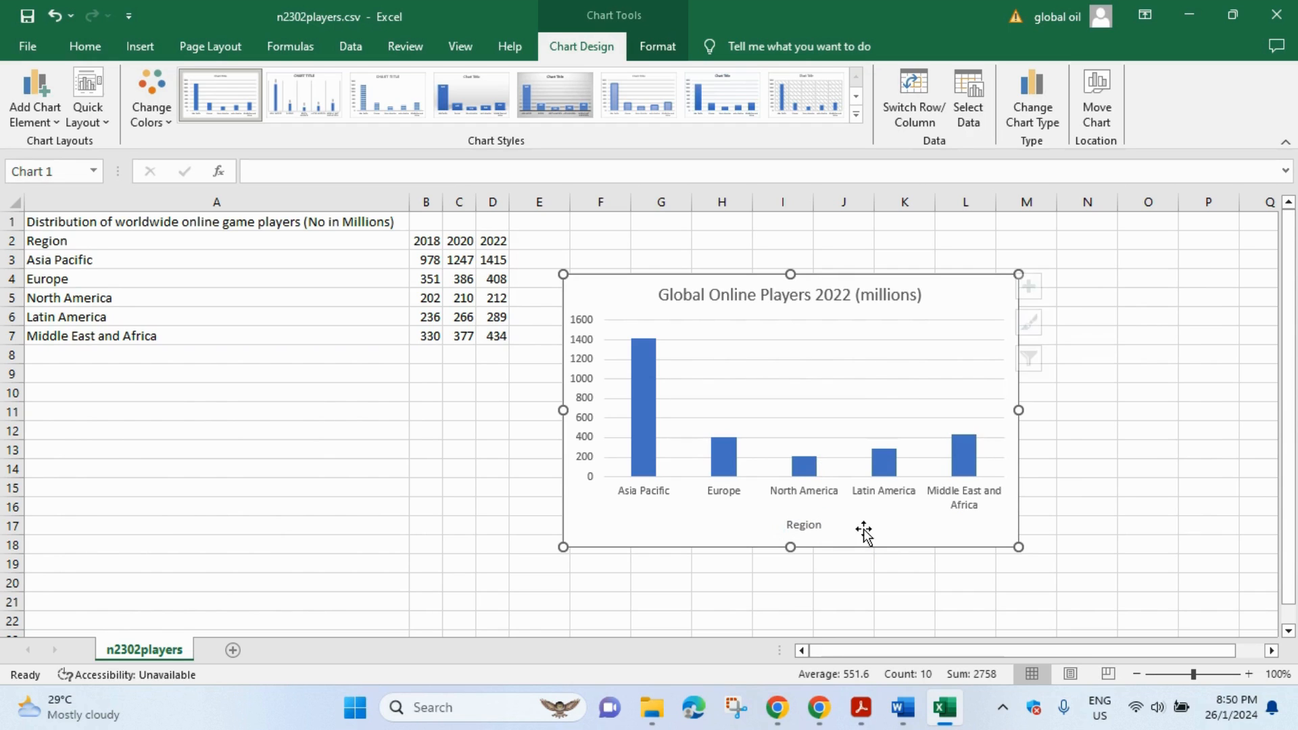
click(860, 531)
- Highlight 'data values' in question 10 and return to the Excel chart
click(861, 707)
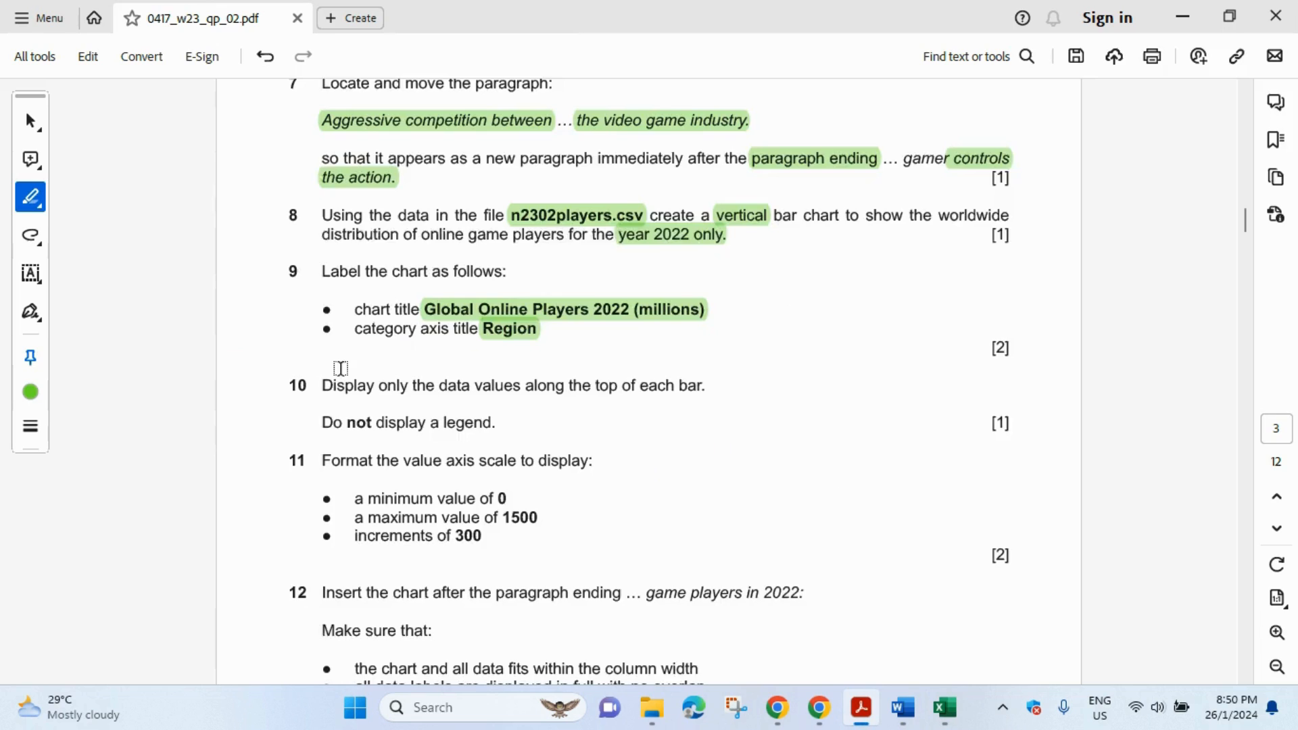
scroll(388, 367, down, 3)
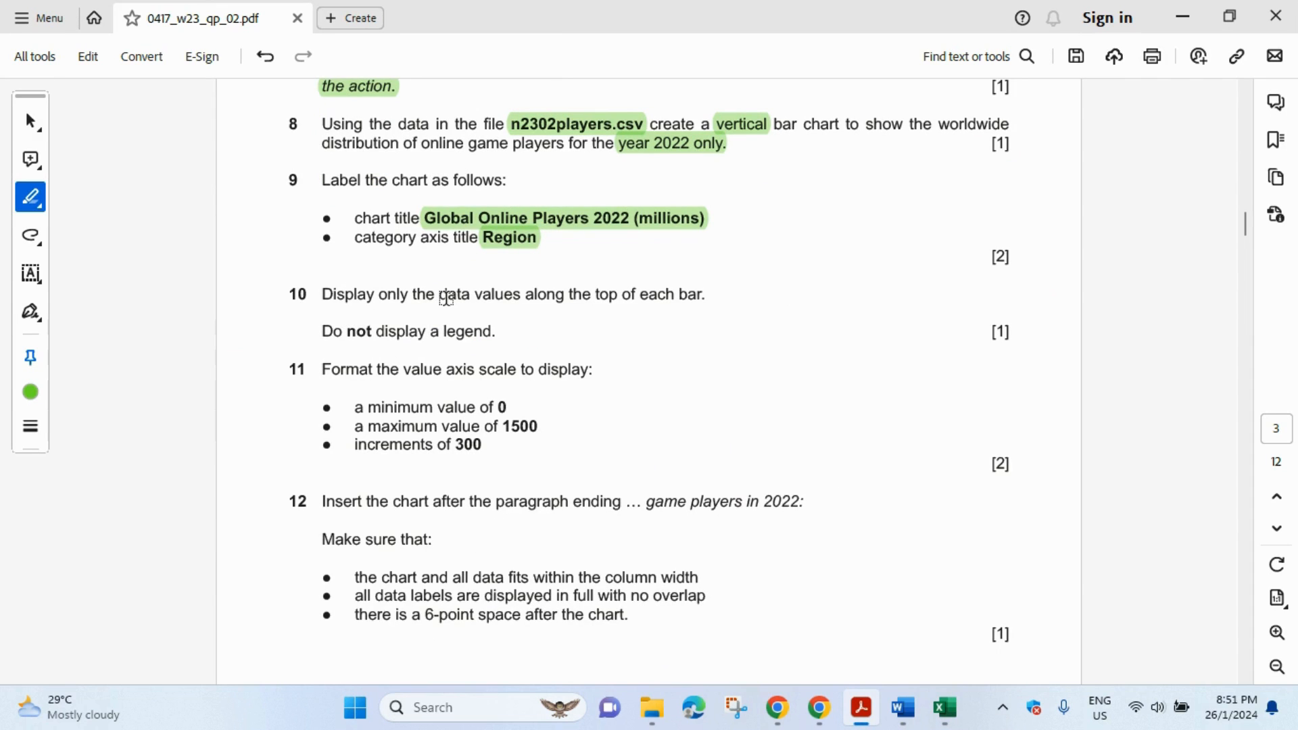
drag(437, 294, 521, 294)
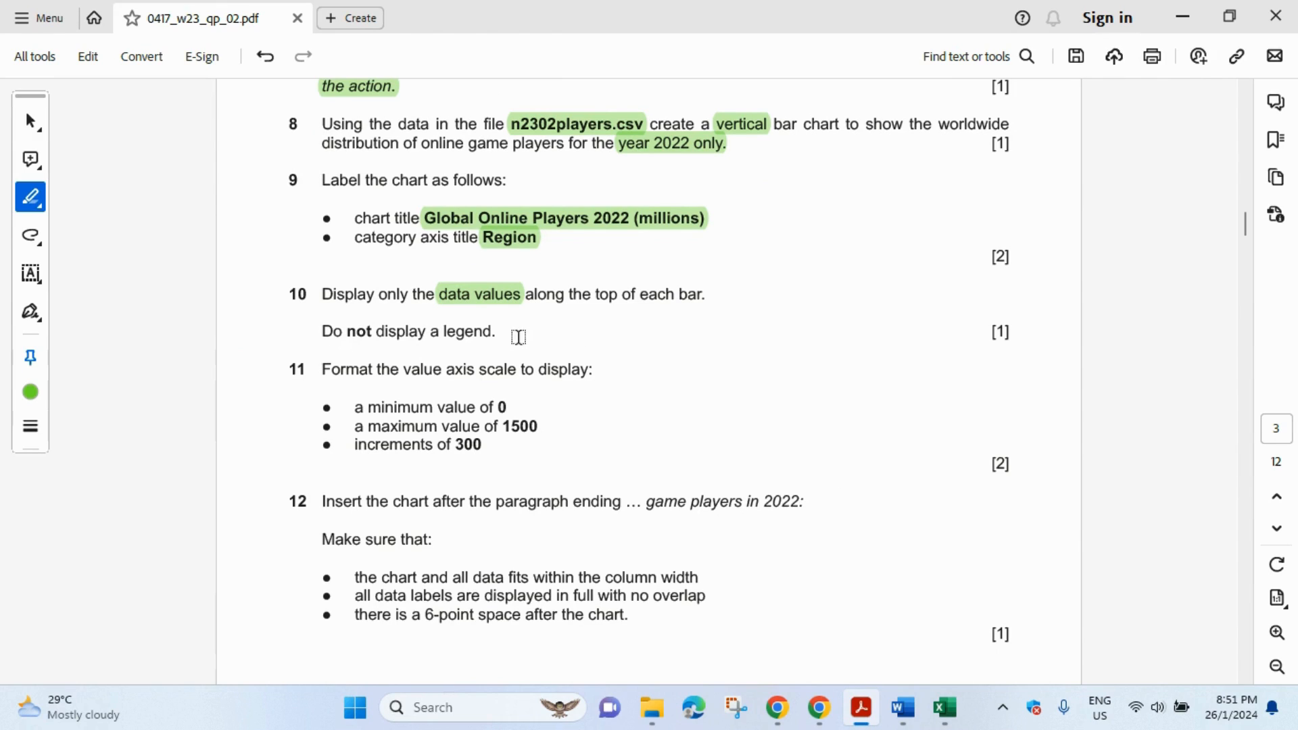
click(945, 721)
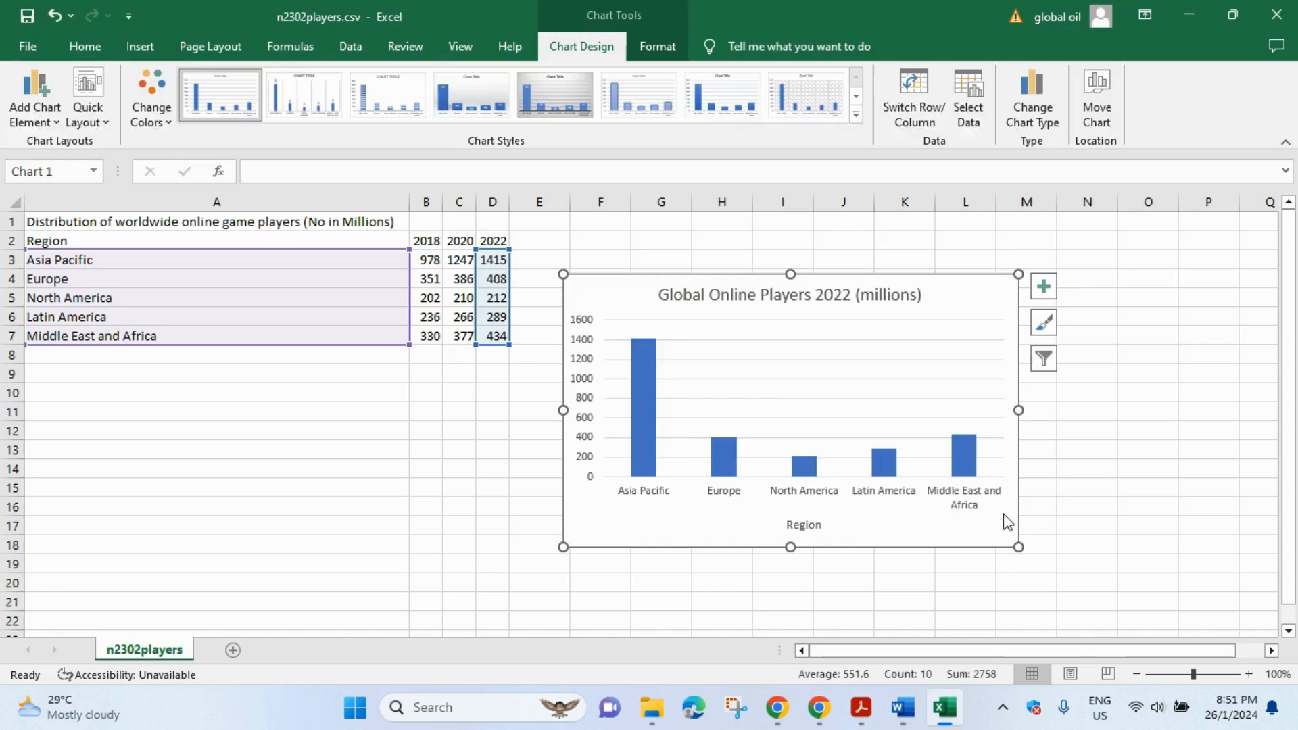
click(1045, 292)
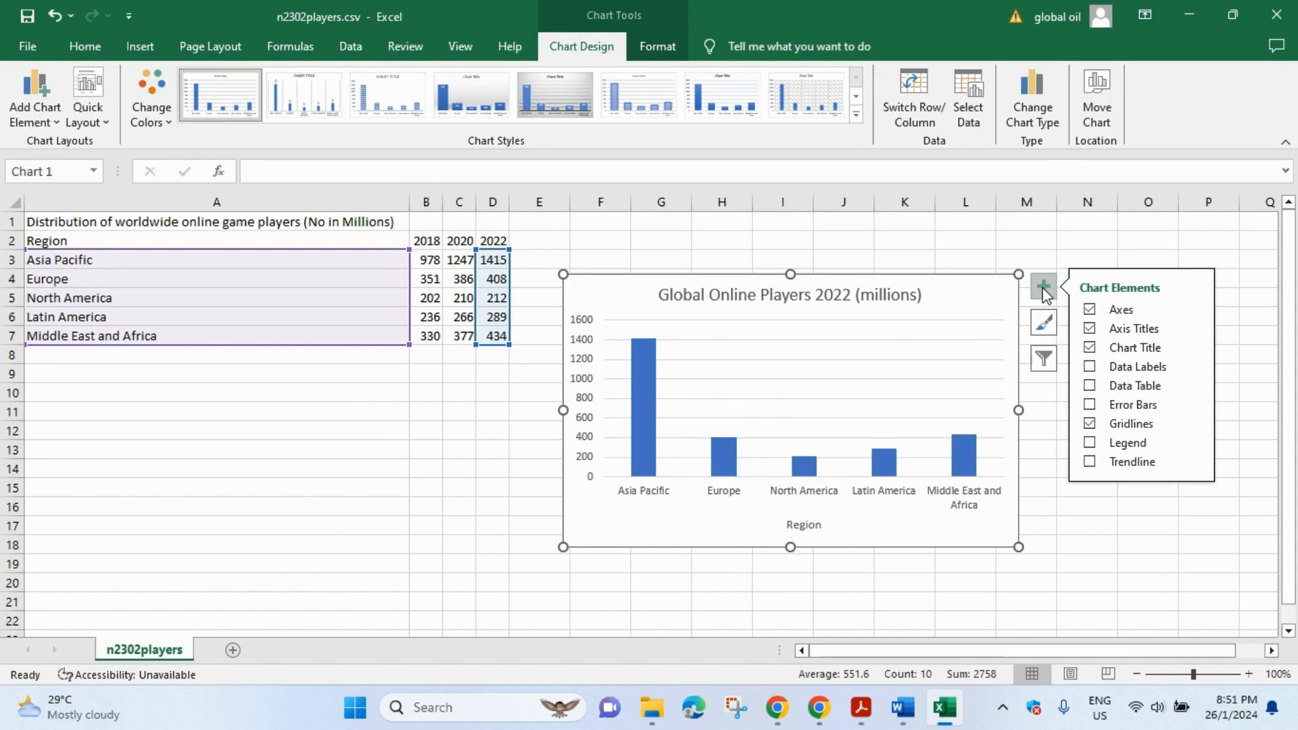
- Turn on data labels so the columns show 1415, 408, 212, 289 and 434
click(1089, 368)
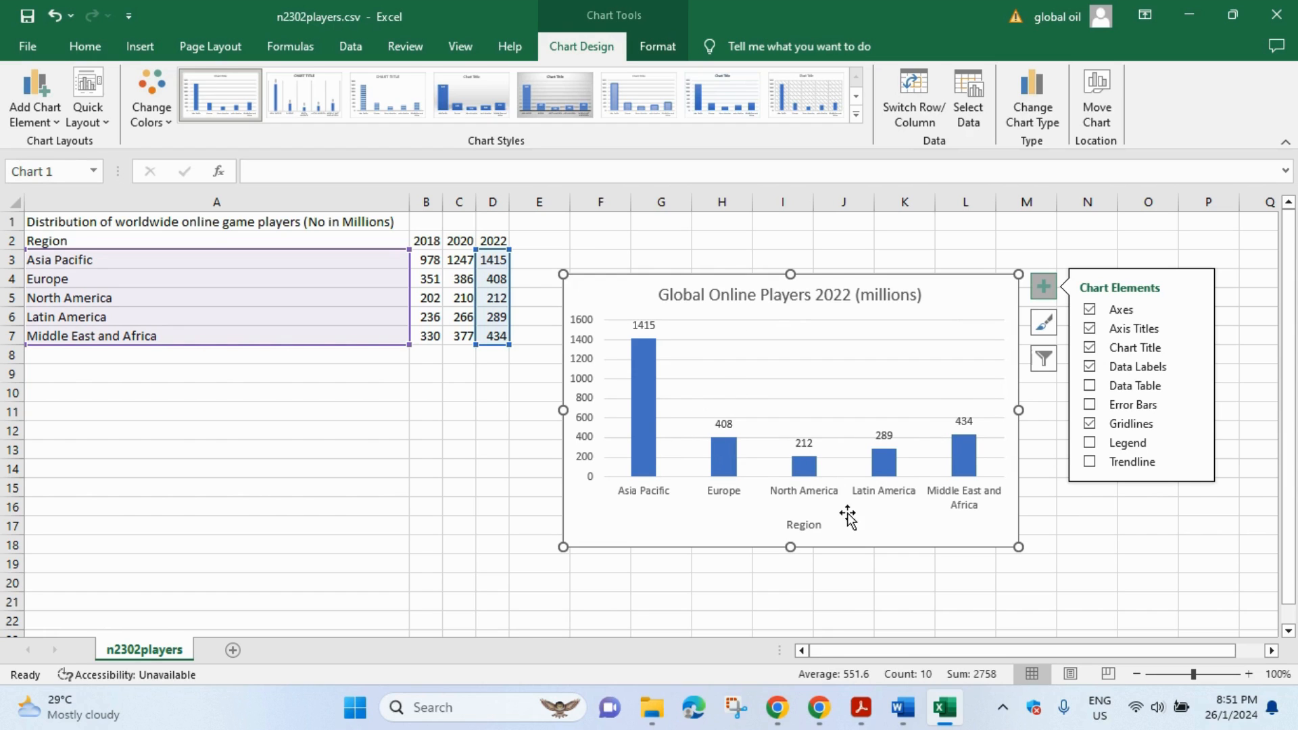
- Highlight 'minimum value of 0', '1500' and '300' in question 11 of the exam paper
click(867, 720)
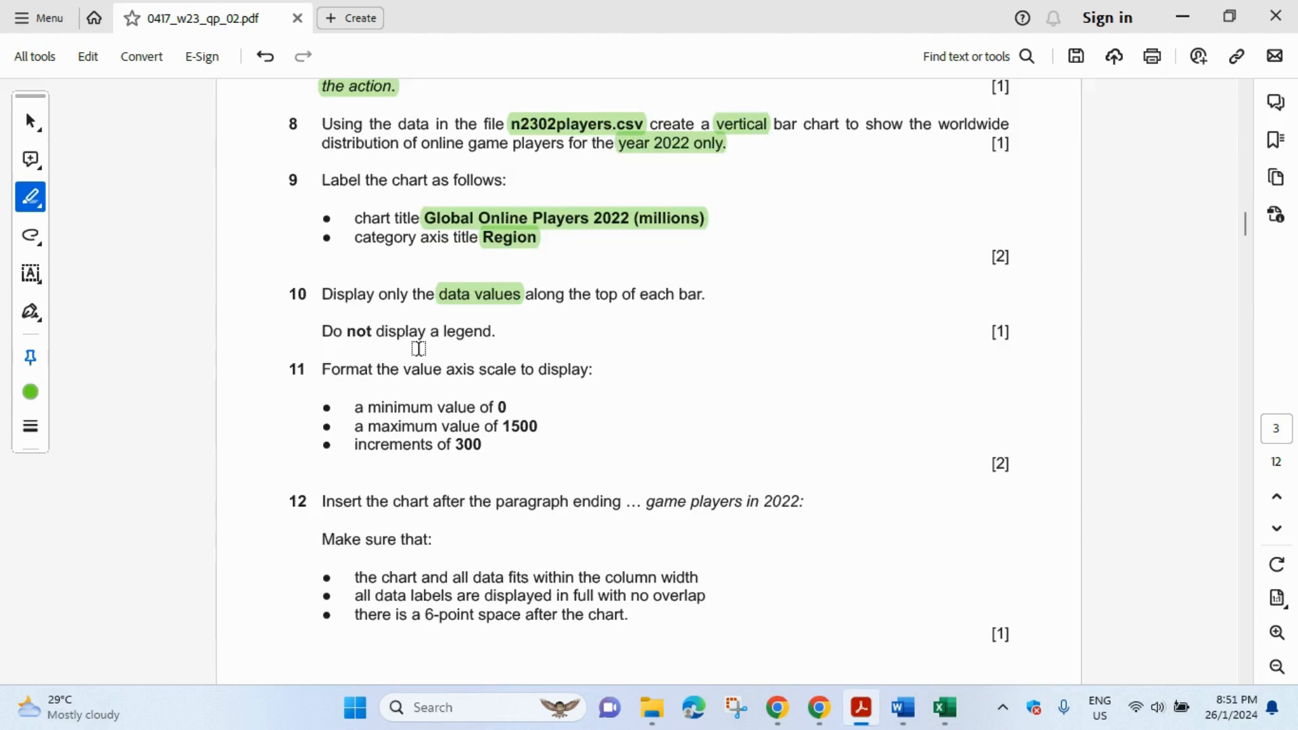
scroll(366, 354, down, 1)
scroll(366, 354, down, 1)
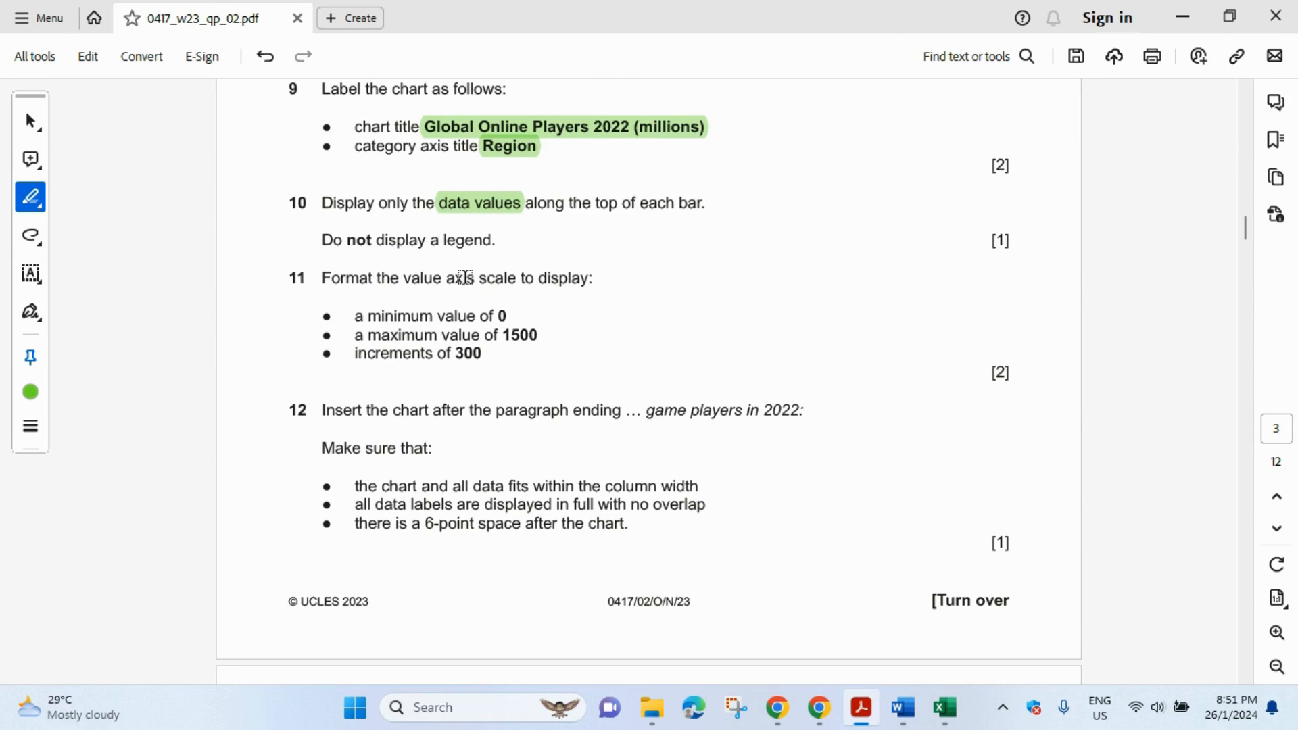
drag(369, 318, 514, 315)
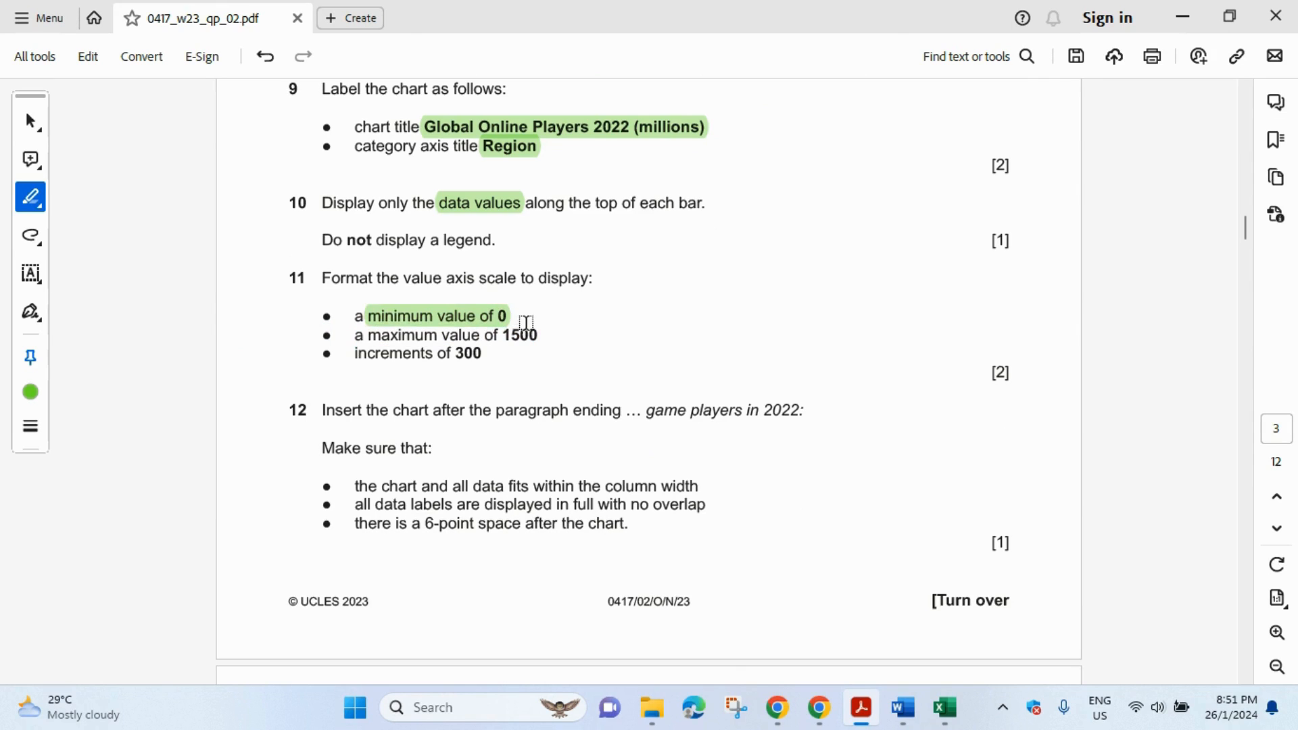
double_click(525, 335)
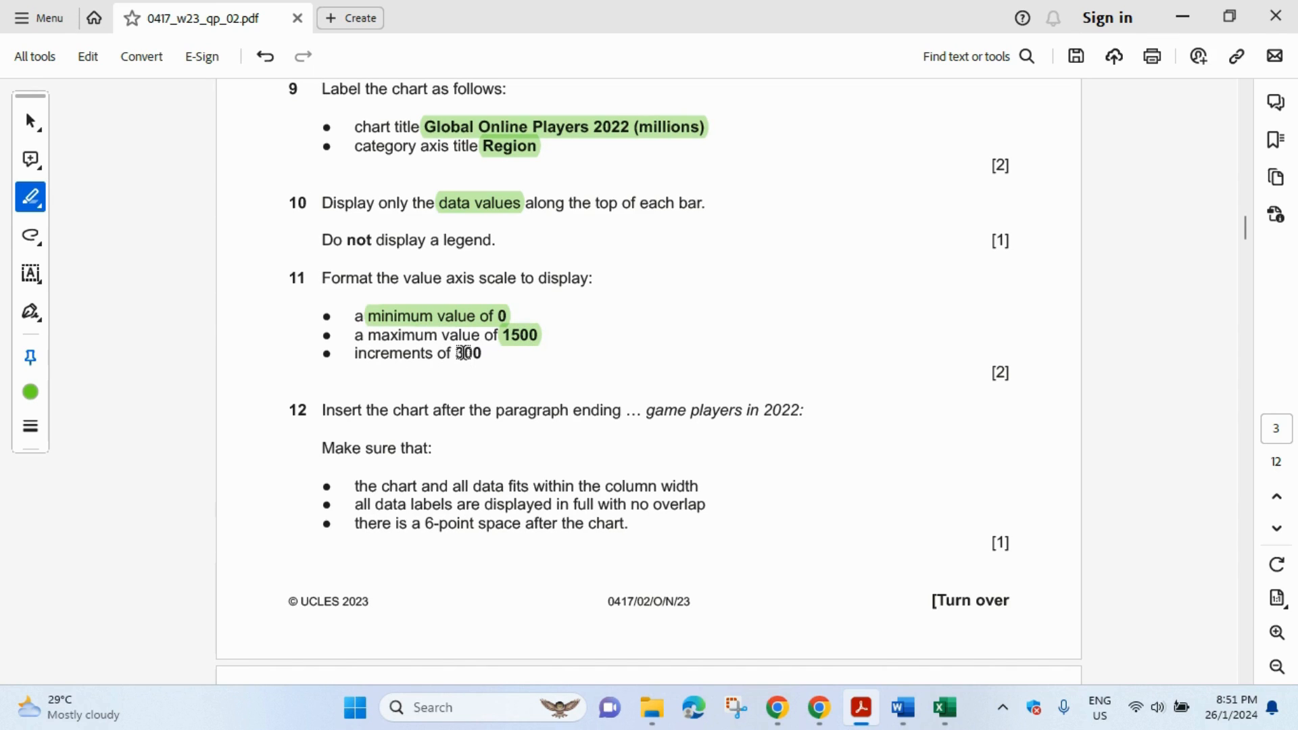
double_click(464, 353)
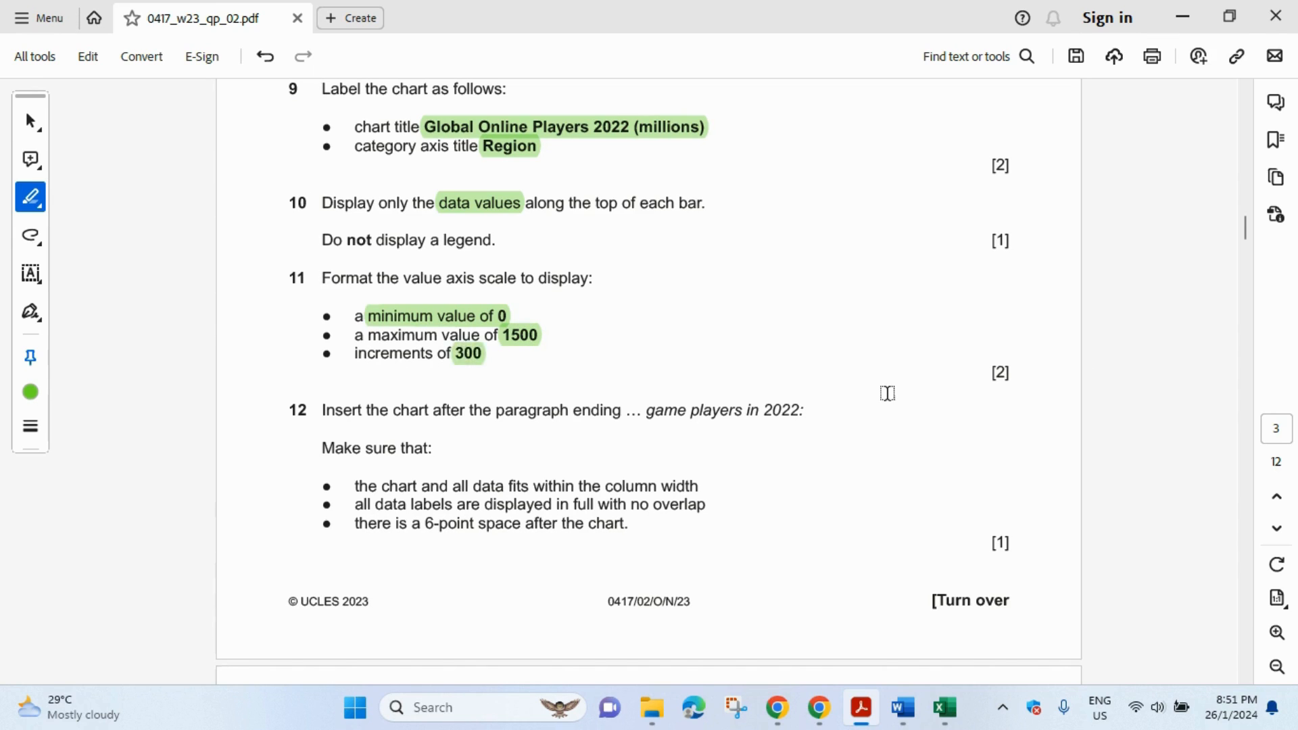
- Open the Format Axis settings for the Excel chart's vertical value axis
click(953, 712)
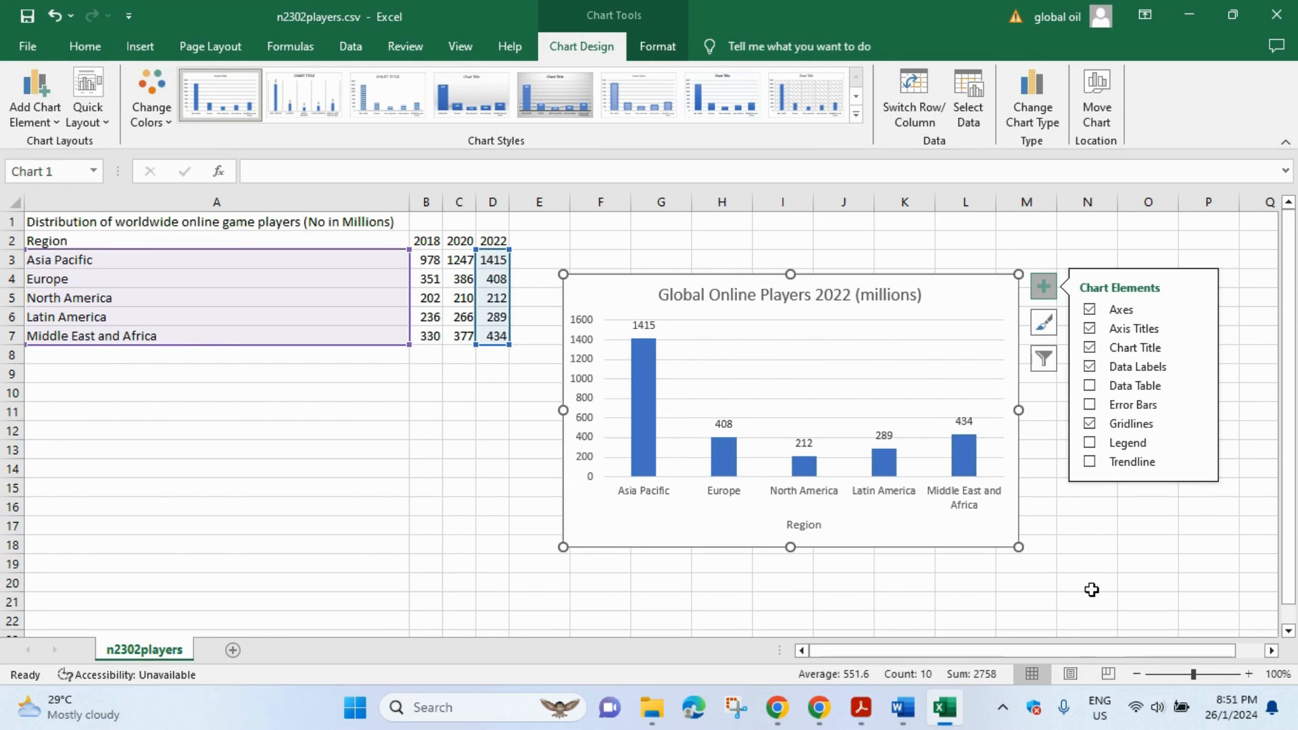
click(579, 365)
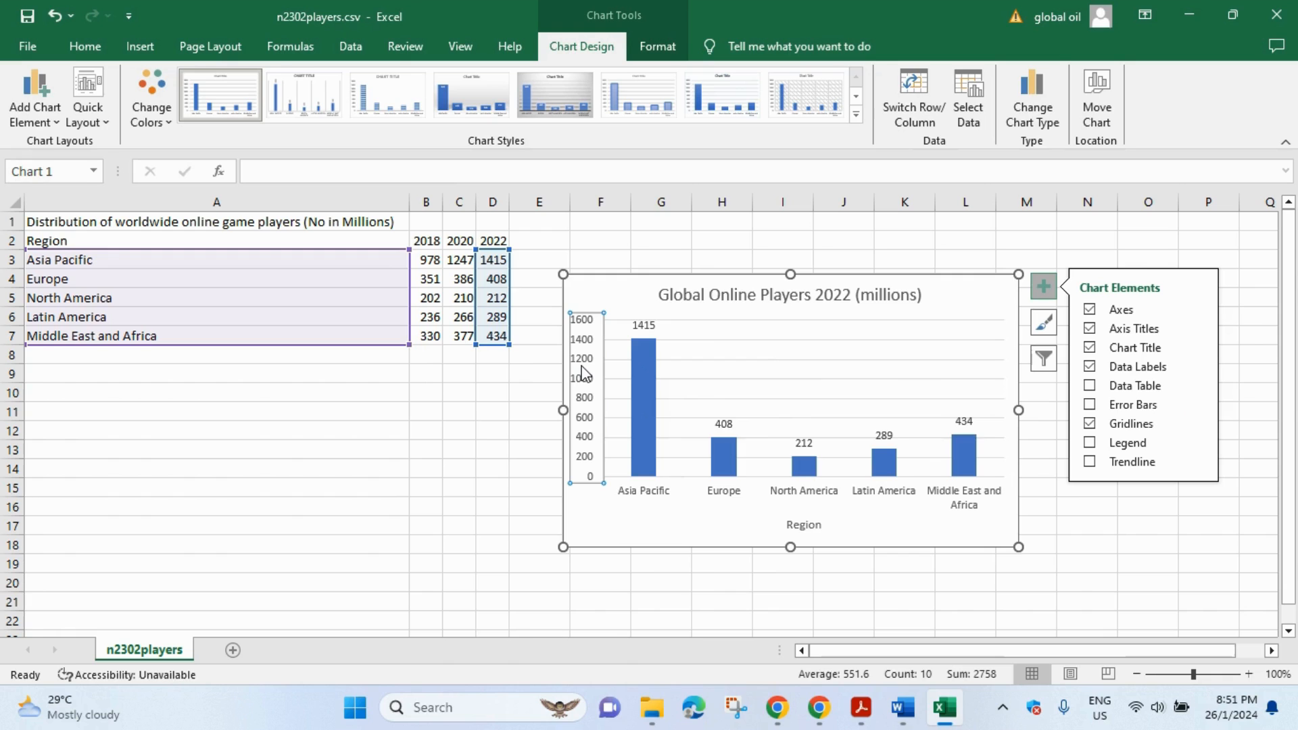
right_click(583, 372)
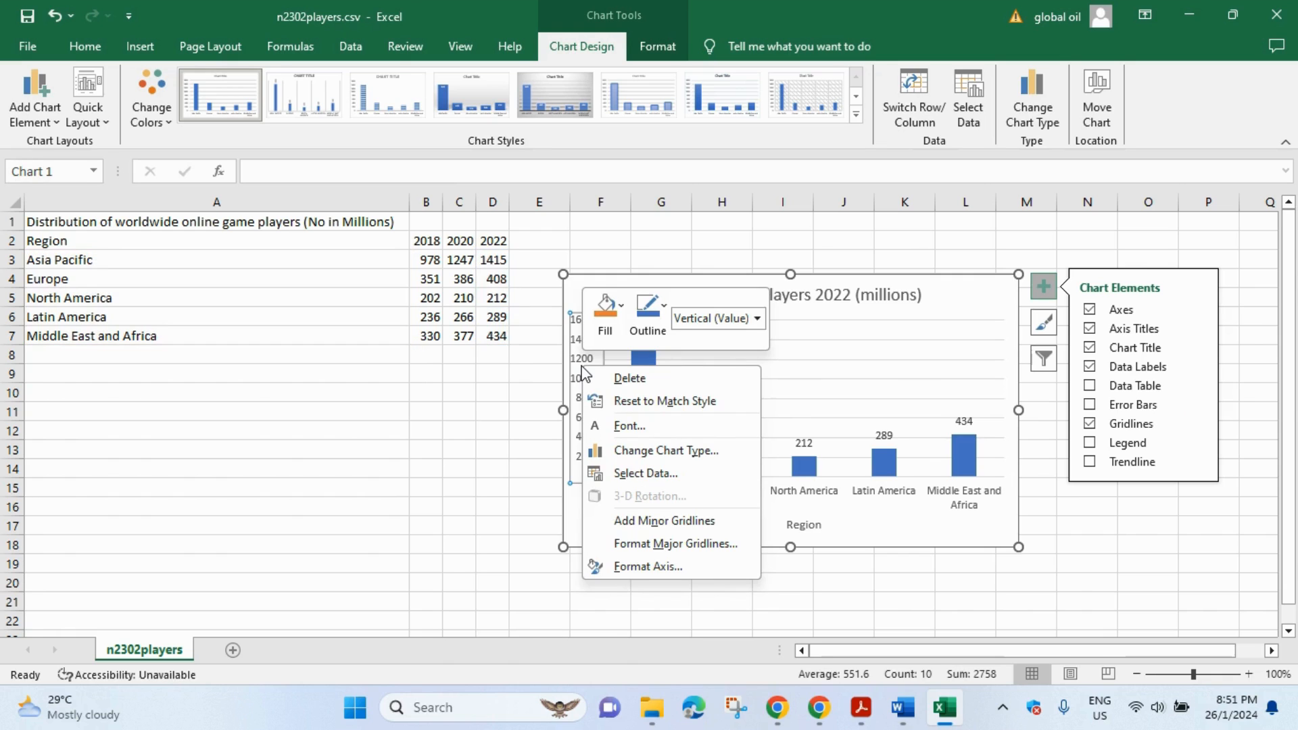
click(675, 565)
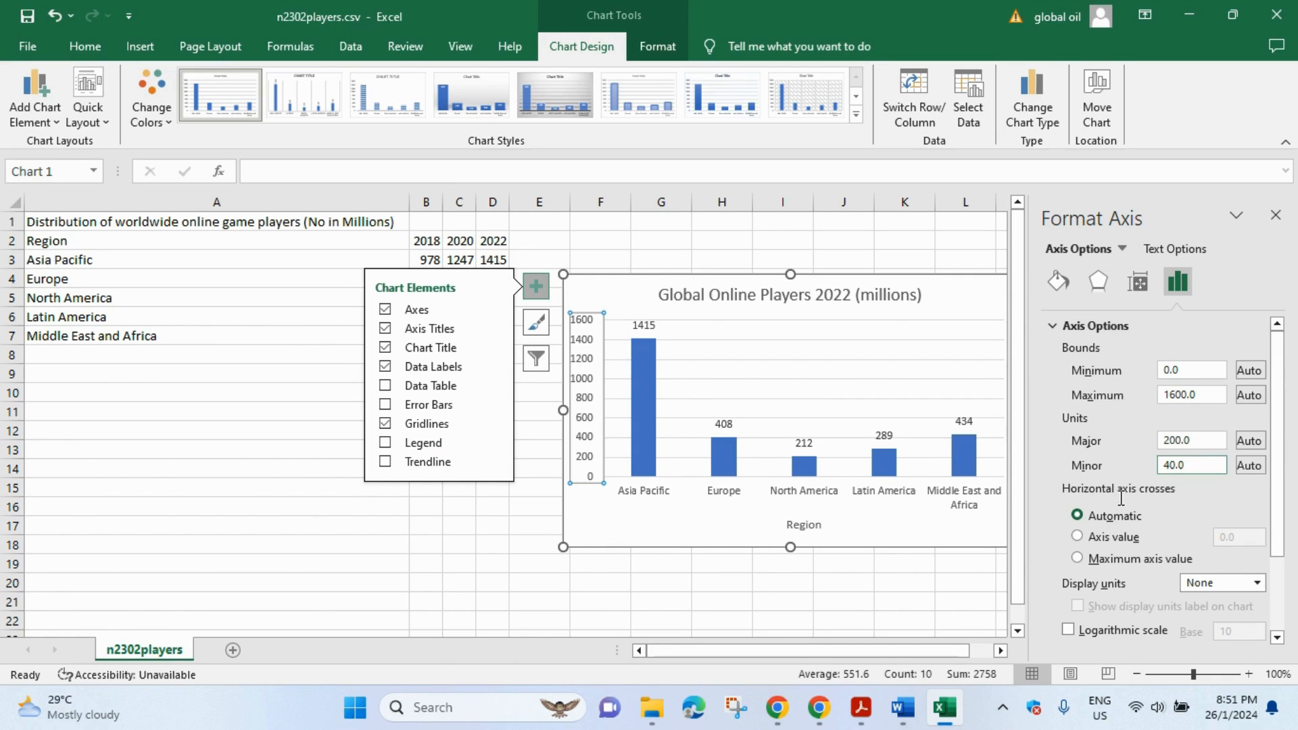
- Set the value axis bounds to maximum 1500 and minimum 0, per question 11
click(877, 715)
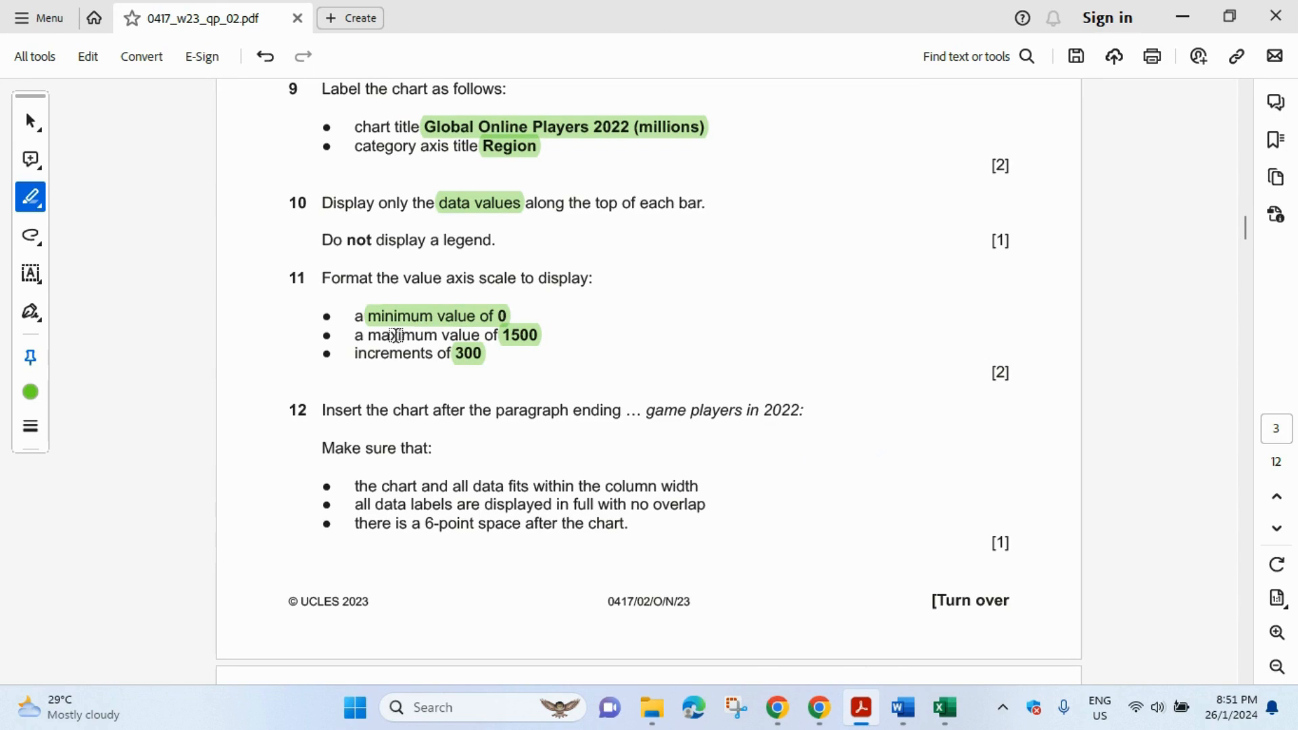
click(945, 707)
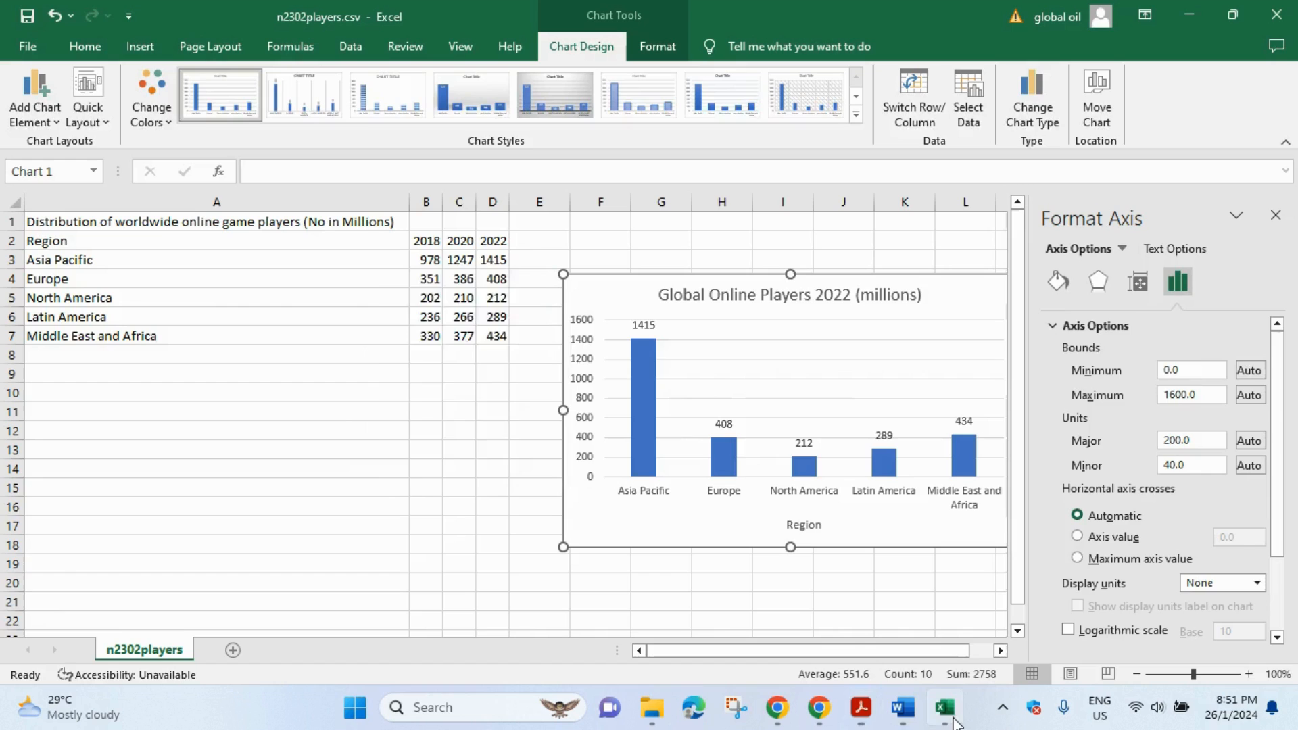
click(1177, 395)
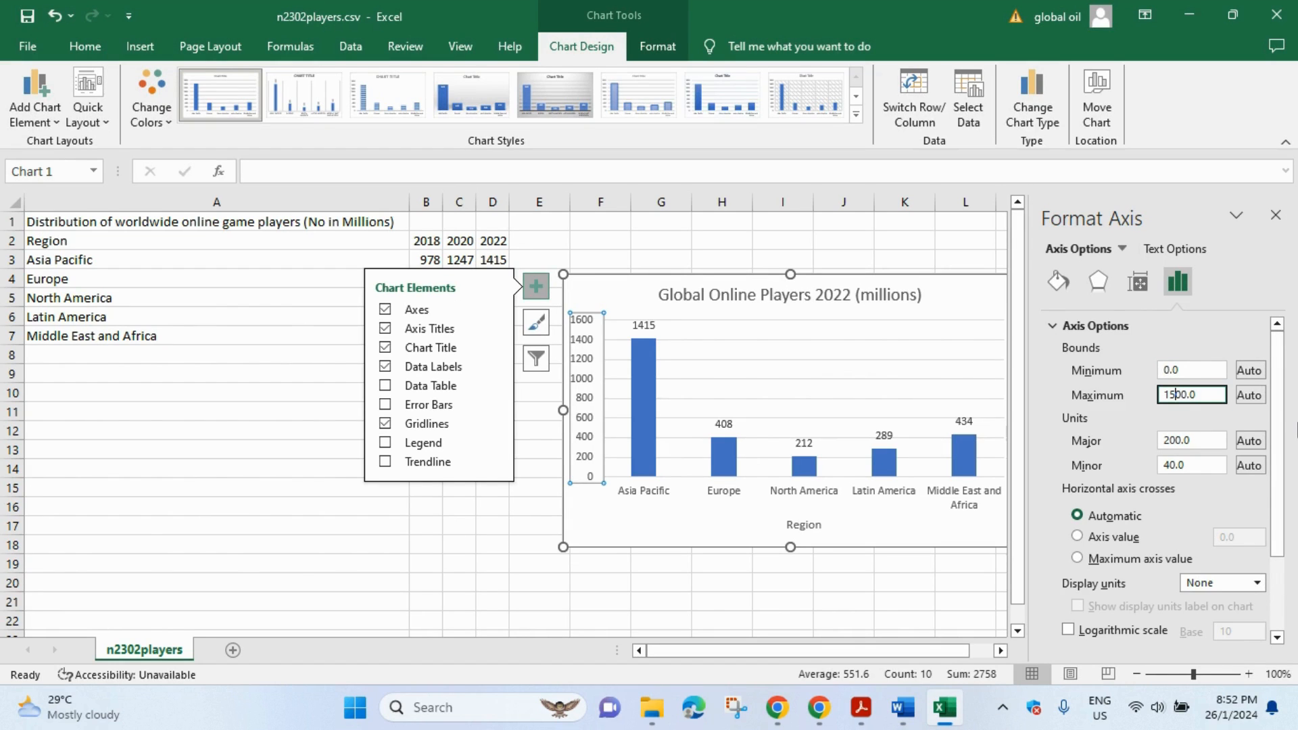
key(Return)
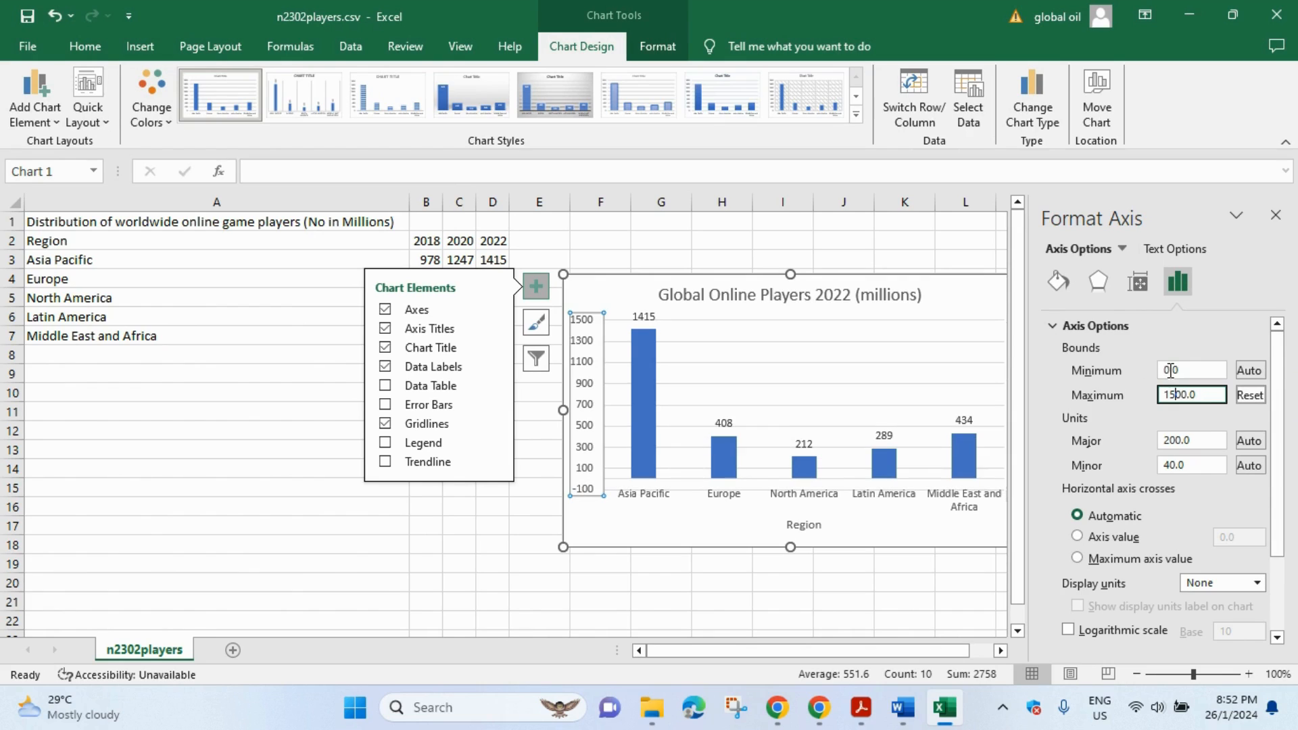
double_click(1177, 370)
text(0.0)
key(Return)
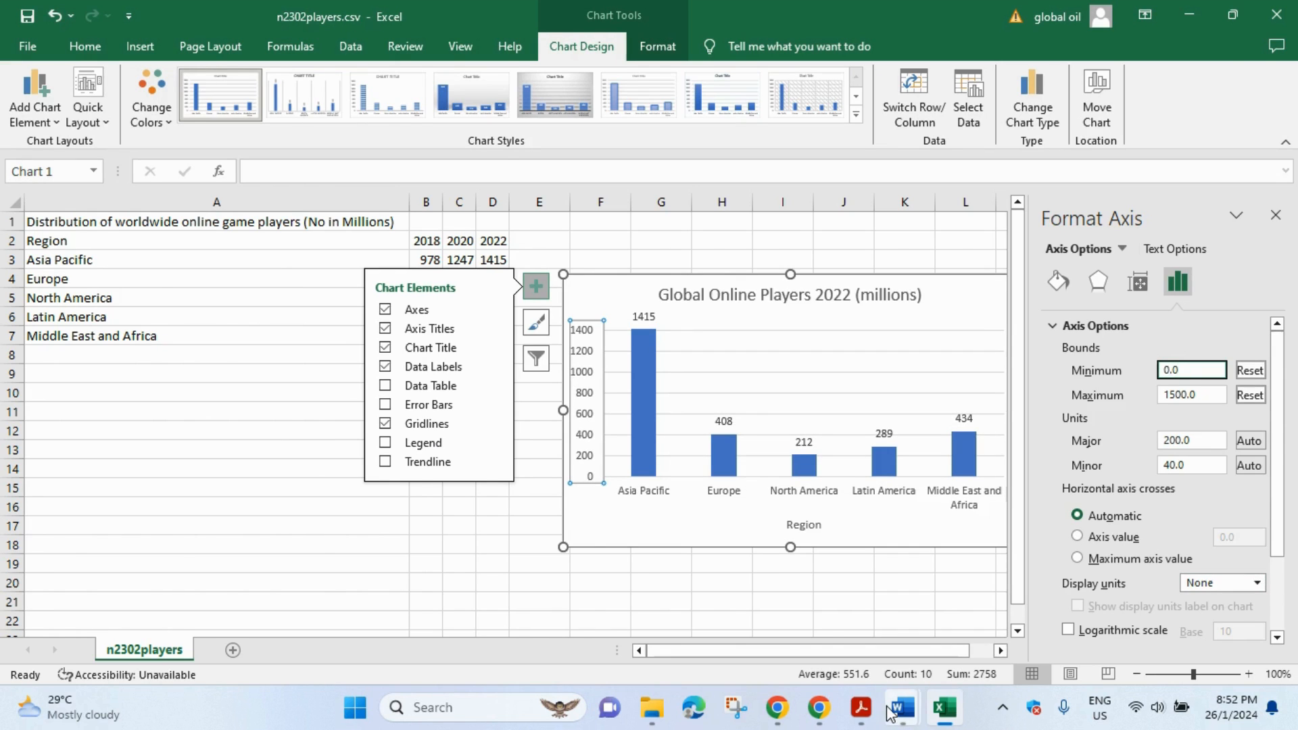
- Set the value axis major unit to 300
click(861, 708)
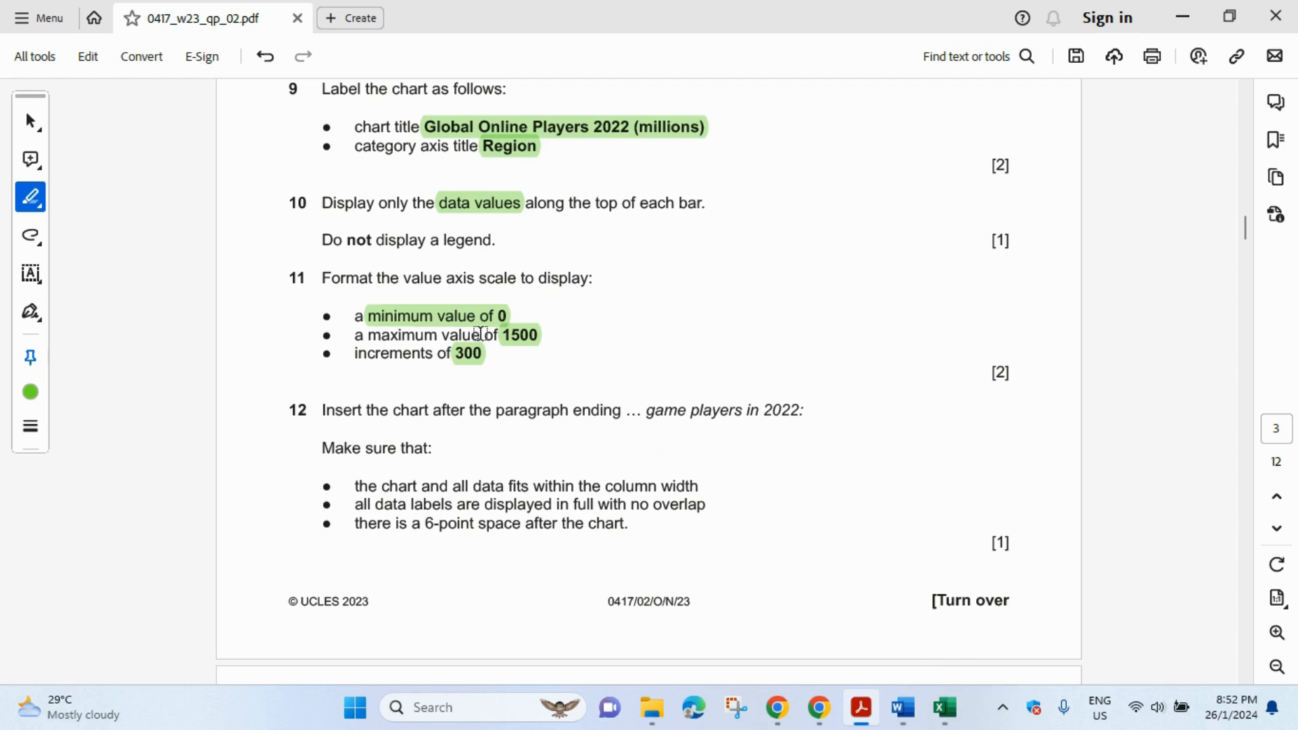
click(945, 708)
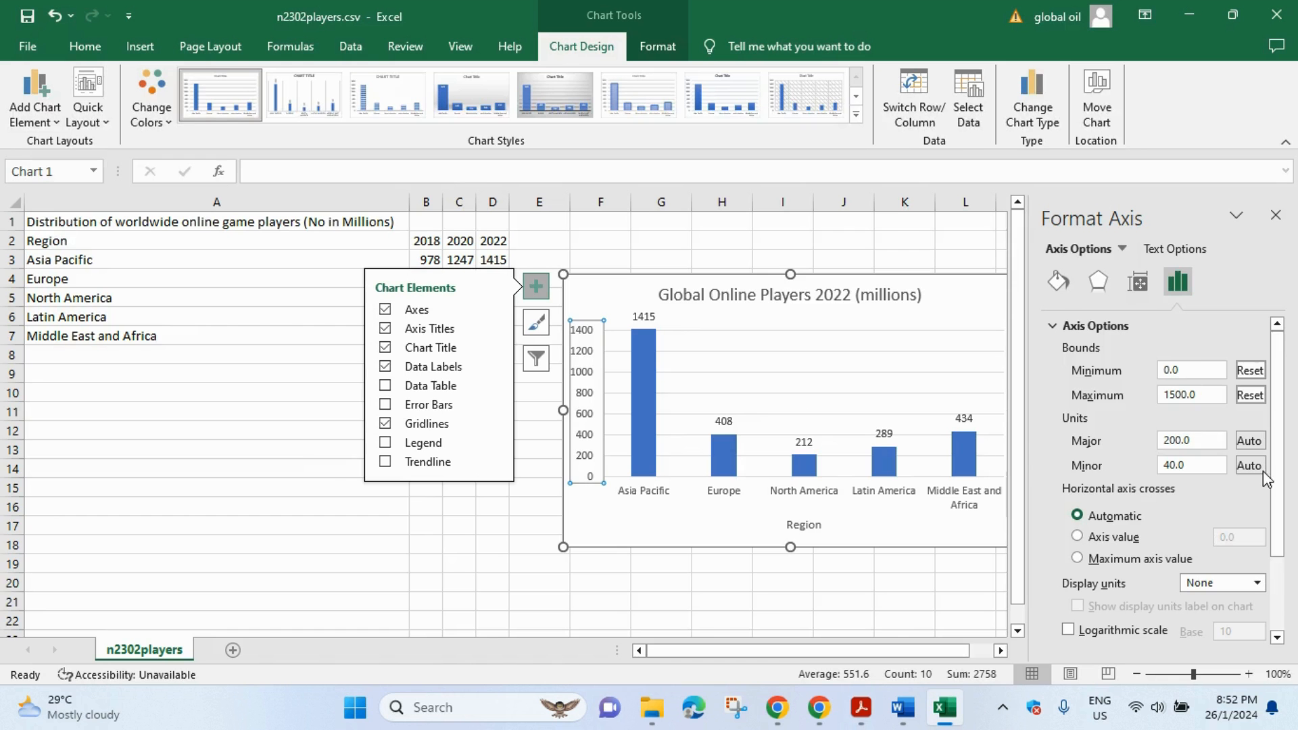
click(1169, 441)
text(3)
key(Return)
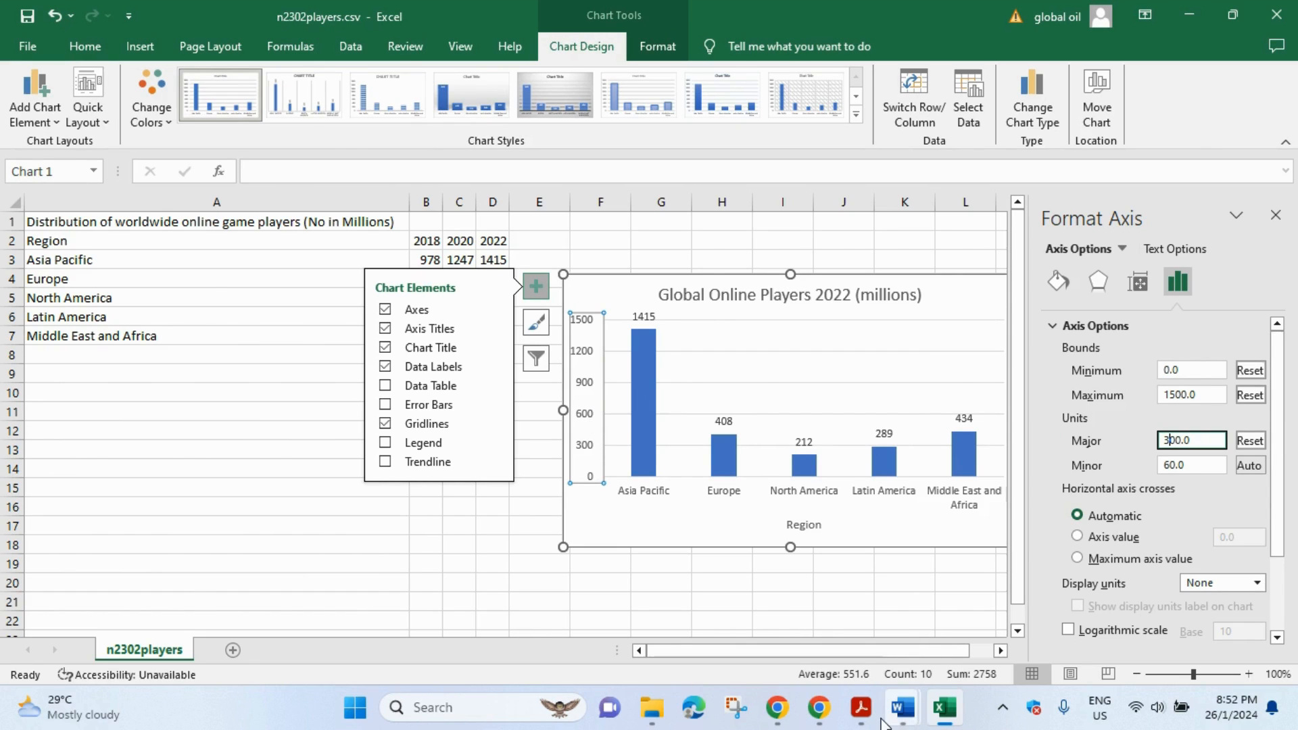
- Highlight 'paragraph ending … game players in 2022:' in question 12 of the exam paper
click(862, 707)
scroll(481, 281, down, 3)
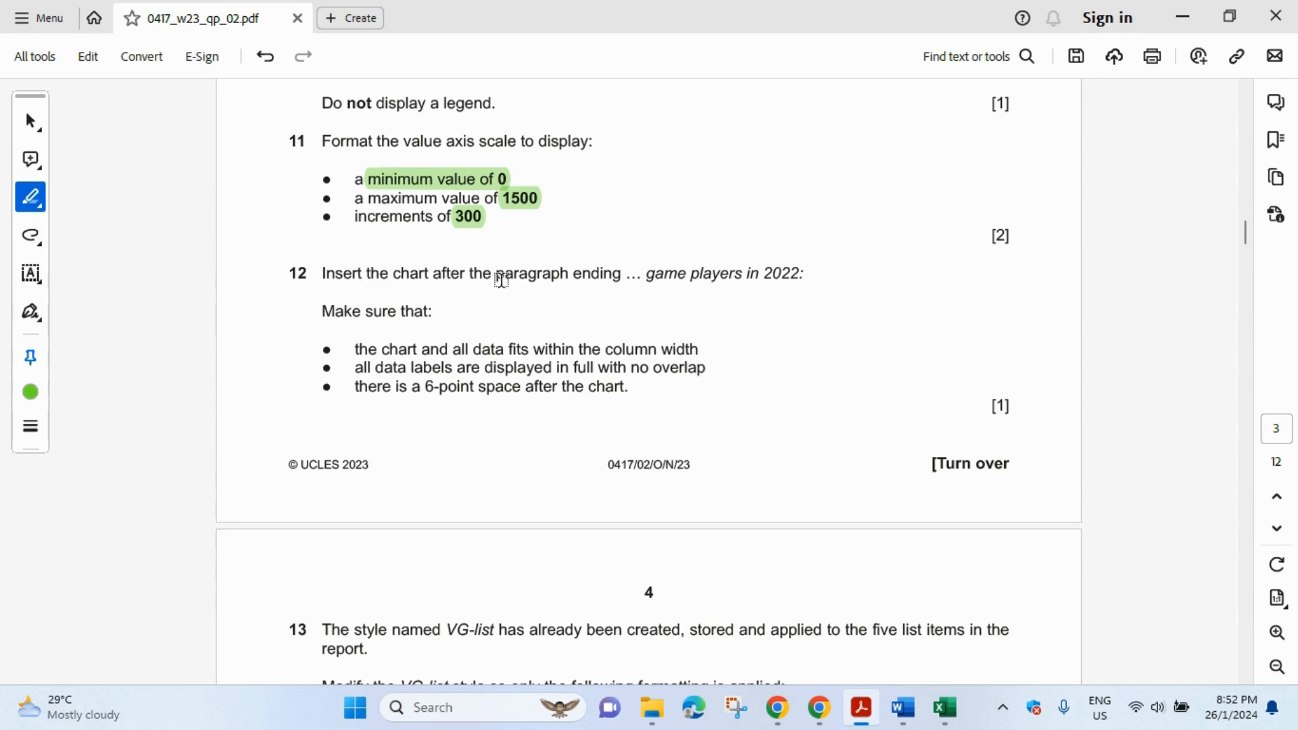
drag(496, 275, 795, 274)
drag(986, 307, 987, 318)
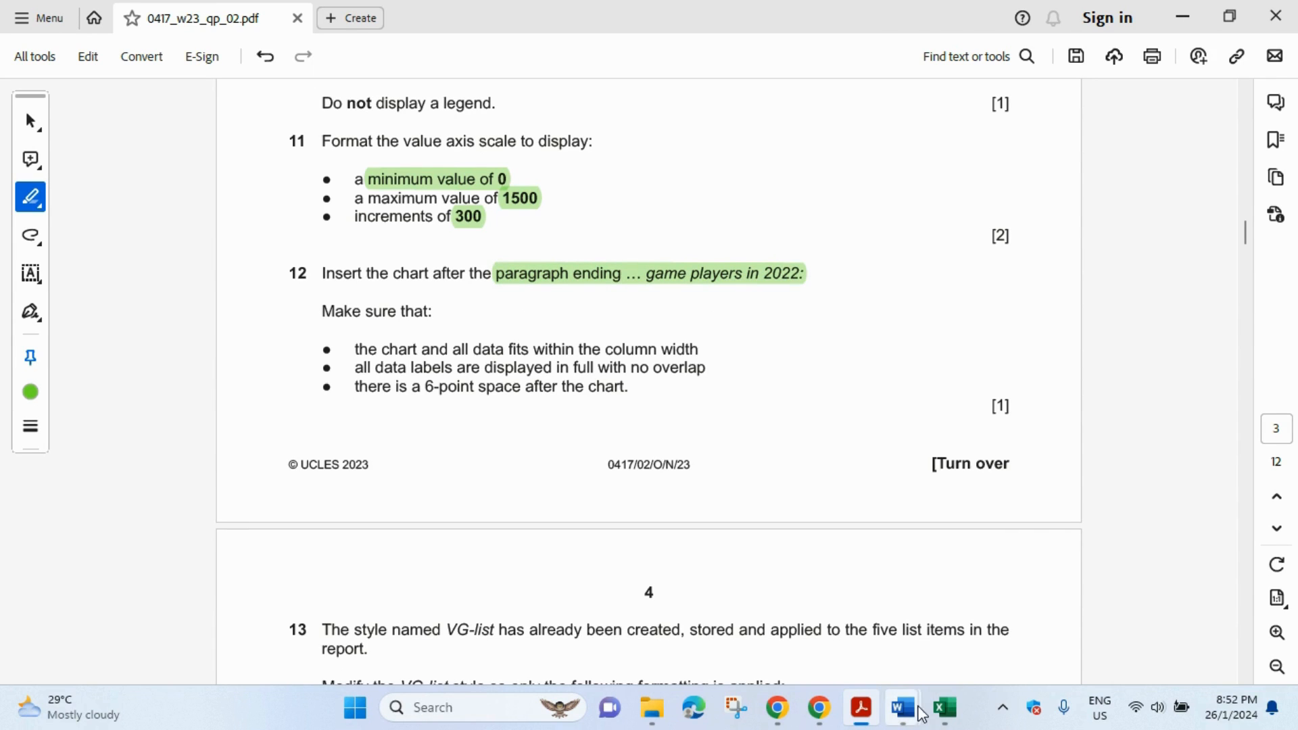
- Search VGREVIEW for 'game players' and insert a blank paragraph after 'game players in 2022:'
mouse_move(904, 708)
click(978, 651)
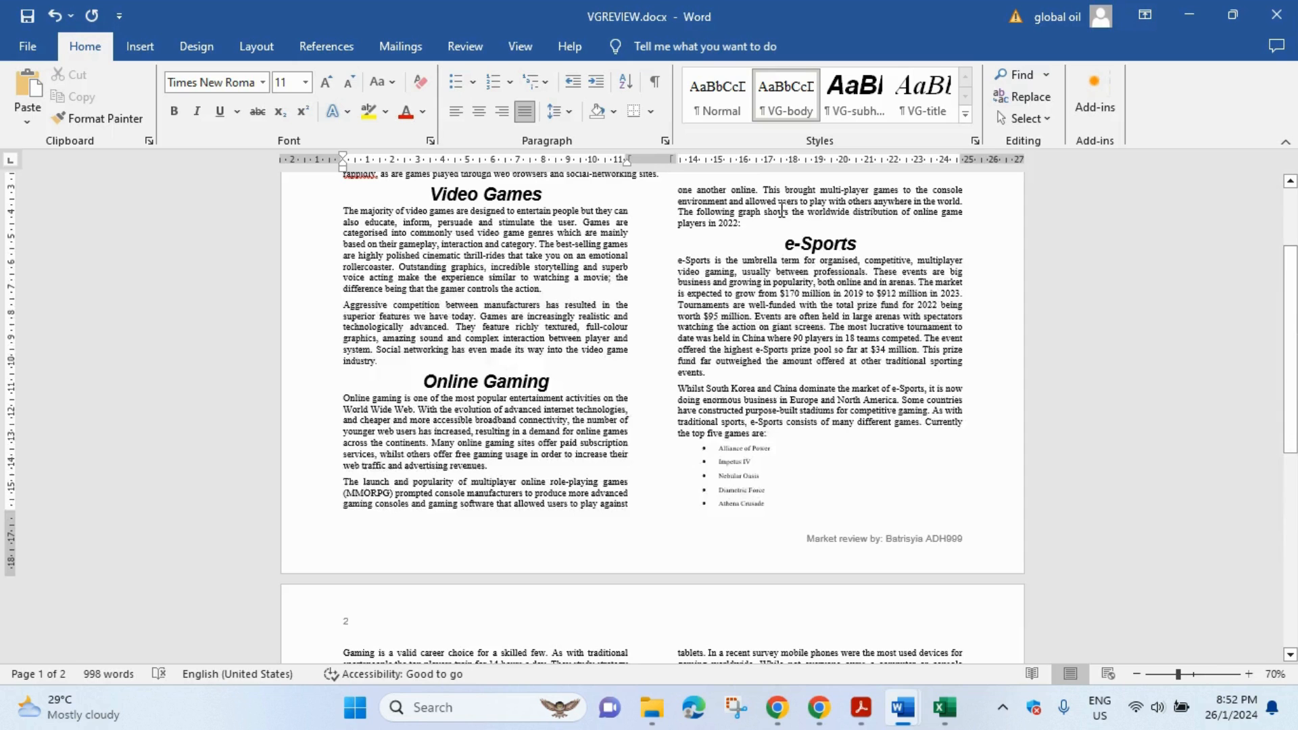
key(ctrl+f)
text(game players in 202)
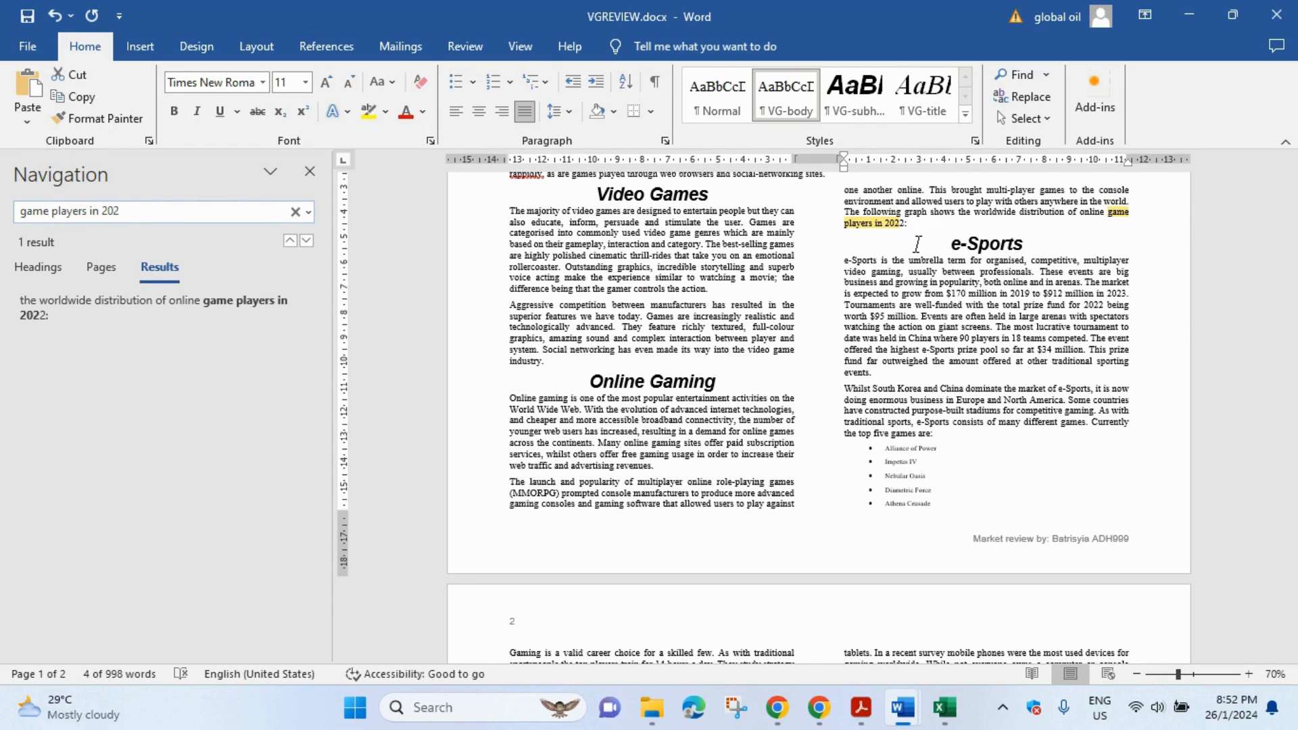
click(938, 225)
click(304, 177)
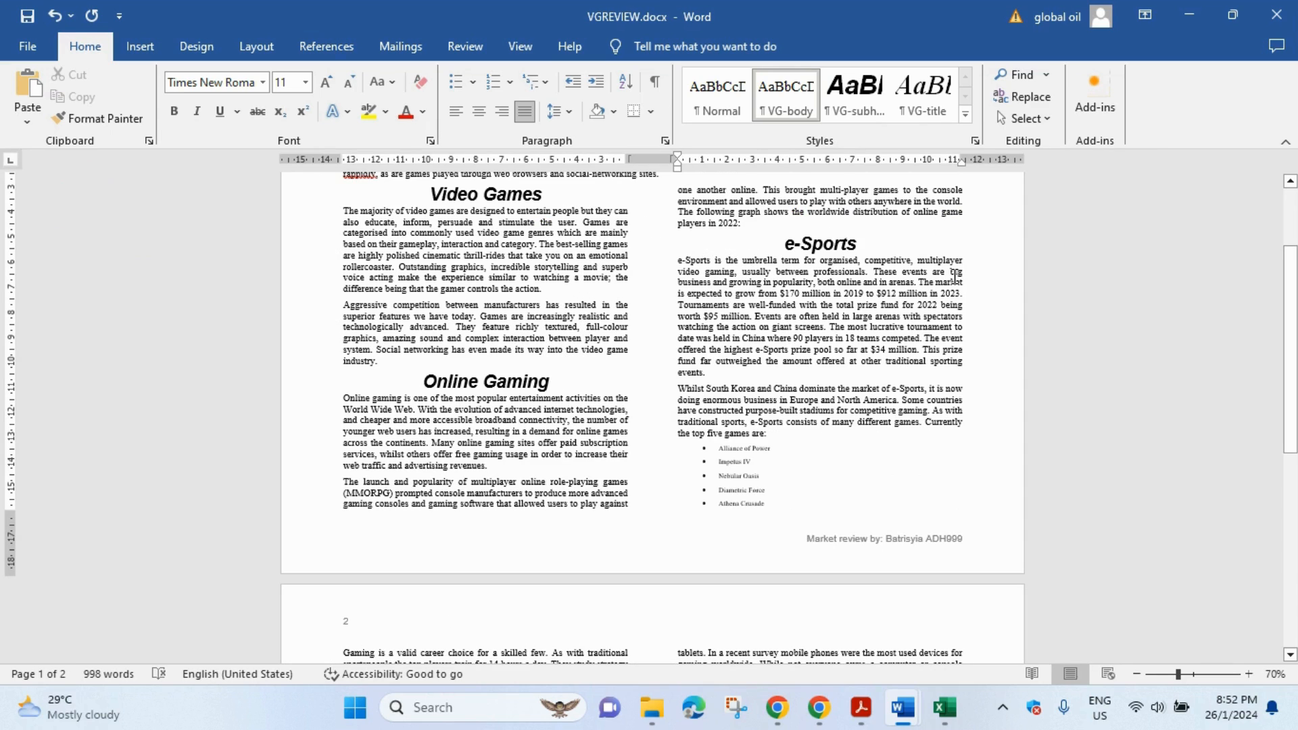
key(Return)
- Copy the Global Online Players 2022 chart from Excel and paste it into VGREVIEW's empty paragraph
click(959, 714)
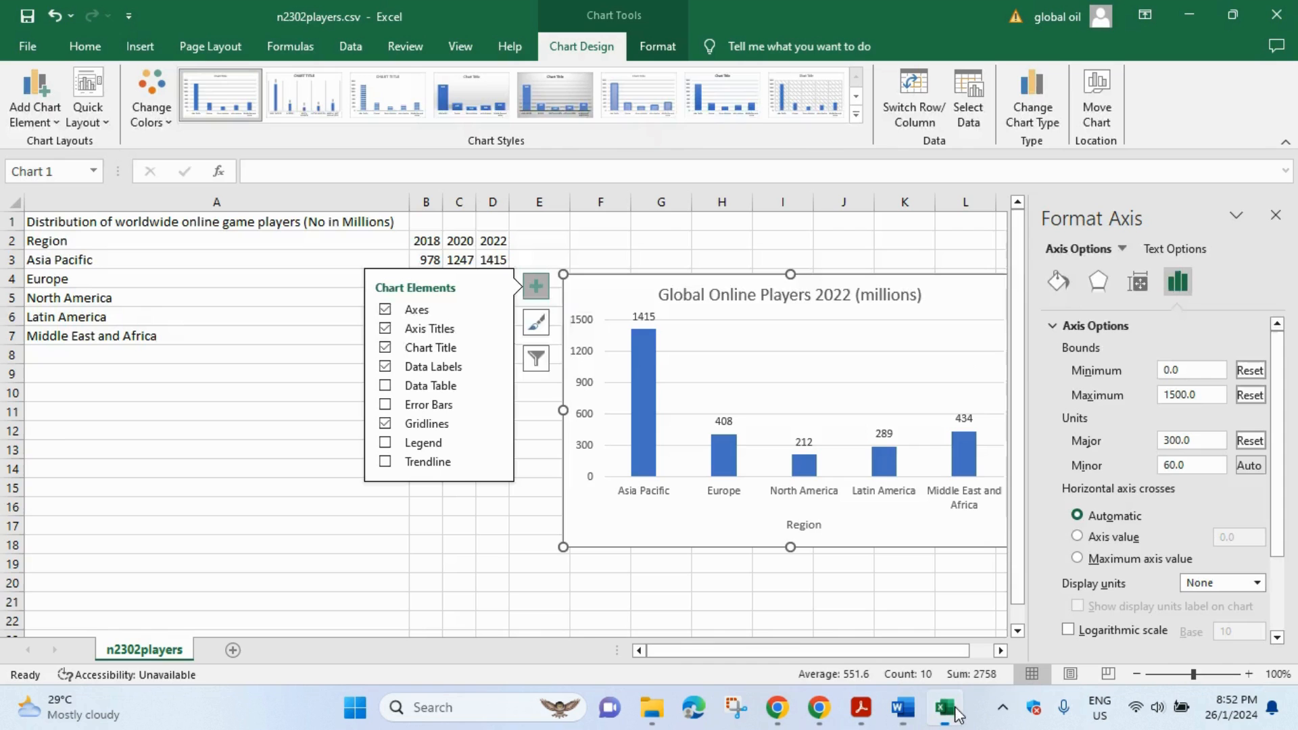
click(1276, 215)
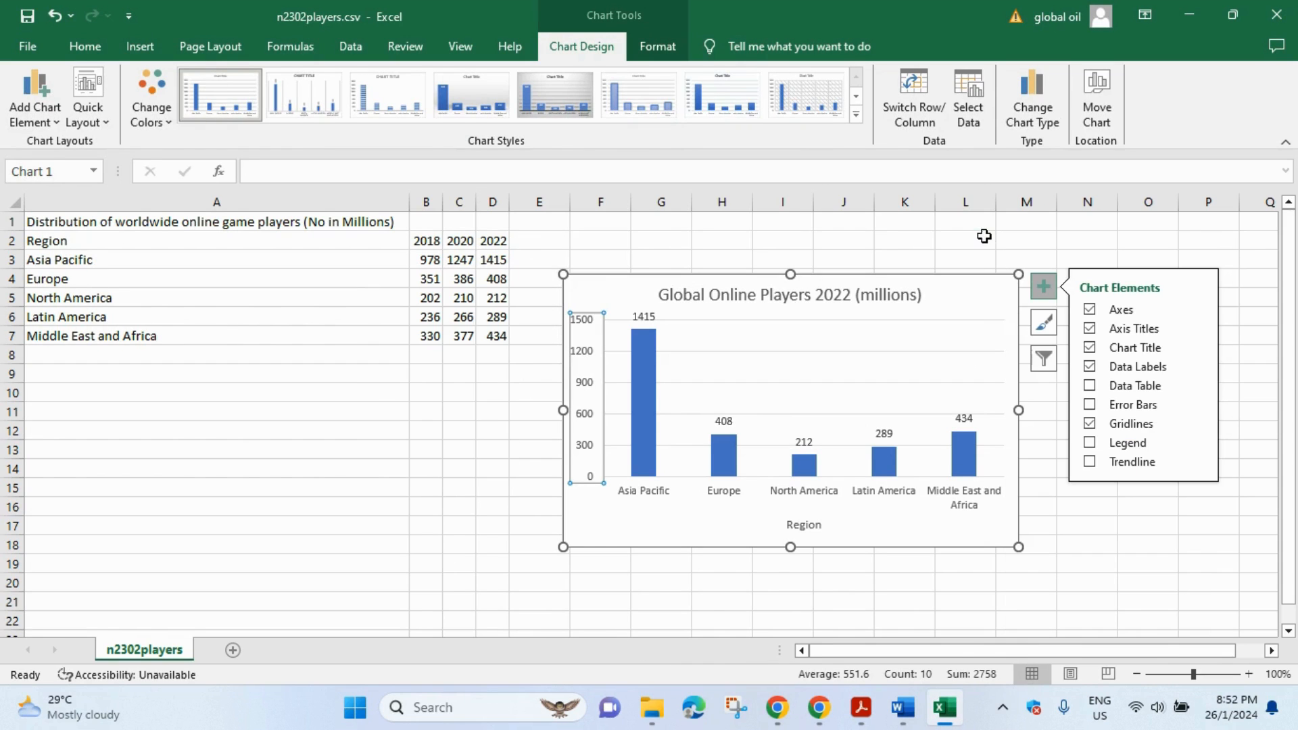
click(985, 241)
click(985, 301)
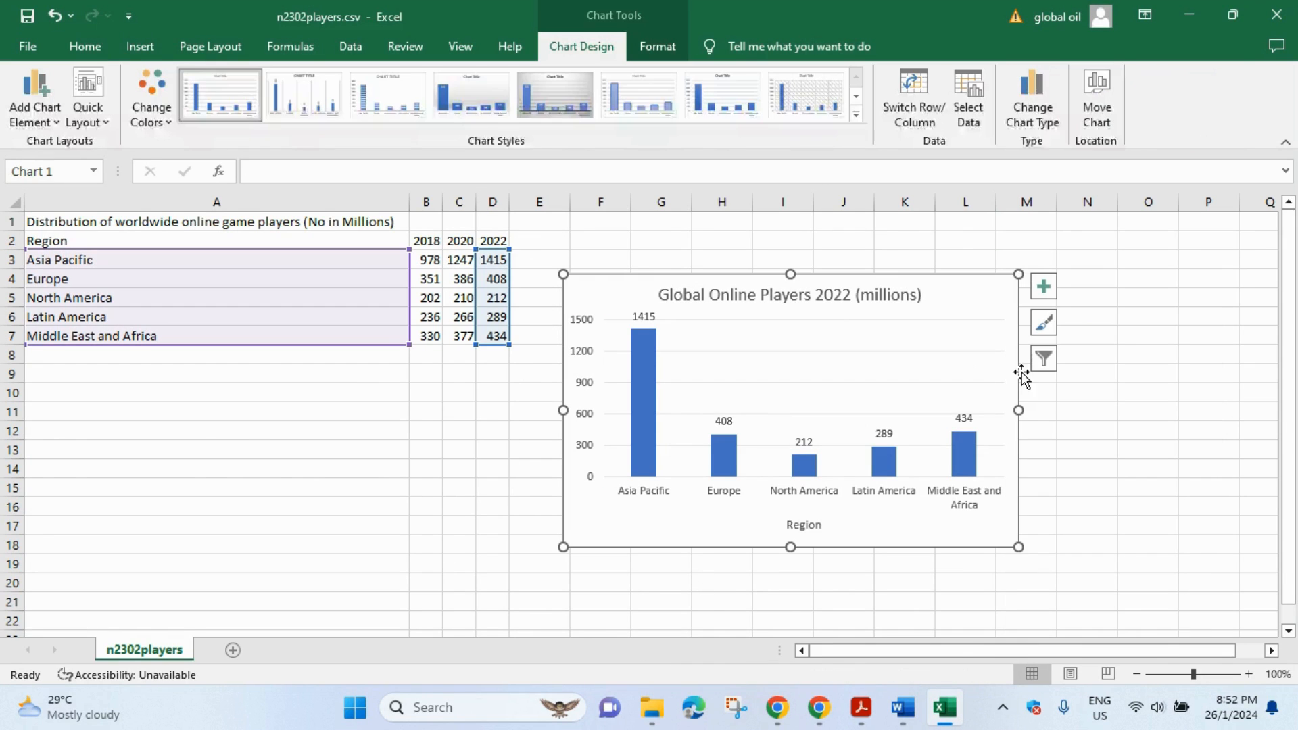
right_click(962, 300)
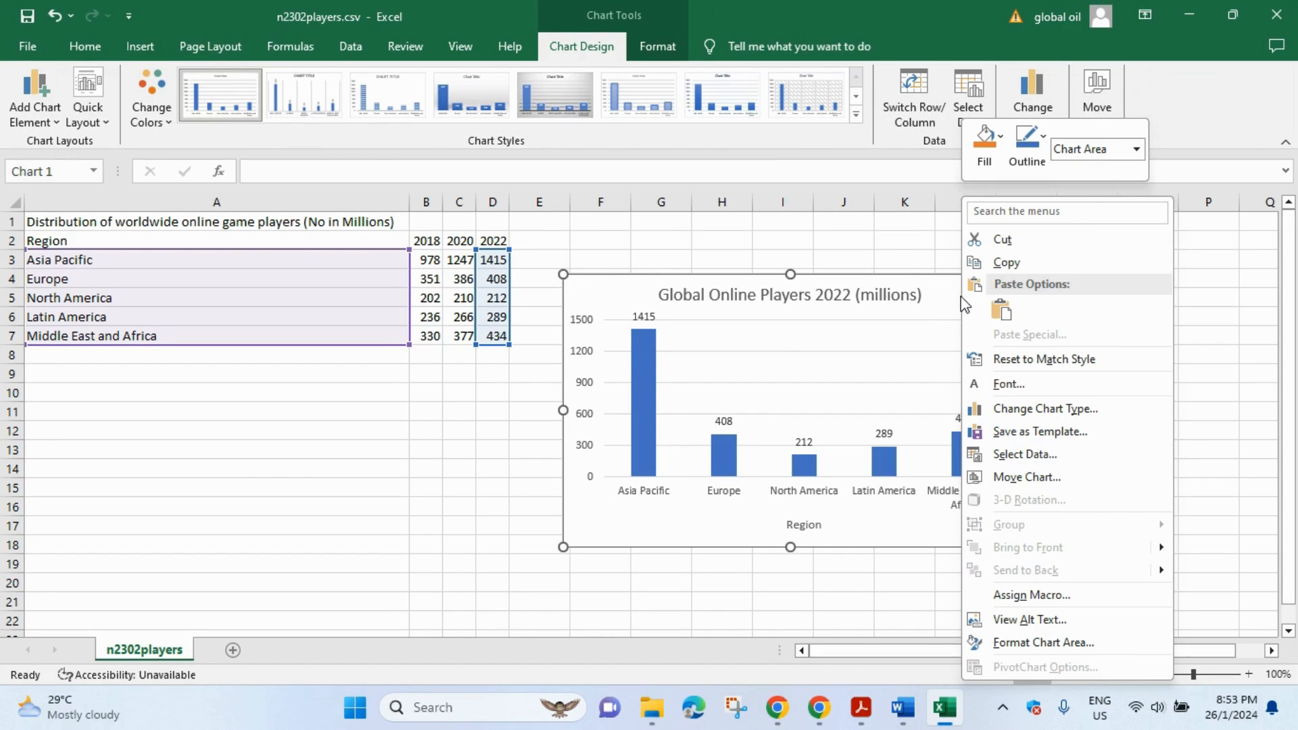
click(1003, 262)
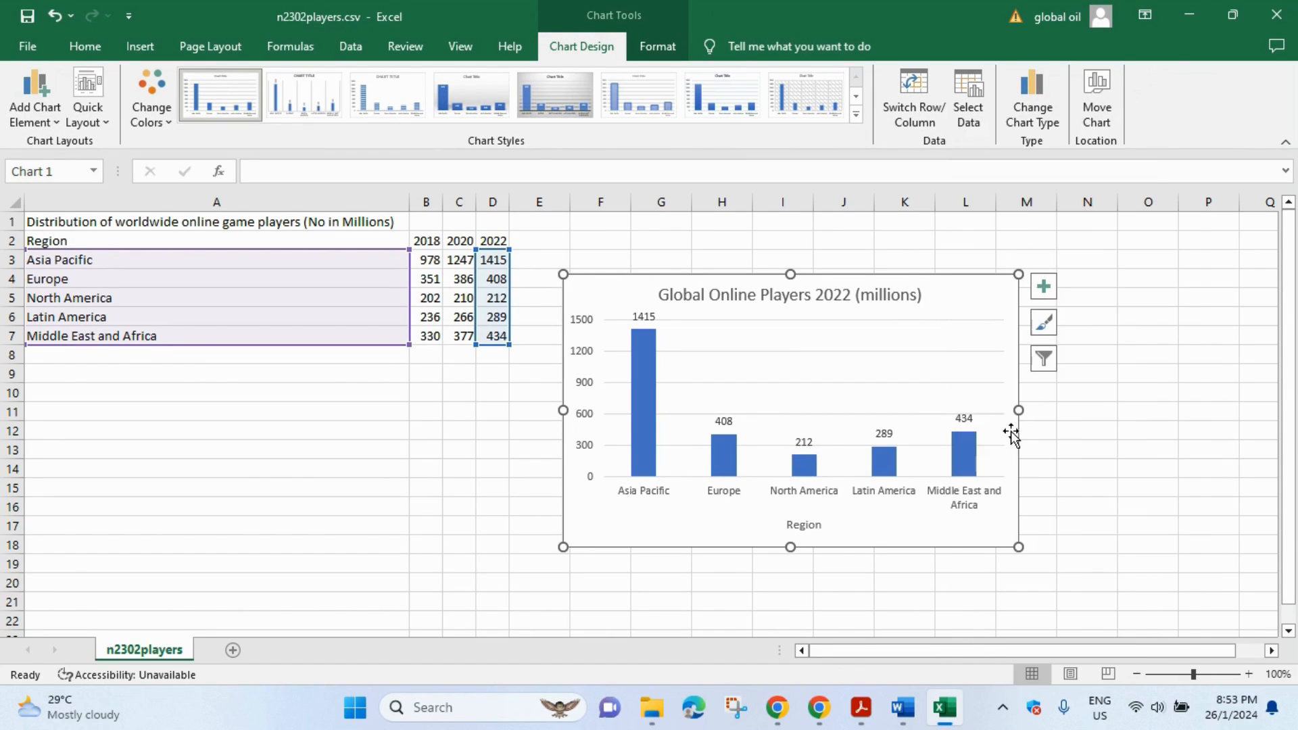
mouse_move(896, 710)
click(1003, 571)
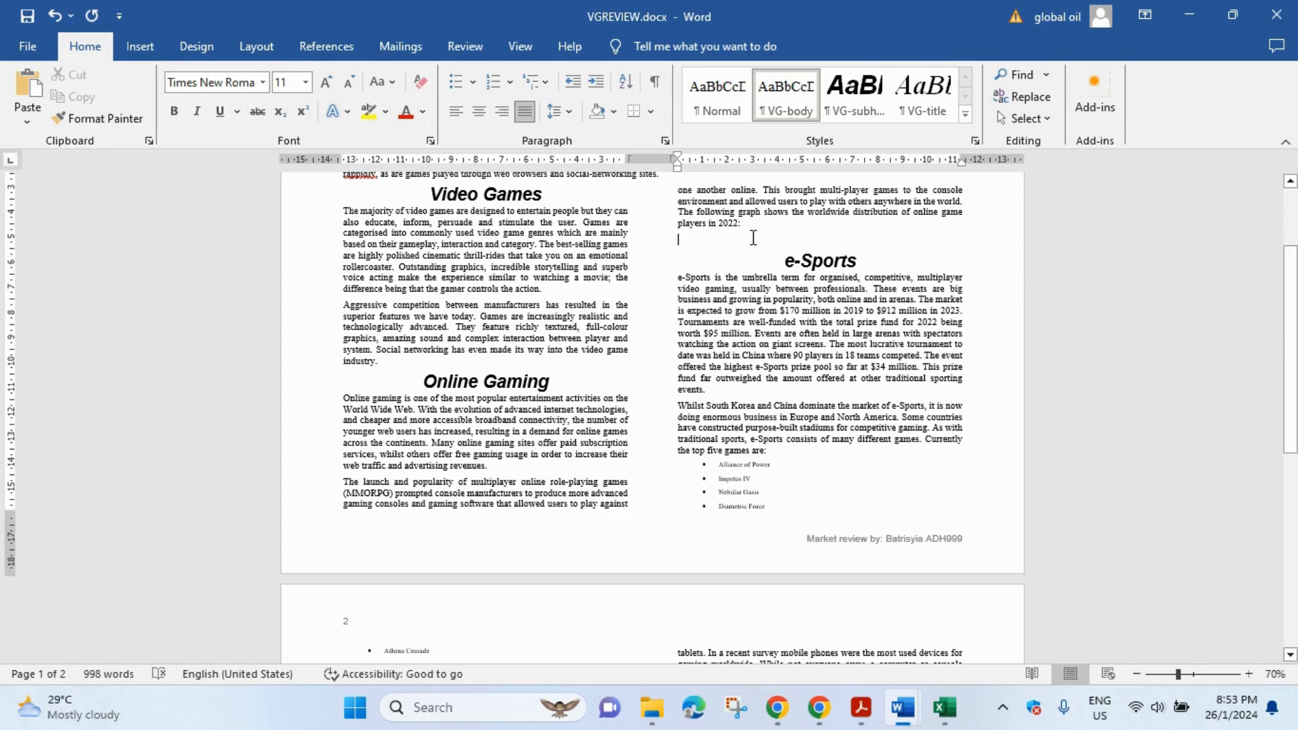
key(ctrl+v)
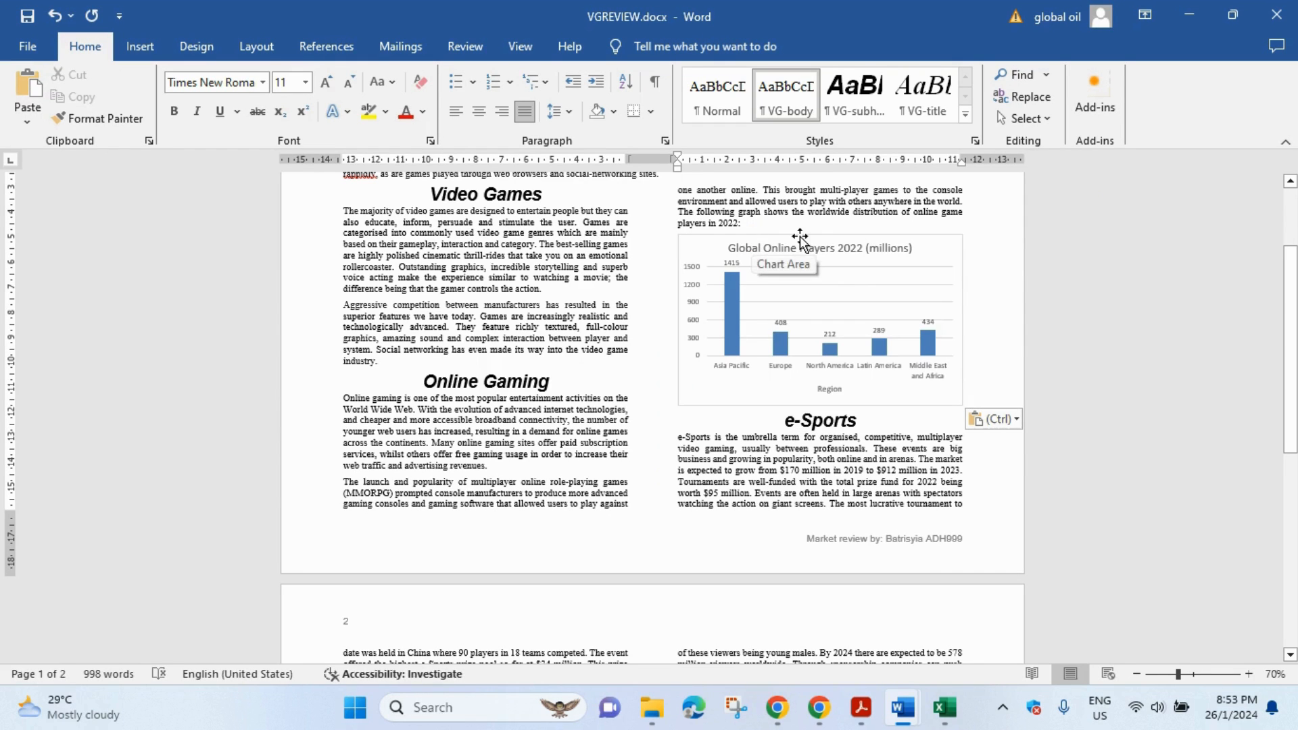
- Highlight '6-point space after the chart.' in question 12, then return to VGREVIEW in Word
click(861, 708)
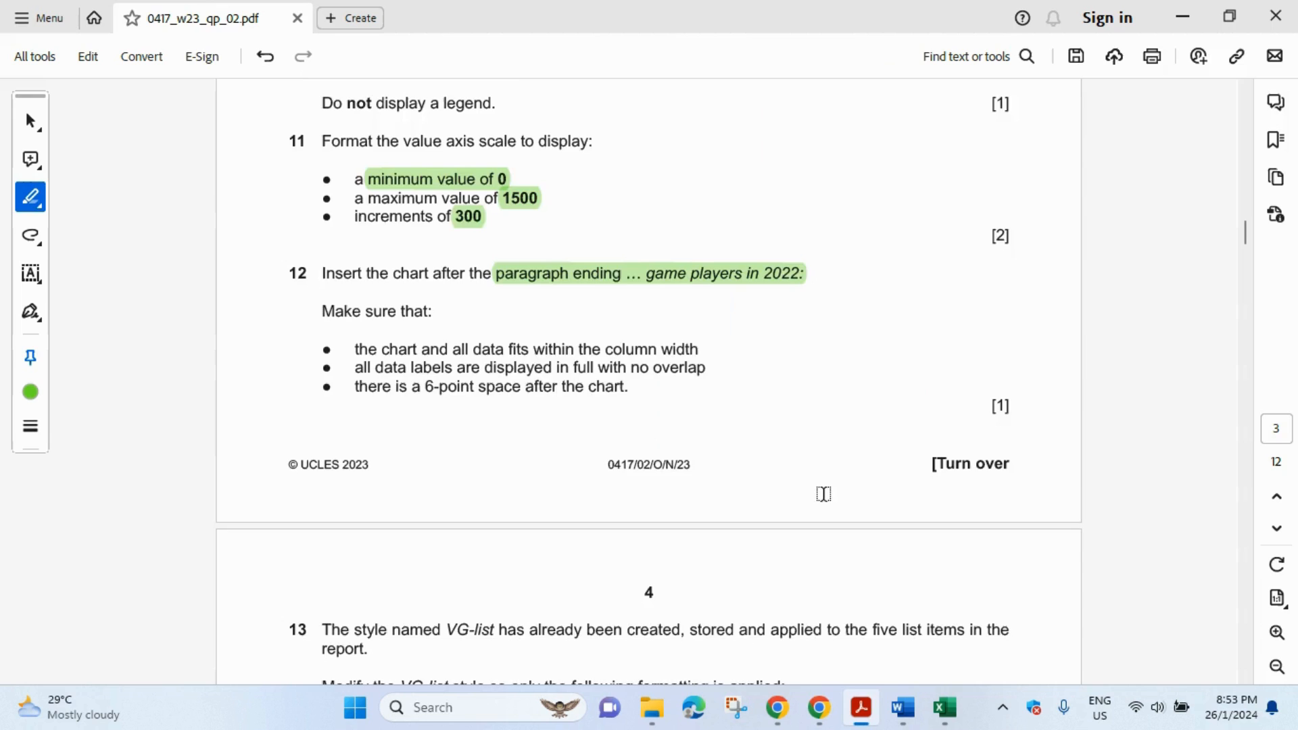
scroll(604, 377, down, 1)
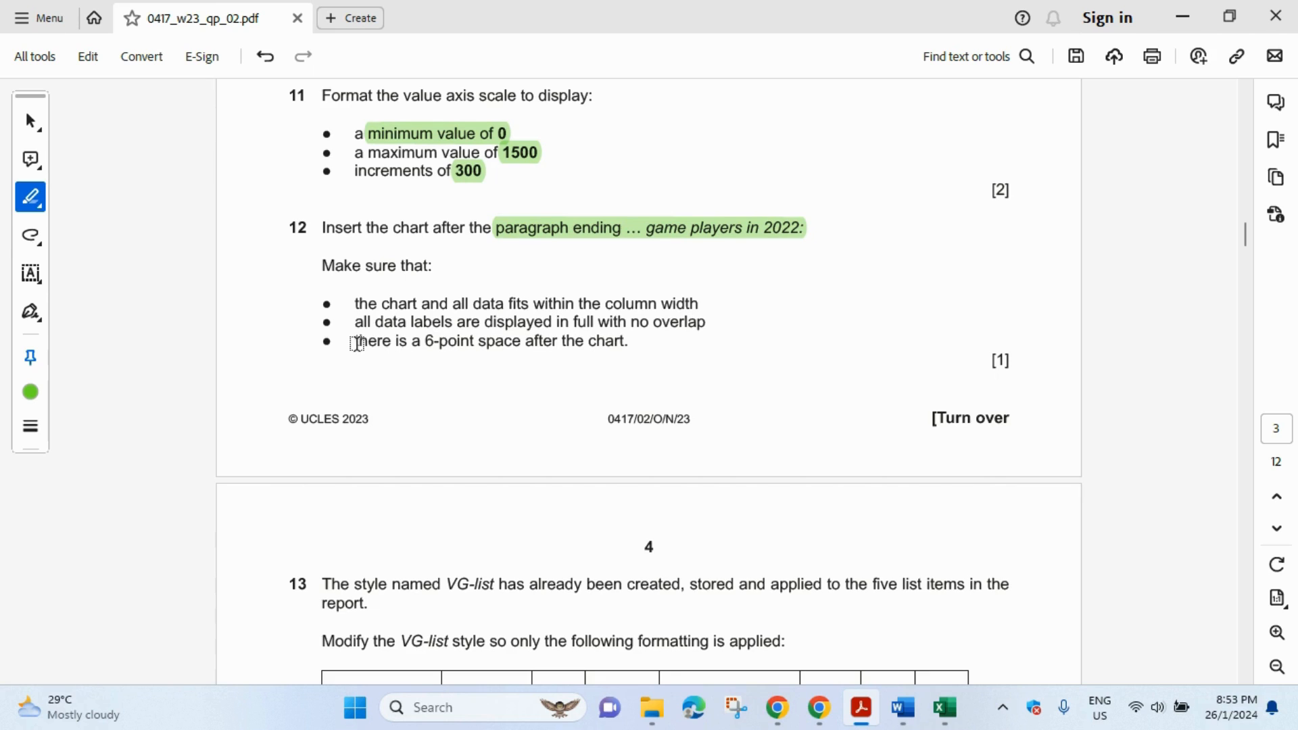
drag(424, 343, 628, 343)
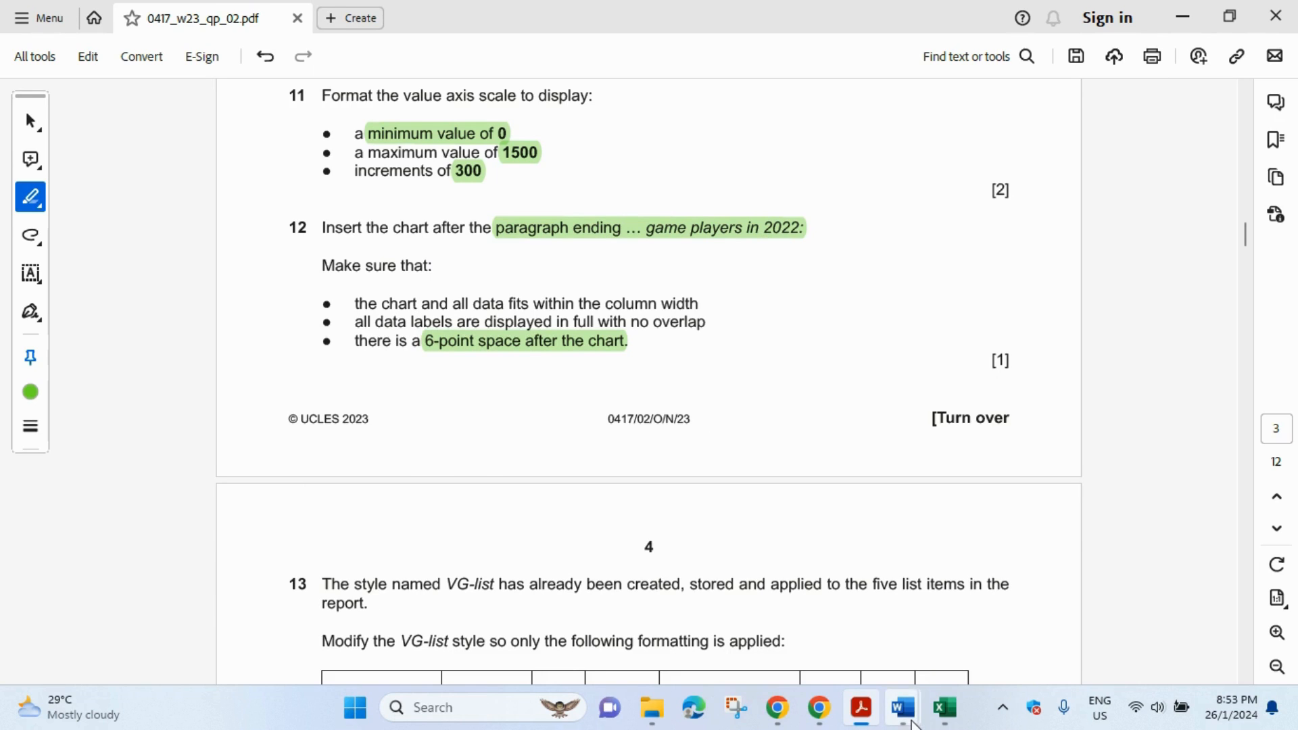
mouse_move(903, 708)
click(994, 654)
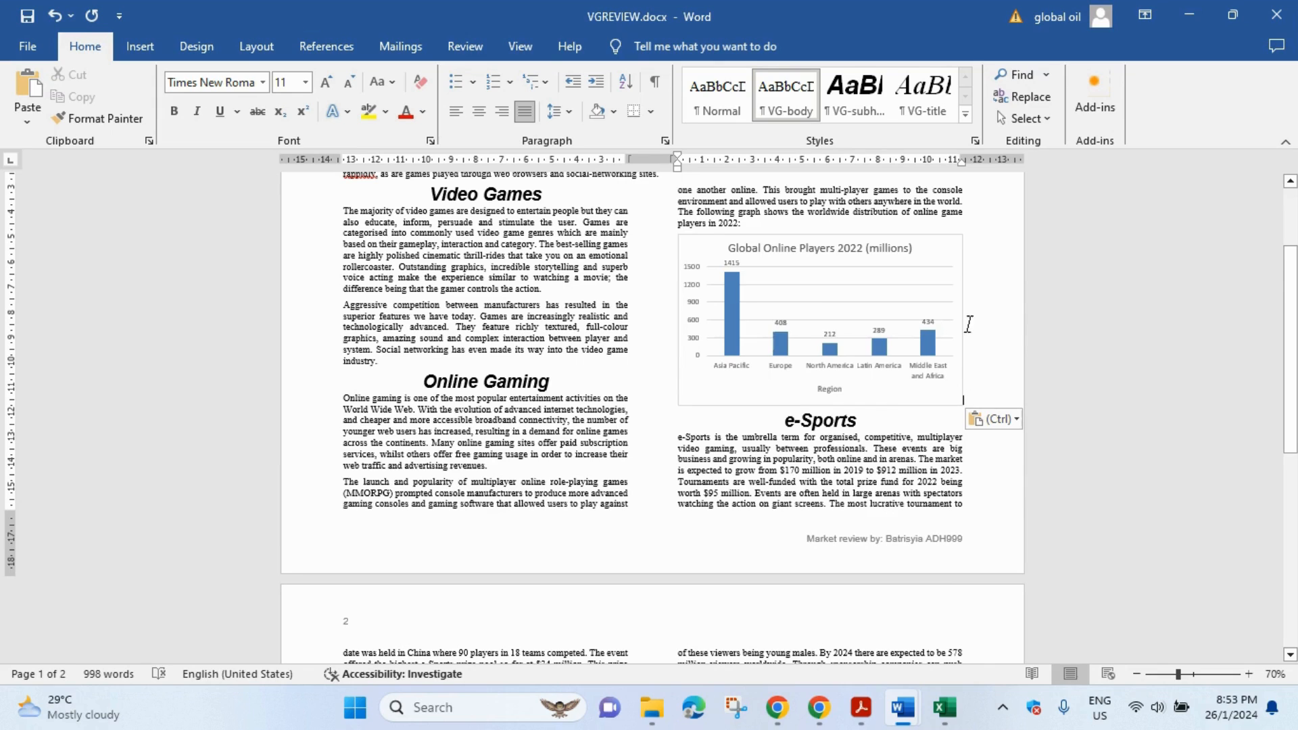
- Set 6 pt spacing after the chart's paragraph in the Paragraph dialog
click(666, 141)
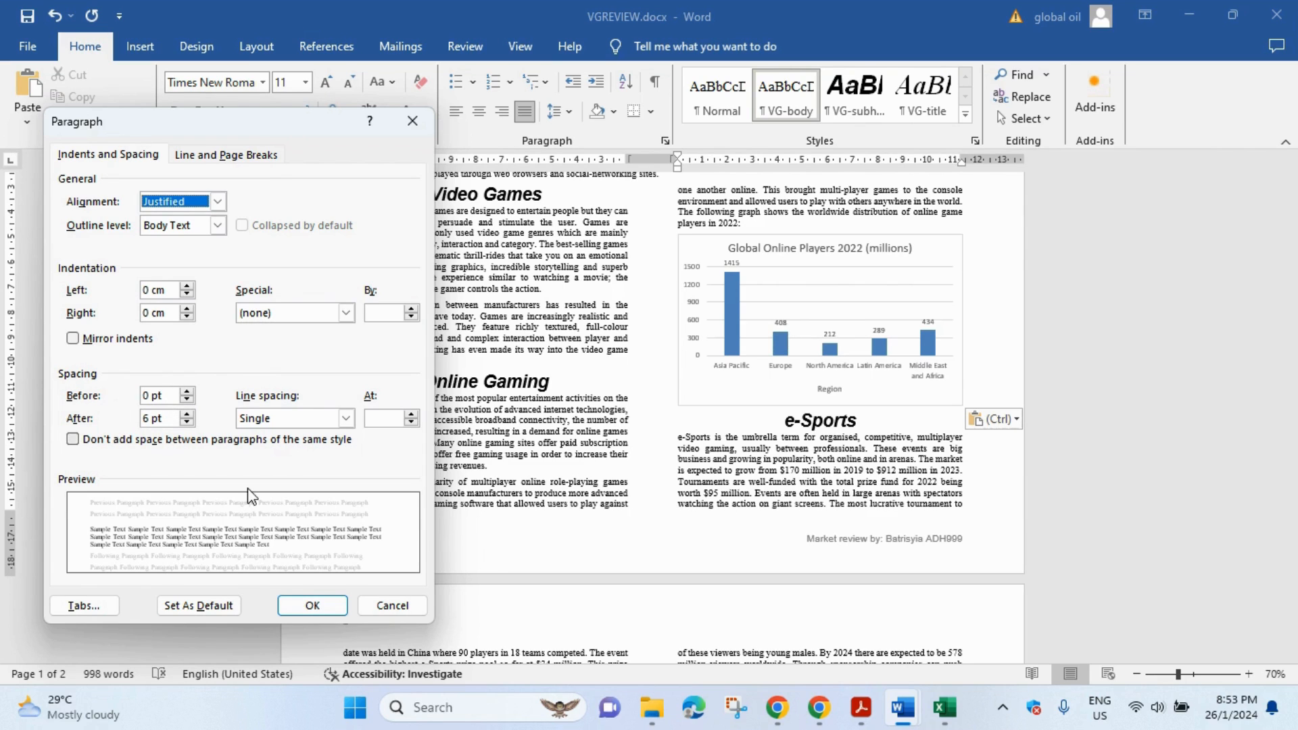
click(310, 607)
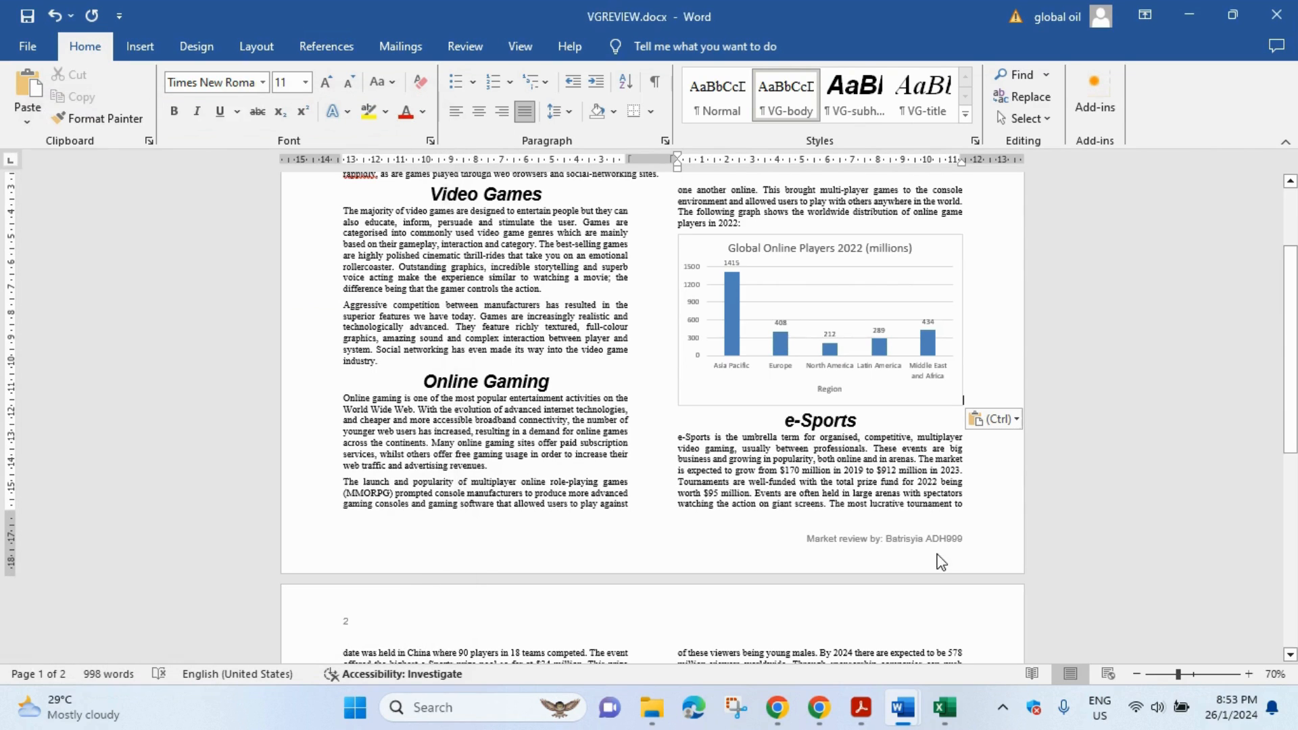
click(860, 707)
scroll(583, 336, down, 1)
scroll(582, 336, down, 6)
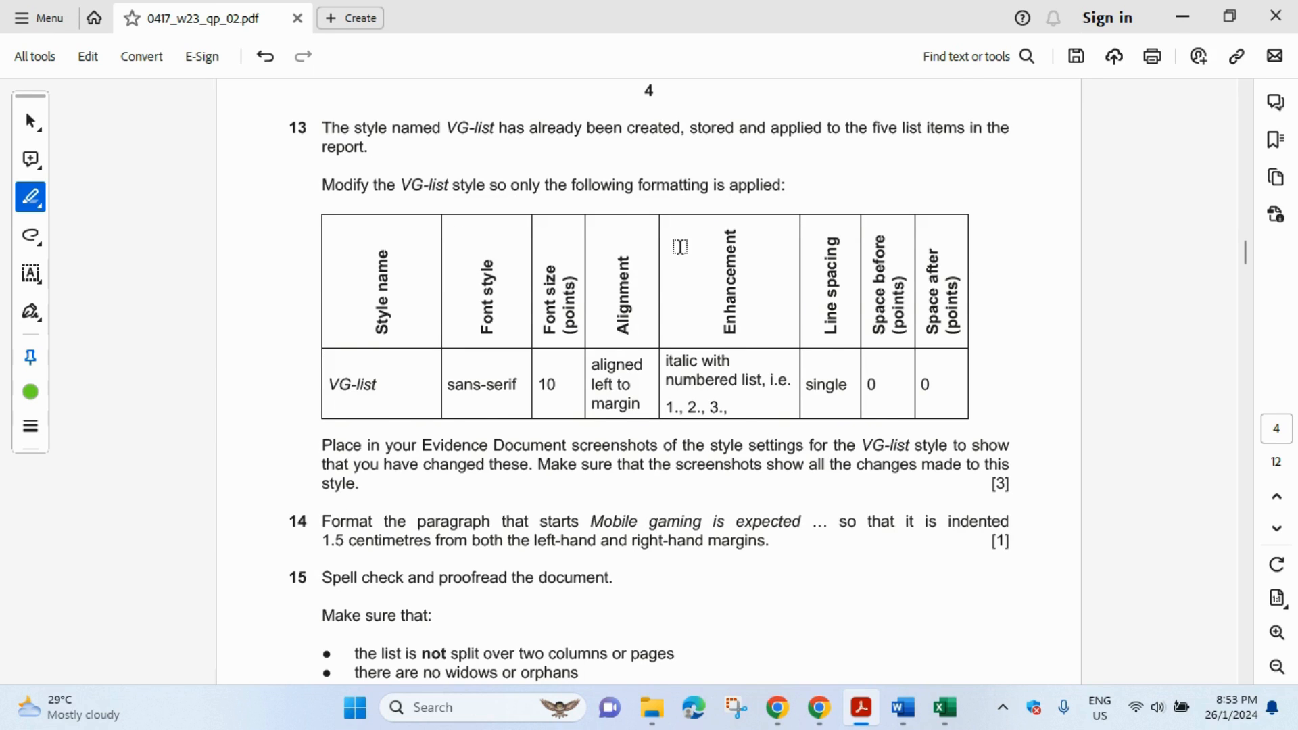
scroll(679, 248, down, 1)
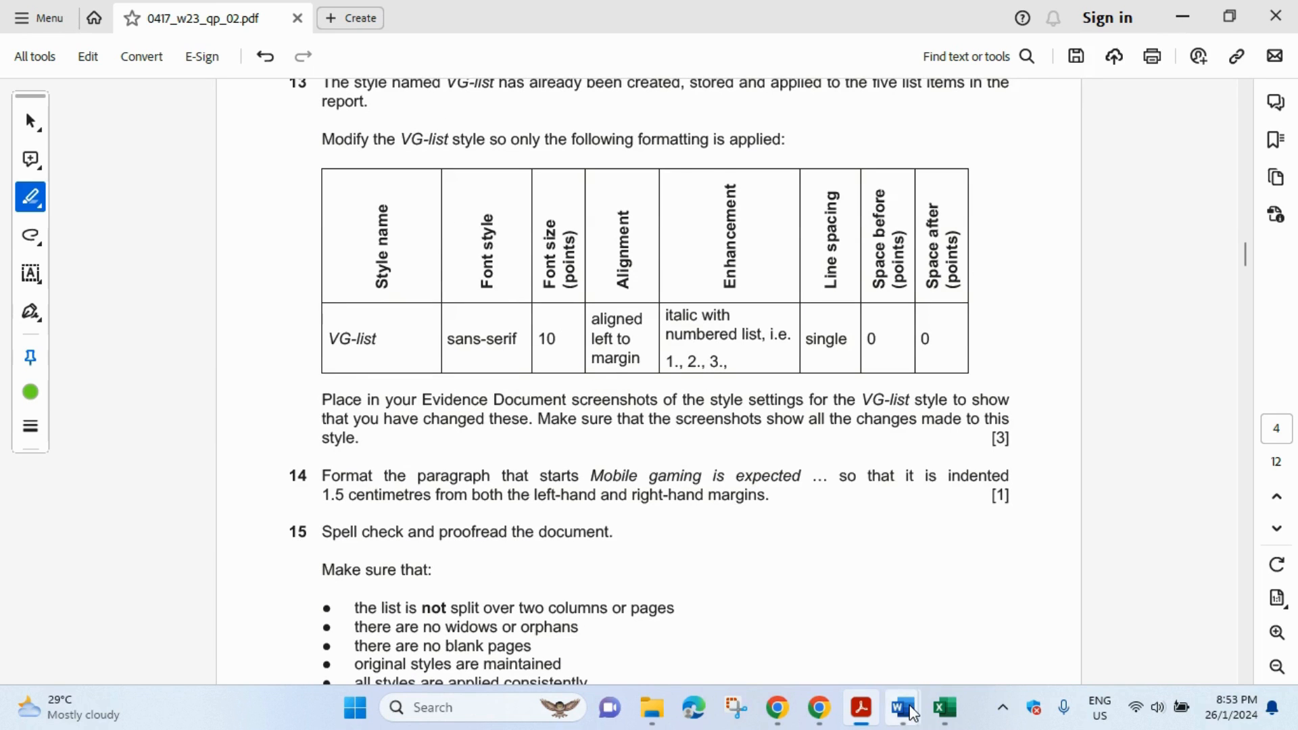
mouse_move(910, 712)
click(999, 625)
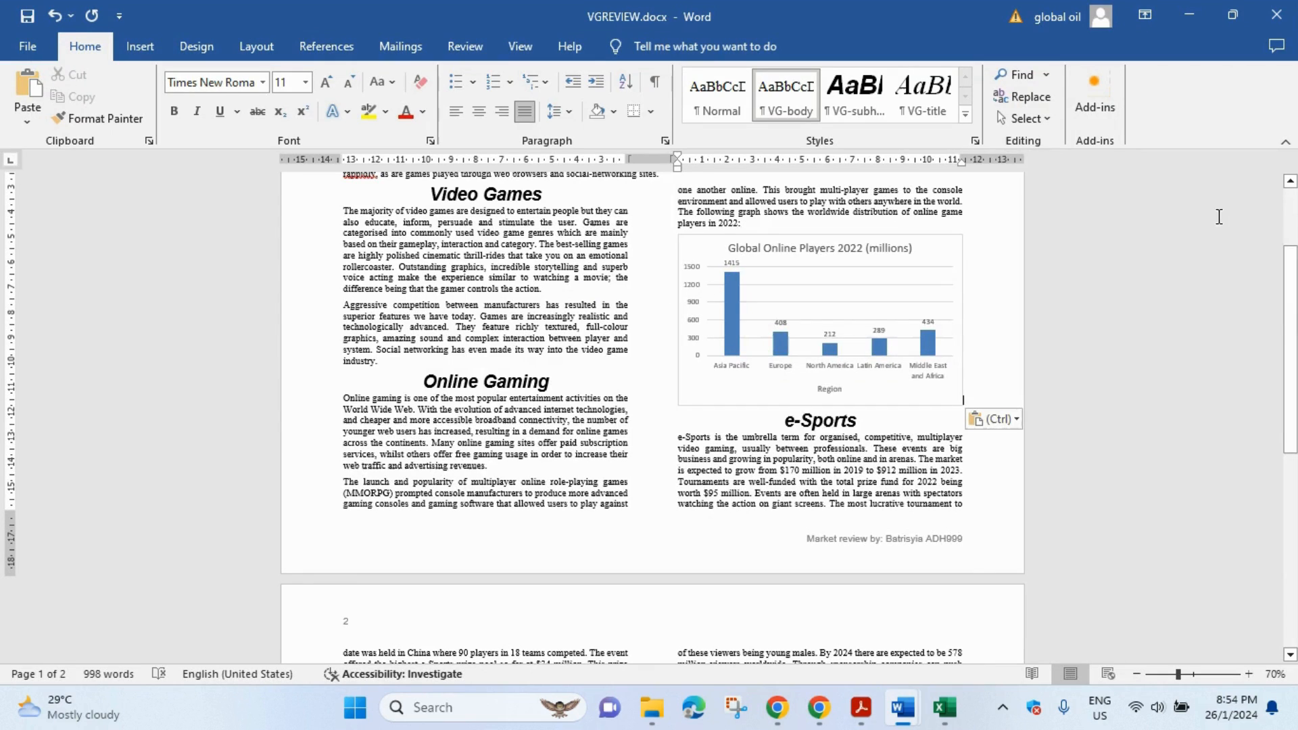
- Open Modify Style for VG-list from the Styles pane, then view question 13's requirements in Acrobat
click(977, 141)
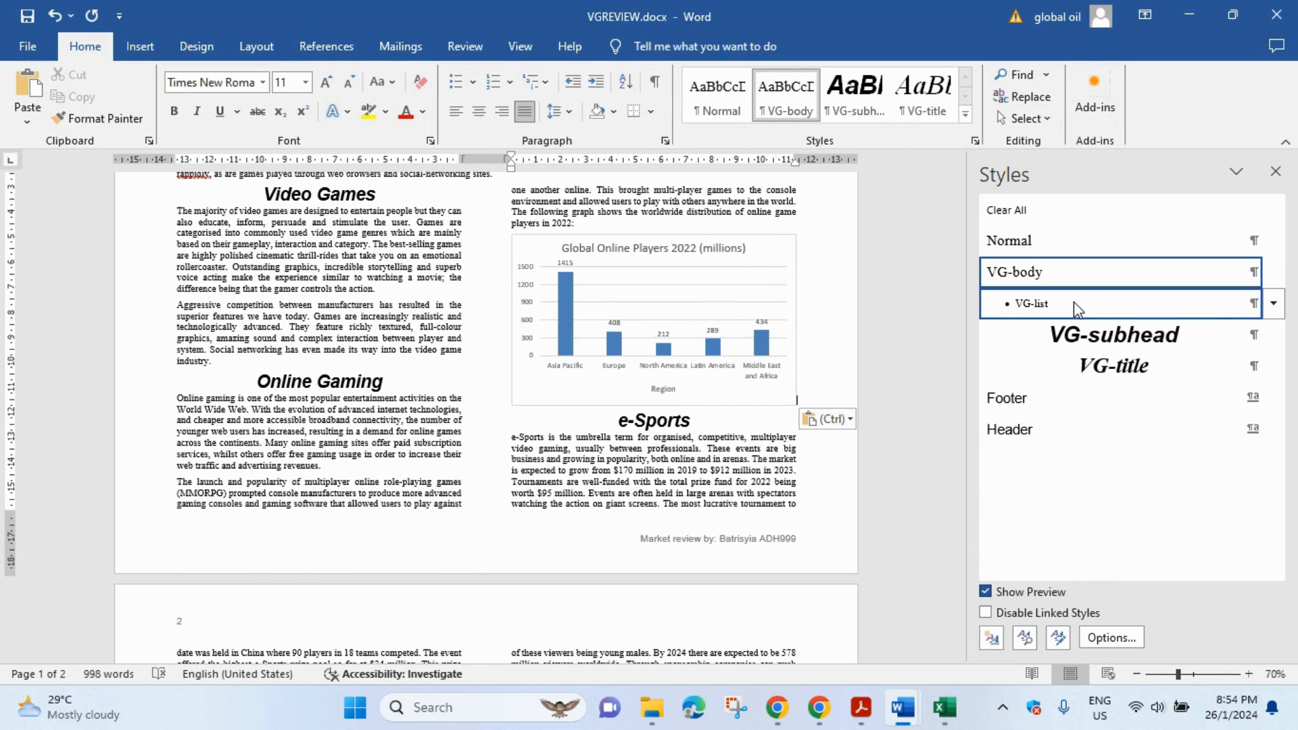
right_click(1037, 305)
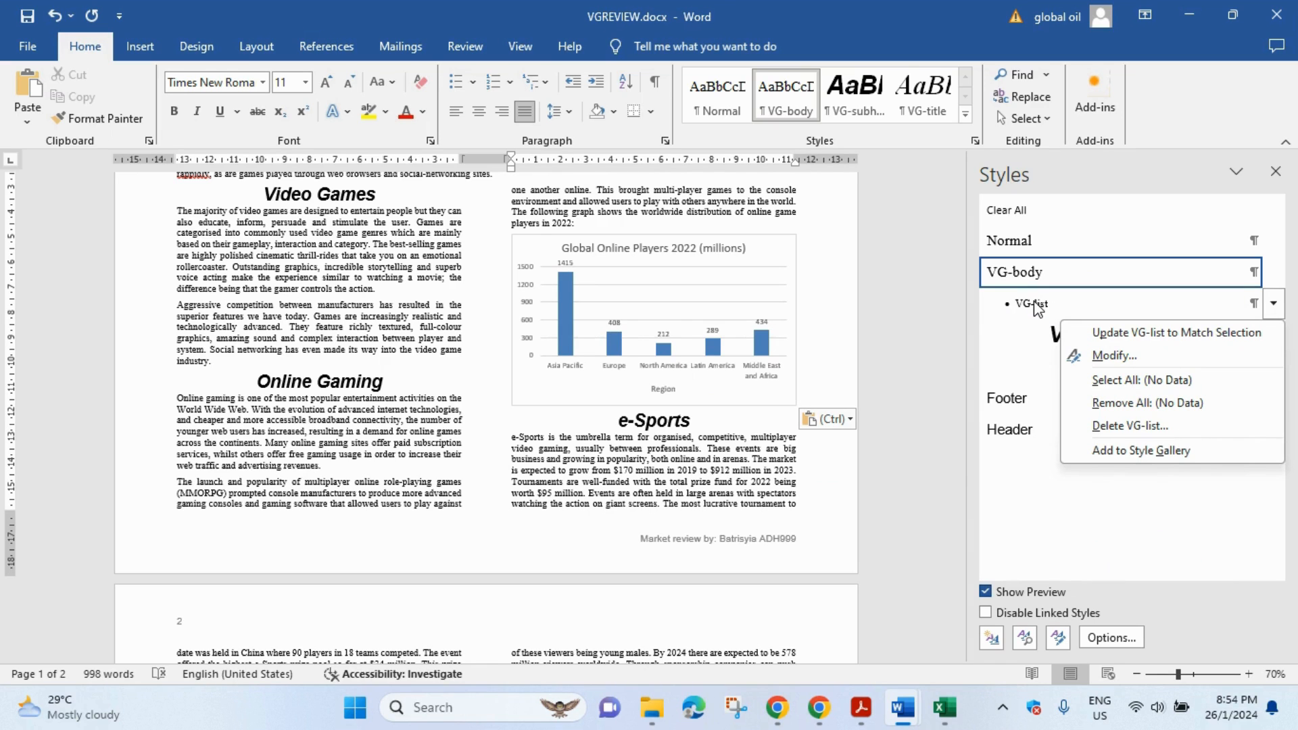
click(1112, 356)
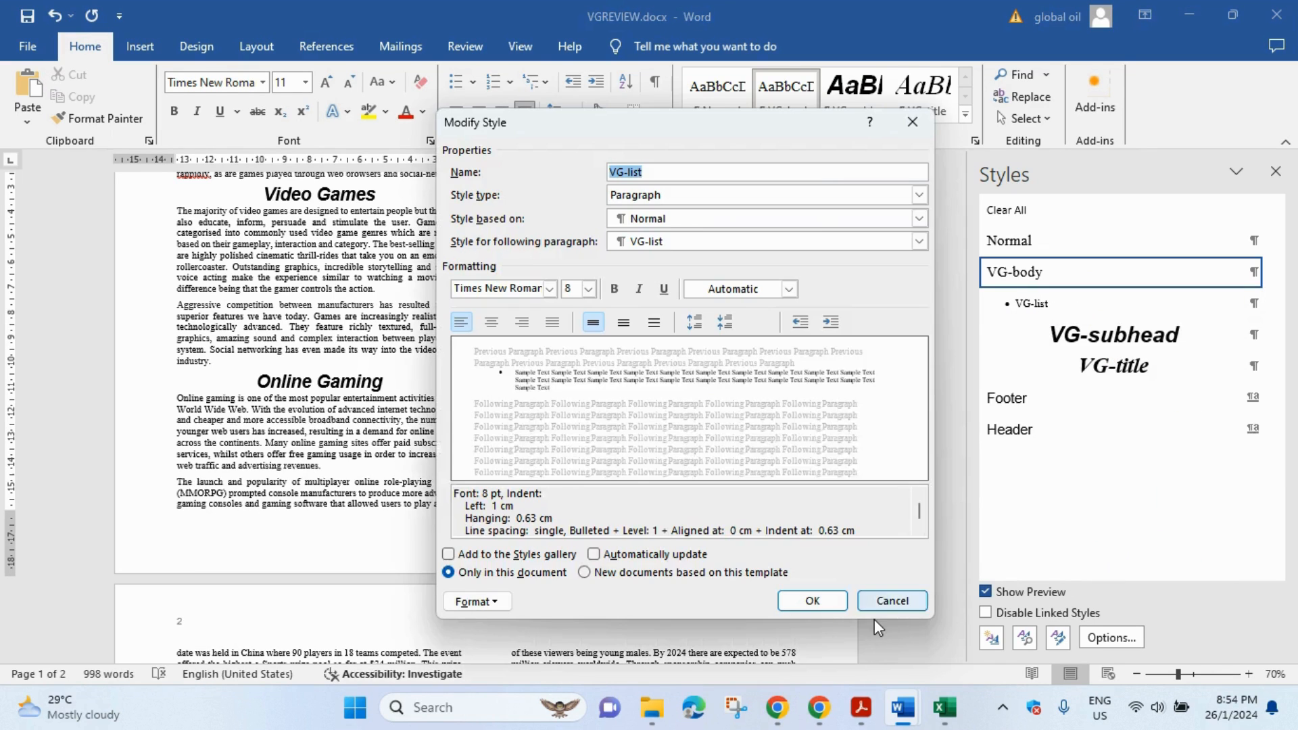
click(859, 691)
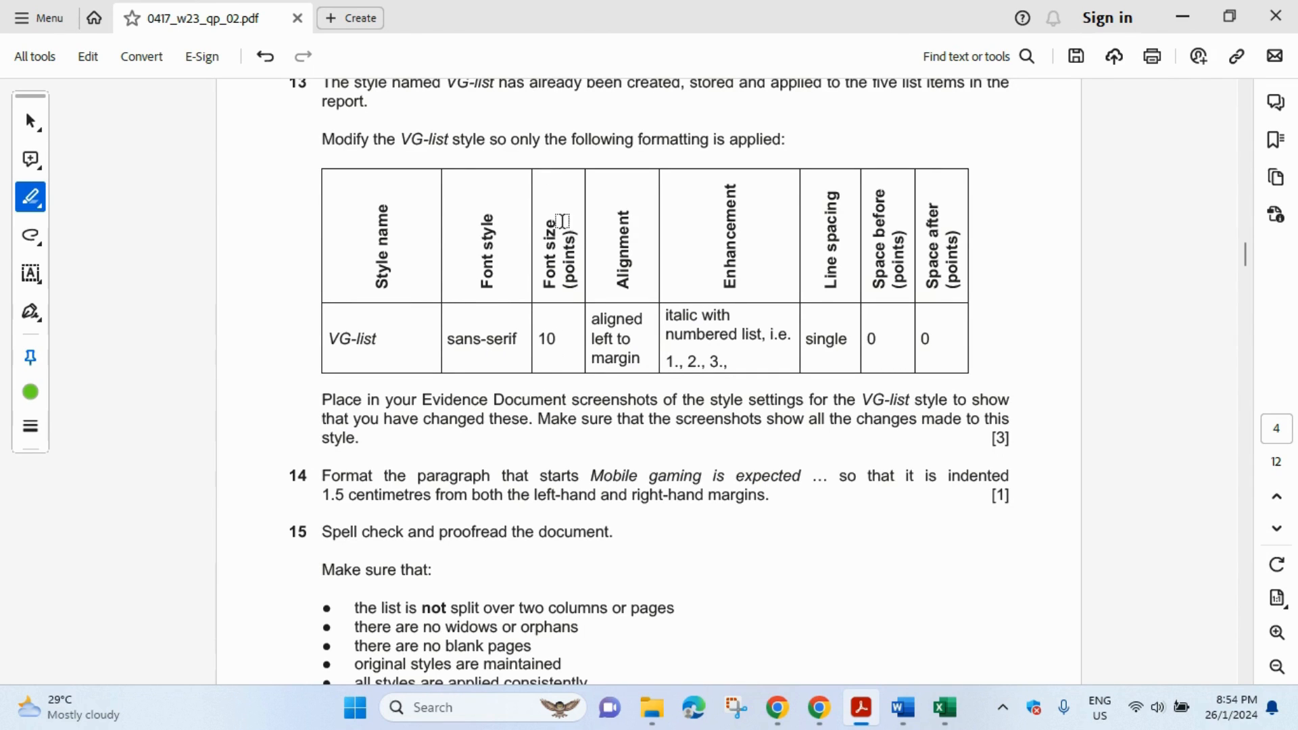
- Set the VG-list style's font to Arial, 10 pt in Modify Style
click(903, 708)
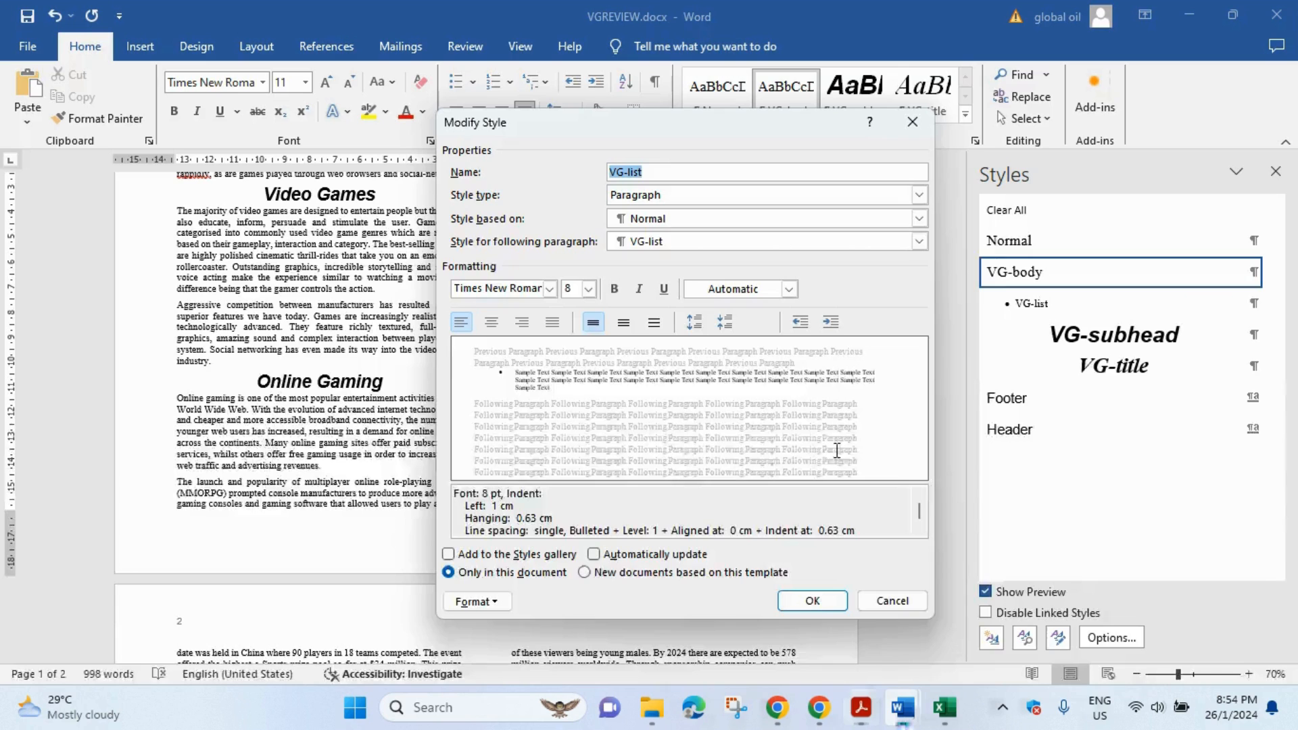
click(549, 289)
click(539, 353)
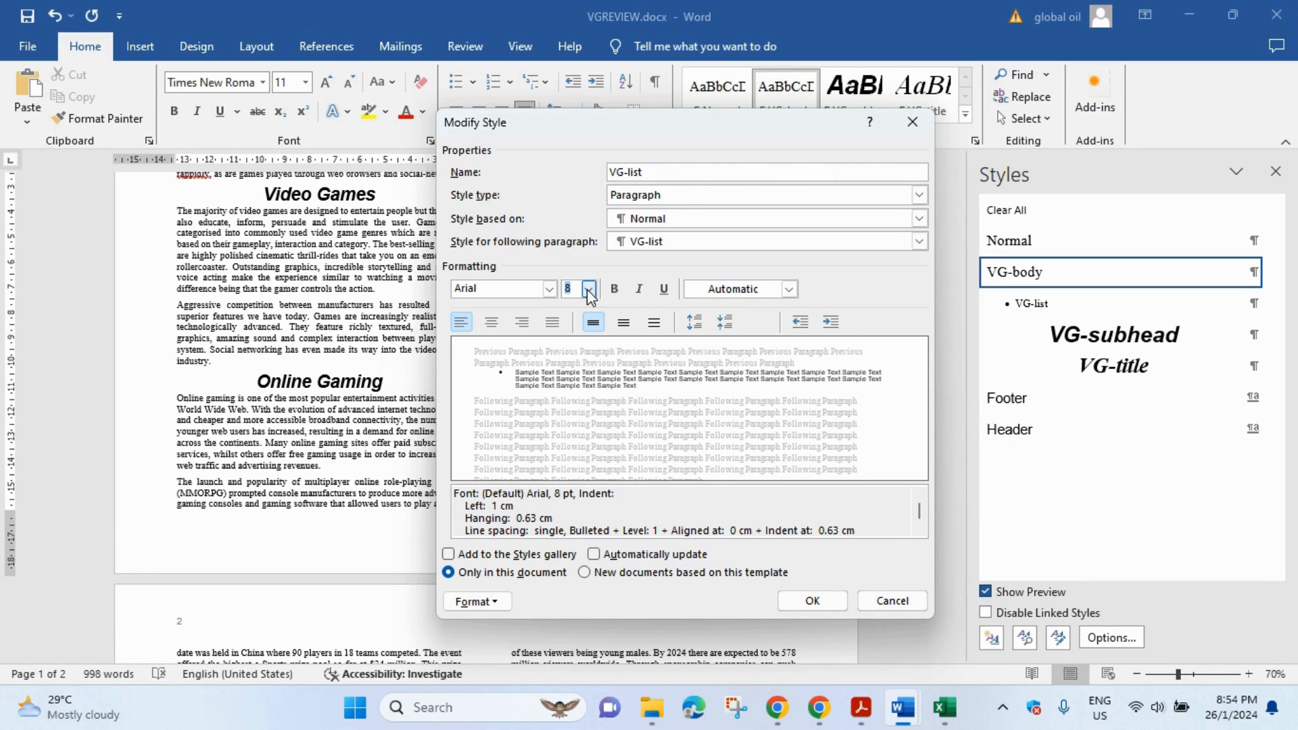
click(589, 289)
click(582, 338)
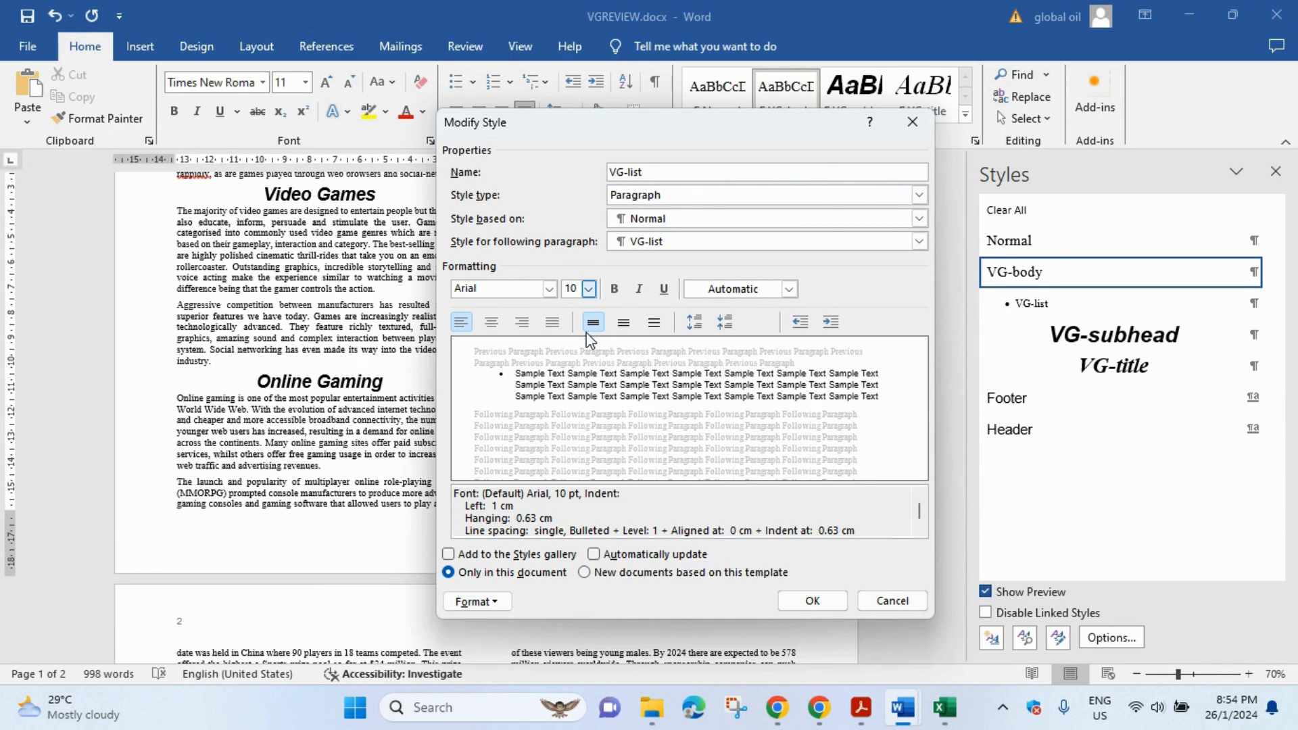
- Check the question paper's requirements, then make the VG-list style italic
click(865, 696)
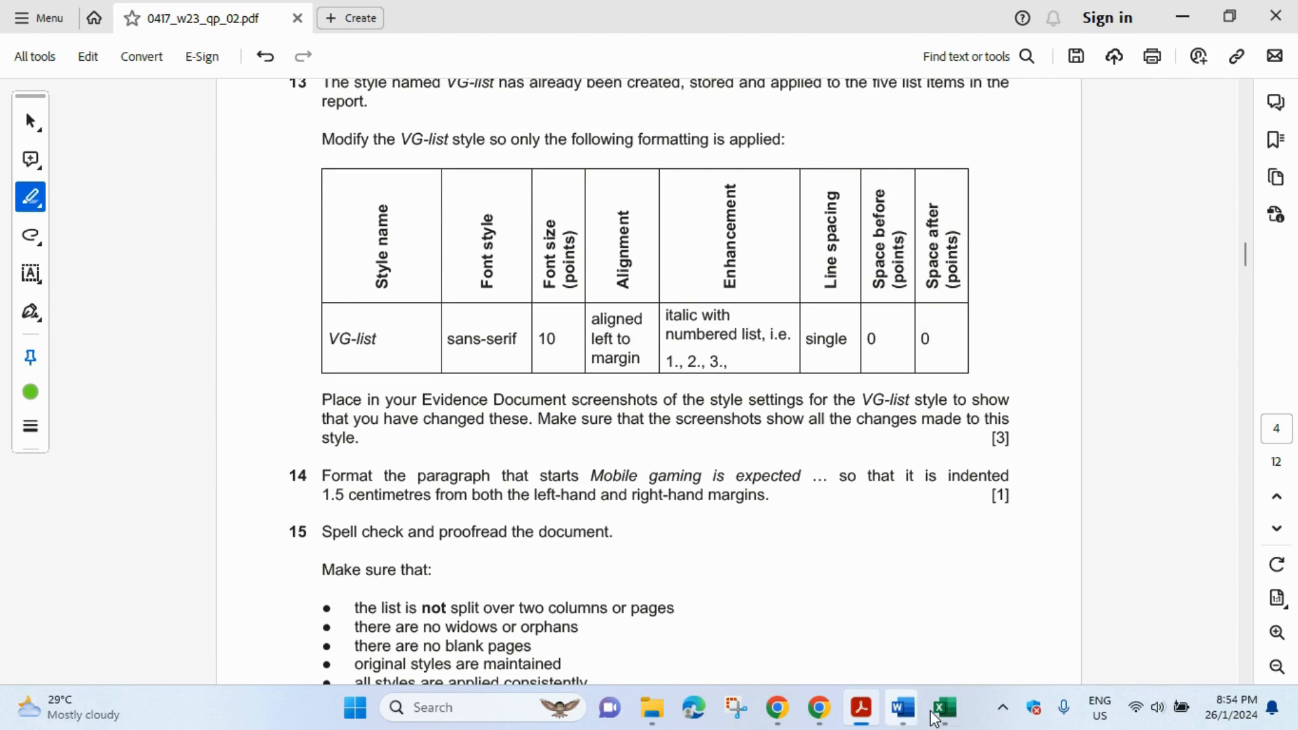
mouse_move(912, 719)
click(994, 612)
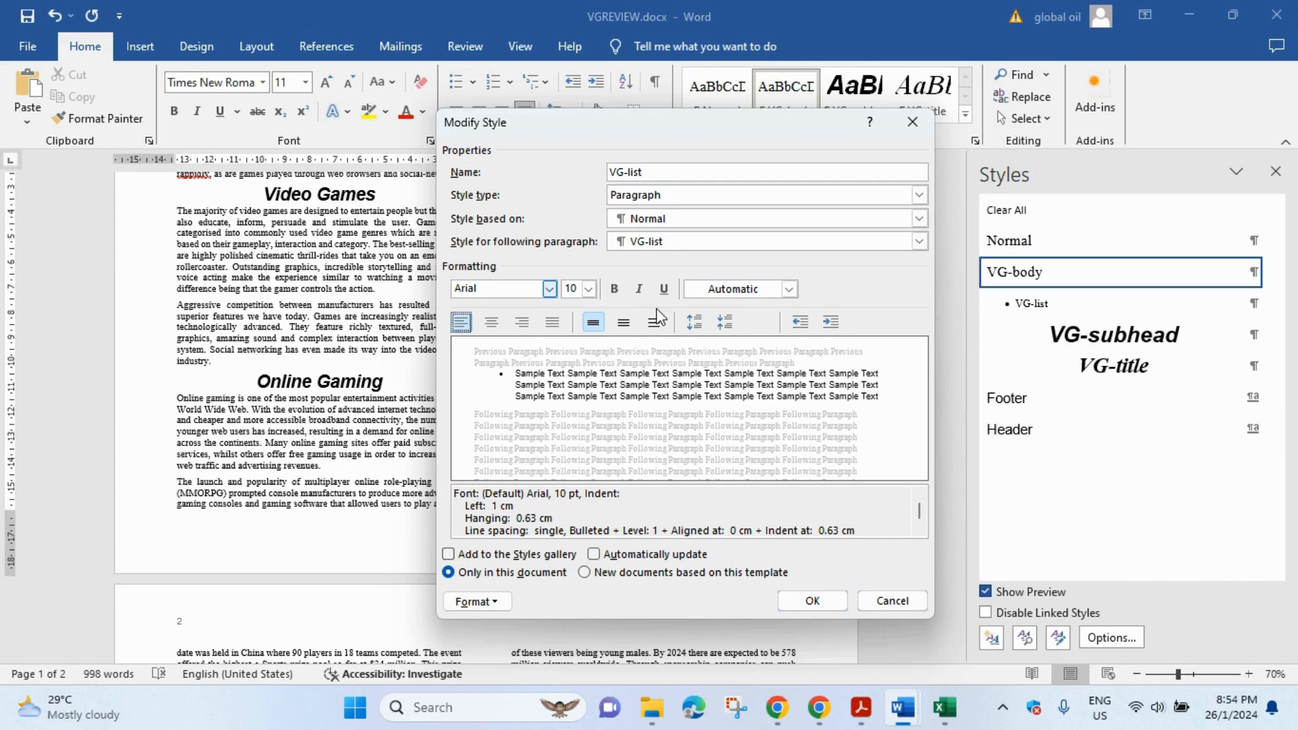
click(640, 290)
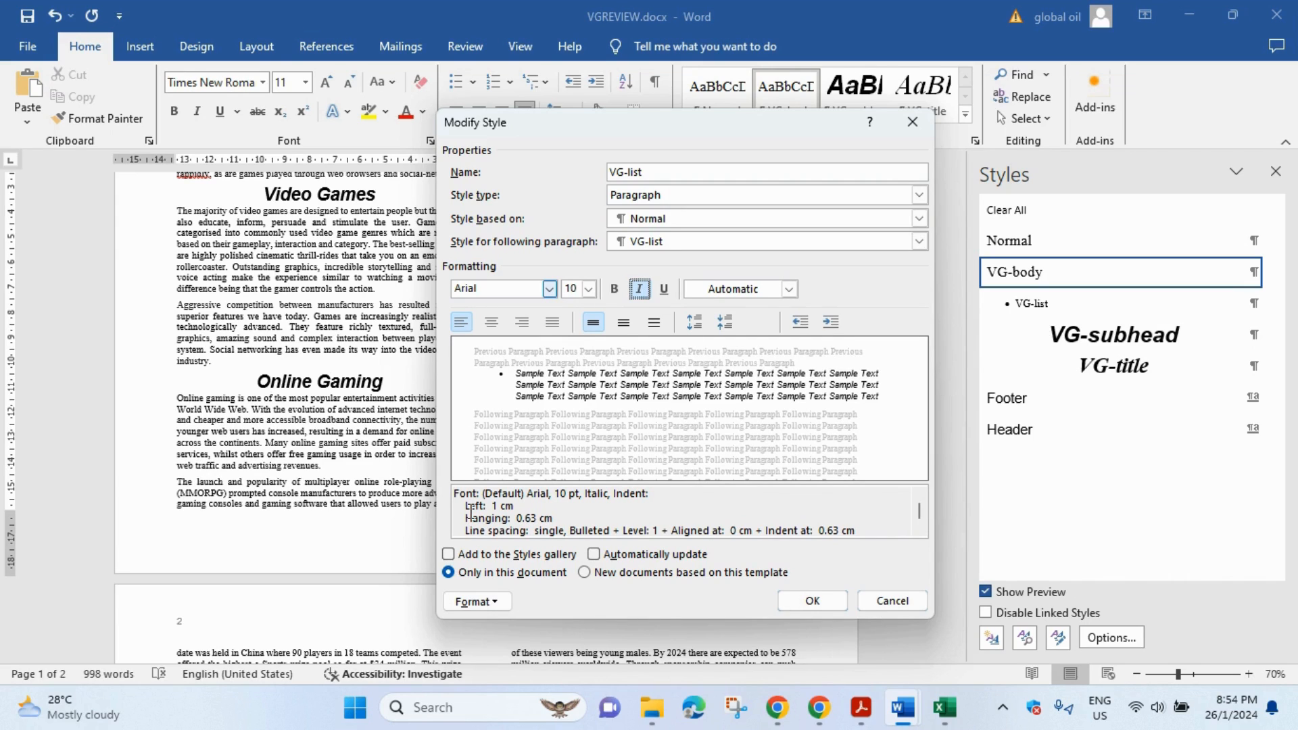
click(493, 603)
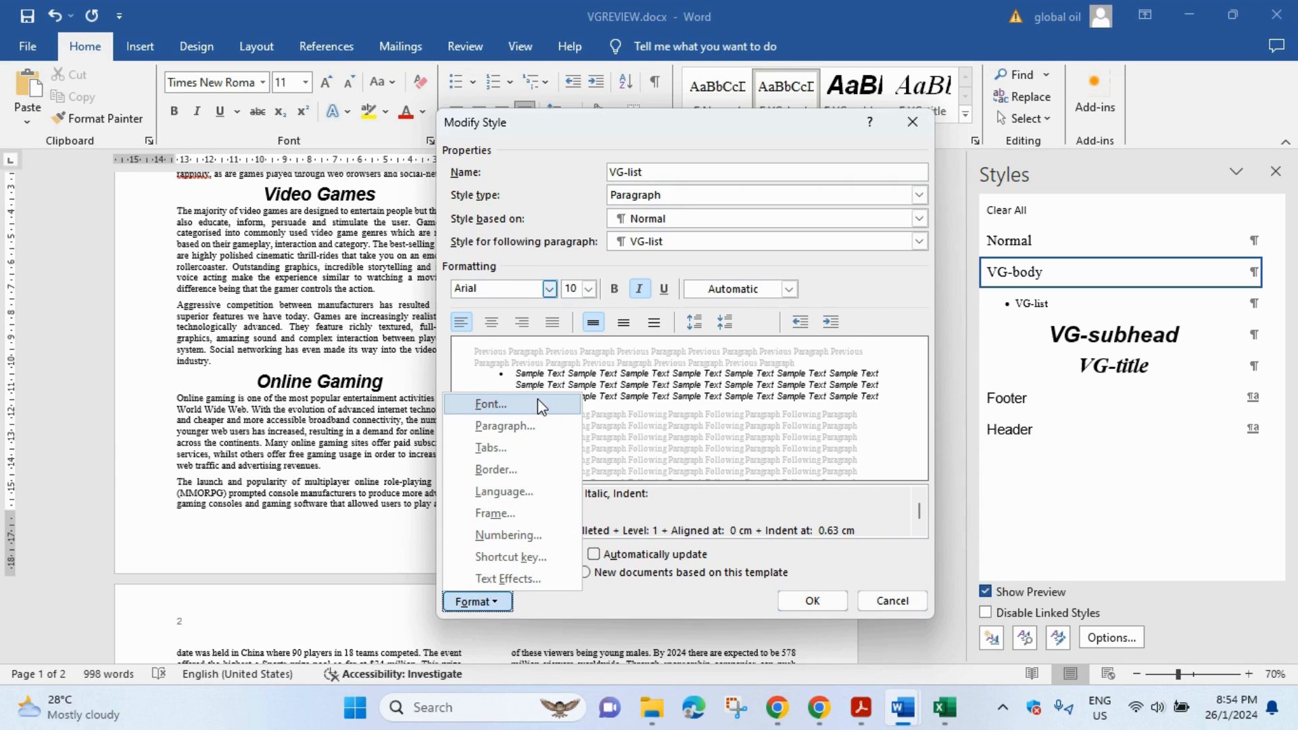
- Give the VG-list style 1., 2., 3. numbering after rechecking the question paper
click(549, 535)
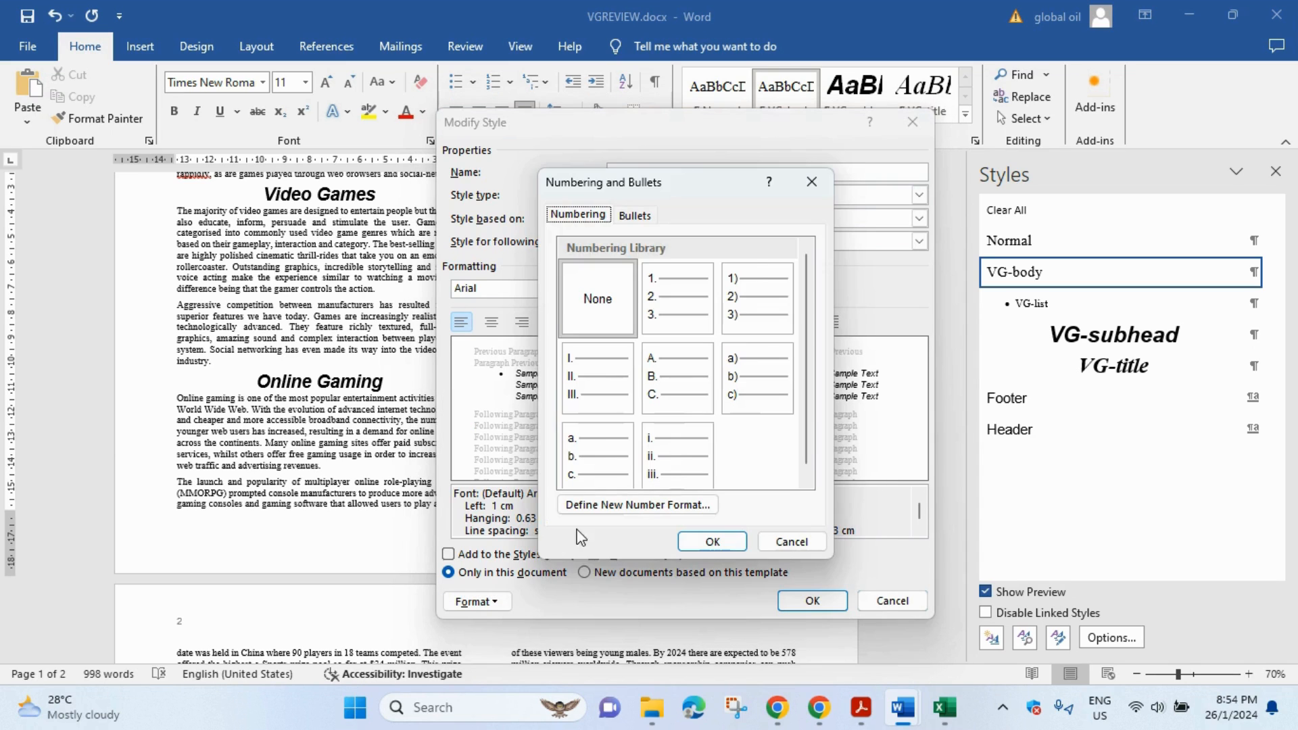
drag(706, 186, 305, 129)
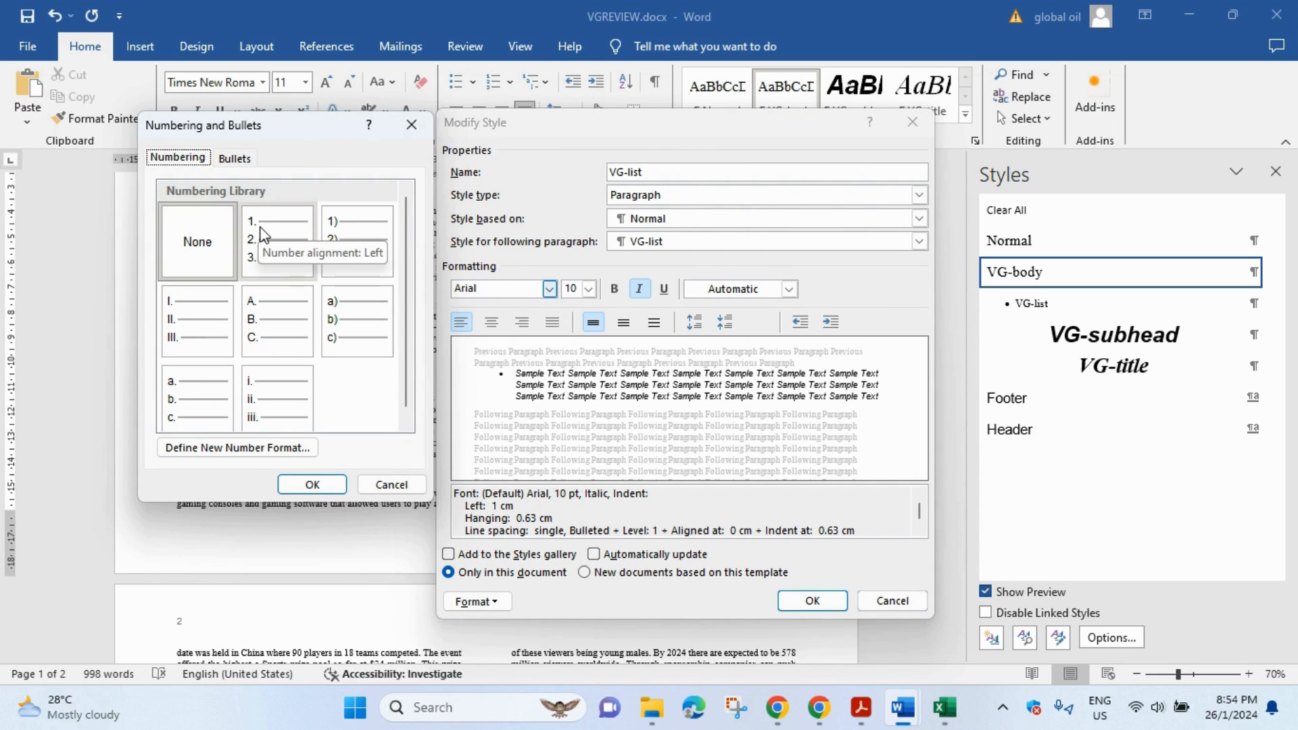
click(259, 216)
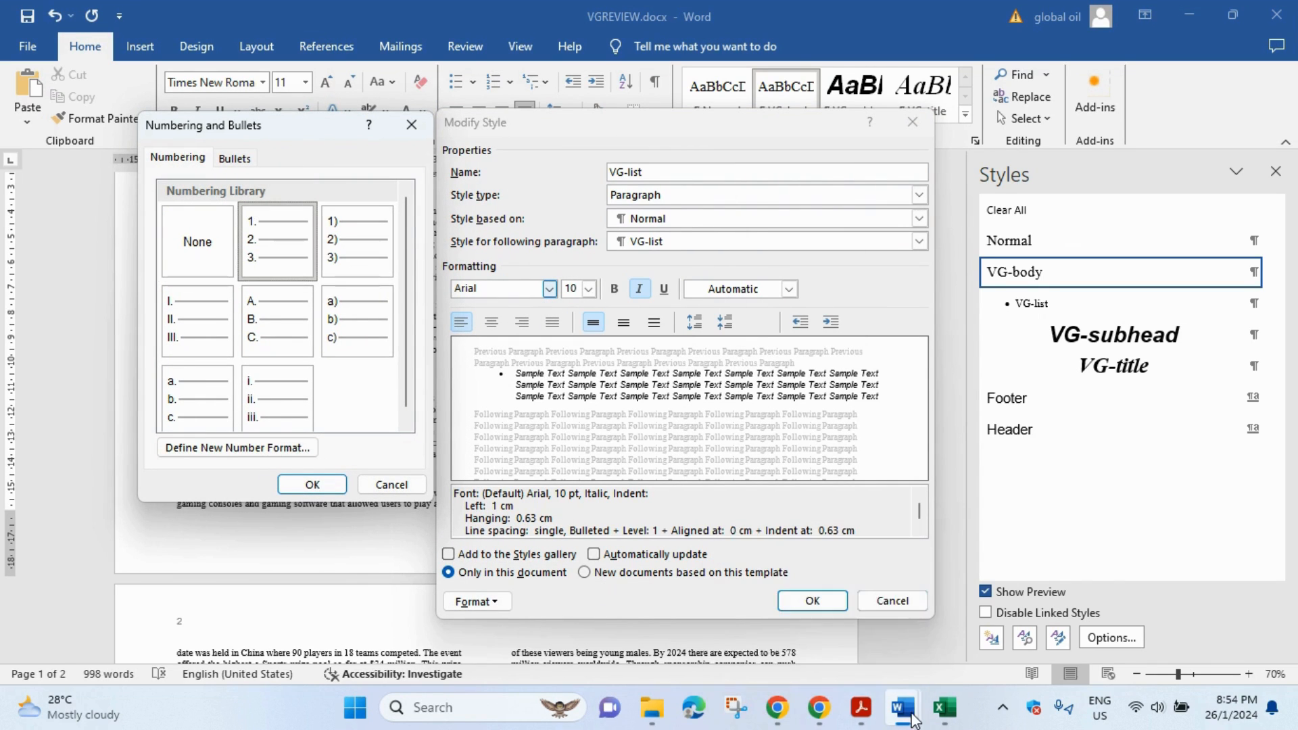
click(874, 715)
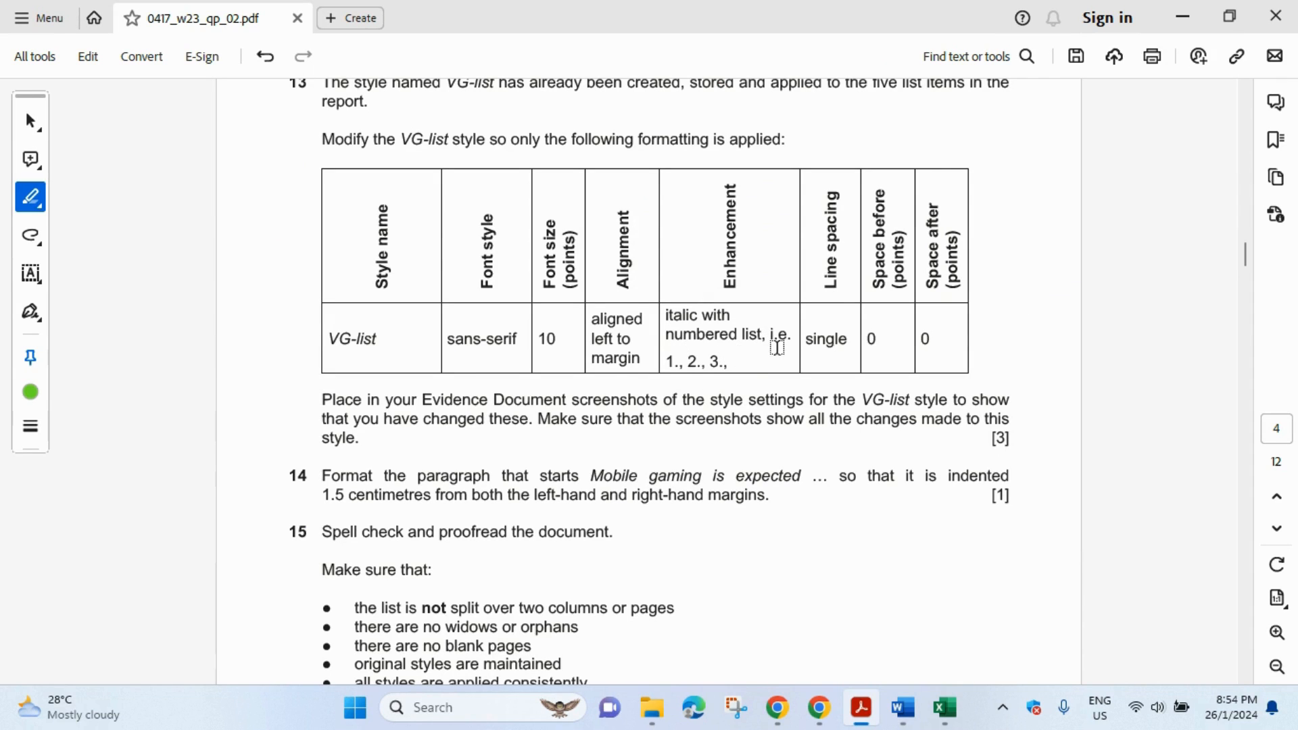
mouse_move(949, 719)
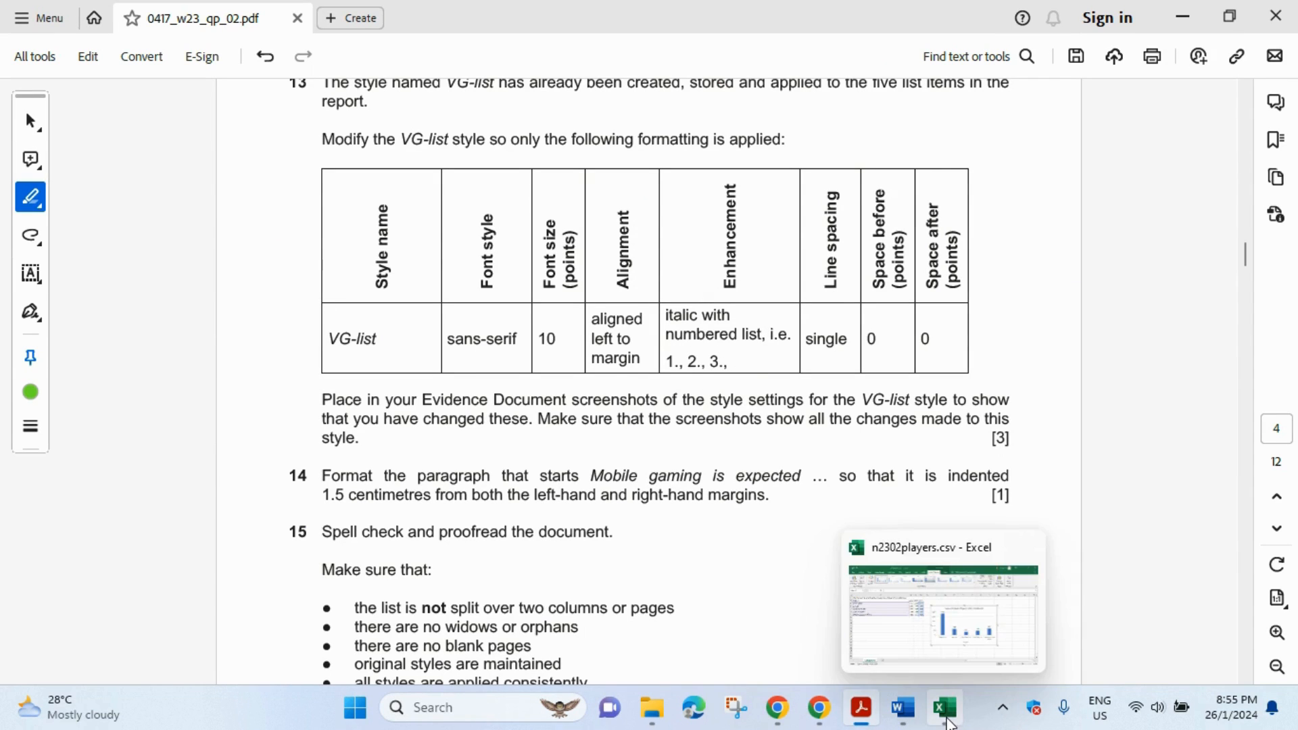
mouse_move(904, 710)
click(967, 653)
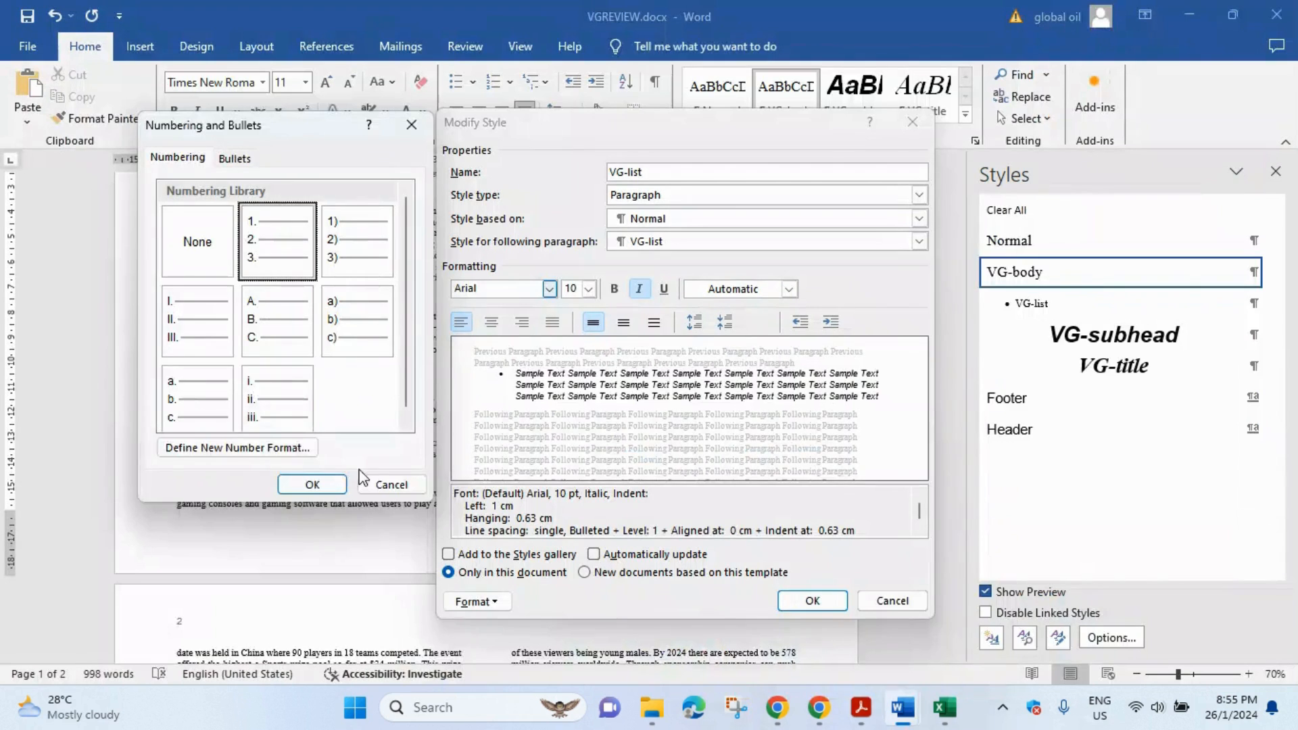
click(312, 485)
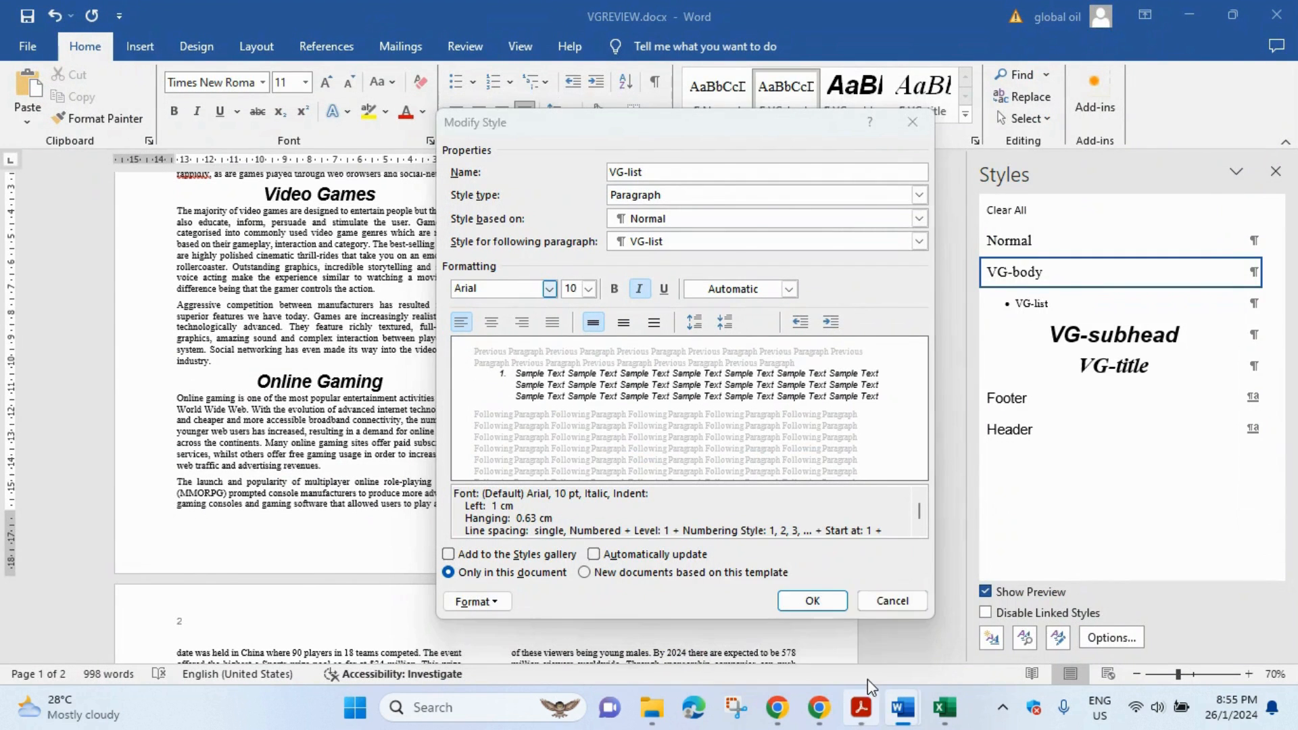
- Set VG-list's paragraph space after to 0 pt, then return to the question paper
click(860, 708)
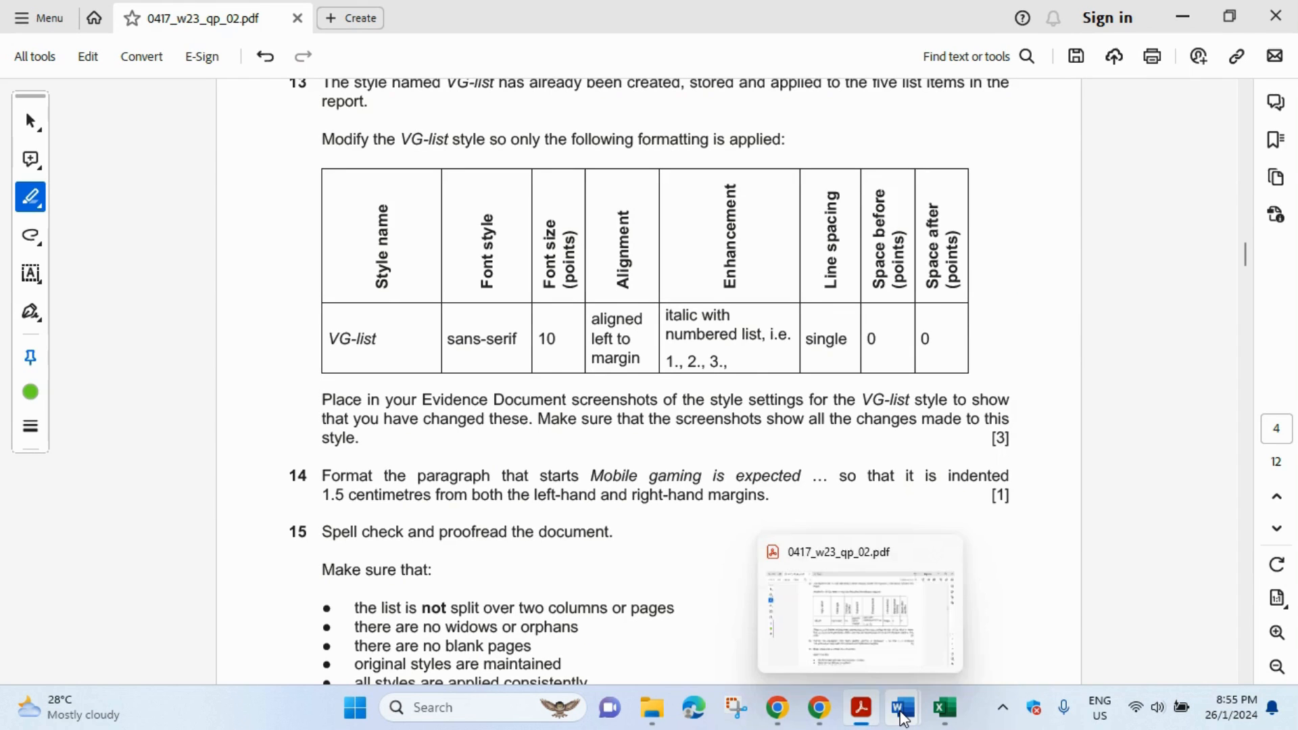
mouse_move(903, 713)
click(947, 658)
click(473, 601)
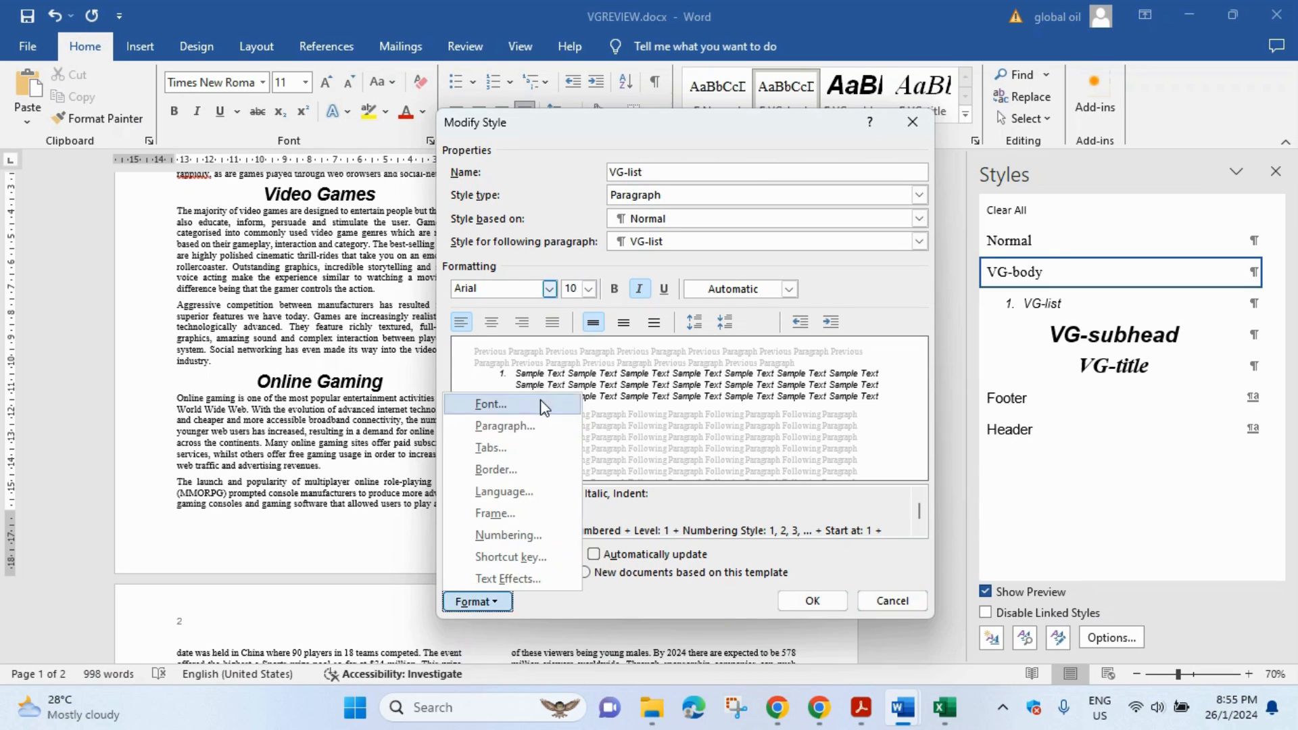
click(537, 427)
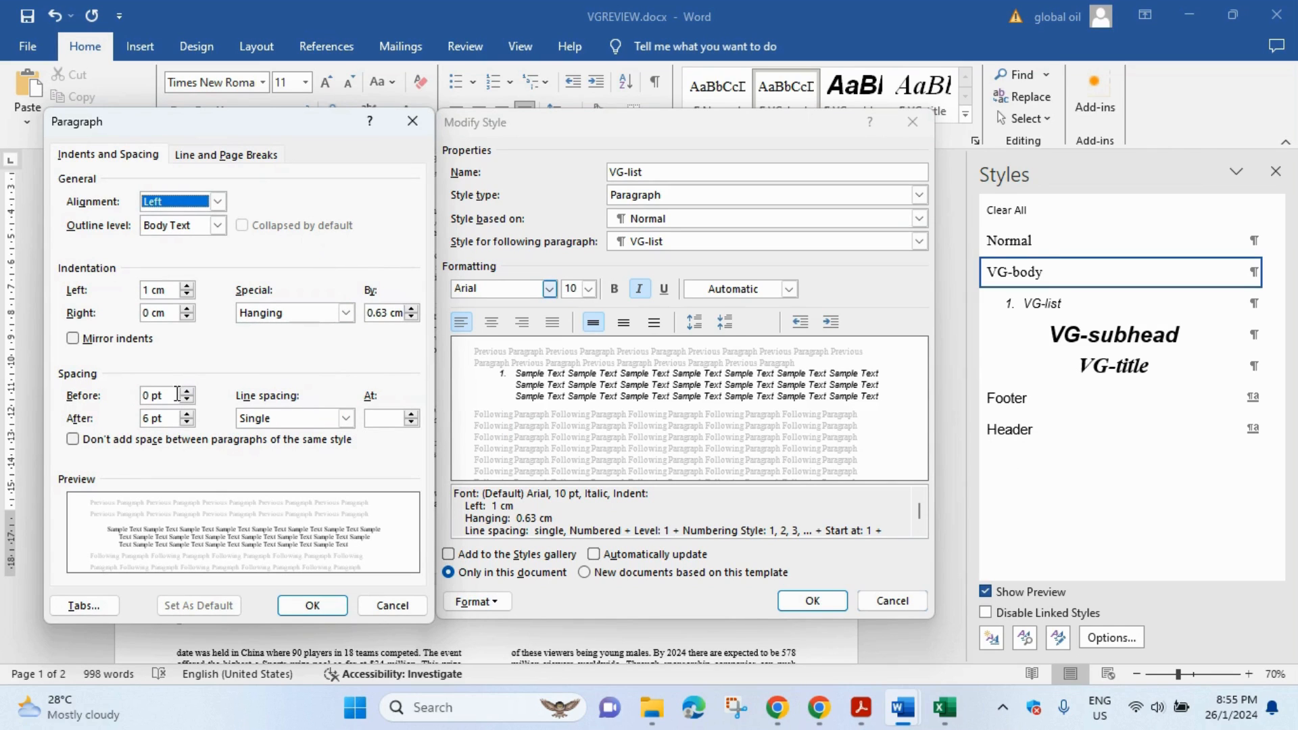
click(153, 418)
key(BackSpace)
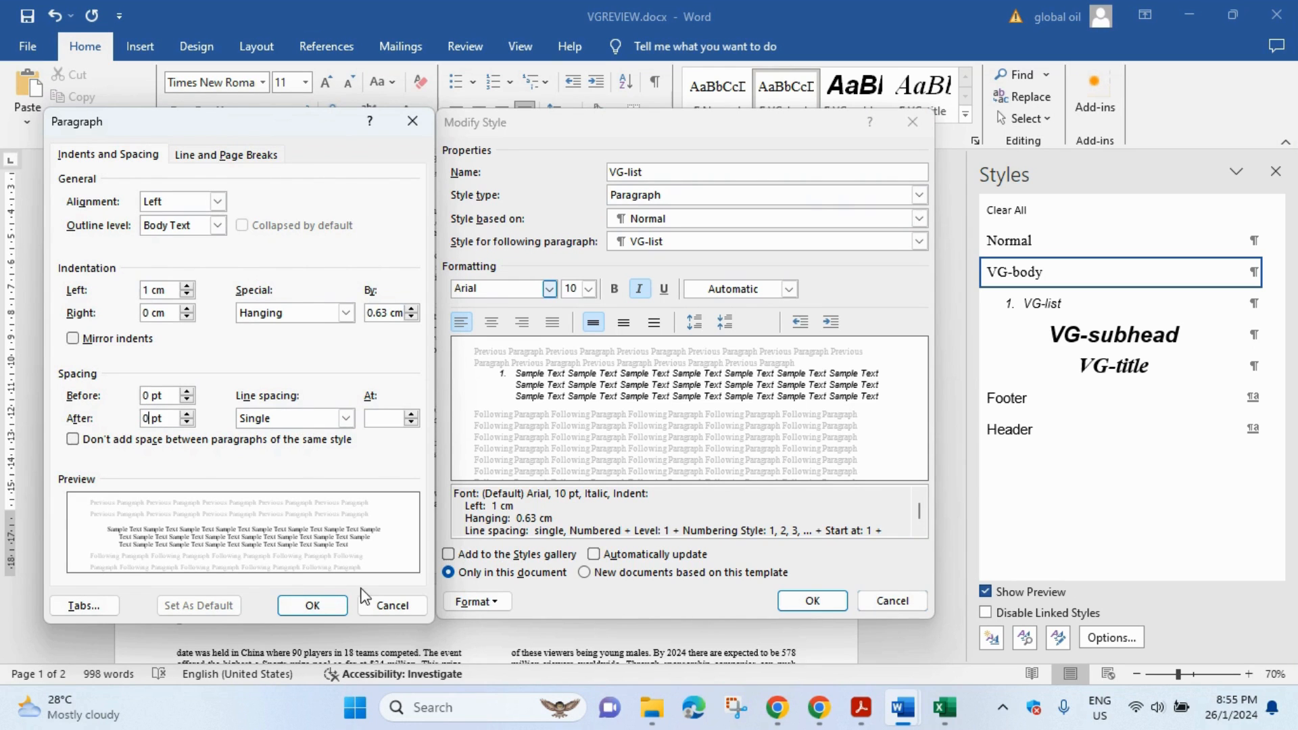
text(0)
click(313, 605)
click(861, 708)
scroll(382, 280, down, 1)
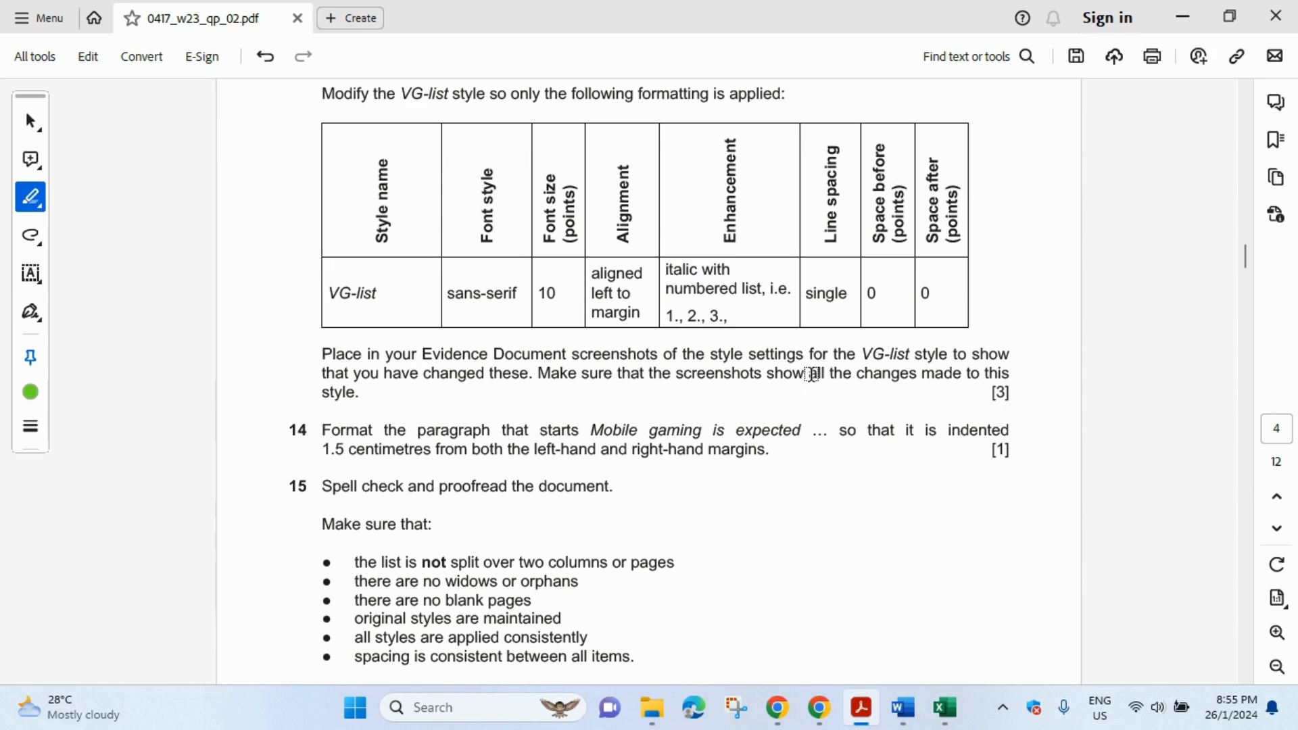
- Highlight the show-all-changes screenshot requirement, then reopen VG-list's numbering settings
drag(811, 374, 1006, 369)
mouse_move(904, 720)
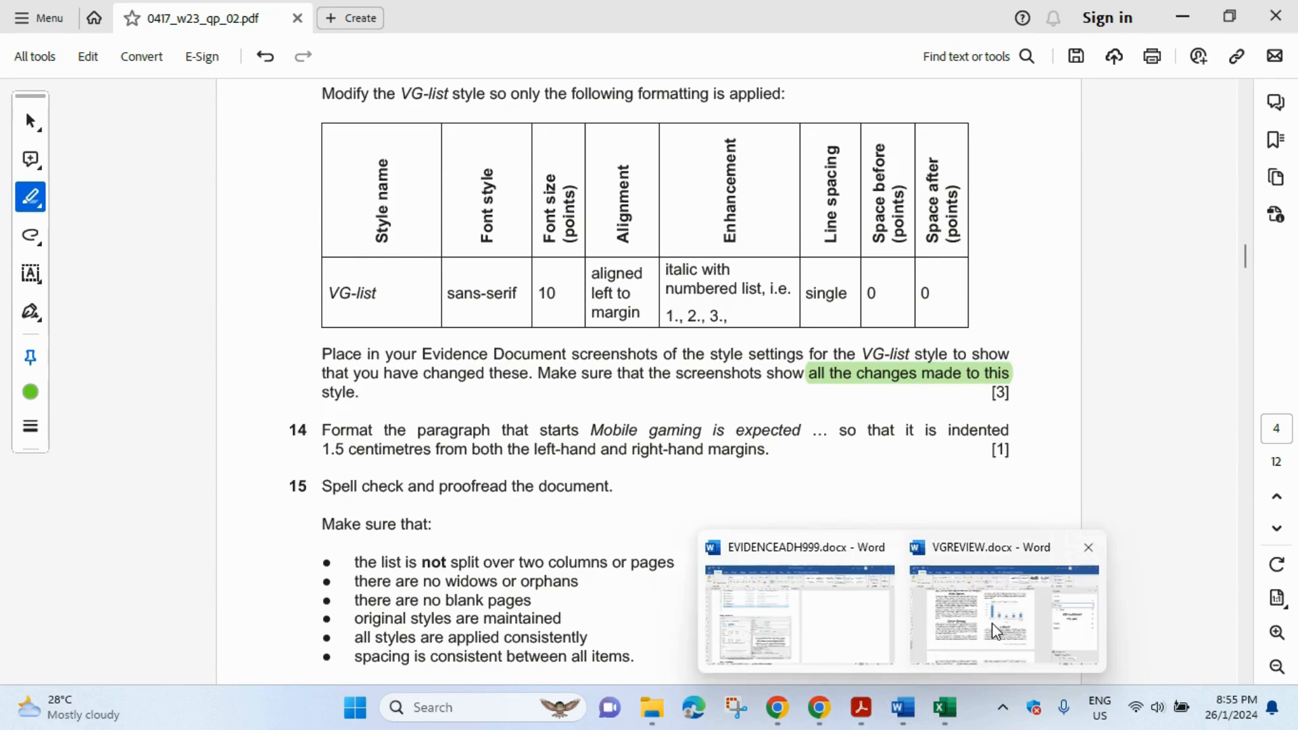
click(1005, 595)
click(478, 602)
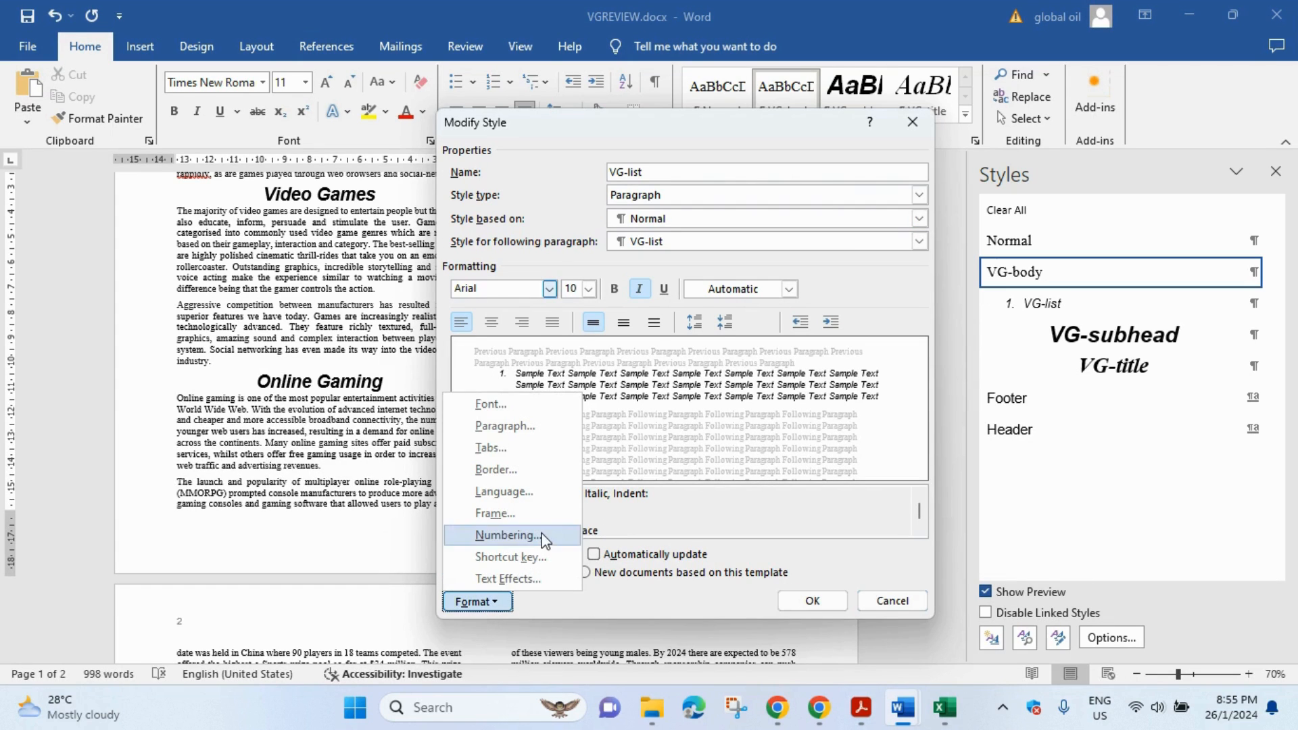
click(467, 556)
drag(702, 192, 302, 128)
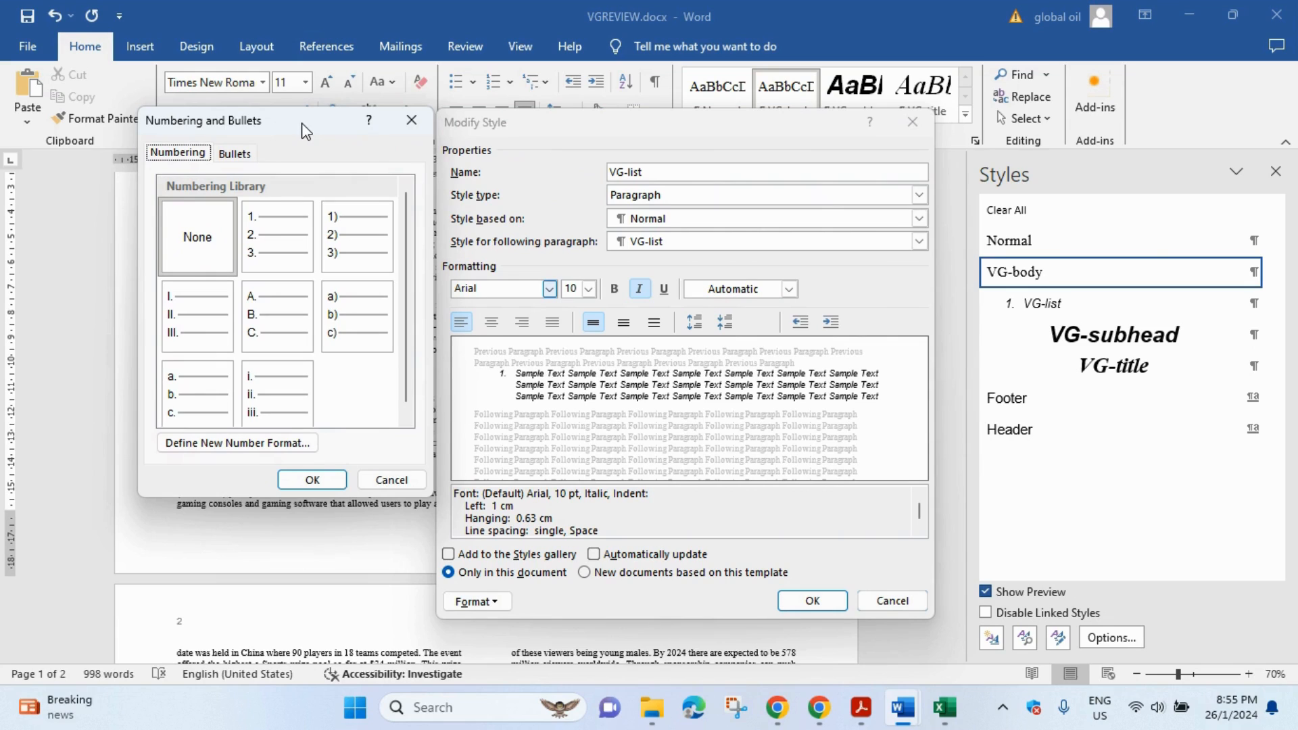
- Screenshot the VG-list numbering settings, remove the numbering, and save the style
key(super+shift+s)
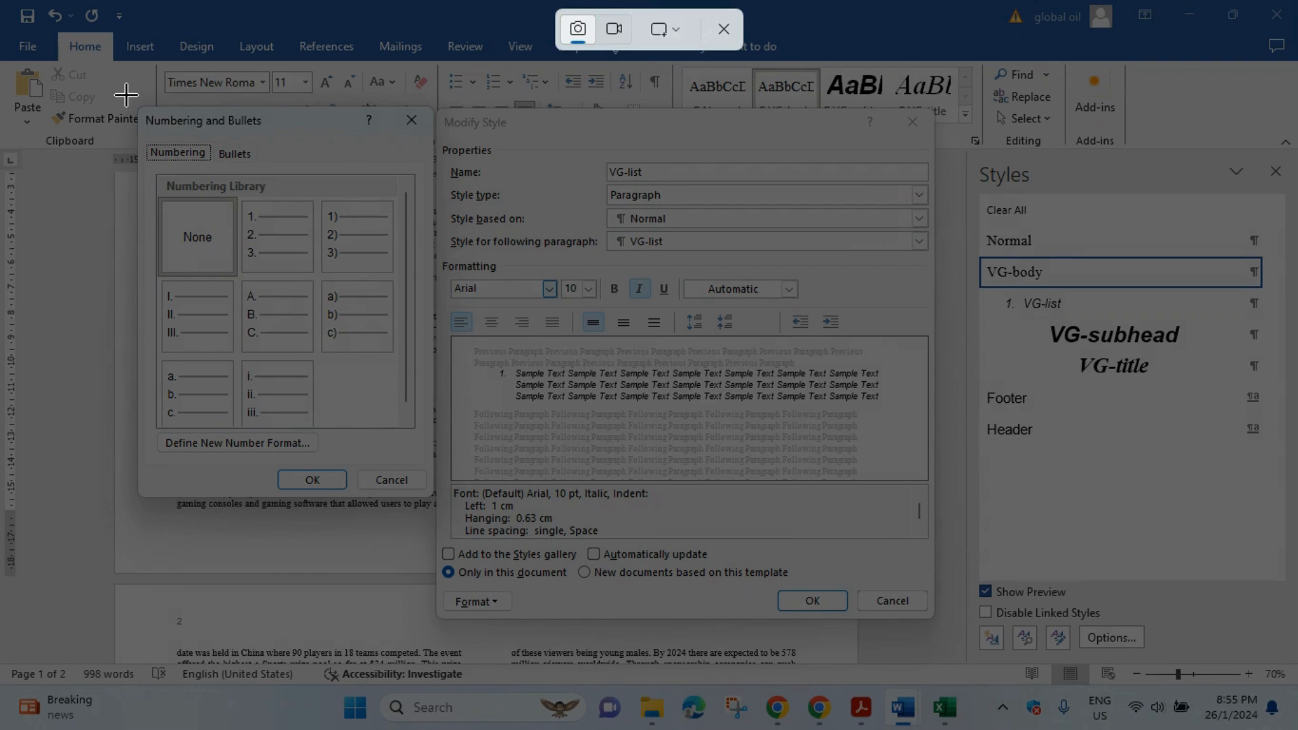
drag(125, 92, 949, 638)
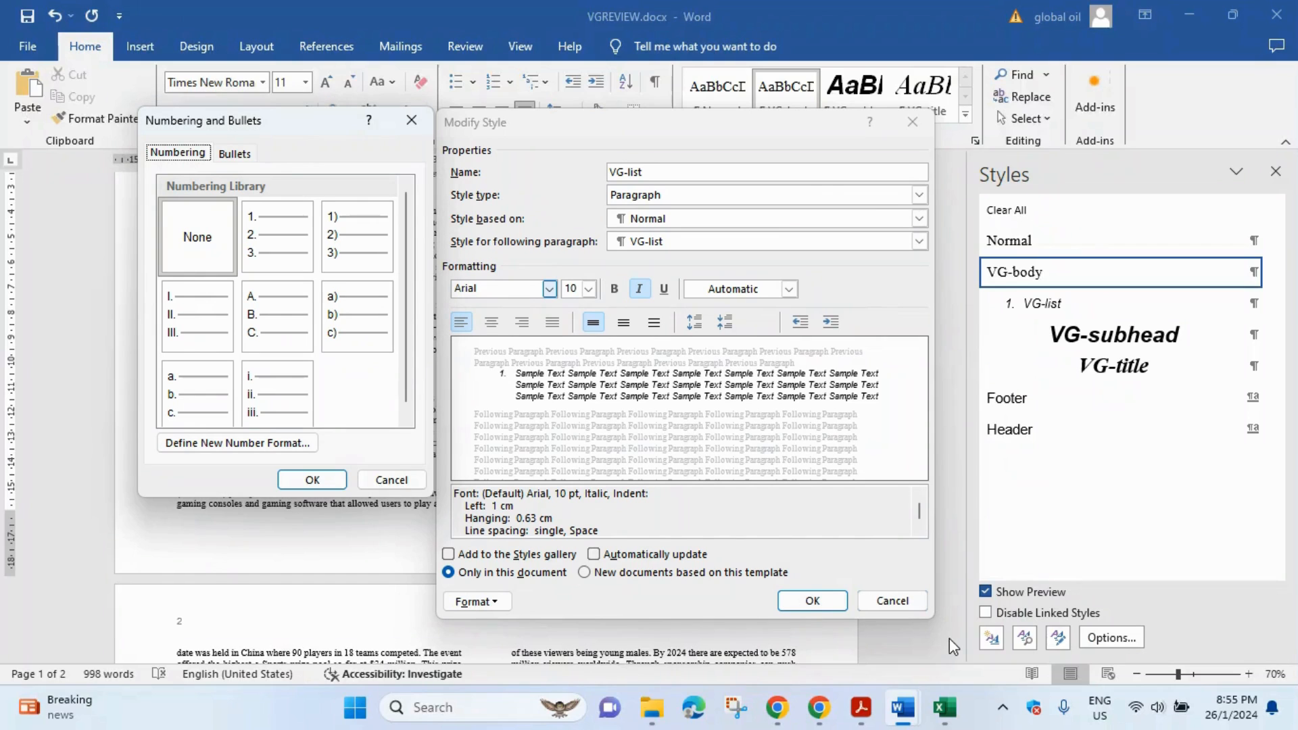
click(312, 479)
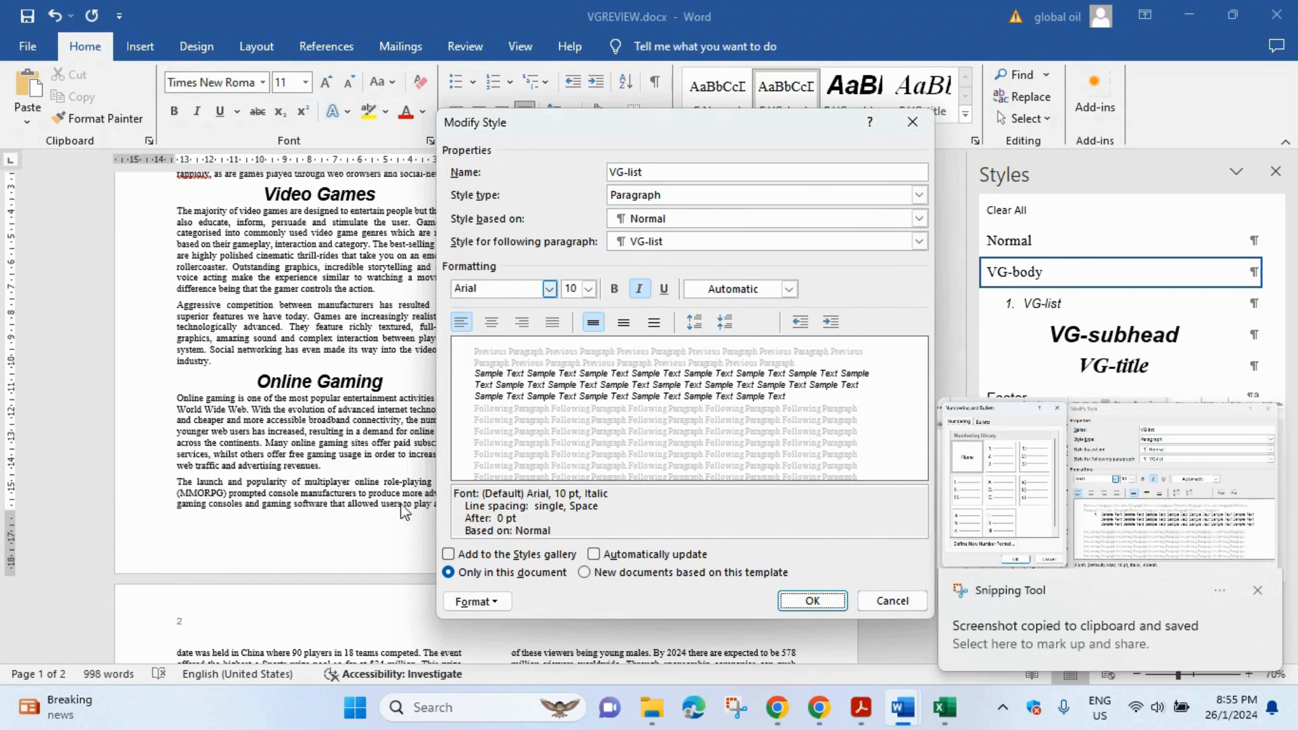
click(812, 601)
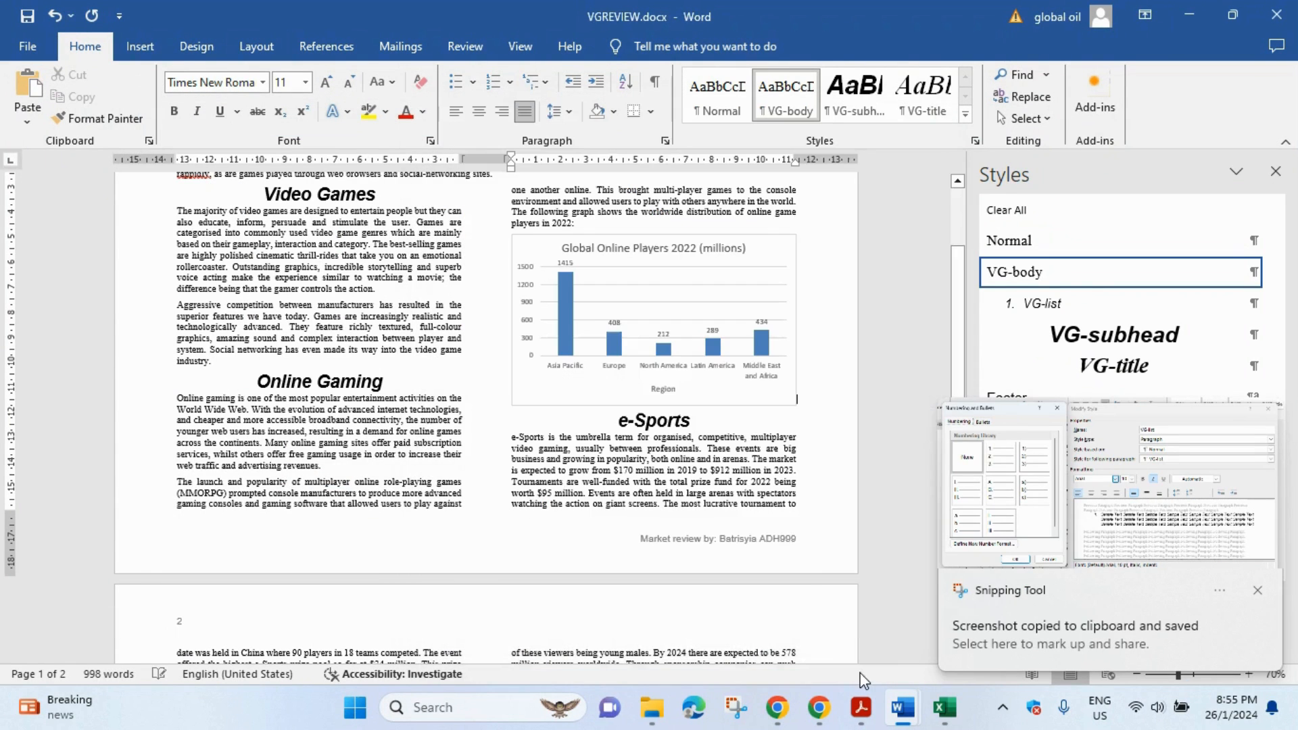
- Start a new page in EVIDENCEADH999 for the next evidence
mouse_move(903, 708)
click(808, 666)
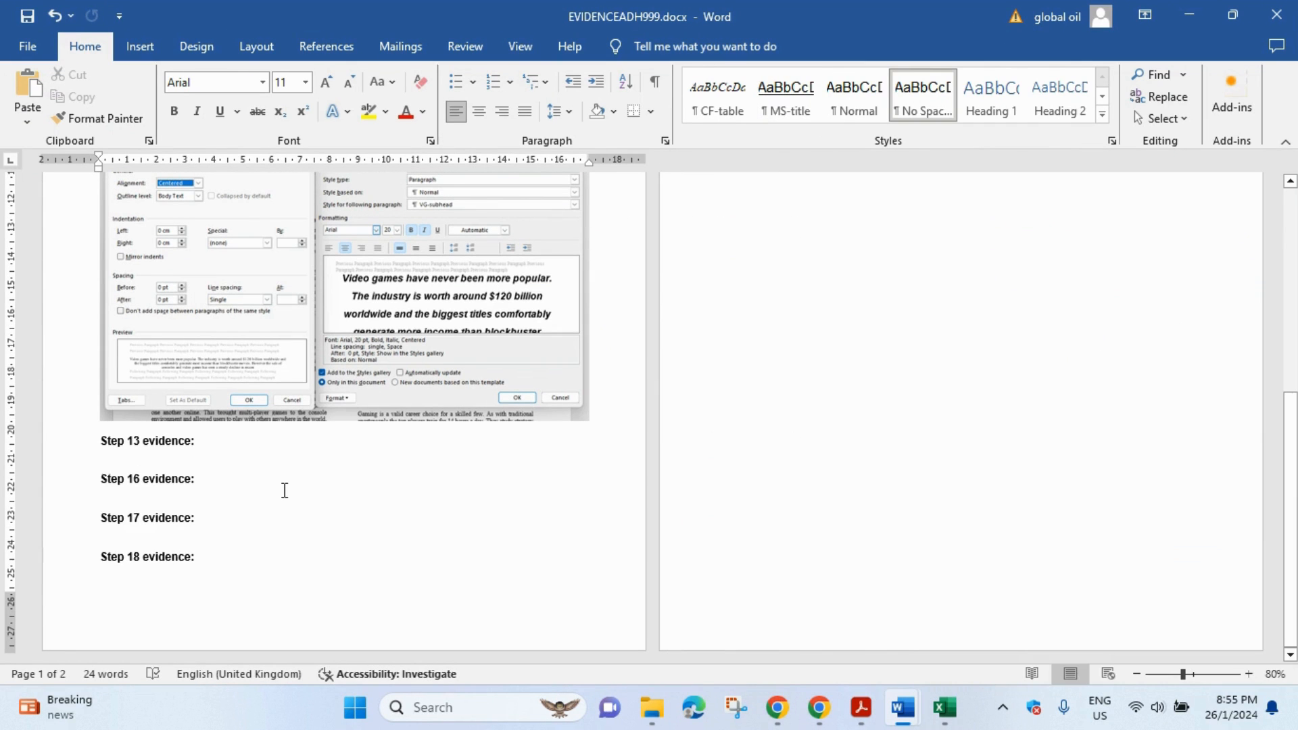
key(ctrl+Return)
scroll(257, 425, up, 3)
scroll(259, 426, up, 1)
- Capture a screenshot of VG-list's paragraph and style settings, then close the dialogs
mouse_move(863, 706)
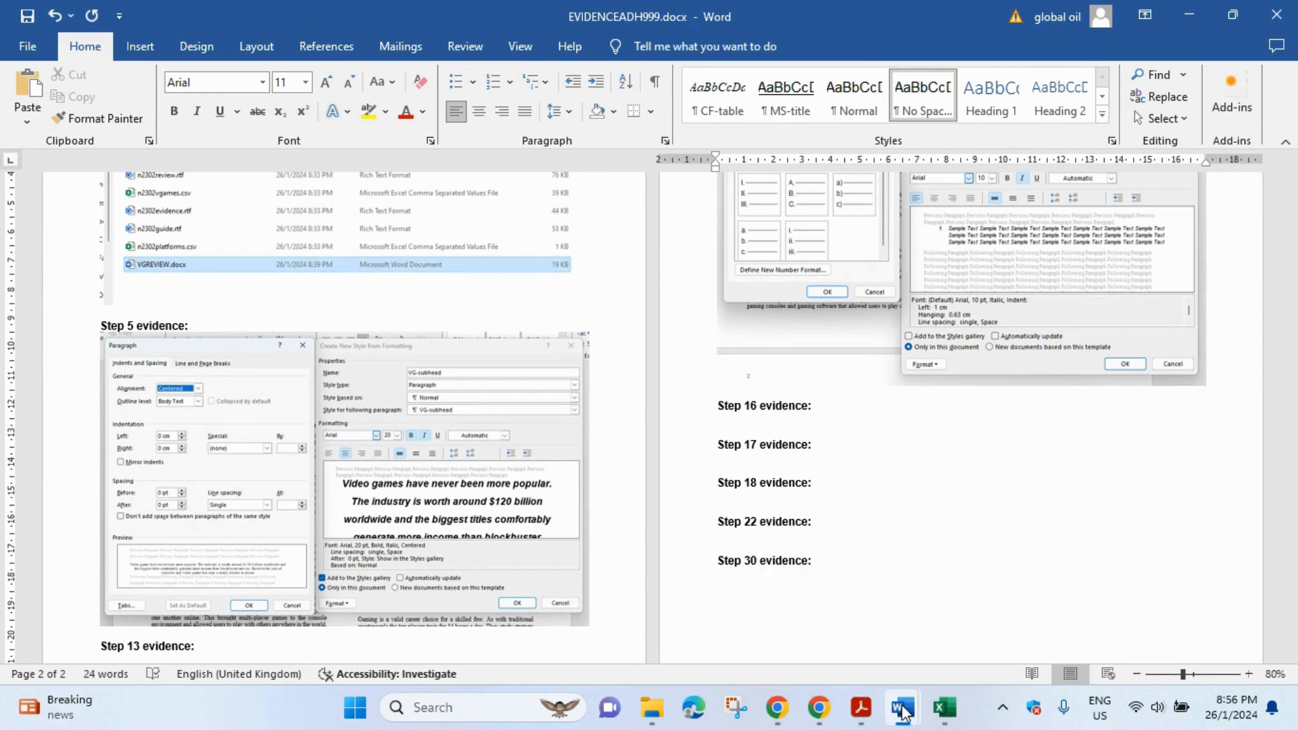
mouse_move(902, 708)
click(1005, 641)
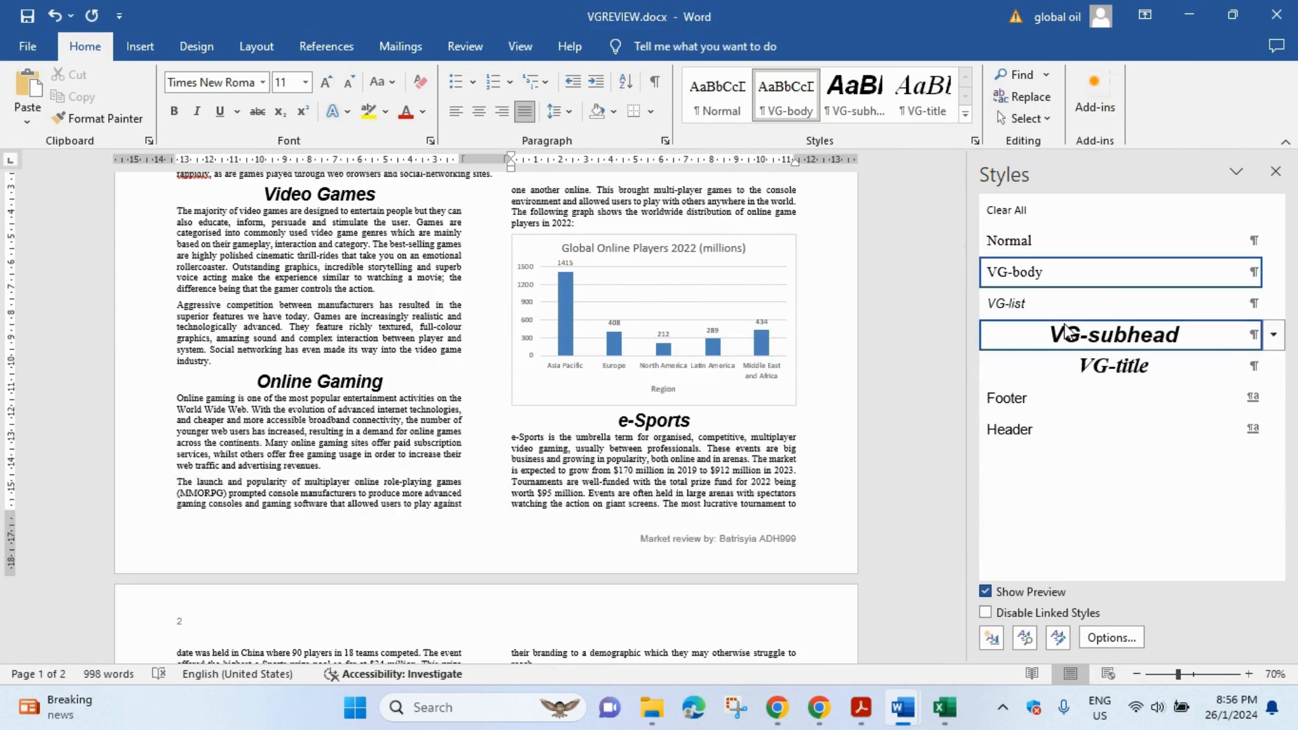
right_click(1114, 313)
click(1125, 349)
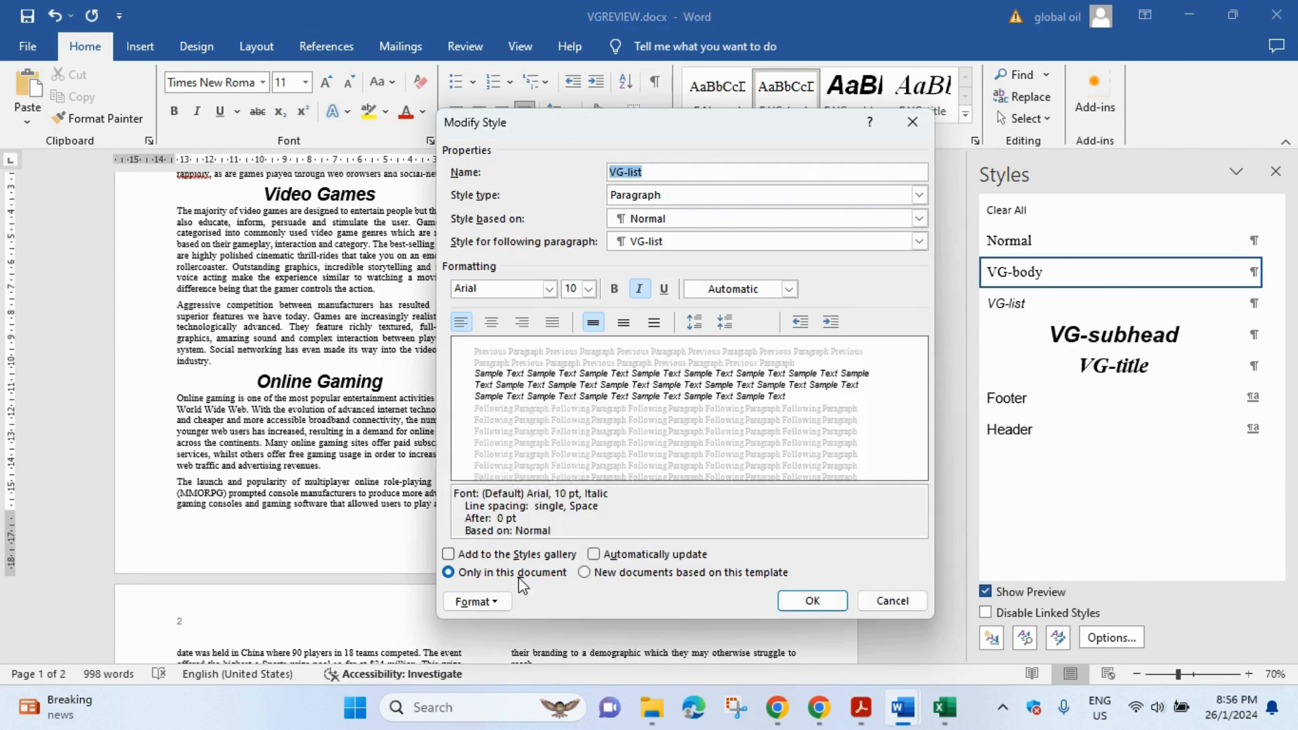
click(478, 601)
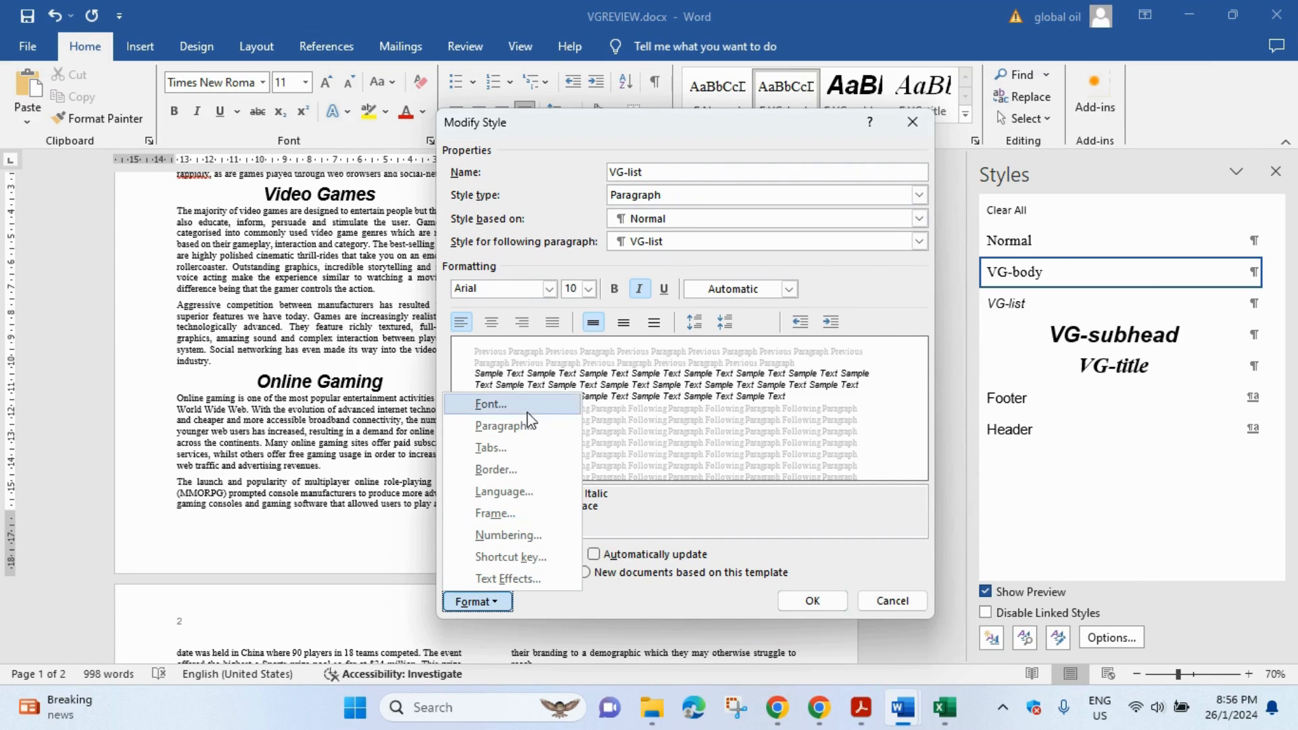
click(530, 427)
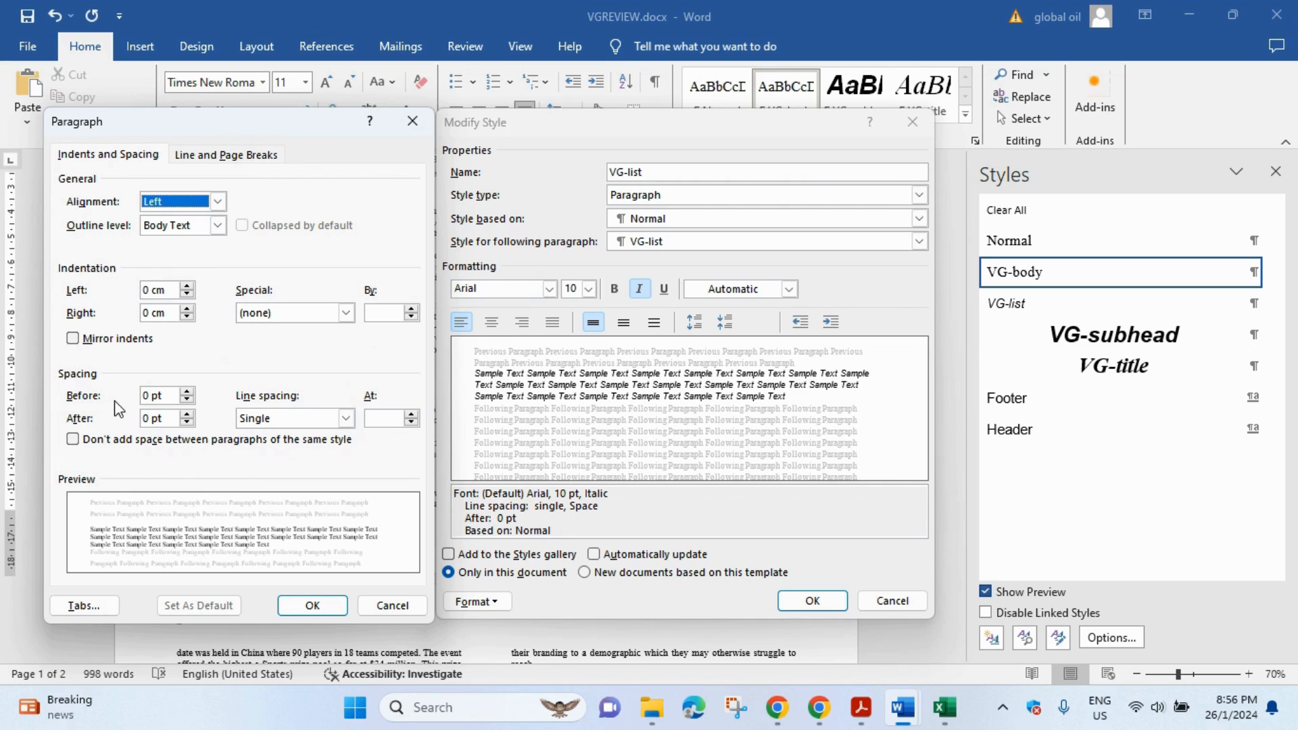
key(alt+Tab)
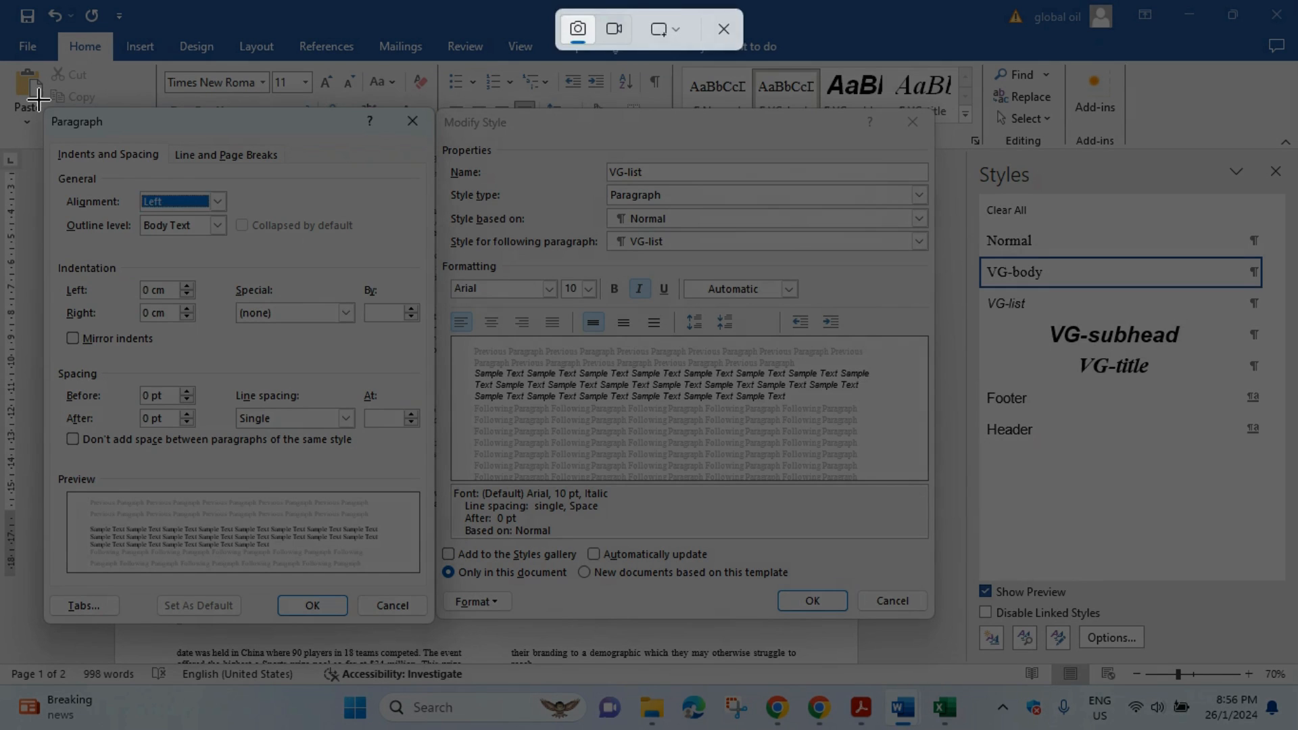
drag(38, 99, 942, 663)
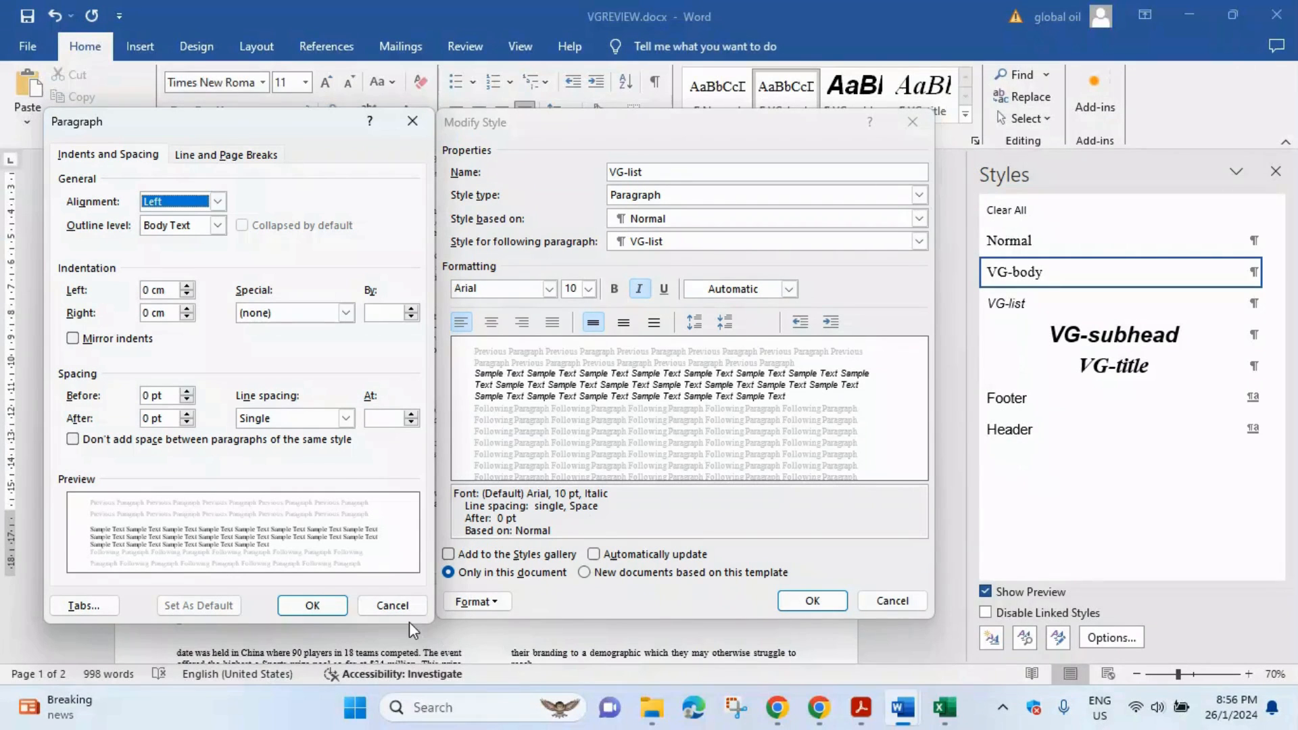
click(311, 606)
click(792, 605)
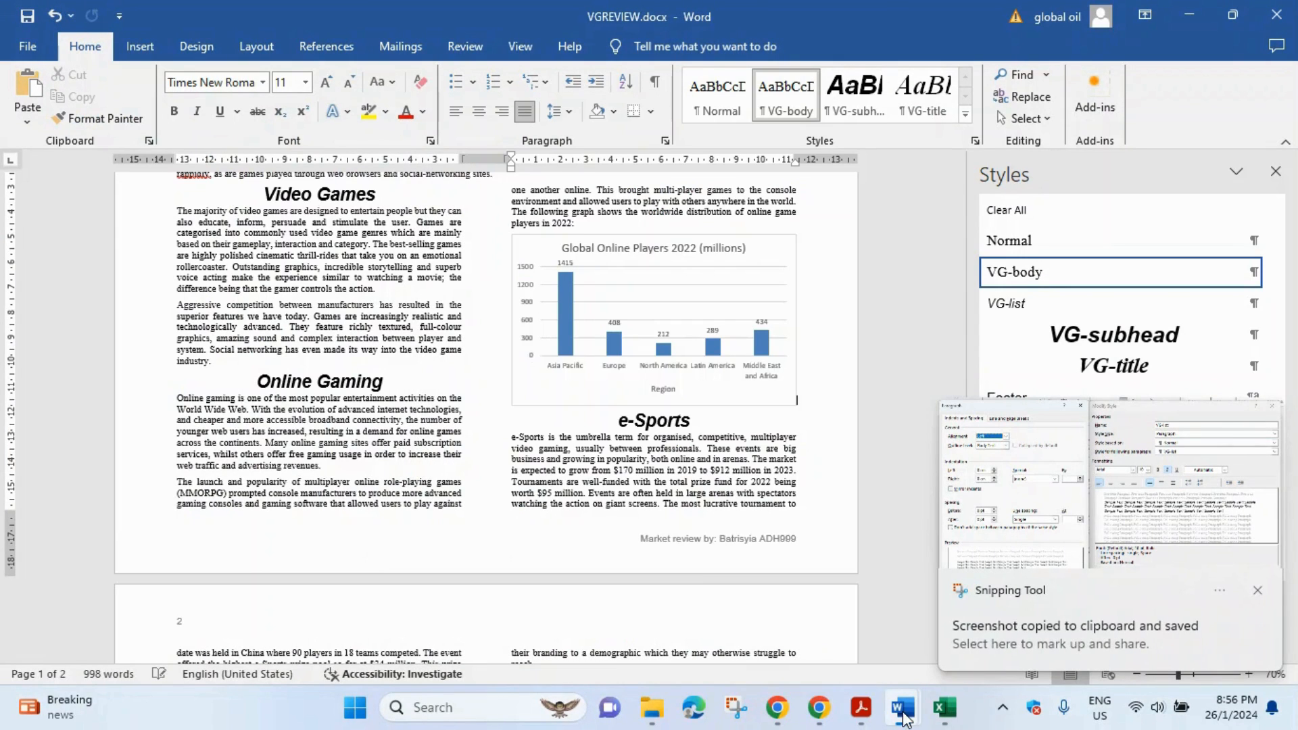
- Paste the paragraph settings screenshot into EVIDENCEADH999, then bring up the question paper
mouse_move(904, 718)
click(798, 649)
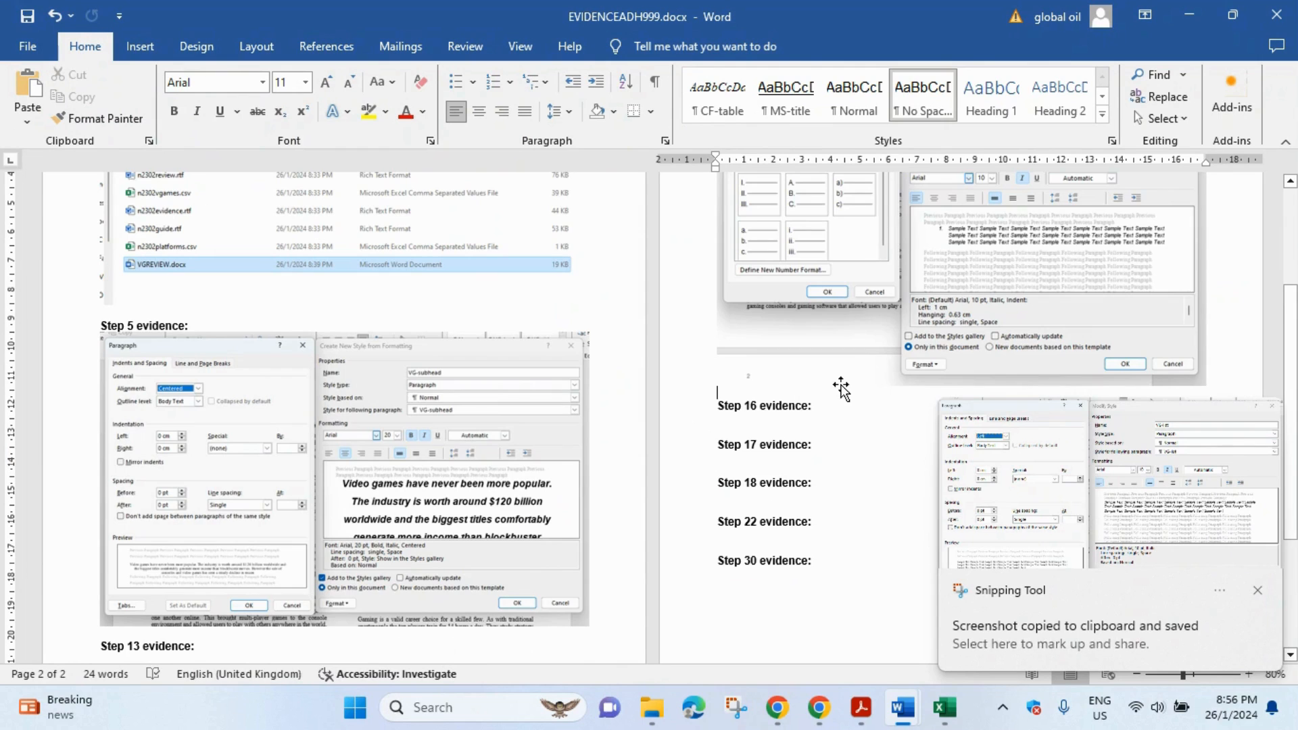
scroll(842, 385, up, 2)
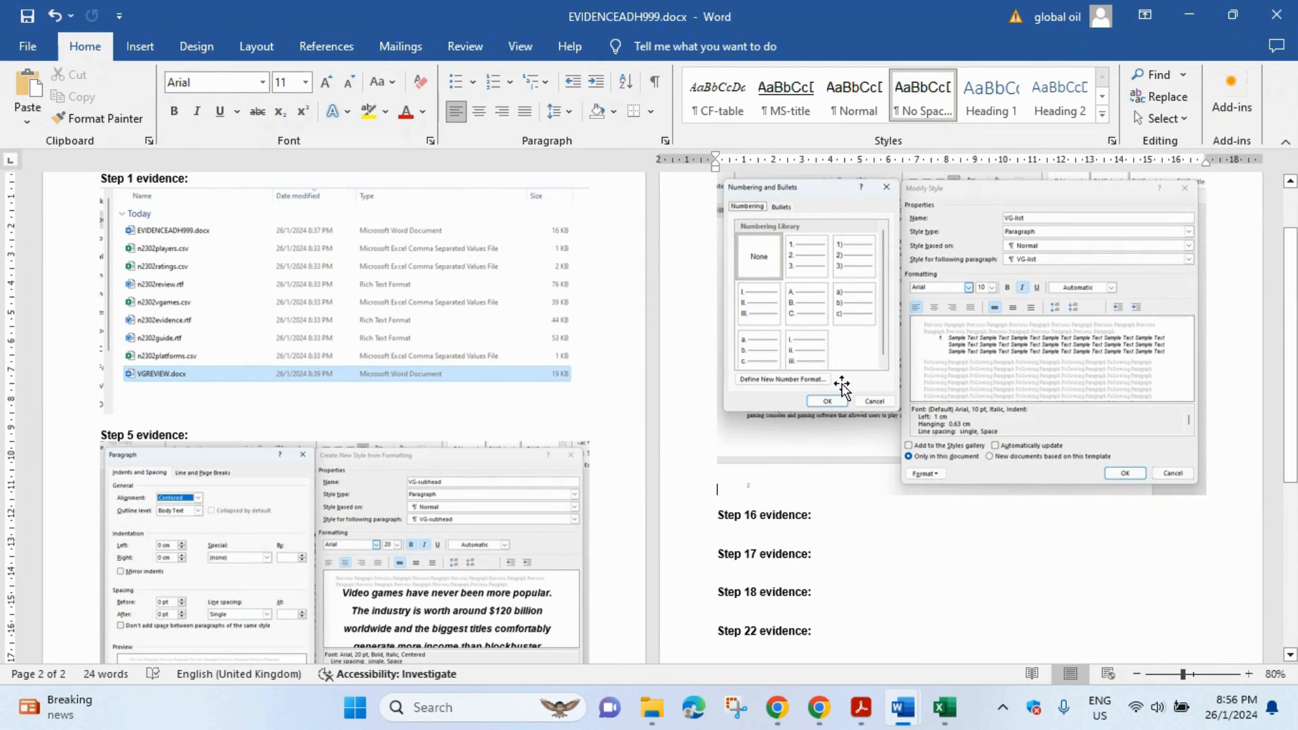
key(ctrl+v)
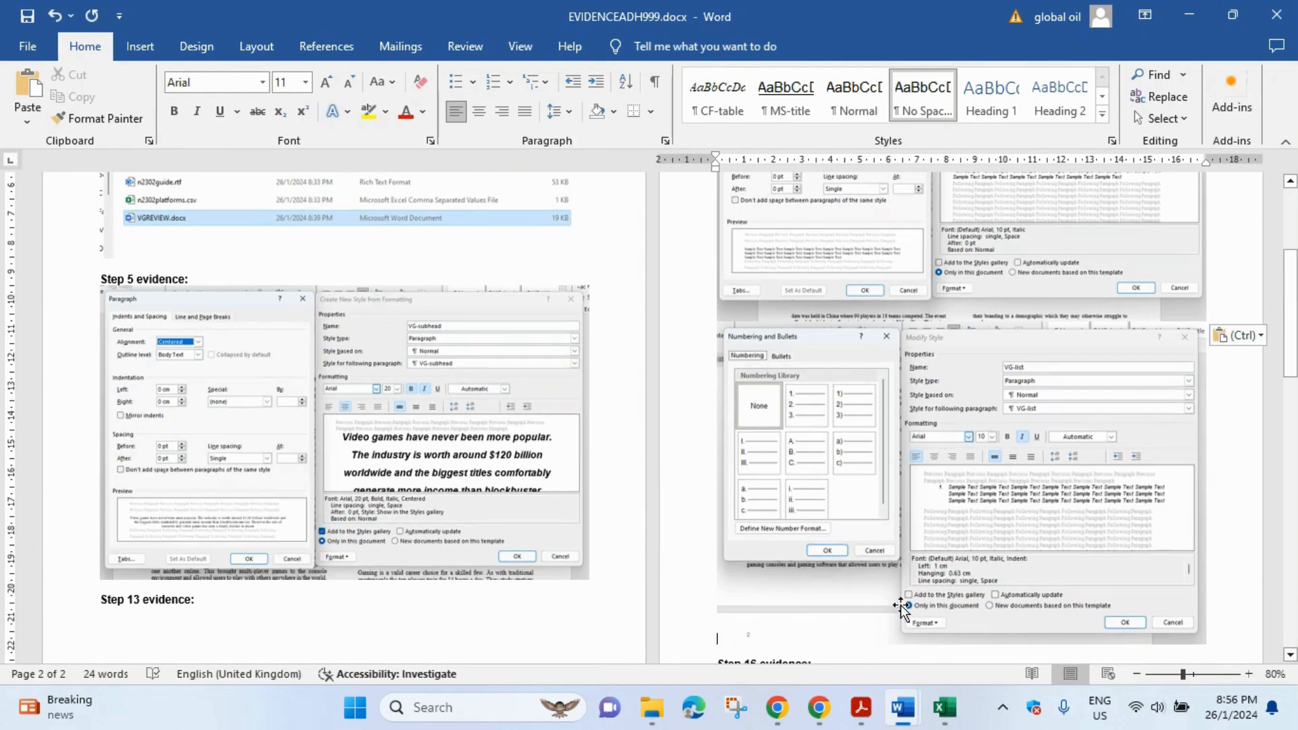
click(861, 708)
scroll(697, 320, down, 3)
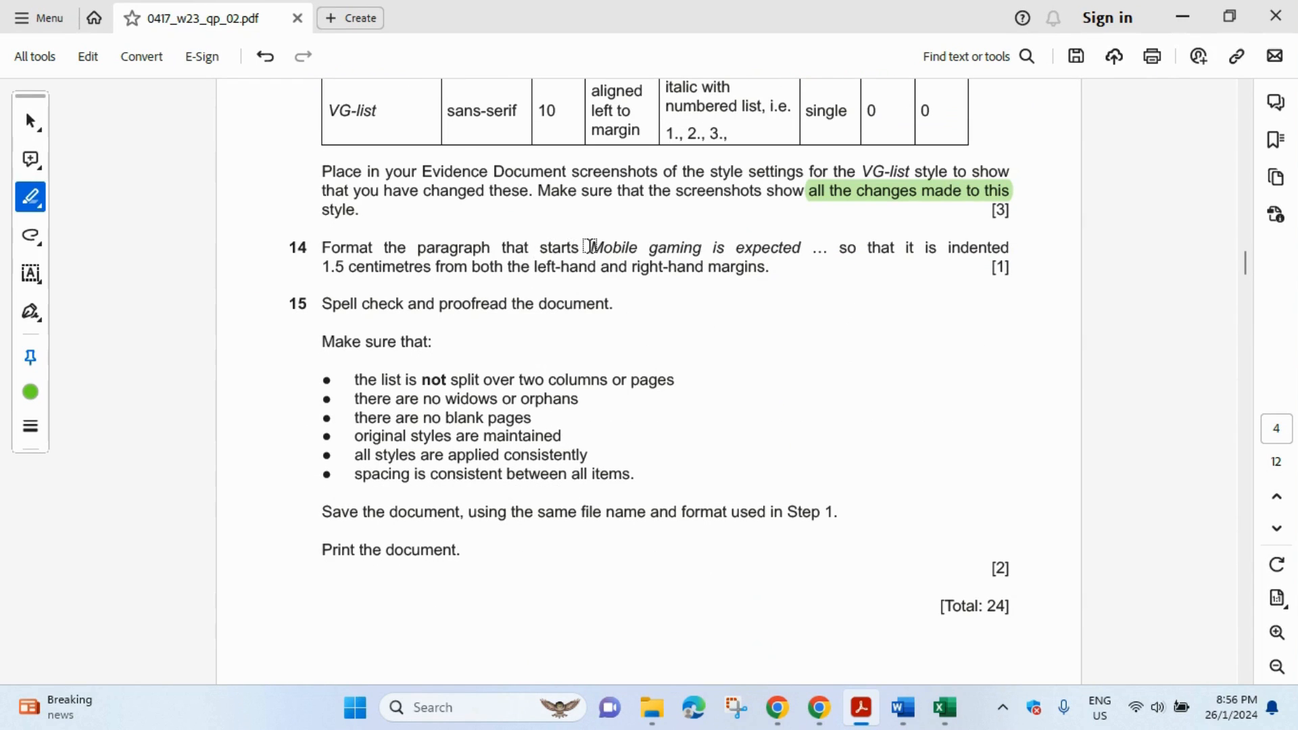
- Highlight 'Mobile gaming is expected' and the 1.5 centimetre indentation wording in question 14
drag(590, 248, 804, 252)
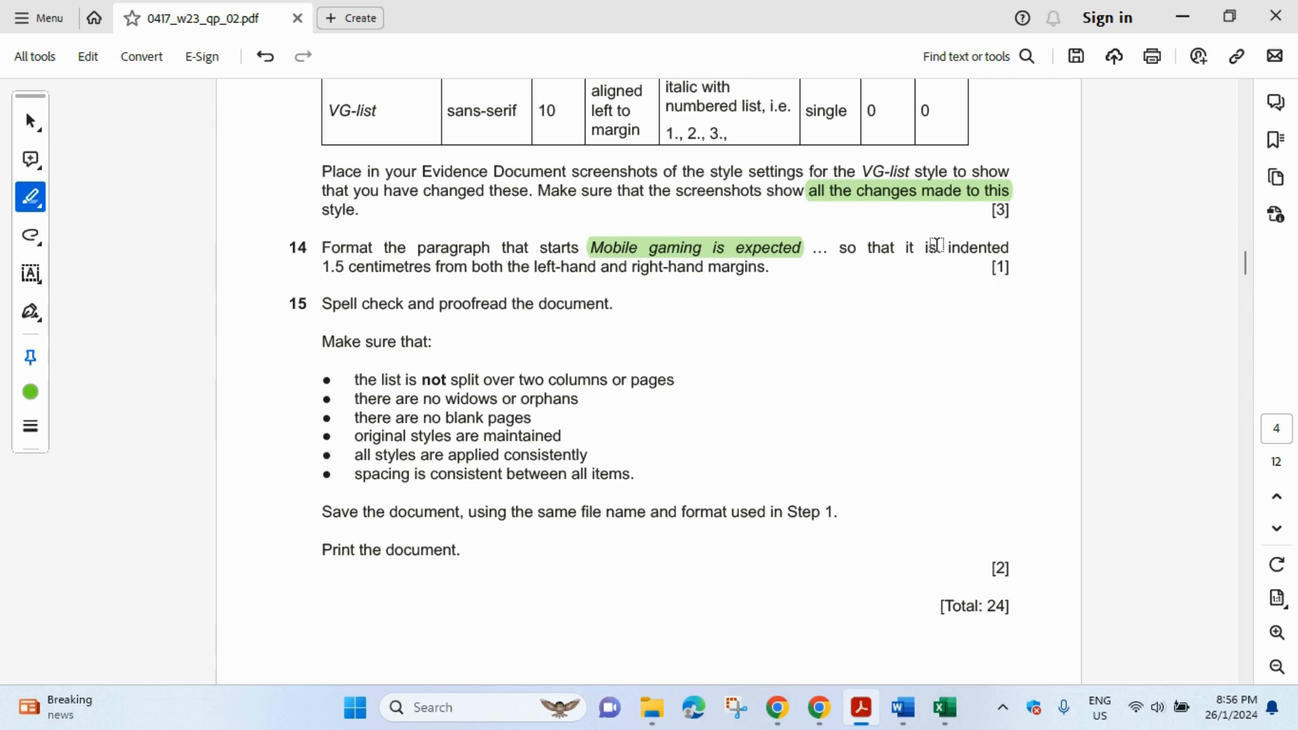
drag(949, 247, 706, 268)
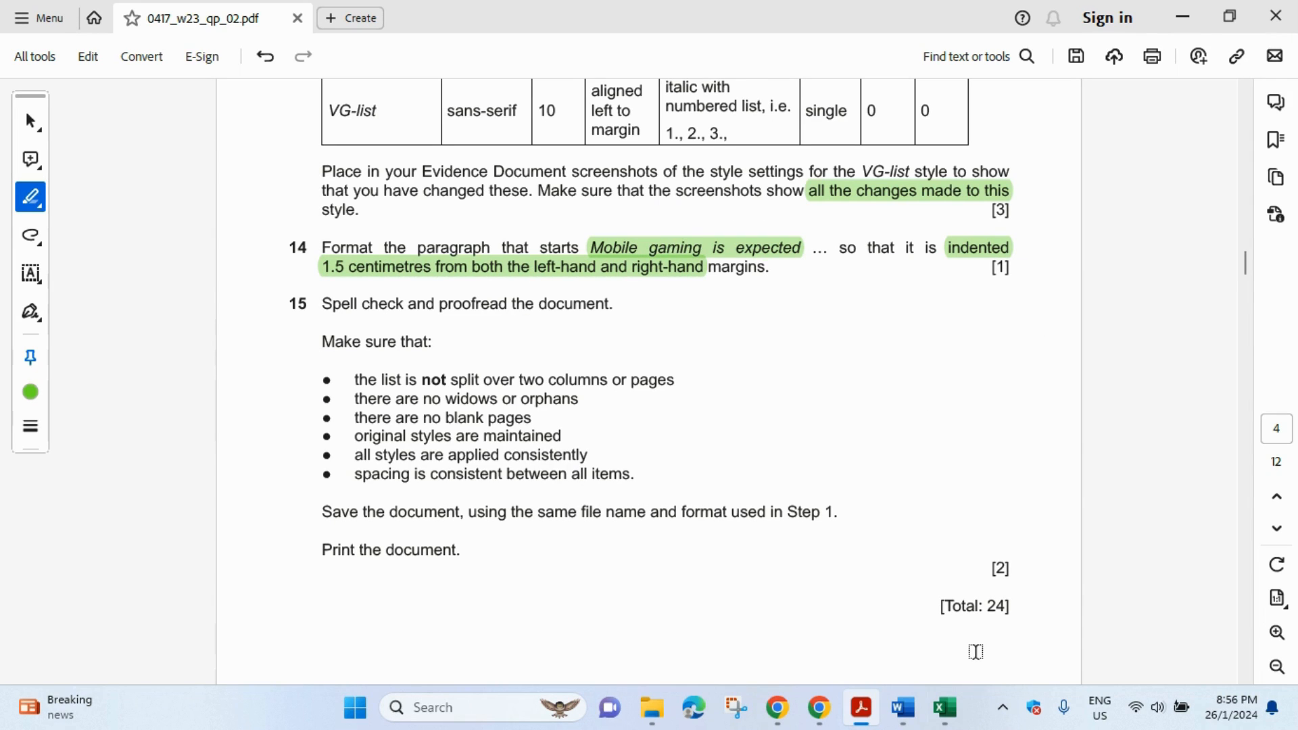
- Find and select the 'Mobile gaming is expected' paragraph in VGREVIEW
mouse_move(905, 709)
click(965, 633)
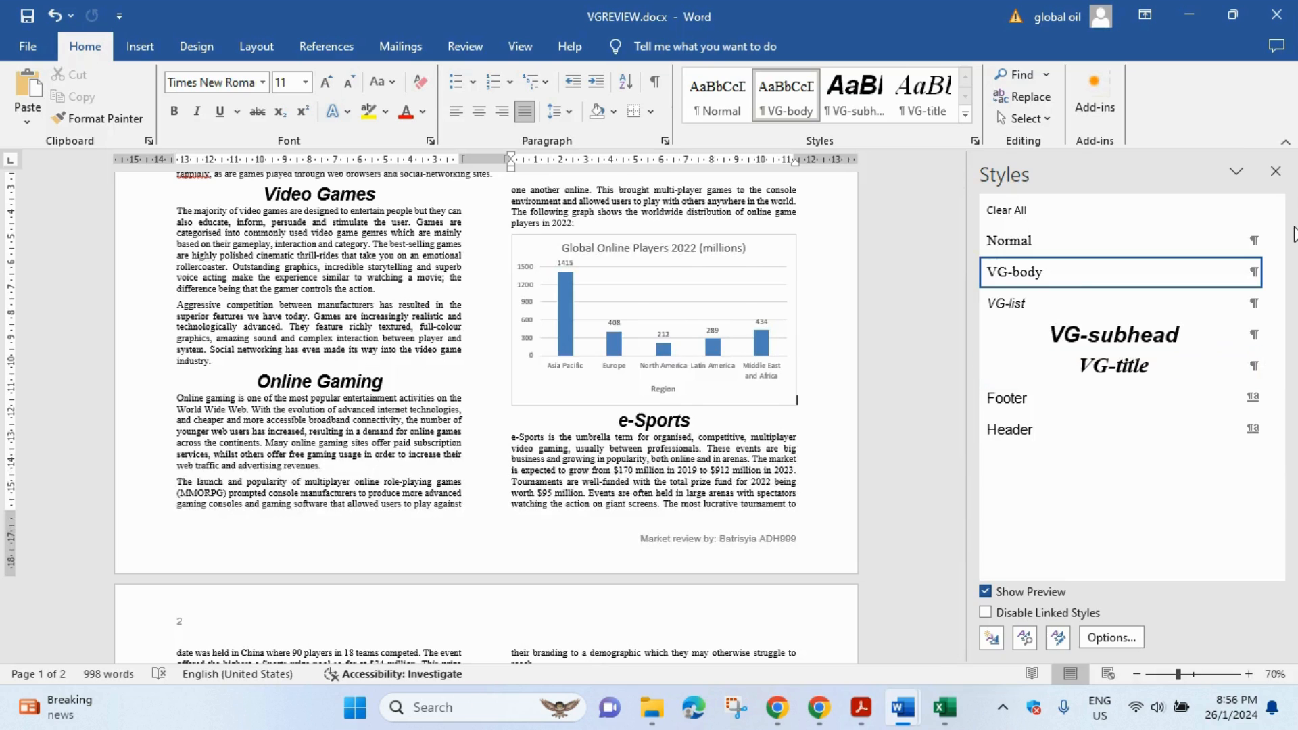
click(1278, 165)
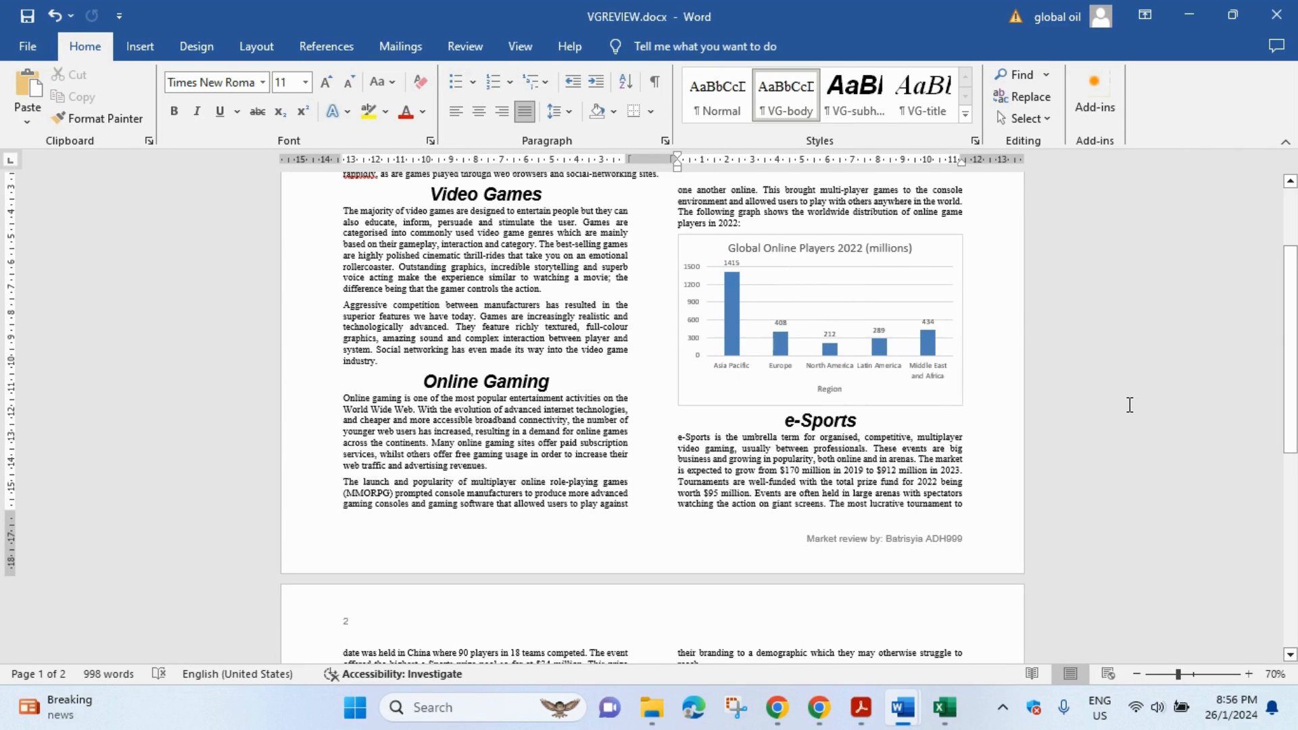
key(ctrl+f)
text(mobile gaming is)
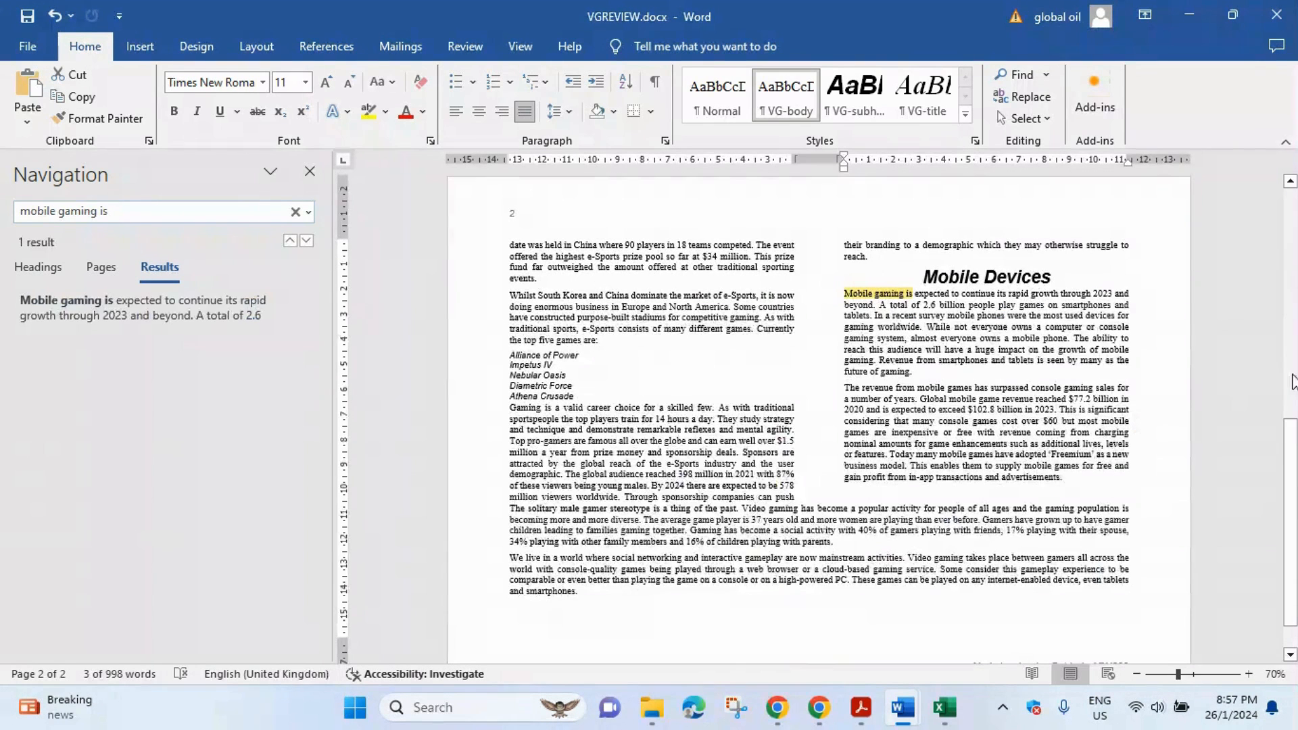
drag(844, 294, 908, 370)
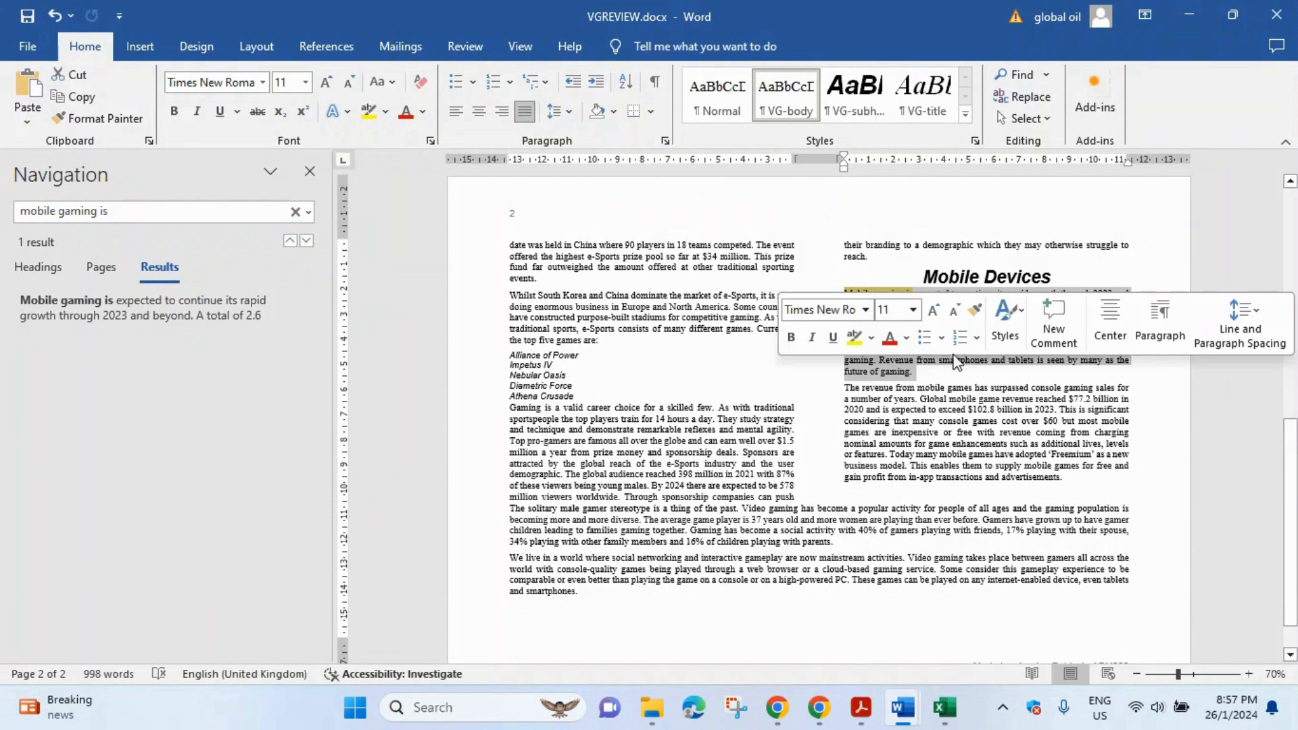
- Close the Navigation pane, recheck the task, and open that paragraph's Paragraph dialog
click(310, 171)
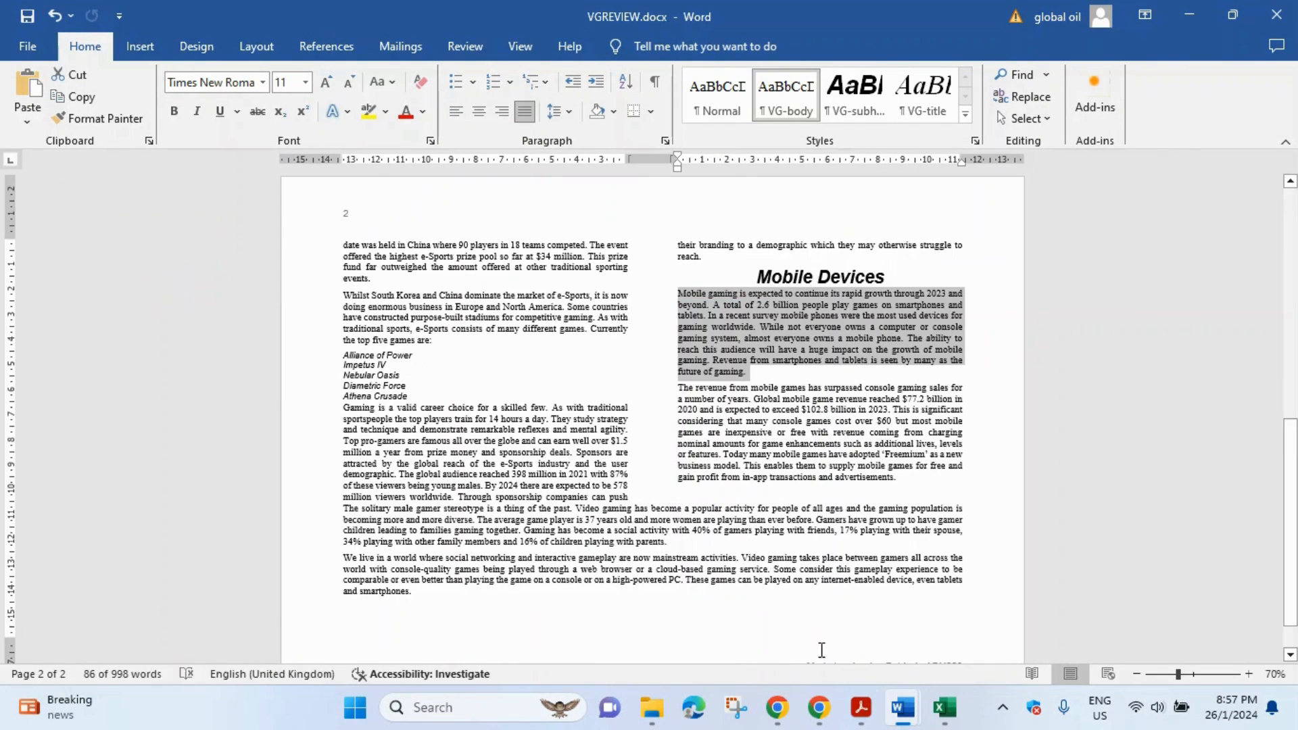
click(860, 708)
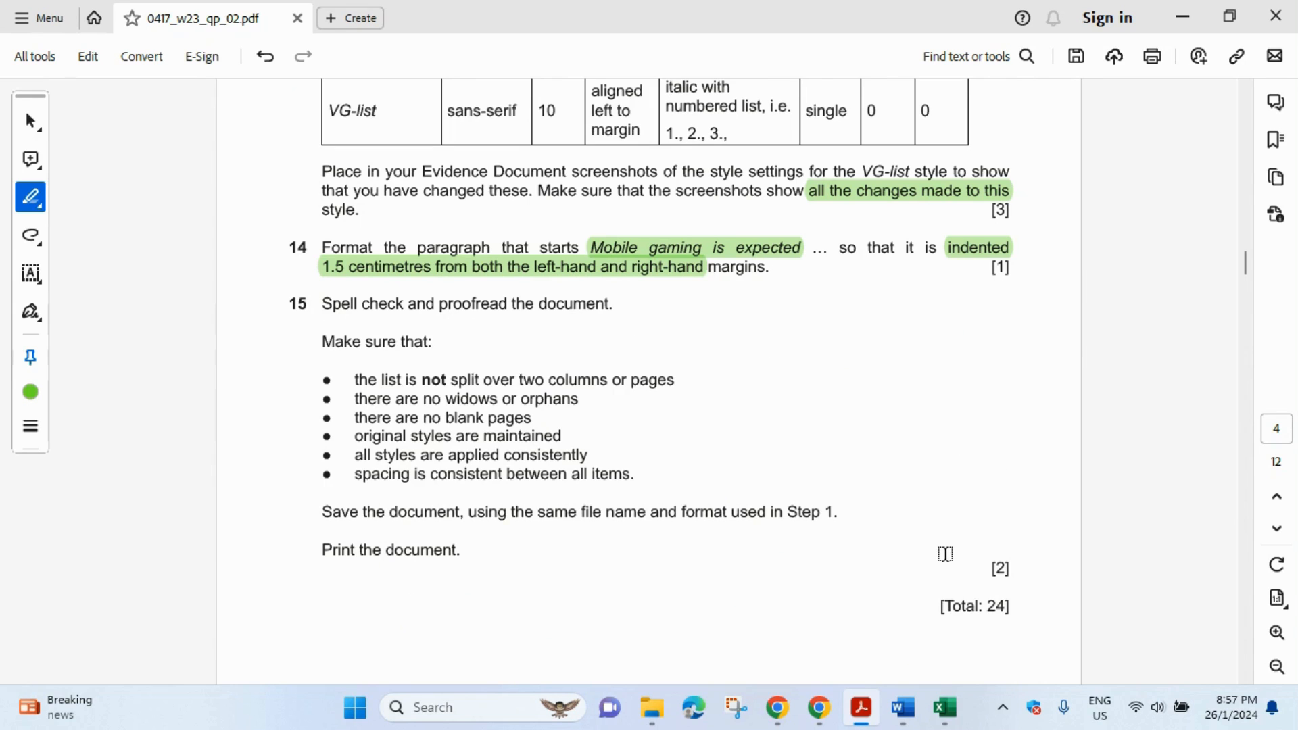
click(904, 708)
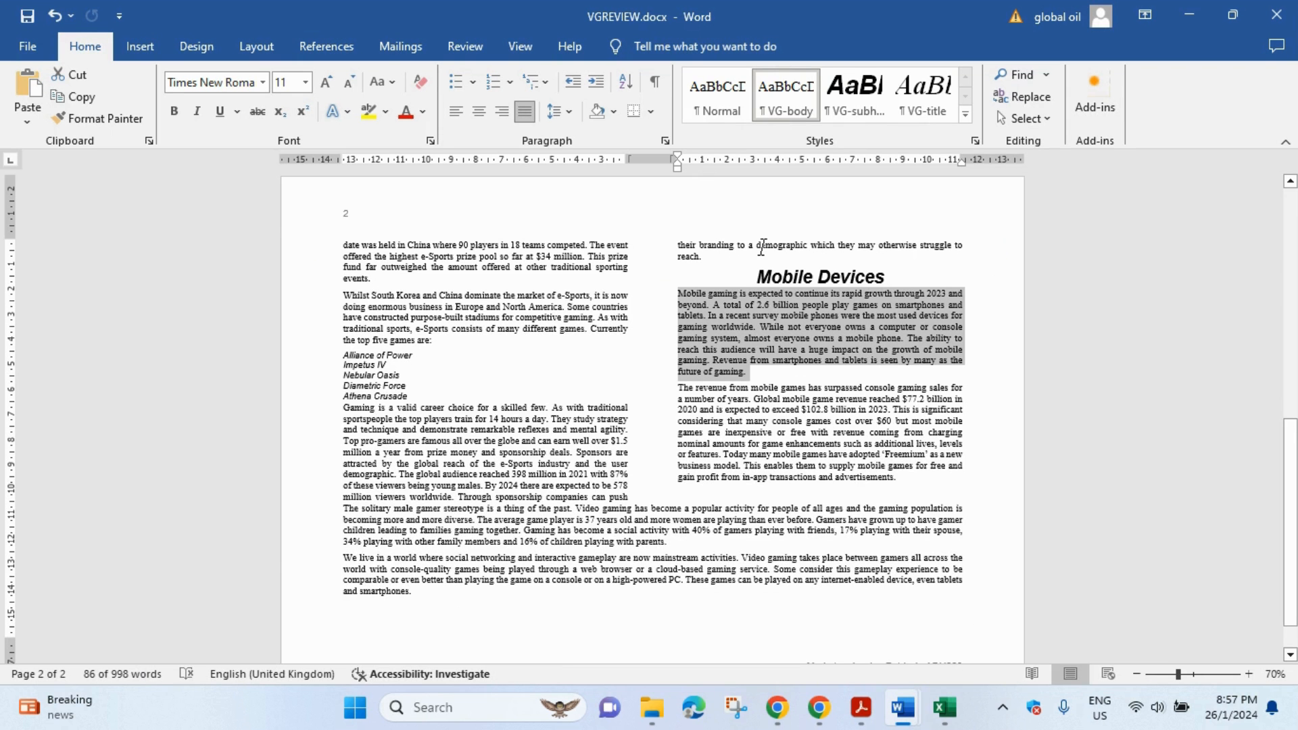
click(664, 140)
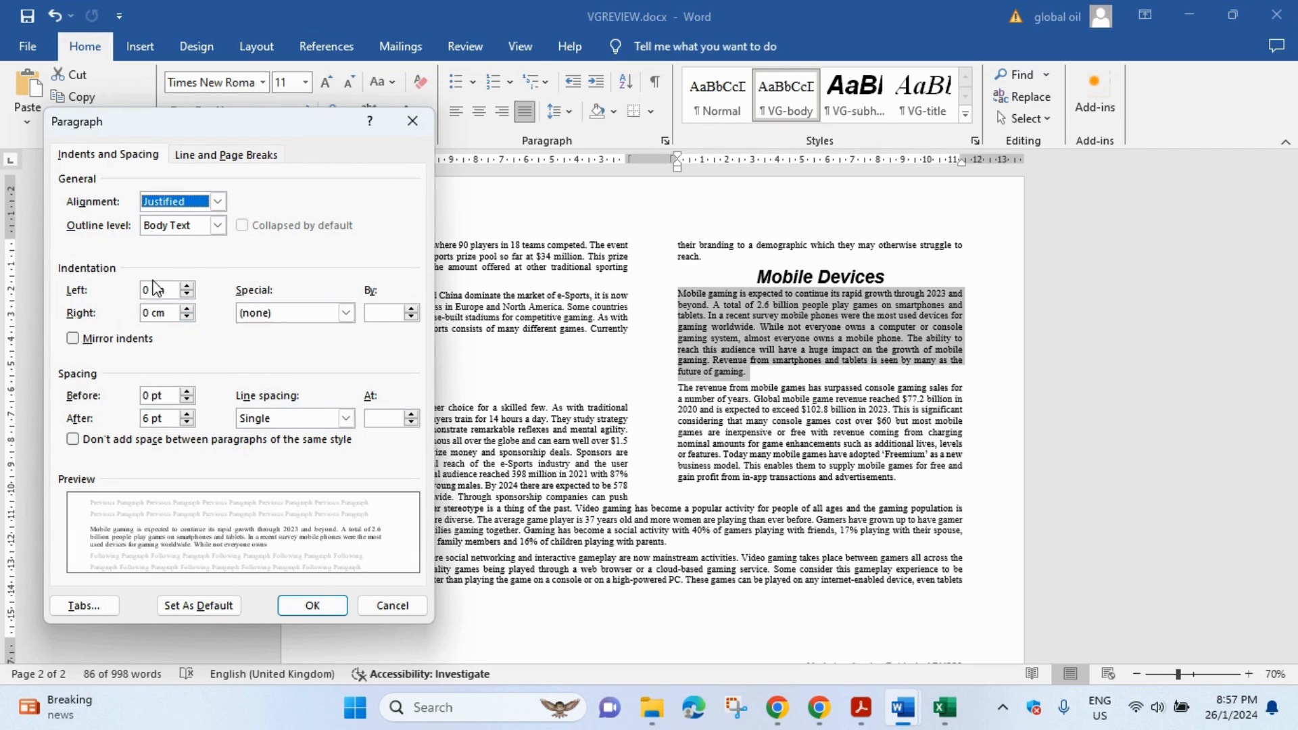
- Set the Mobile gaming paragraph's left and right indents to 1.5 cm
click(148, 292)
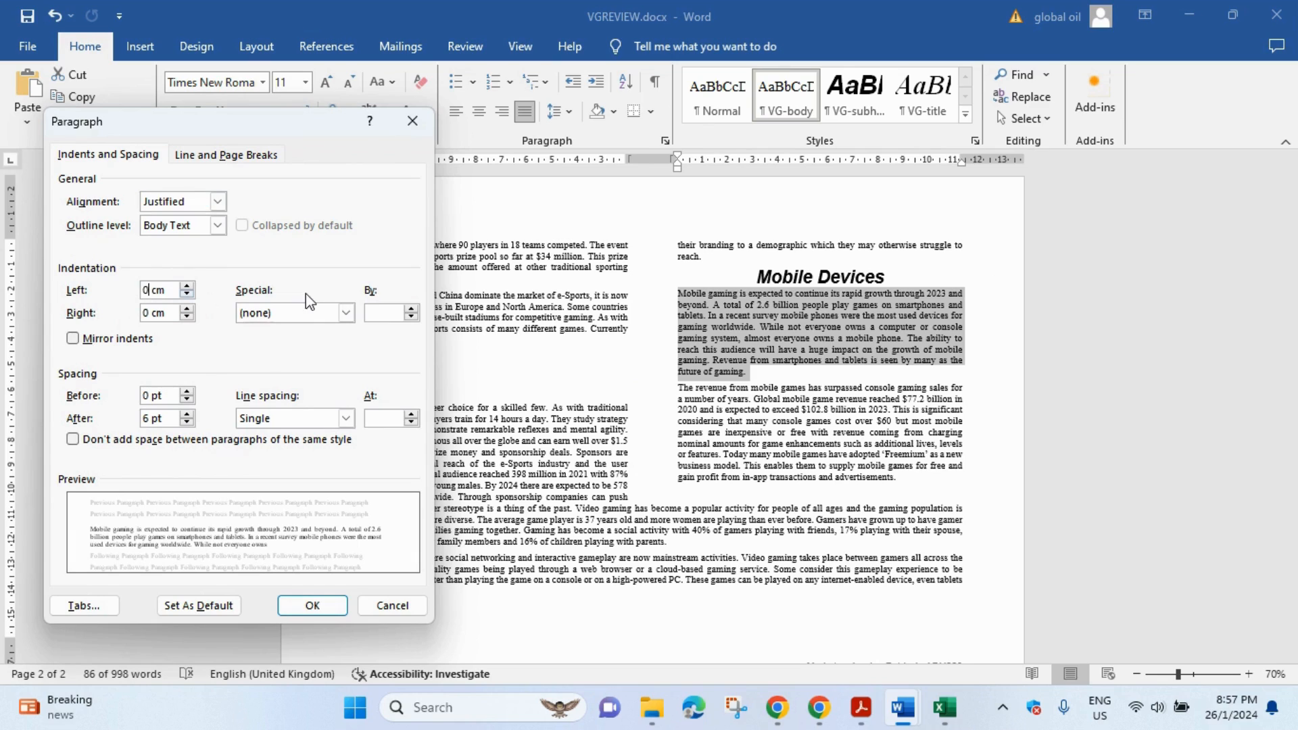
key(BackSpace)
text(1.5)
click(144, 312)
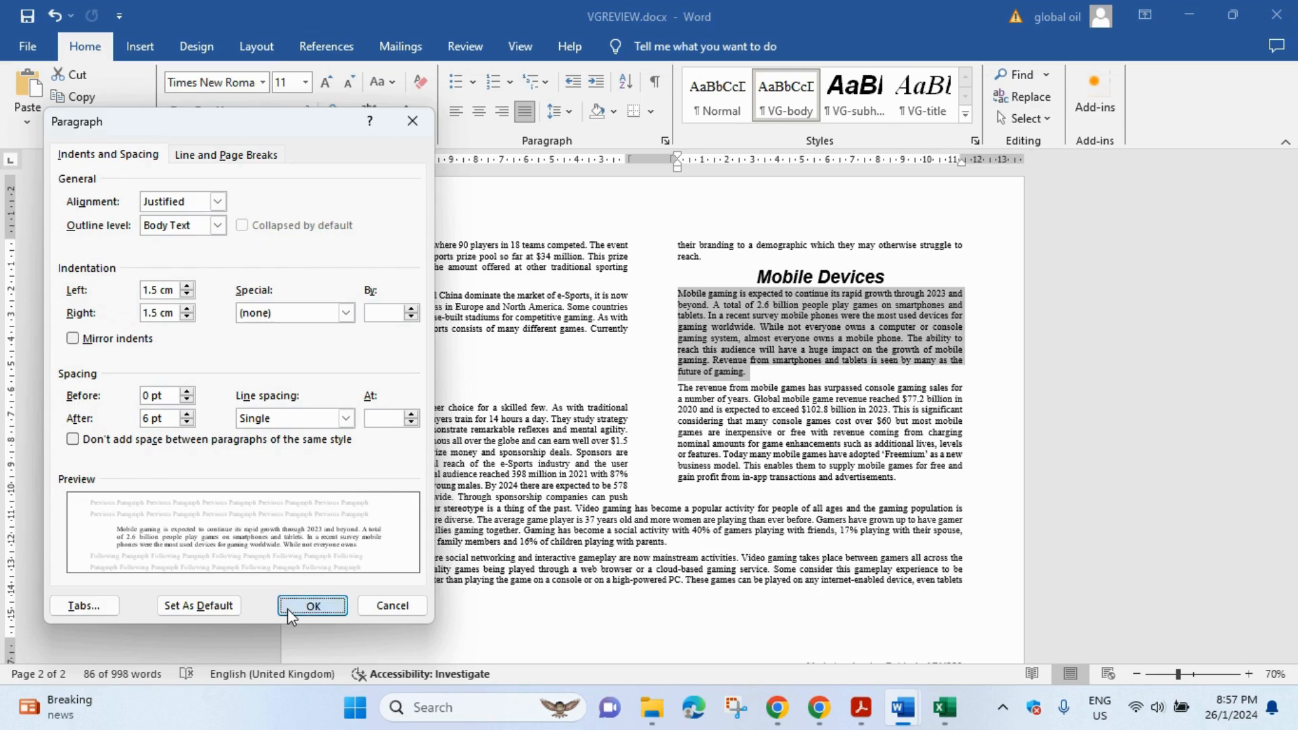
click(312, 605)
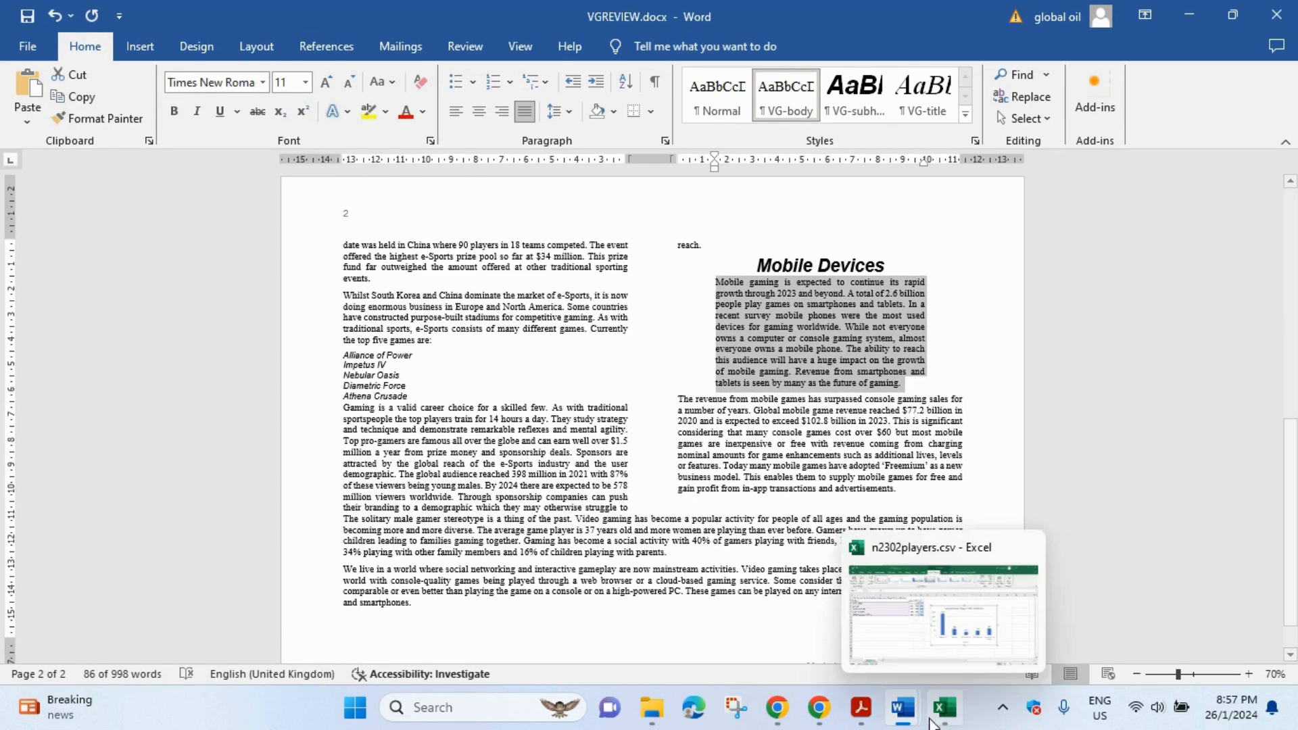
click(860, 707)
scroll(633, 287, down, 1)
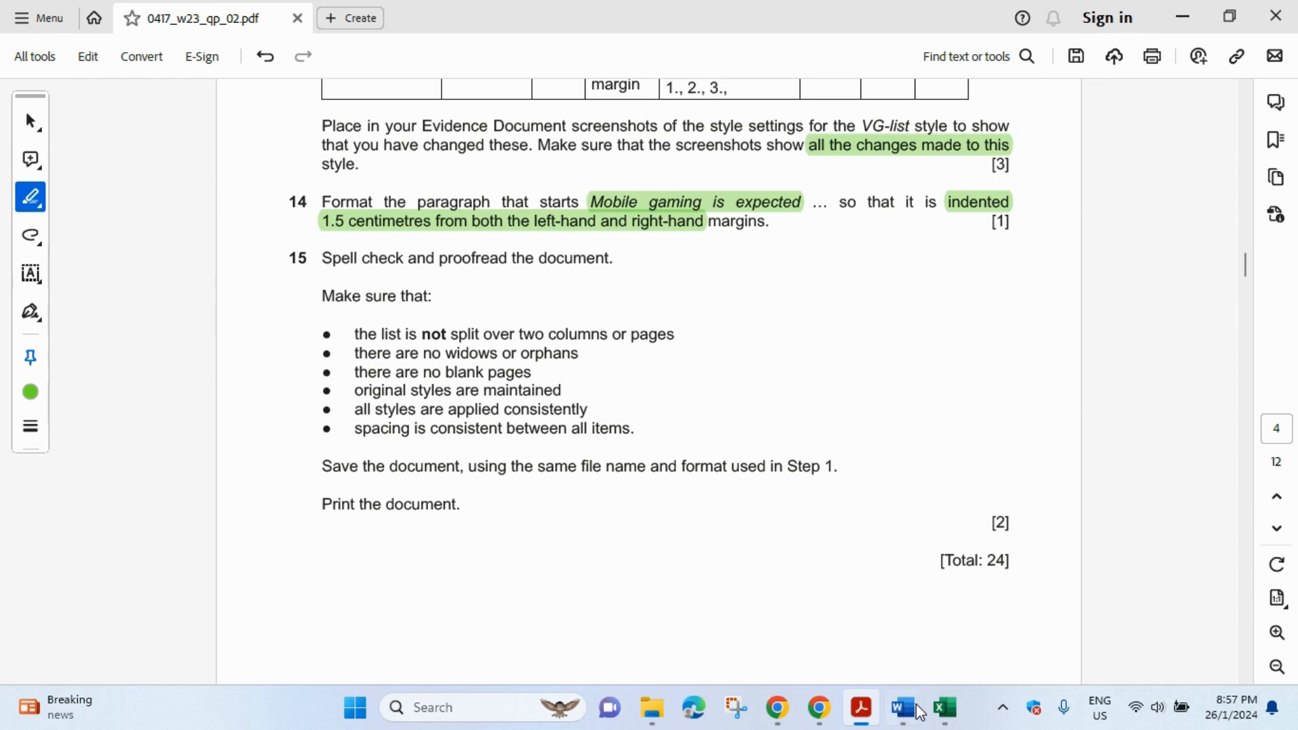
- Start Spelling & Grammar on VGREVIEW from the Review tab
mouse_move(903, 708)
click(994, 662)
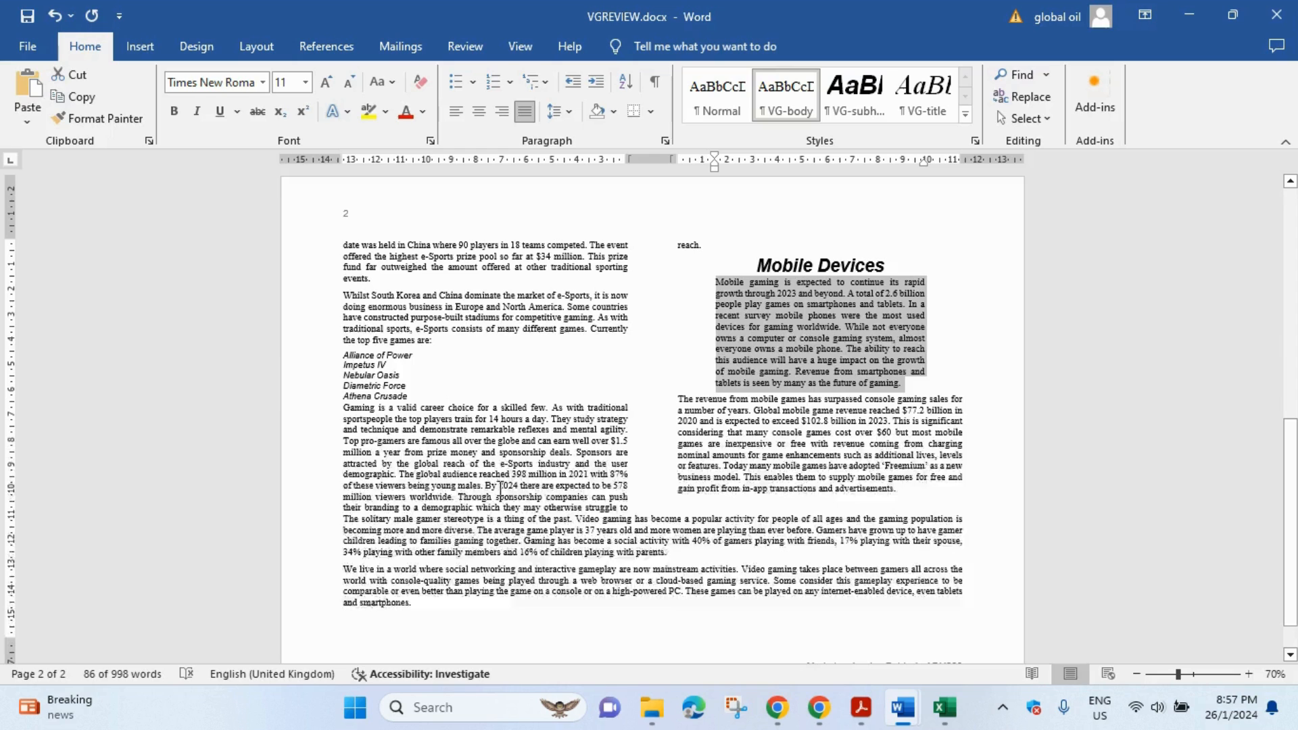
click(609, 427)
scroll(606, 415, up, 4)
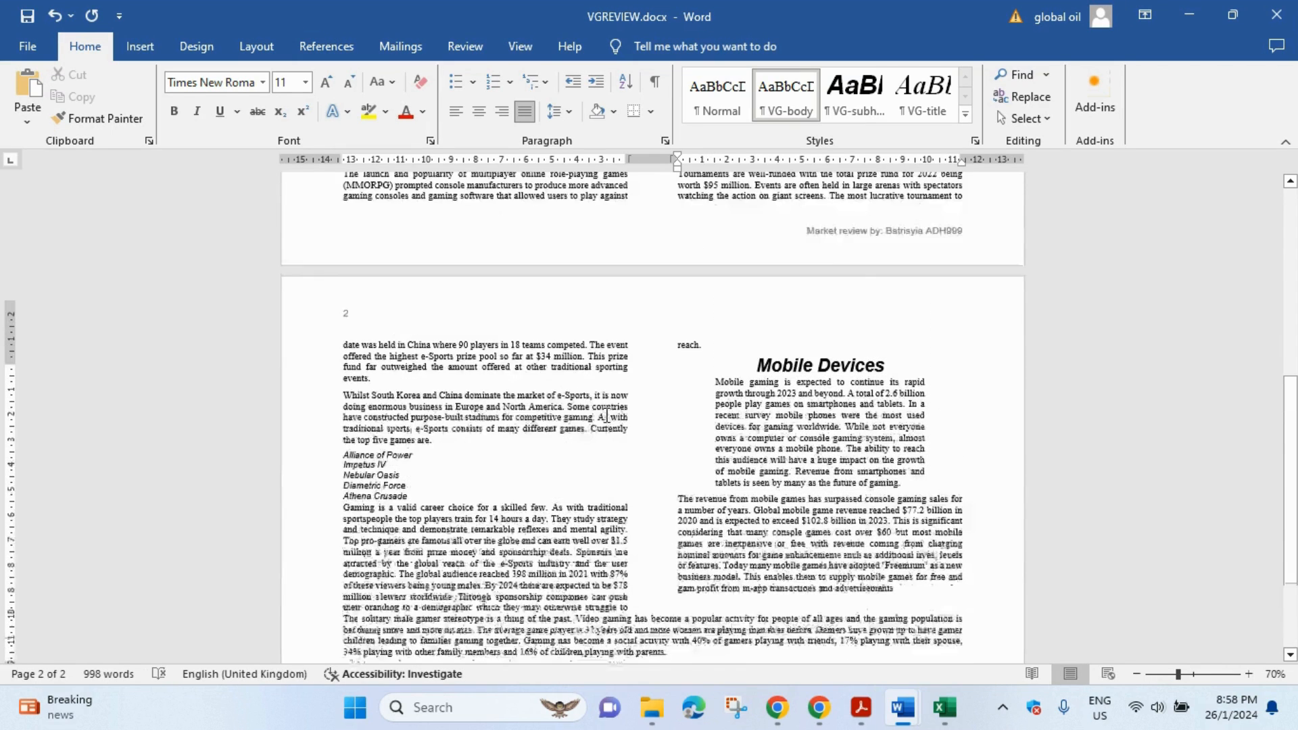
scroll(607, 415, up, 4)
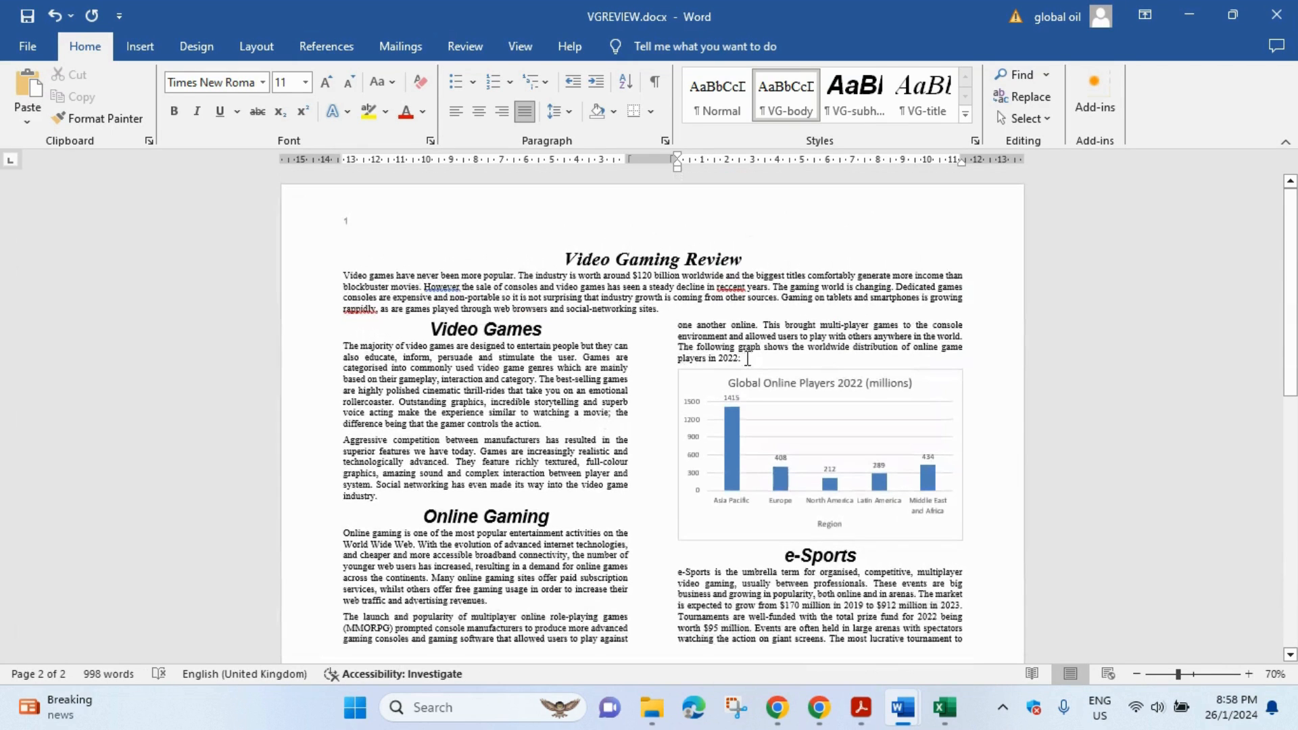
click(466, 46)
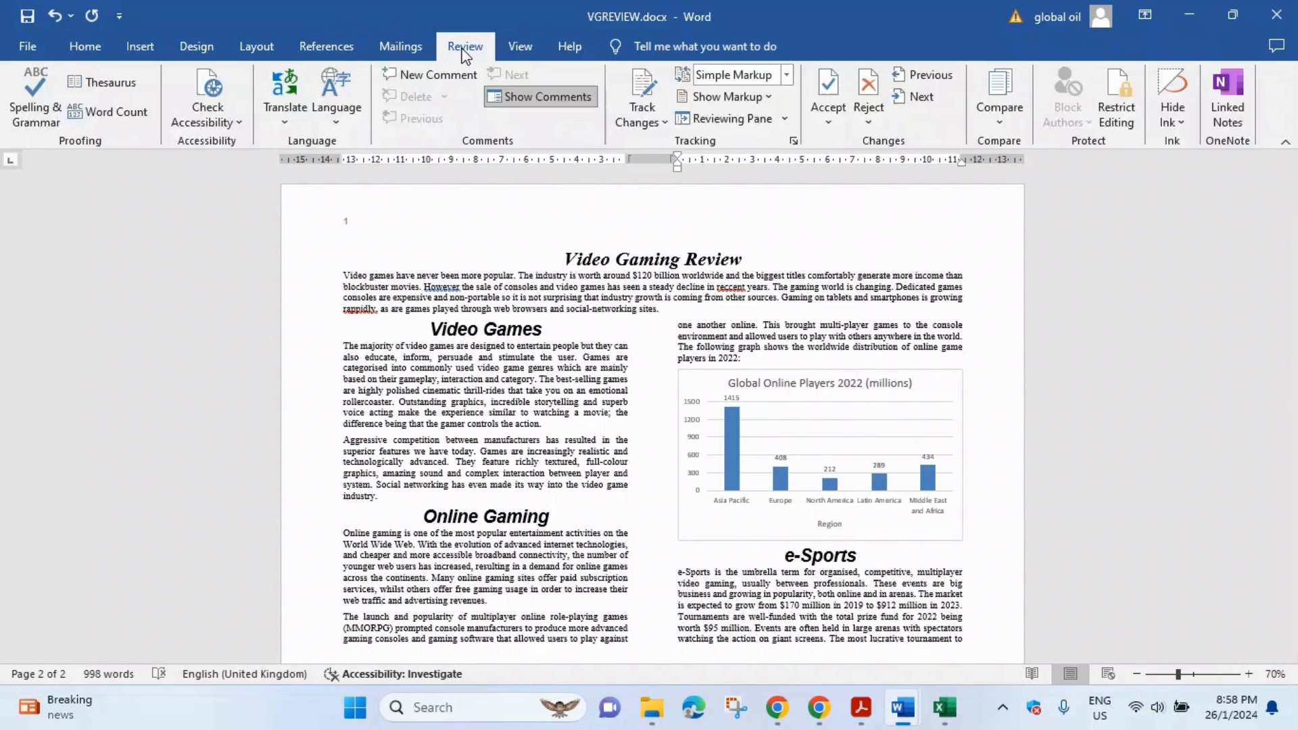
click(55, 111)
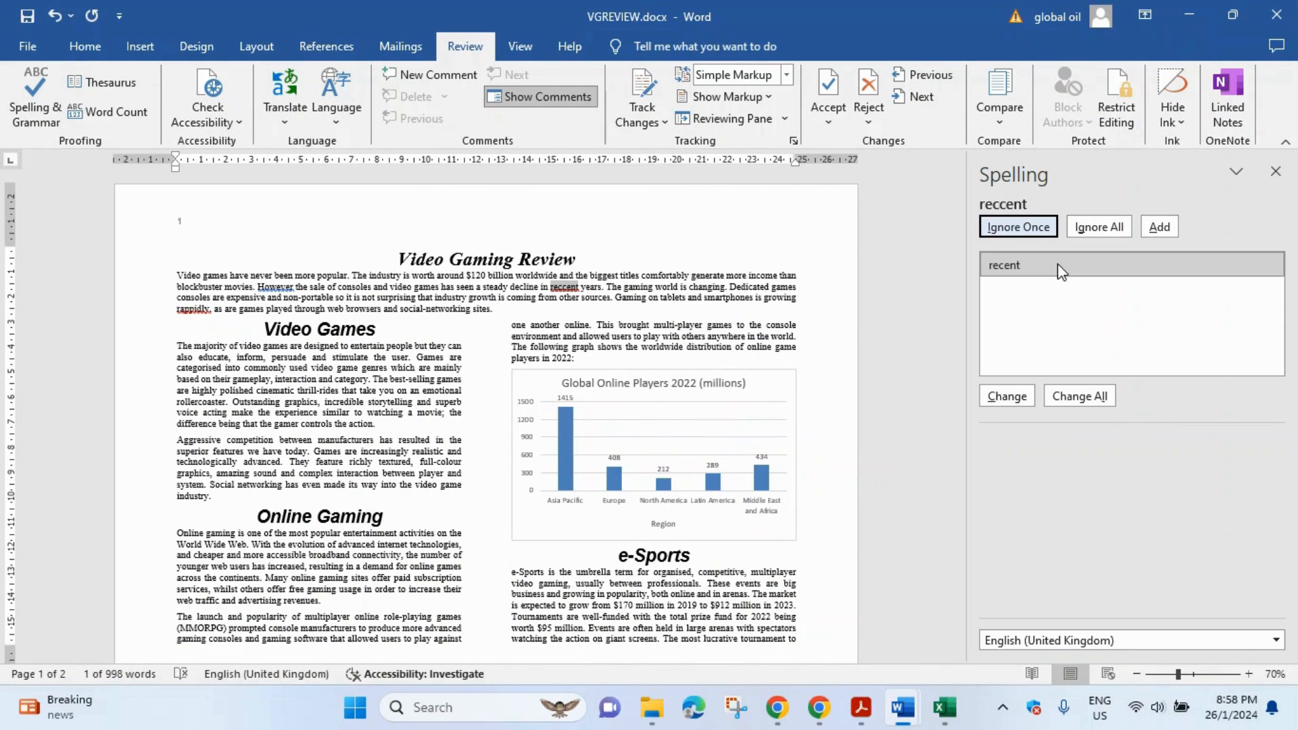
- Correct 'reccent' to 'recent', skip the remaining flags, and finish the check
click(1035, 230)
click(1034, 231)
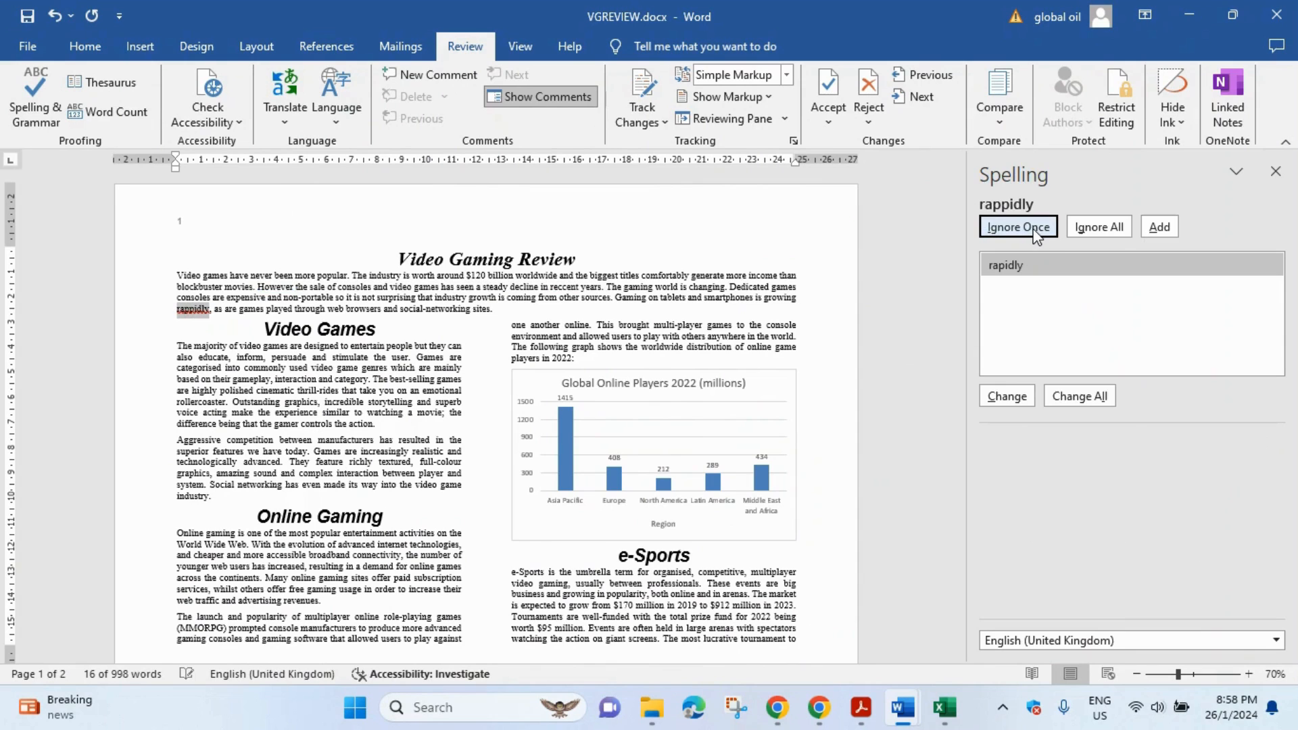
click(1035, 230)
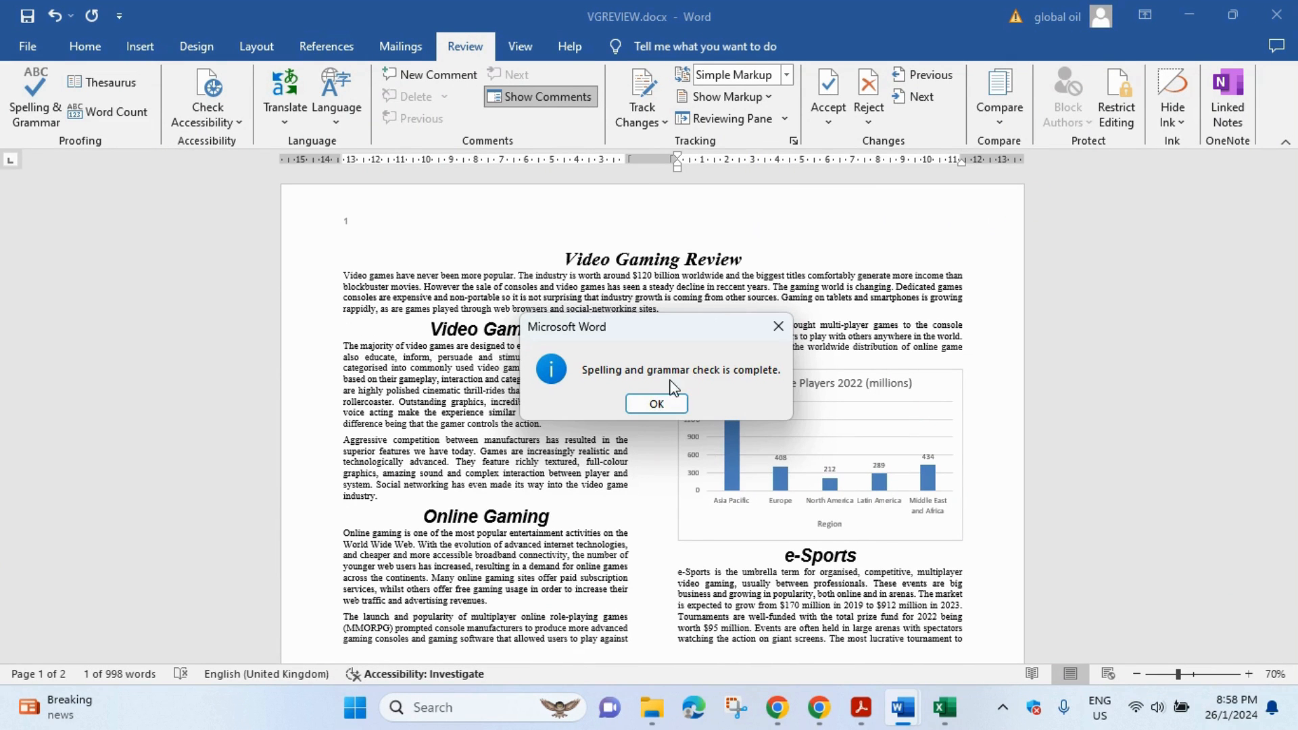
click(671, 404)
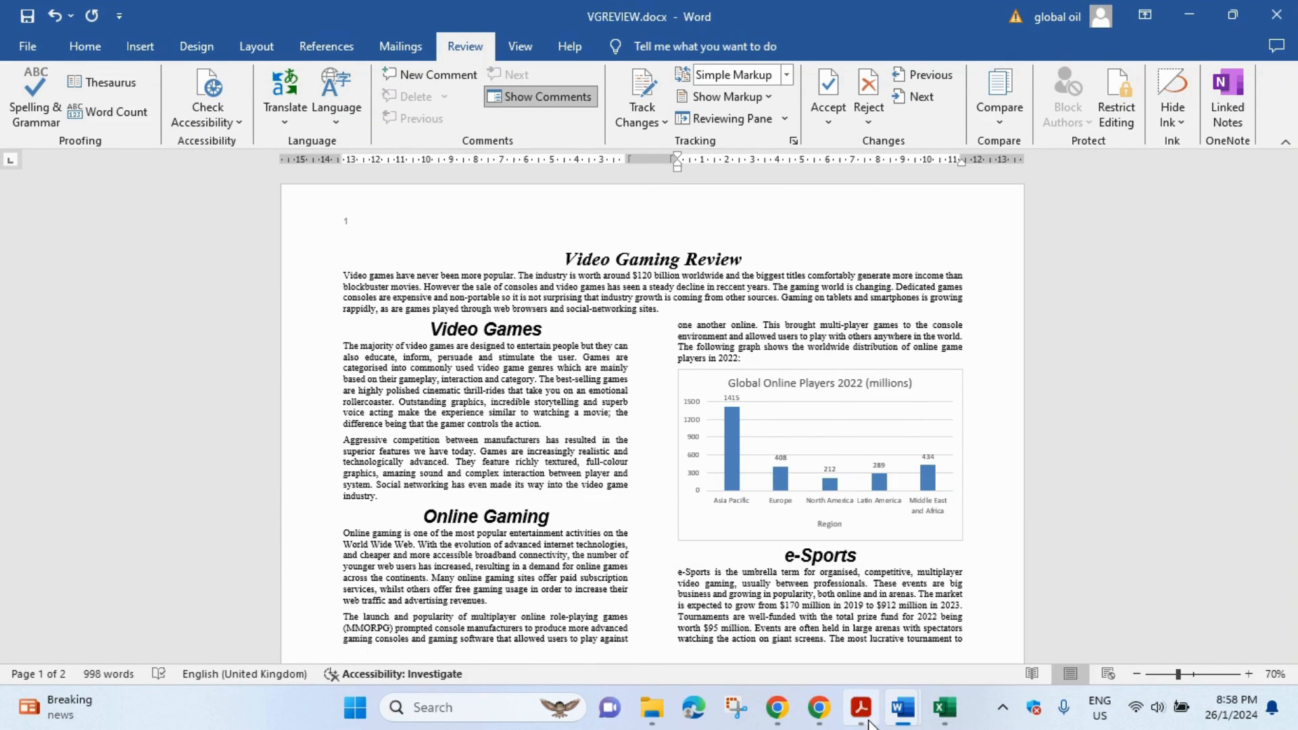
click(865, 707)
scroll(489, 484, down, 1)
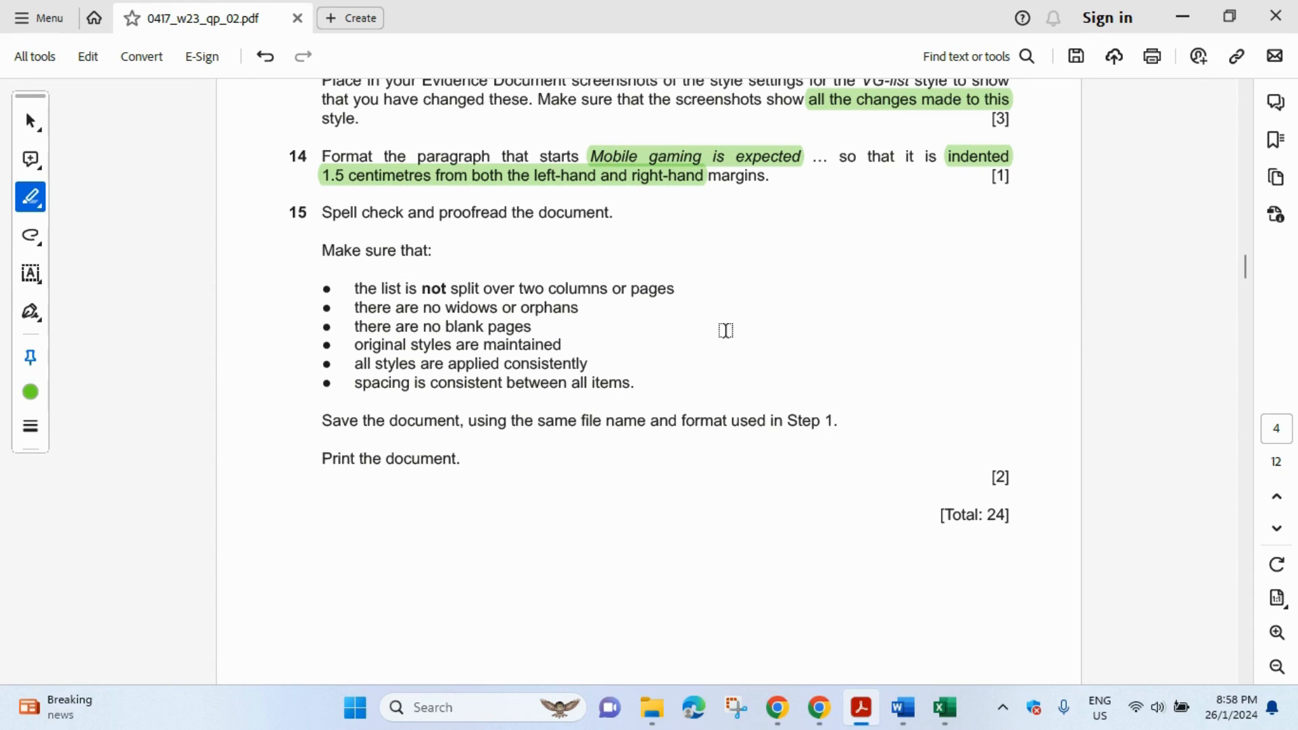
- Scroll through both pages of VGREVIEW to proofread the review
mouse_move(904, 709)
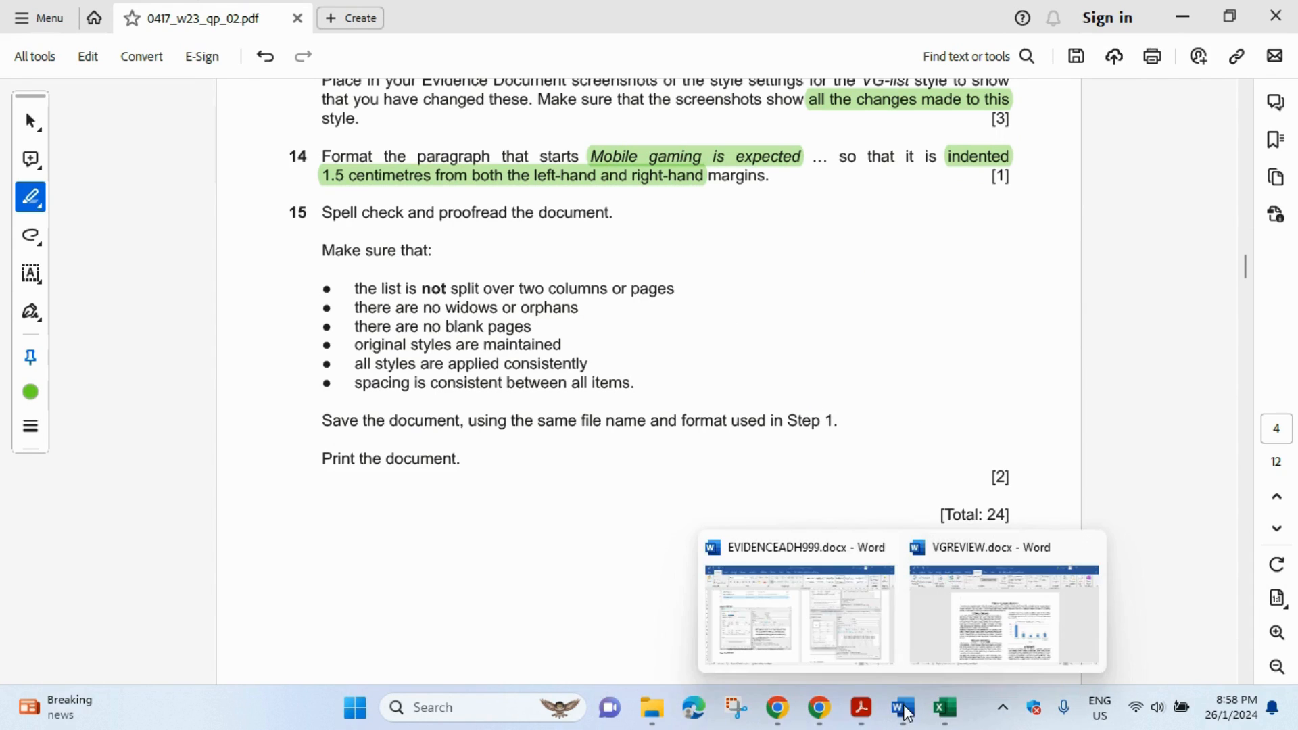
click(984, 662)
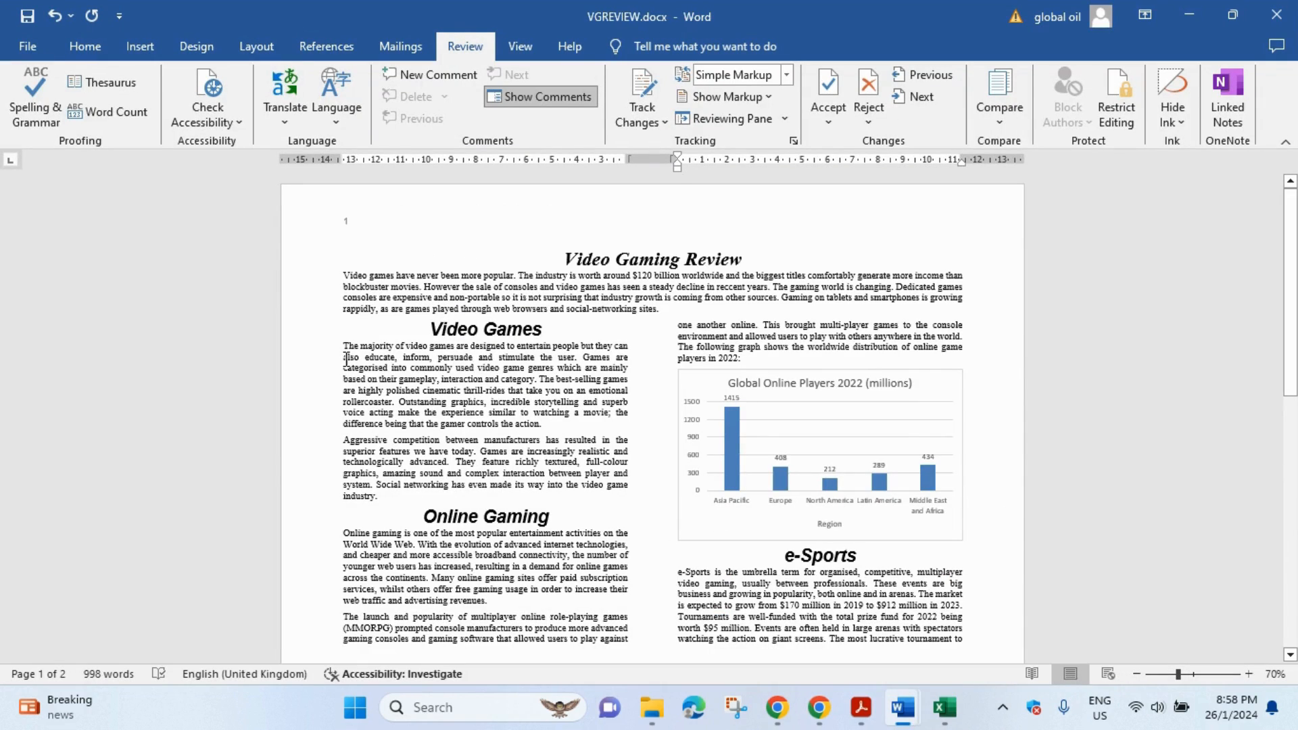
scroll(899, 406, down, 10)
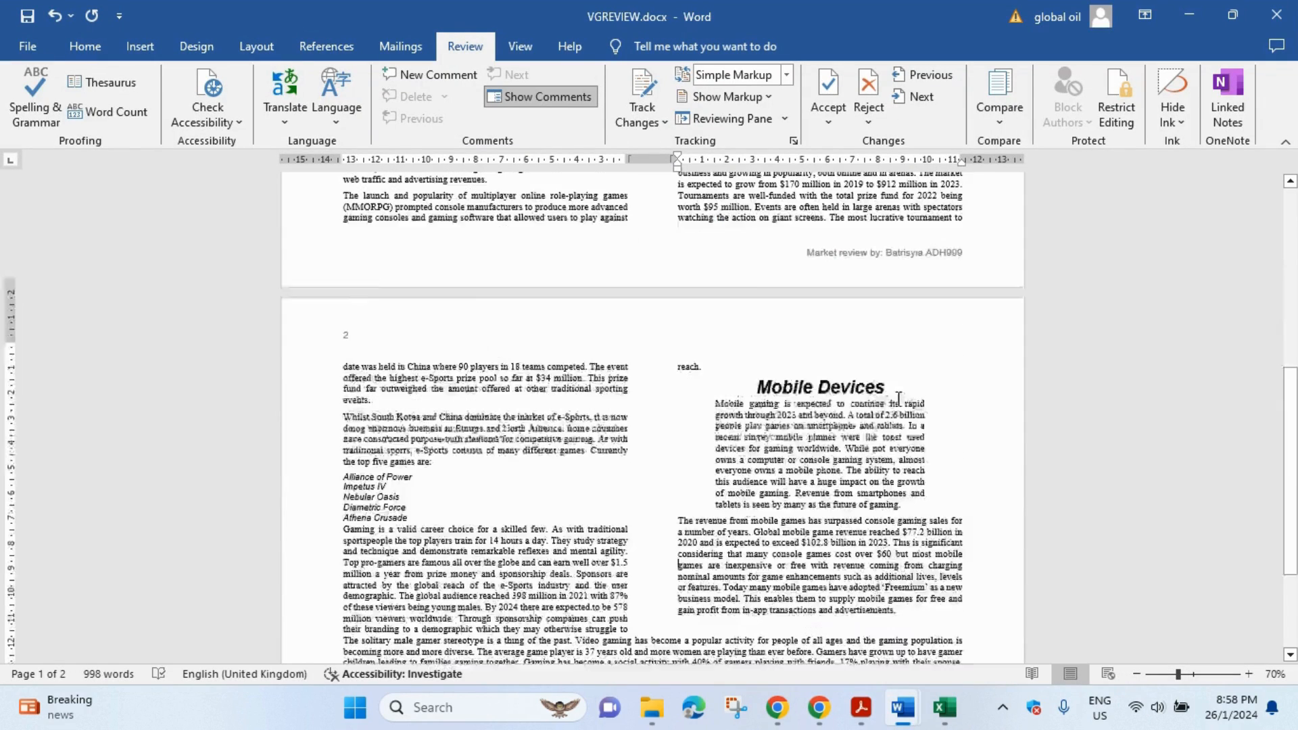
scroll(900, 398, up, 10)
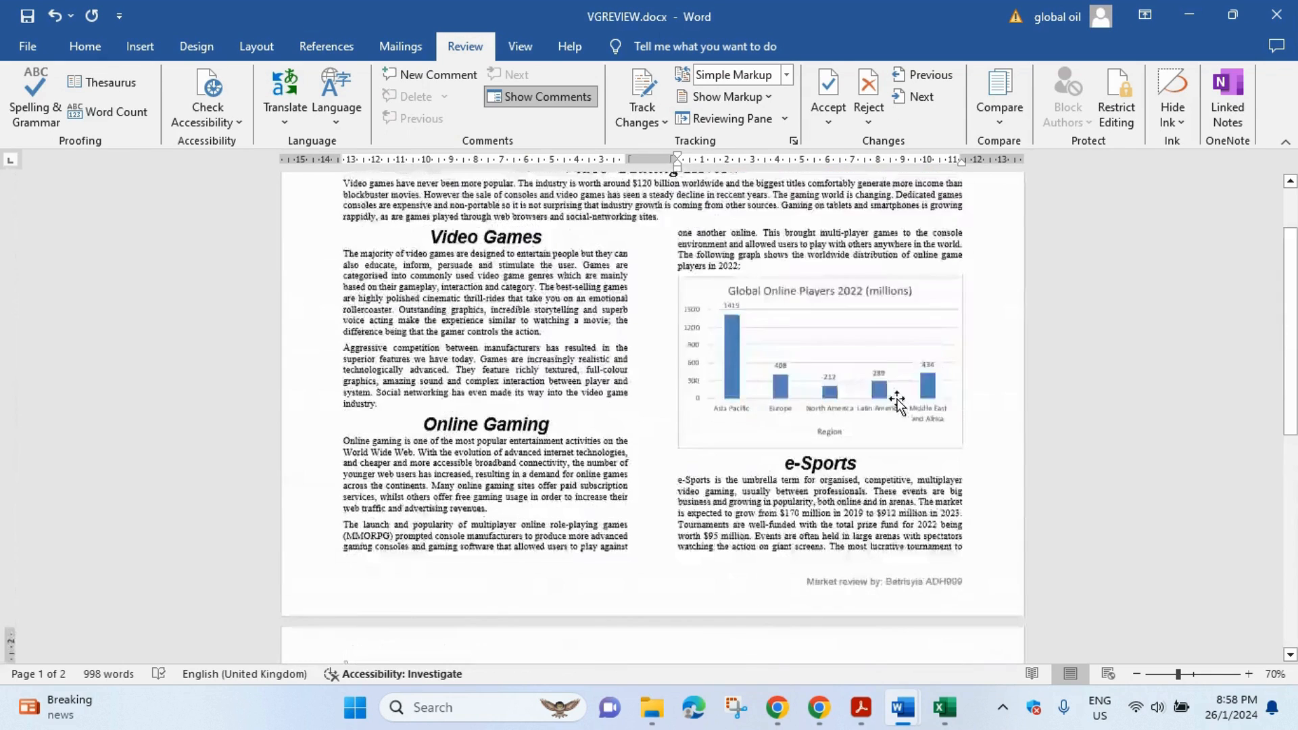